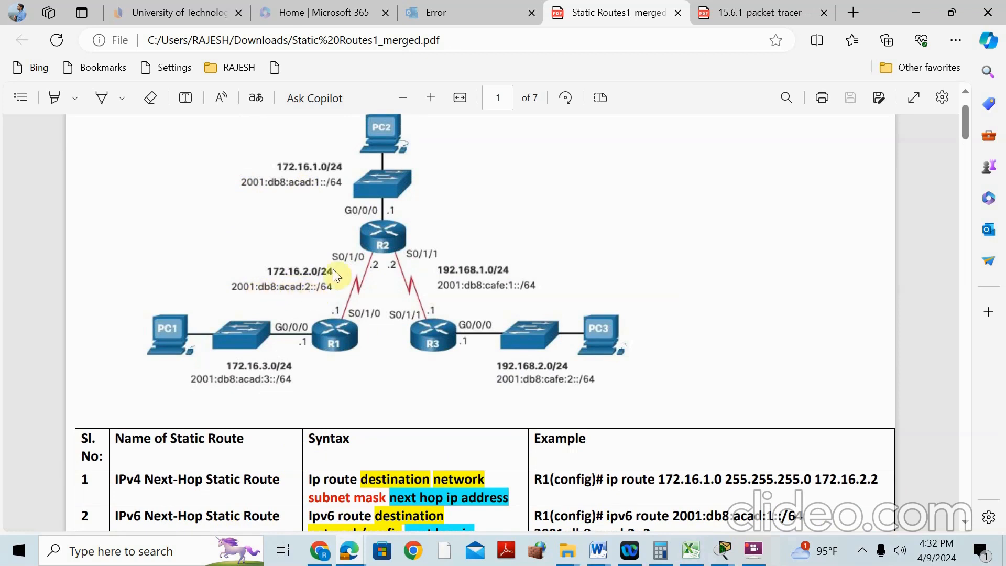
Highlight the IPv6 destination prefix and next-hop 2001:db8:acad:2::2 in the static route table's opening rows
{"action": "scroll", "coordinate": [724, 385], "scroll_direction": "down", "scroll_amount": 1}
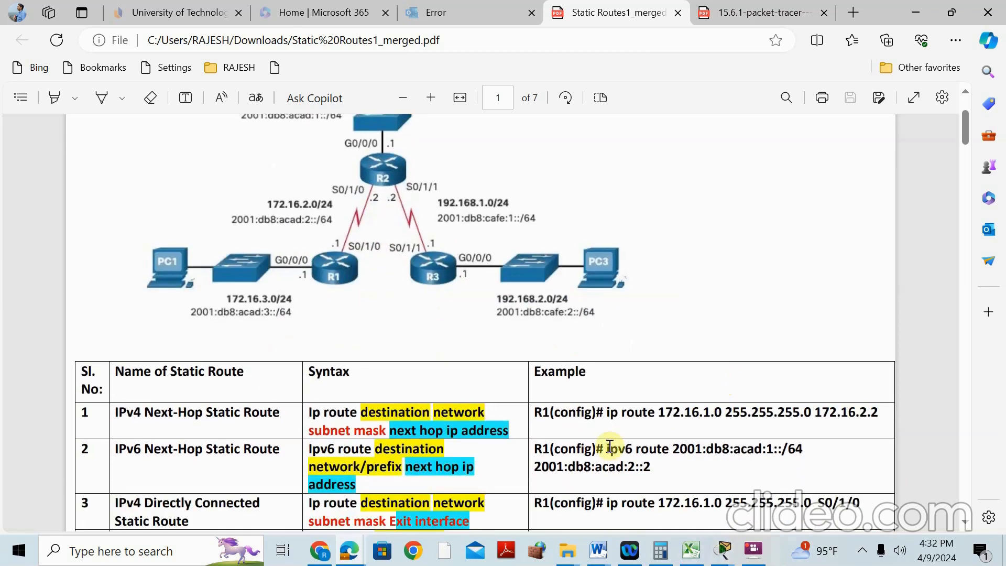
{"action": "left_click_drag", "start_coordinate": [673, 449], "coordinate": [803, 450]}
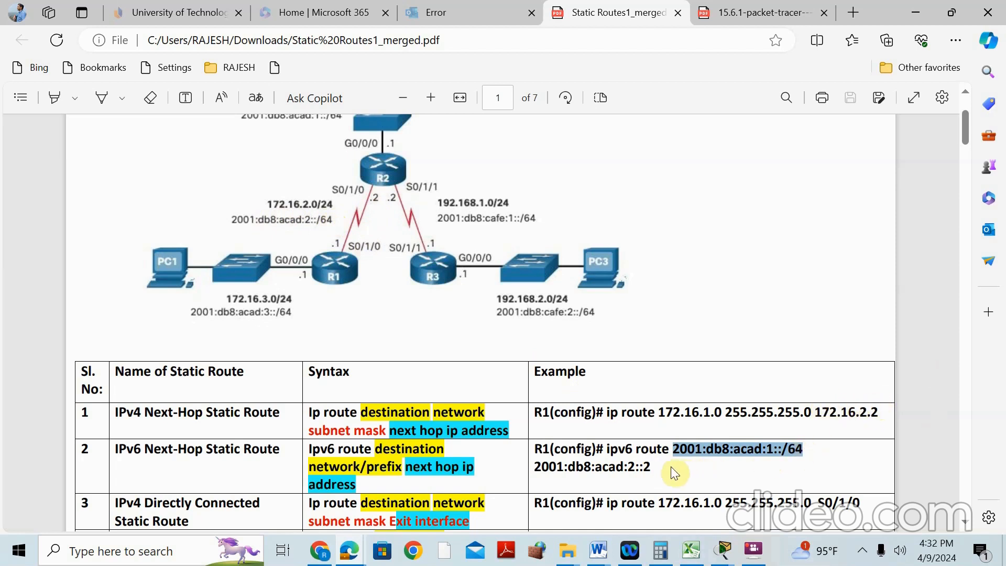
{"action": "left_click_drag", "start_coordinate": [651, 466], "coordinate": [537, 461]}
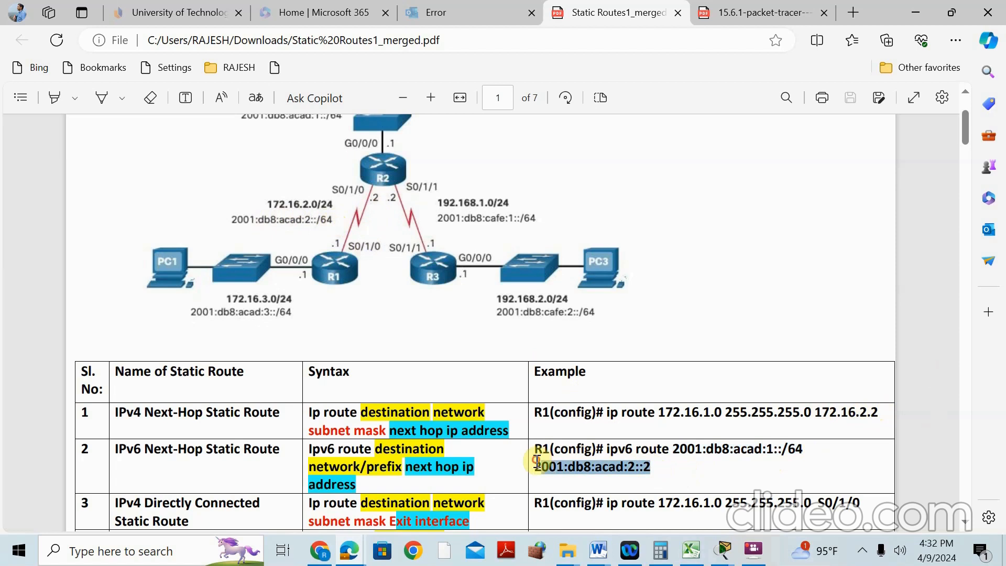
{"action": "scroll", "coordinate": [204, 335], "scroll_direction": "down", "scroll_amount": 1}
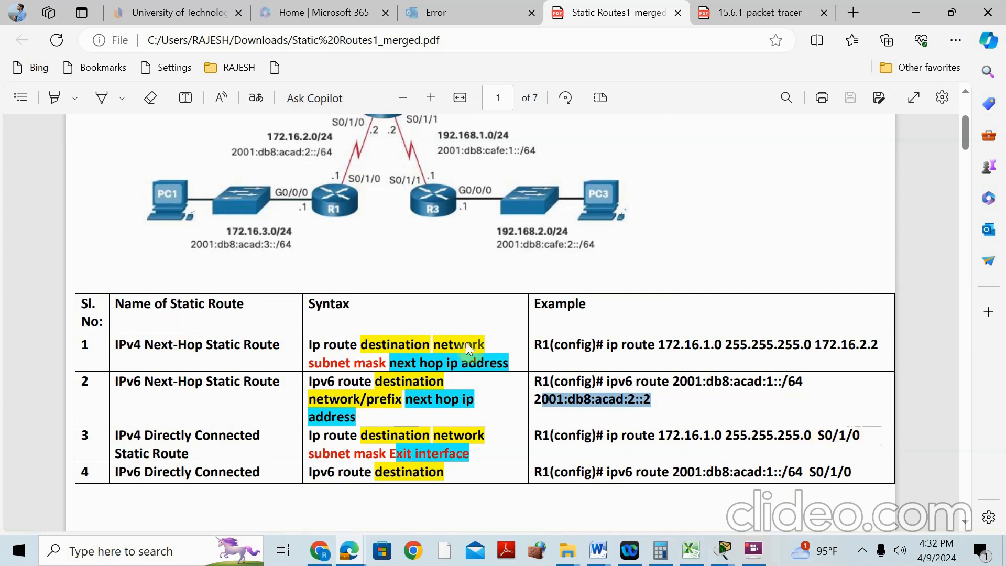
{"action": "scroll", "coordinate": [485, 344], "scroll_direction": "up", "scroll_amount": 3}
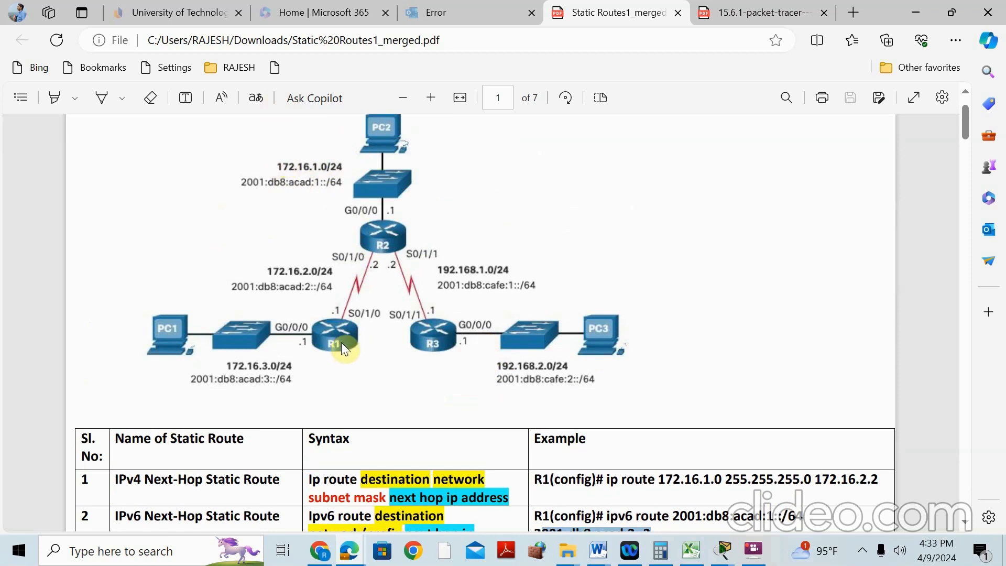
{"action": "scroll", "coordinate": [351, 335], "scroll_direction": "down", "scroll_amount": 1}
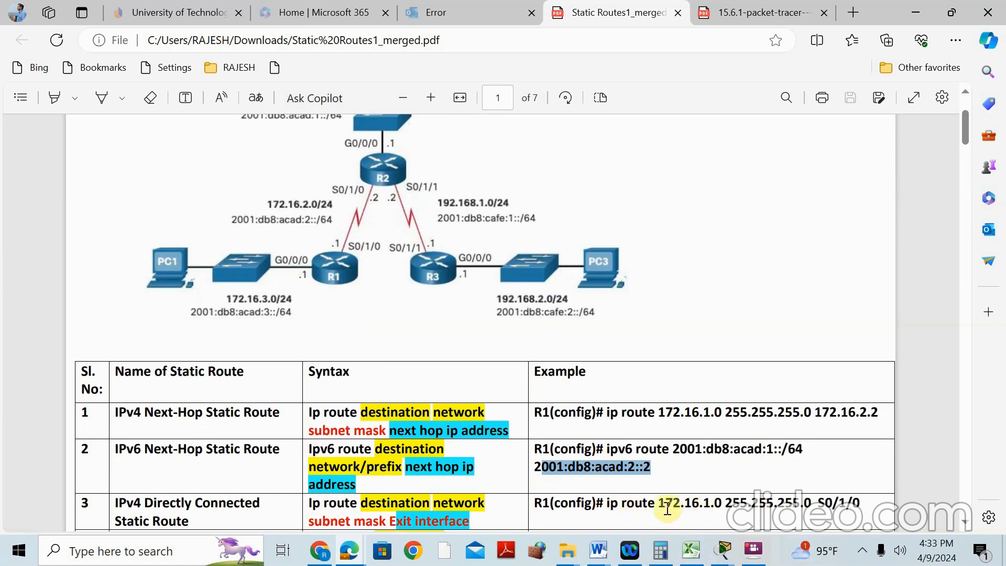
{"action": "scroll", "coordinate": [360, 247], "scroll_direction": "up", "scroll_amount": 1}
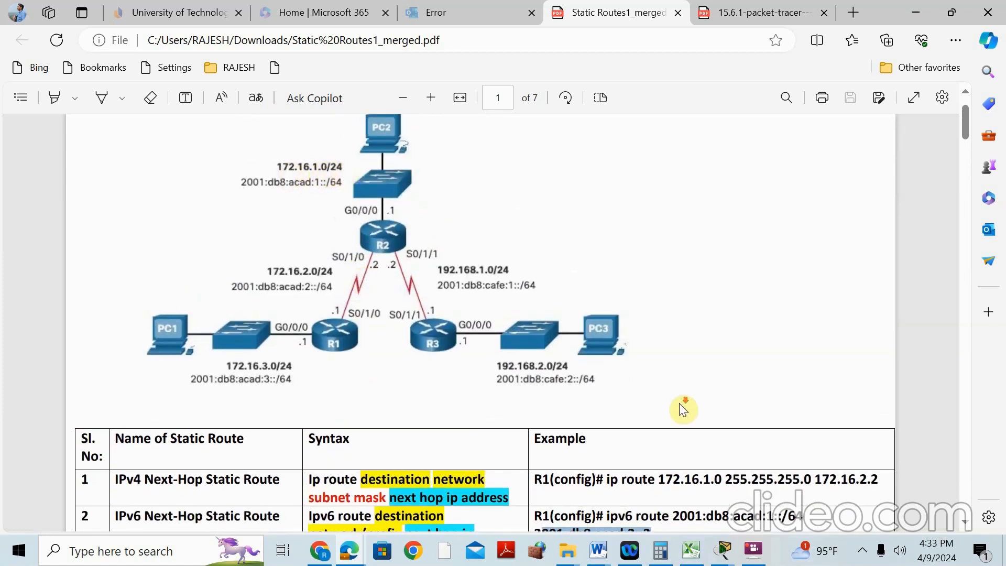
{"action": "scroll", "coordinate": [685, 407], "scroll_direction": "down", "scroll_amount": 1}
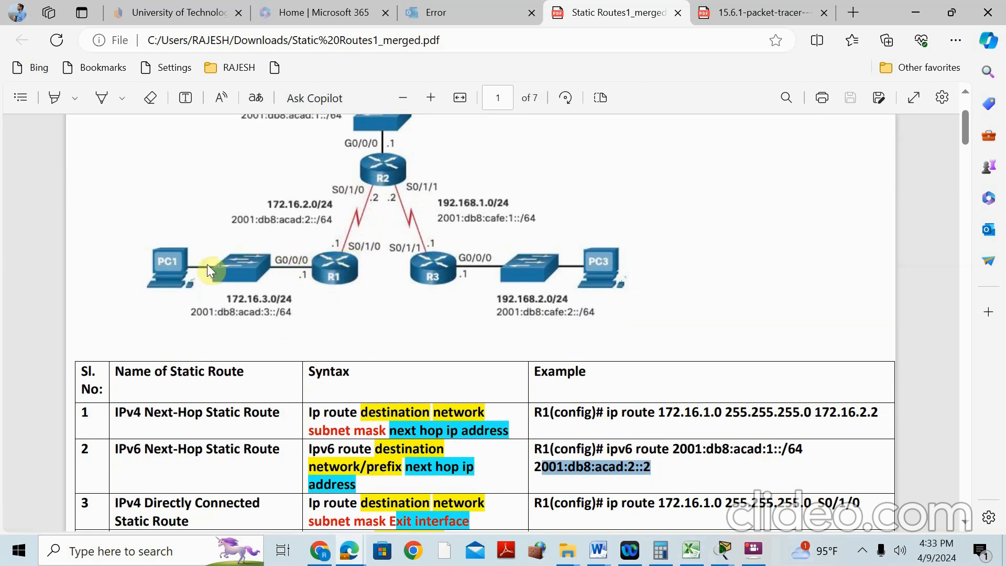
{"action": "scroll", "coordinate": [303, 184], "scroll_direction": "up", "scroll_amount": 2}
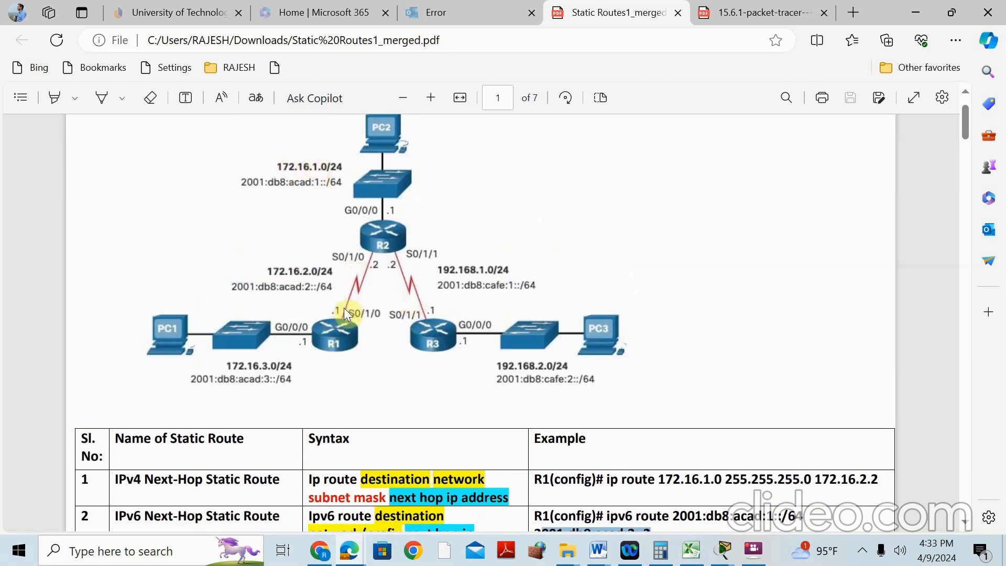
{"action": "scroll", "coordinate": [646, 360], "scroll_direction": "down", "scroll_amount": 4}
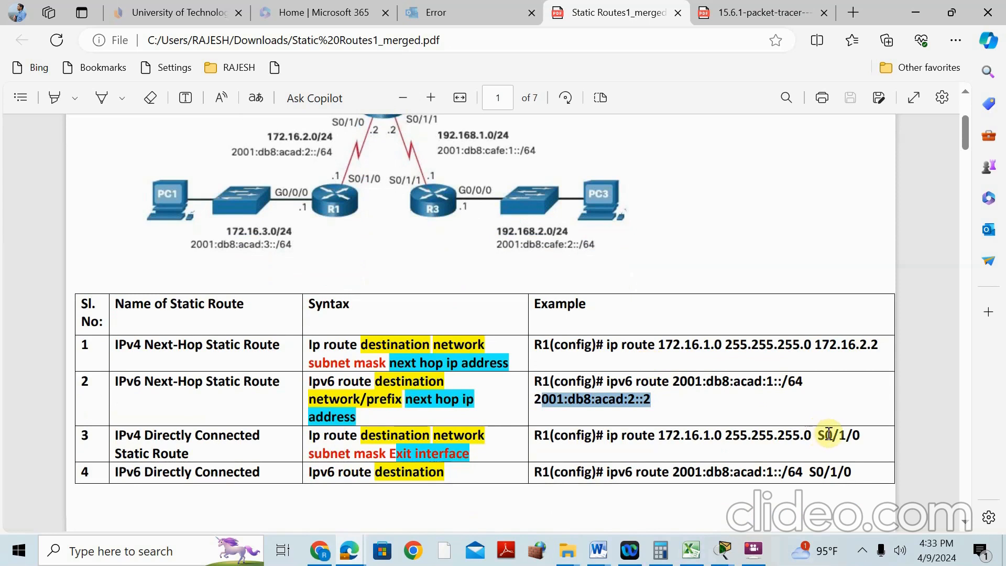
{"action": "scroll", "coordinate": [335, 320], "scroll_direction": "down", "scroll_amount": 2}
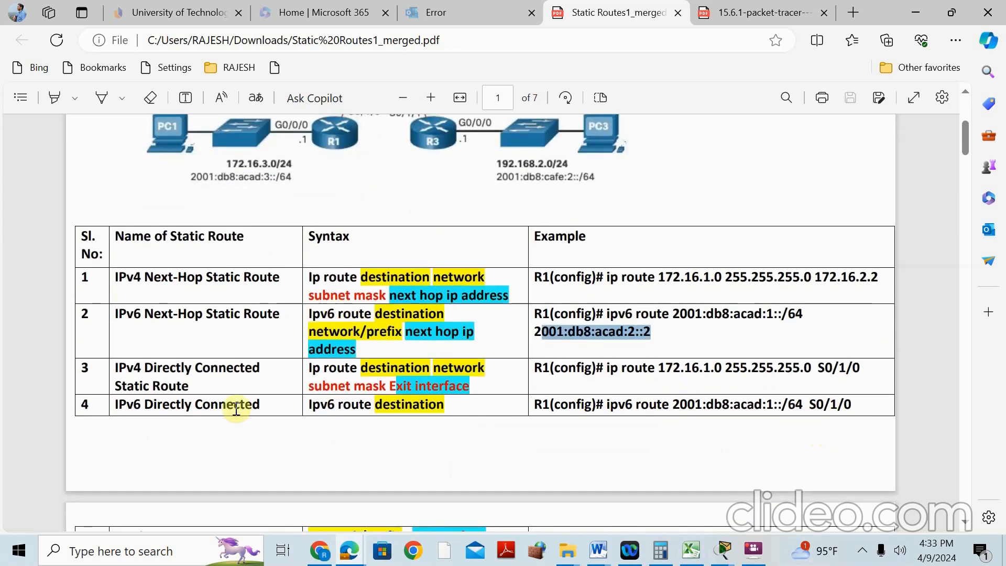
{"action": "scroll", "coordinate": [298, 367], "scroll_direction": "up", "scroll_amount": 4}
{"action": "scroll", "coordinate": [399, 367], "scroll_direction": "down", "scroll_amount": 3}
{"action": "scroll", "coordinate": [399, 367], "scroll_direction": "down", "scroll_amount": 3}
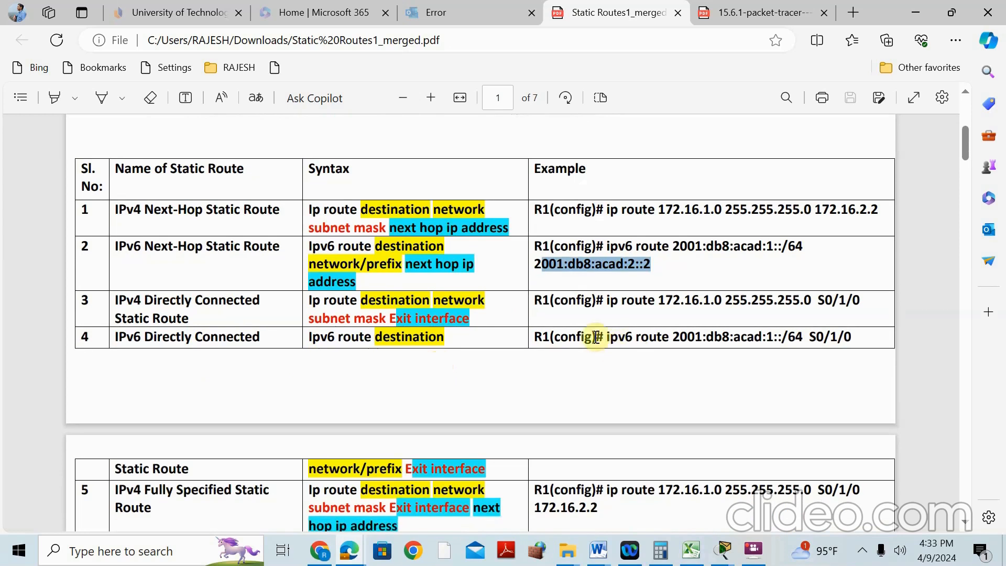
{"action": "left_click", "coordinate": [609, 212]}
{"action": "left_click_drag", "start_coordinate": [607, 211], "coordinate": [609, 212]}
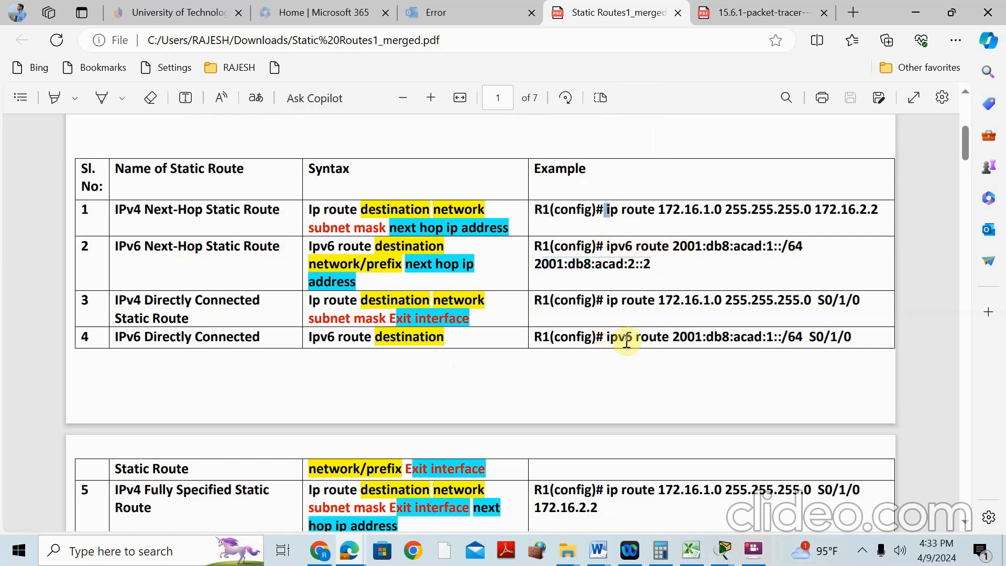
Highlight next-hop 172.16.2.2, exit interface S0/1/0, 172.16.1.0 and 2001:db8:acad:1::/64 in rows 1–6
{"action": "scroll", "coordinate": [465, 242], "scroll_direction": "up", "scroll_amount": 5}
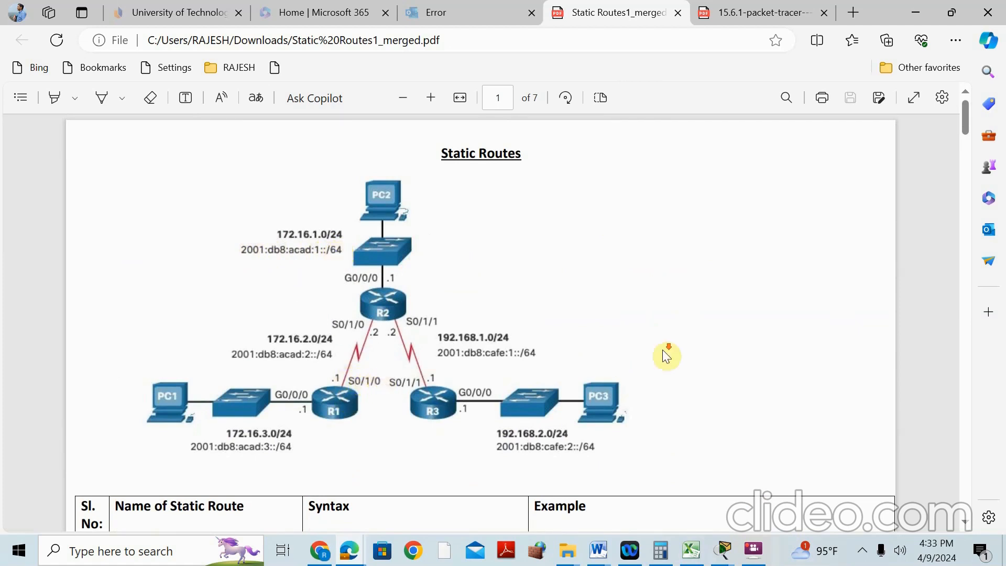
{"action": "scroll", "coordinate": [662, 351], "scroll_direction": "down", "scroll_amount": 5}
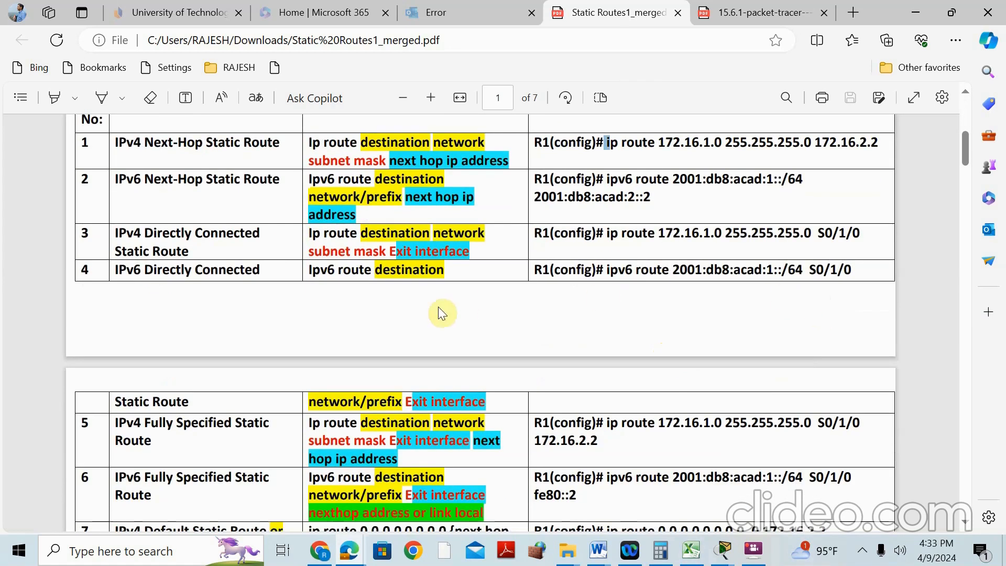
{"action": "scroll", "coordinate": [439, 307], "scroll_direction": "down", "scroll_amount": 3}
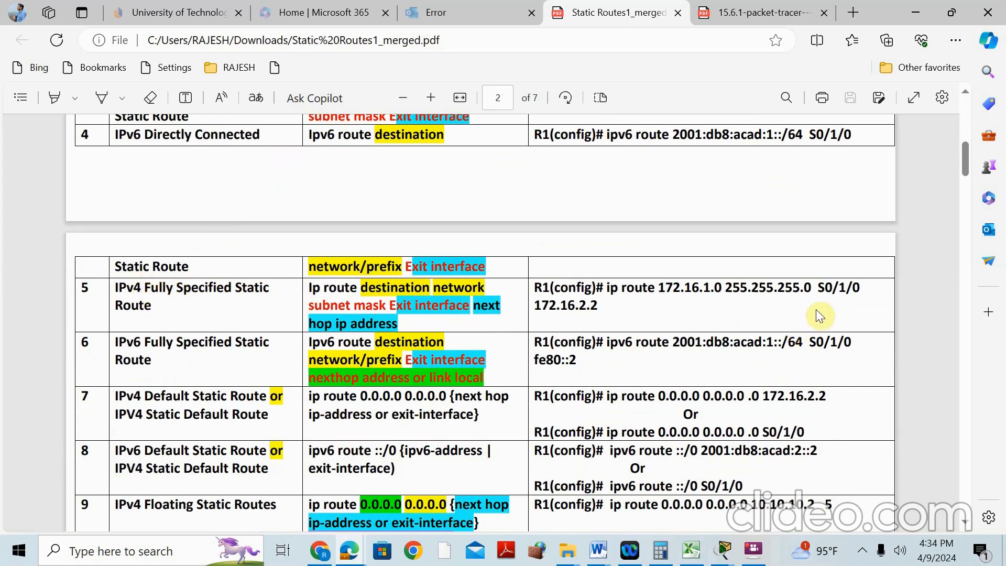
{"action": "left_click_drag", "start_coordinate": [817, 287], "coordinate": [859, 286]}
{"action": "left_click", "coordinate": [843, 289]}
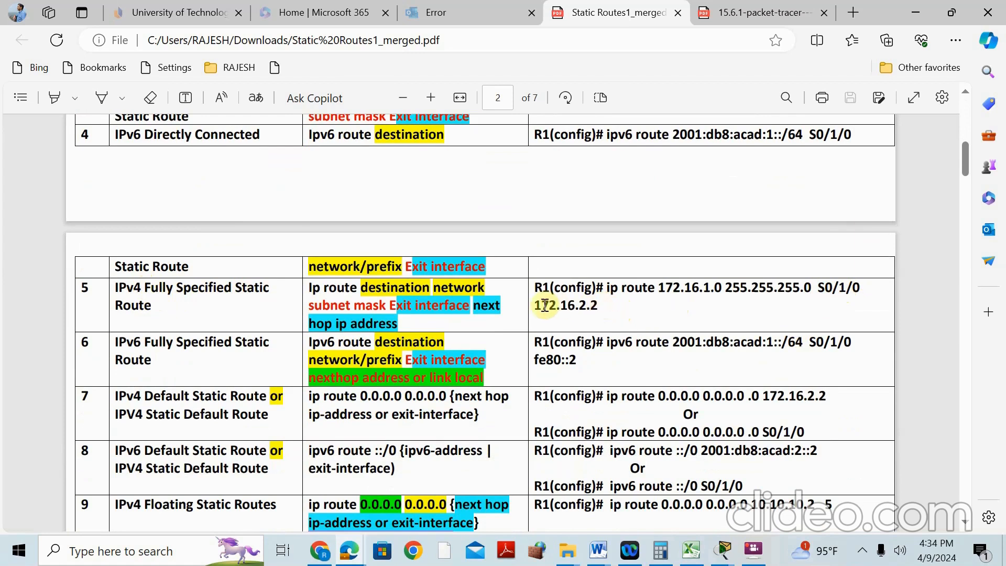
{"action": "scroll", "coordinate": [731, 236], "scroll_direction": "up", "scroll_amount": 6}
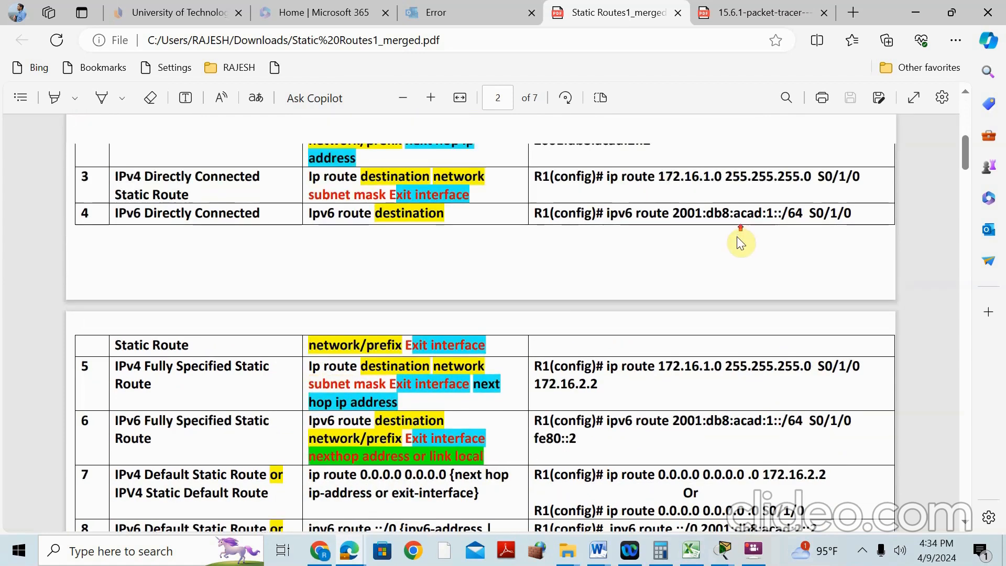
{"action": "left_click_drag", "start_coordinate": [813, 345], "coordinate": [881, 349]}
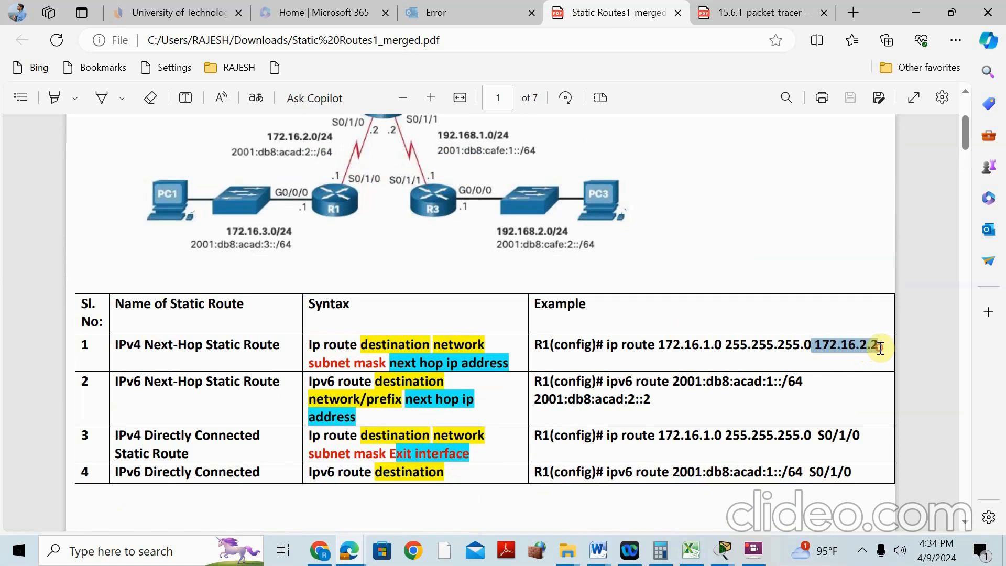
{"action": "left_click_drag", "start_coordinate": [816, 435], "coordinate": [860, 435]}
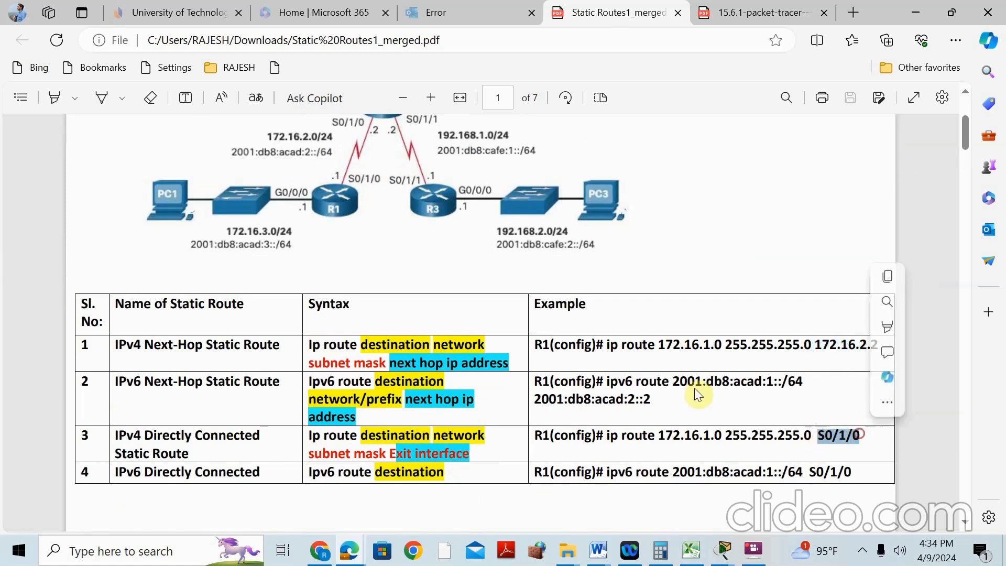
{"action": "scroll", "coordinate": [603, 357], "scroll_direction": "down", "scroll_amount": 6}
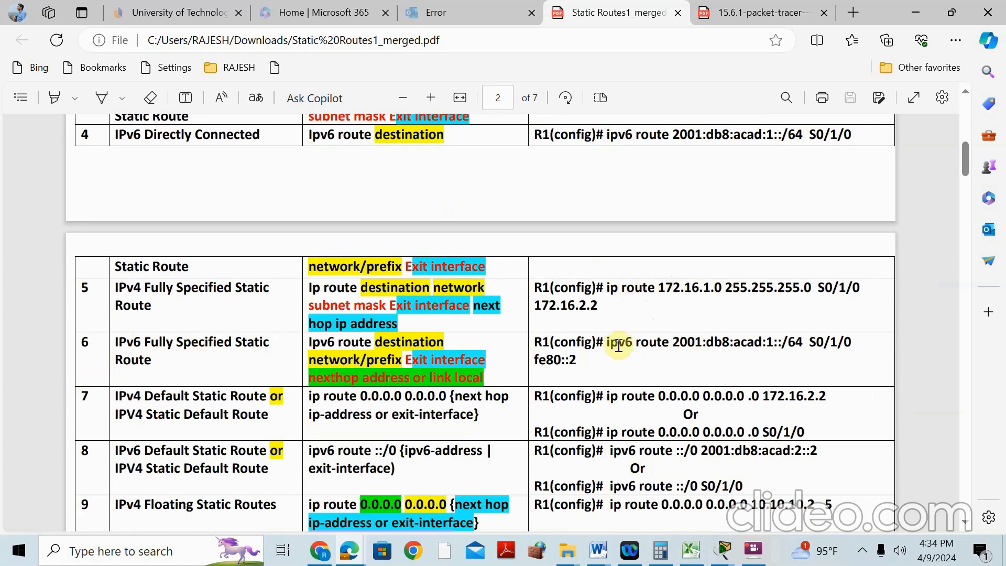
{"action": "left_click_drag", "start_coordinate": [659, 288], "coordinate": [723, 288]}
{"action": "left_click_drag", "start_coordinate": [674, 343], "coordinate": [807, 340]}
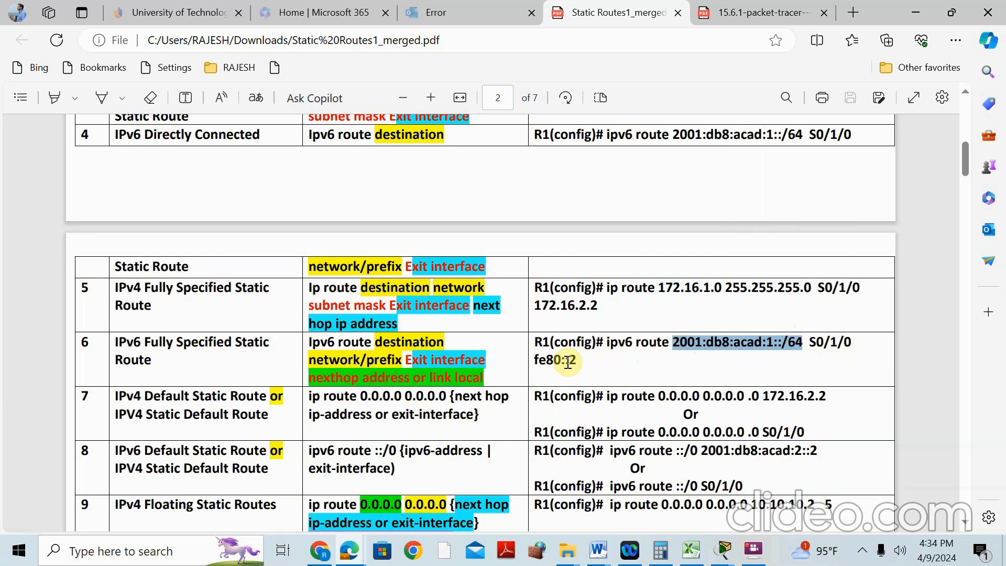
Highlight 0.0.0.0 in the default route syntax and next-hop 172.16.2.2 in its example
{"action": "scroll", "coordinate": [566, 362], "scroll_direction": "up", "scroll_amount": 4}
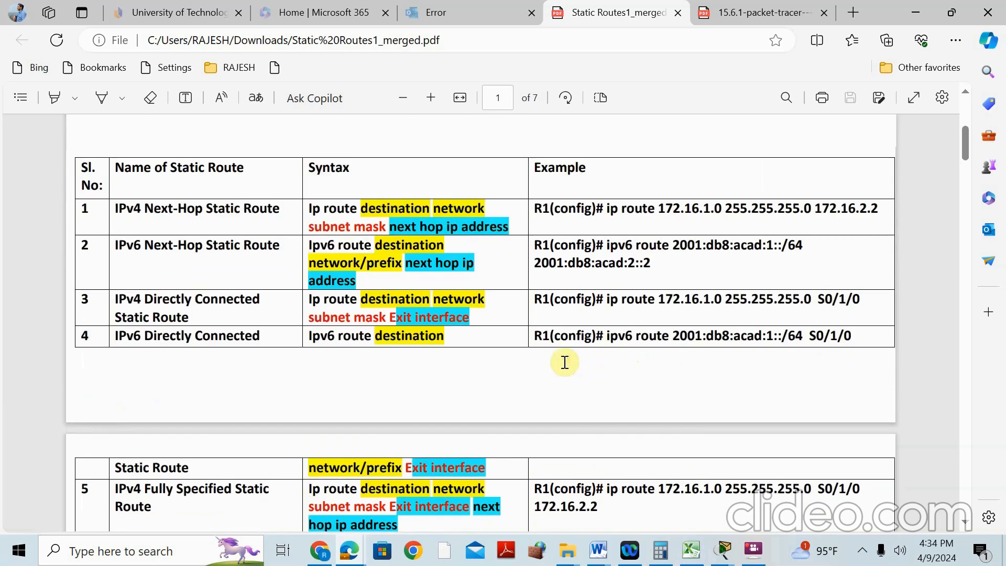
{"action": "scroll", "coordinate": [565, 362], "scroll_direction": "down", "scroll_amount": 3}
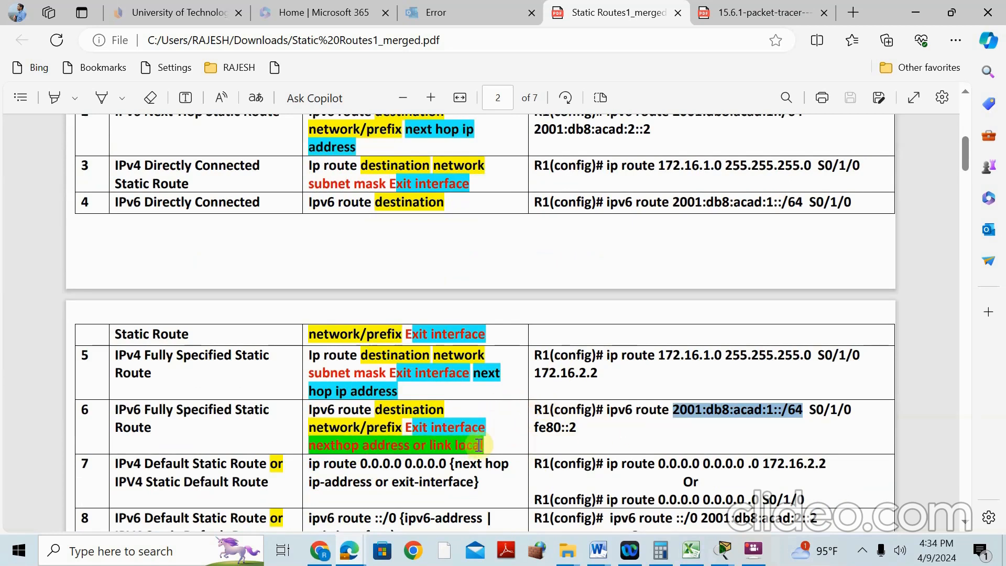
{"action": "scroll", "coordinate": [424, 296], "scroll_direction": "up", "scroll_amount": 10}
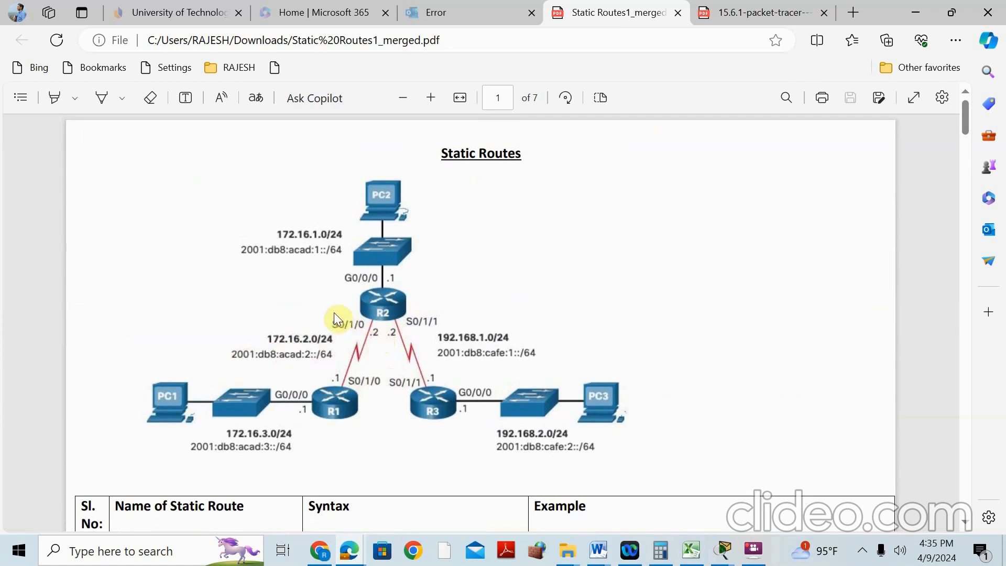
{"action": "scroll", "coordinate": [641, 319], "scroll_direction": "down", "scroll_amount": 10}
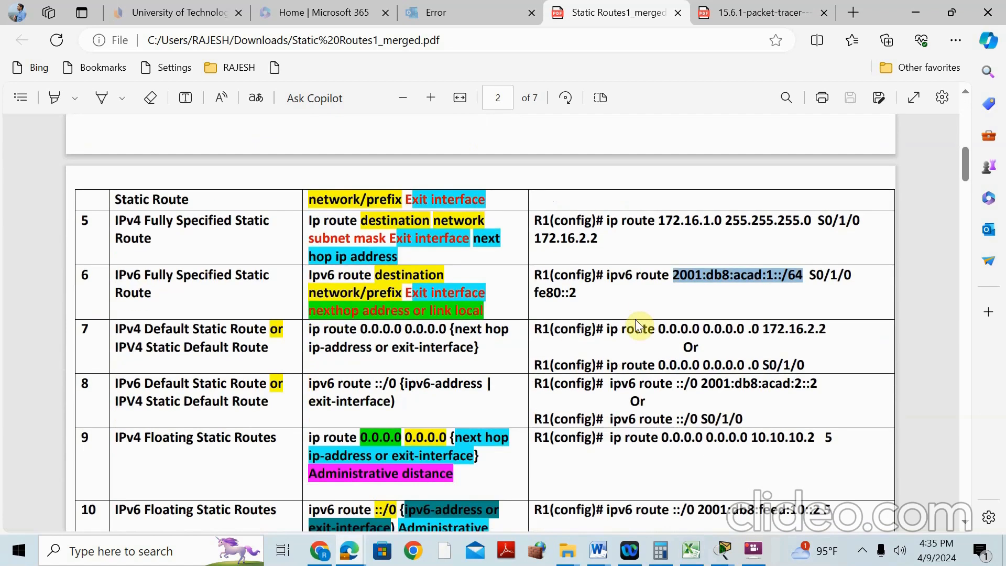
{"action": "scroll", "coordinate": [839, 315], "scroll_direction": "down", "scroll_amount": 1}
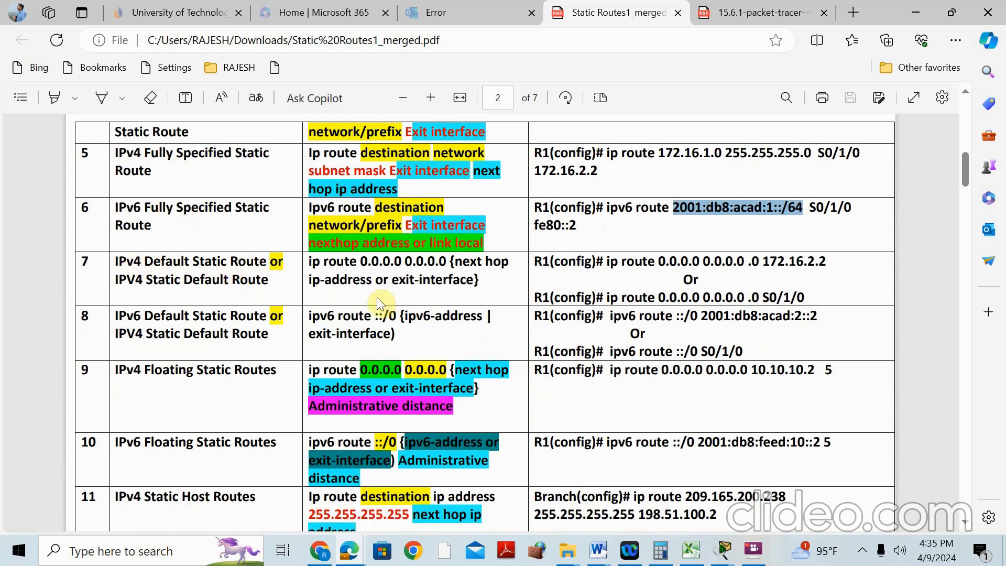
{"action": "left_click", "coordinate": [362, 259]}
{"action": "left_click_drag", "start_coordinate": [362, 259], "coordinate": [446, 260]}
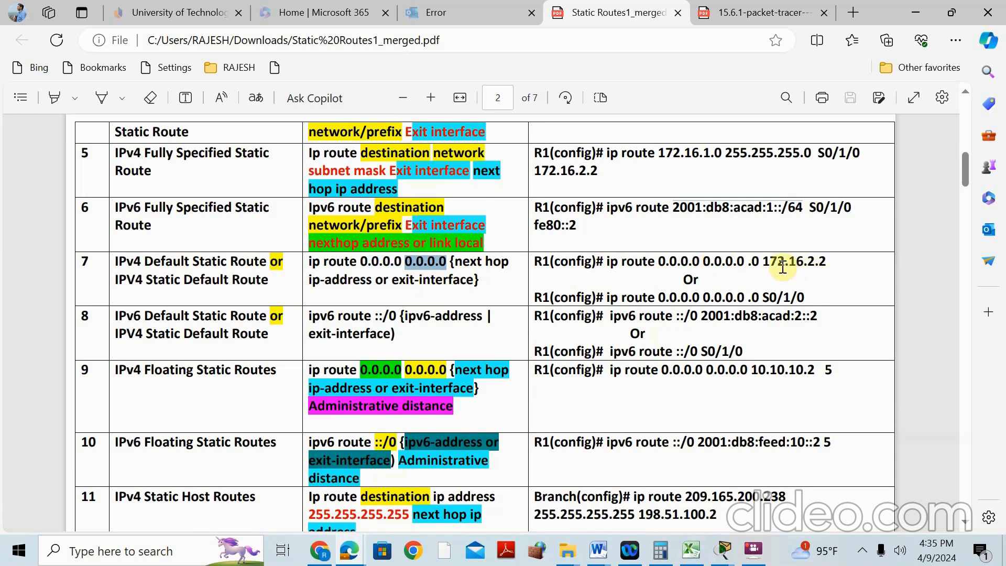
{"action": "left_click", "coordinate": [765, 264]}
{"action": "left_click_drag", "start_coordinate": [765, 265], "coordinate": [828, 262]}
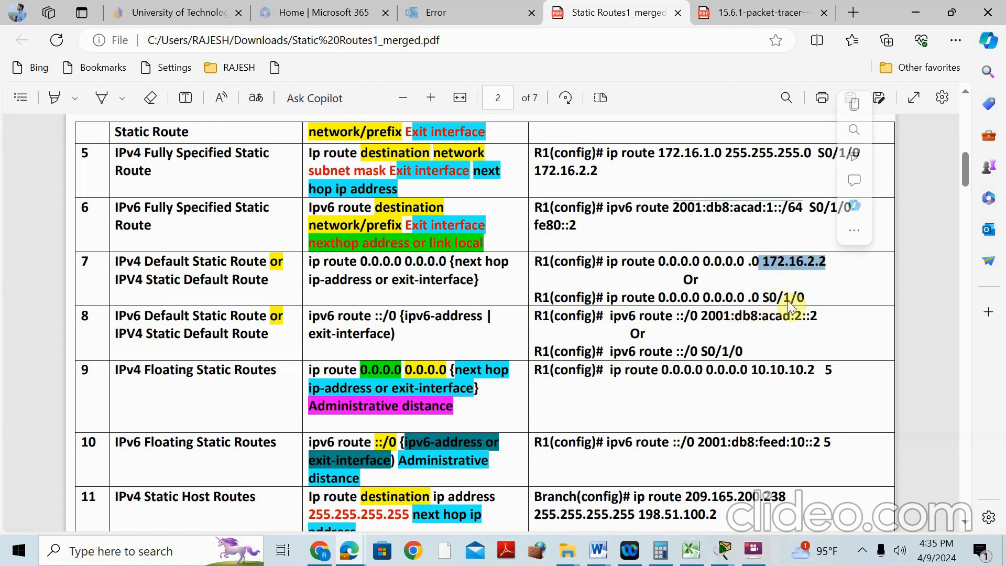
{"action": "scroll", "coordinate": [285, 289], "scroll_direction": "up", "scroll_amount": 15}
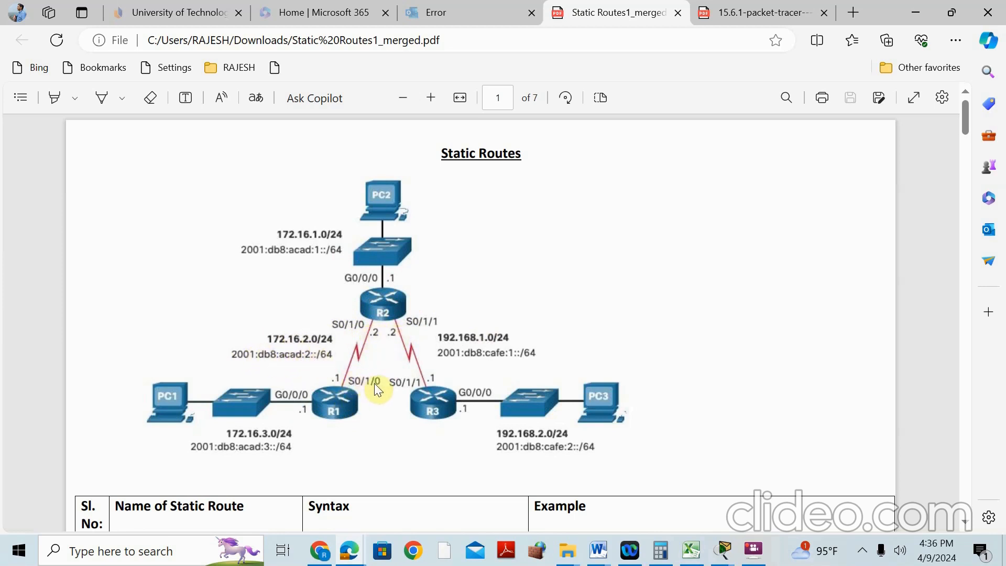
Mark next hop 2001:db8:acad:2::2 and exit interface S0/1/0 in row 8, then scroll to rows 11–12
{"action": "scroll", "coordinate": [539, 345], "scroll_direction": "down", "scroll_amount": 8}
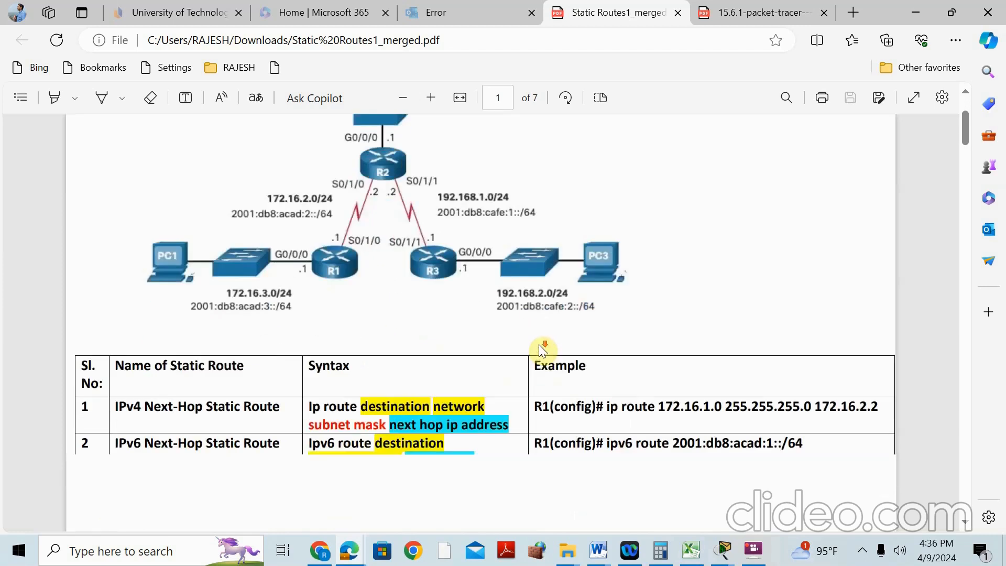
{"action": "scroll", "coordinate": [322, 346], "scroll_direction": "down", "scroll_amount": 3}
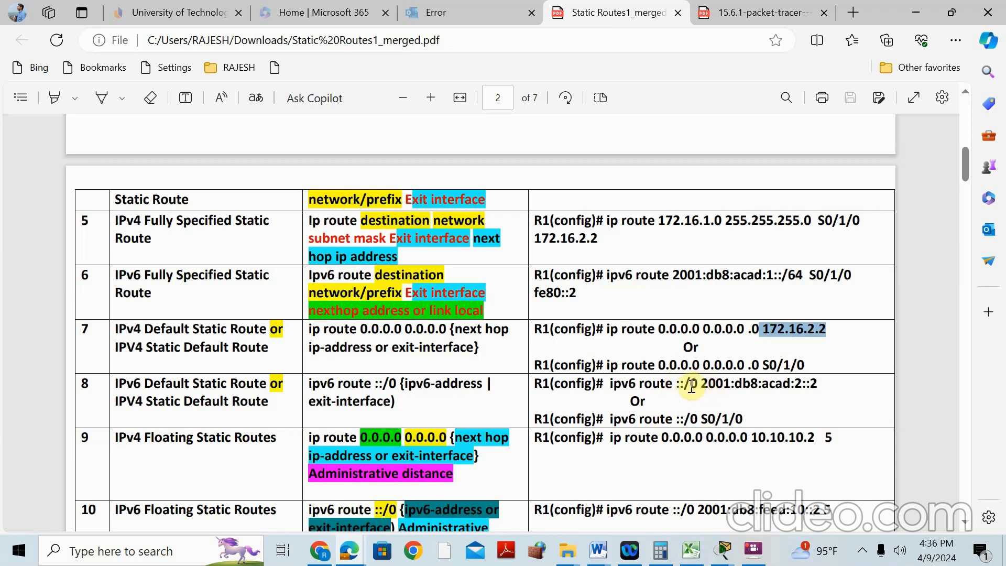
{"action": "left_click_drag", "start_coordinate": [701, 387], "coordinate": [816, 386]}
{"action": "left_click_drag", "start_coordinate": [701, 419], "coordinate": [743, 419]}
{"action": "scroll", "coordinate": [380, 407], "scroll_direction": "down", "scroll_amount": 3}
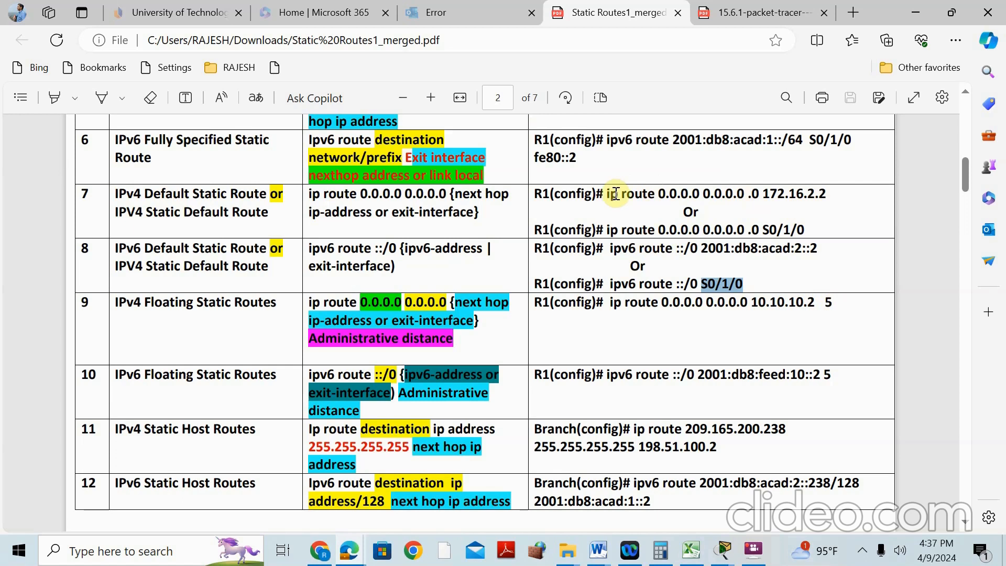
Select administrative distance 5 in the row 9 floating static example, then scroll back to the page 1 topology
{"action": "left_click", "coordinate": [835, 306]}
{"action": "mouse_move", "coordinate": [836, 306]}
{"action": "left_mouse_down"}
{"action": "mouse_move", "coordinate": [781, 297]}
{"action": "mouse_move", "coordinate": [833, 304]}
{"action": "left_mouse_up"}
{"action": "left_click", "coordinate": [837, 300]}
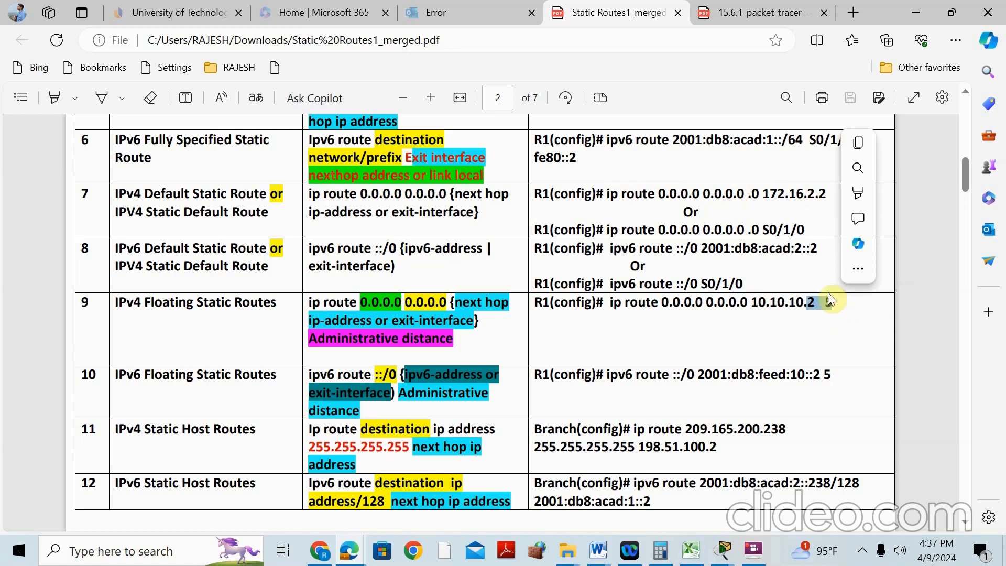
{"action": "left_click_drag", "start_coordinate": [596, 195], "coordinate": [693, 197]}
{"action": "scroll", "coordinate": [667, 175], "scroll_direction": "up", "scroll_amount": 3}
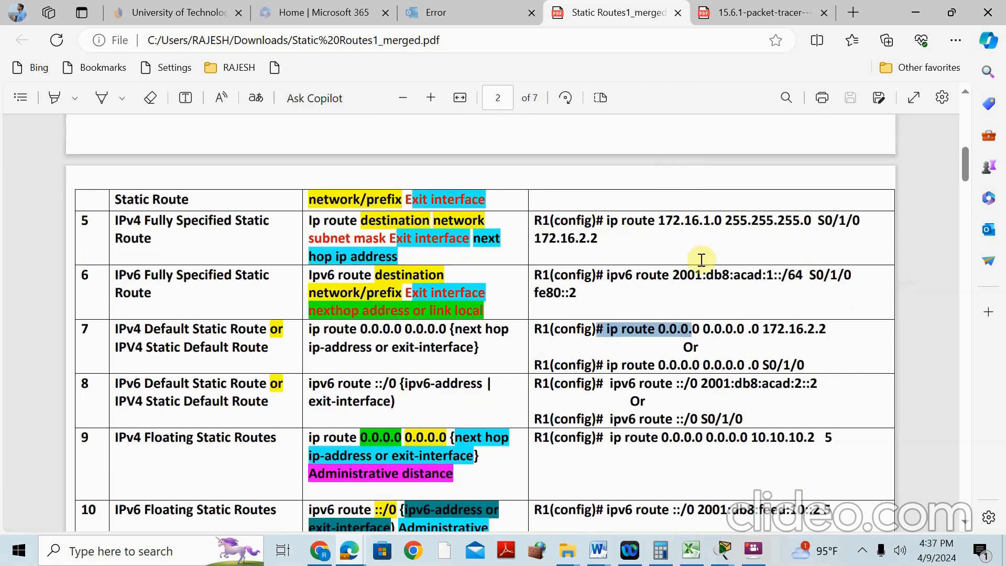
{"action": "scroll", "coordinate": [748, 247], "scroll_direction": "down", "scroll_amount": 3}
{"action": "scroll", "coordinate": [748, 247], "scroll_direction": "down", "scroll_amount": 2}
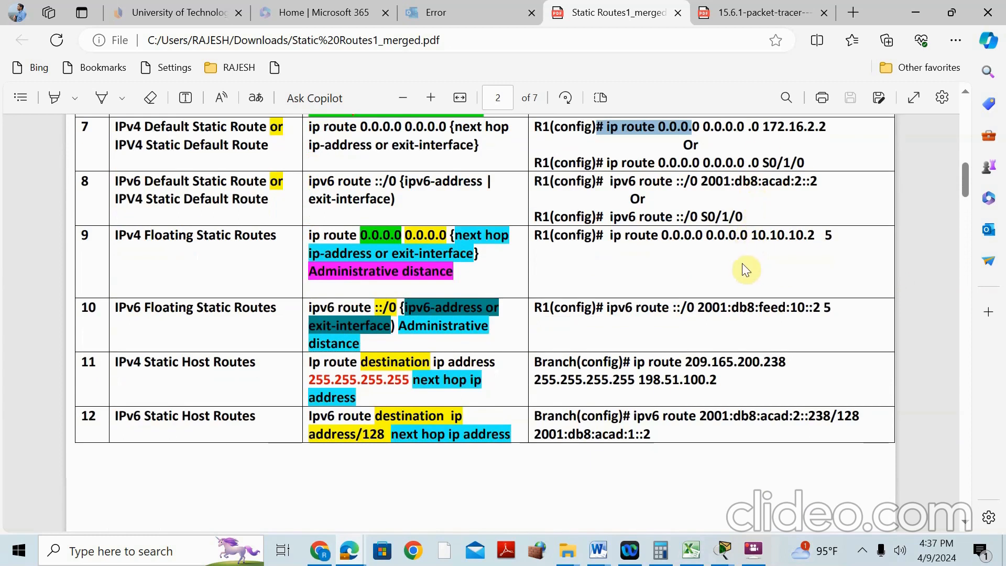
{"action": "left_click", "coordinate": [828, 235]}
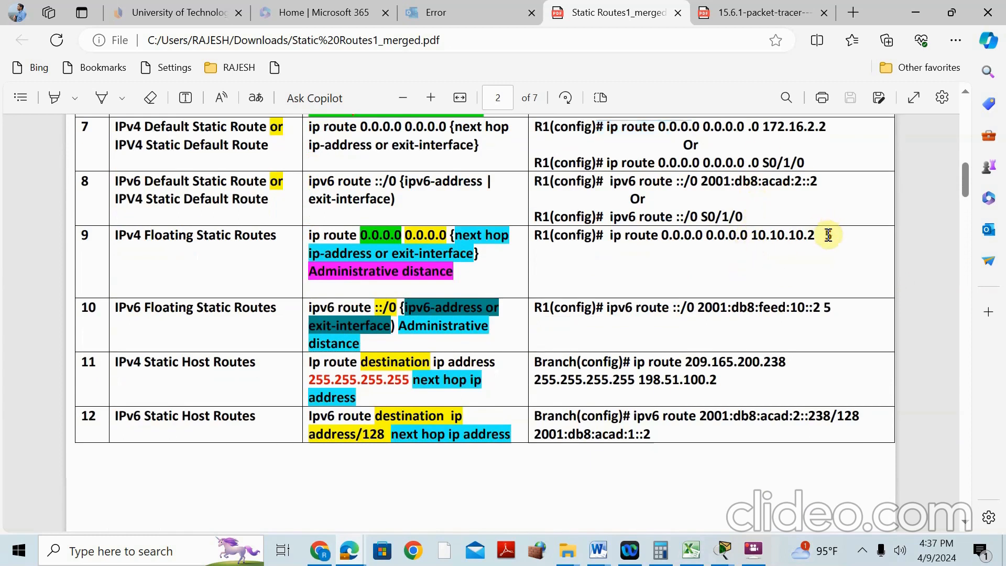
{"action": "double_click", "coordinate": [831, 235]}
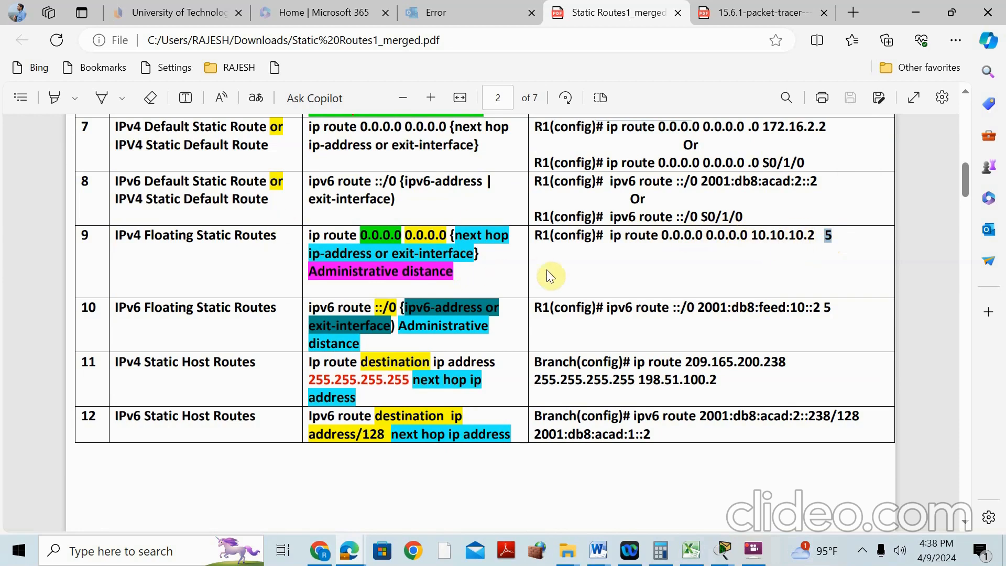
{"action": "scroll", "coordinate": [699, 294], "scroll_direction": "up", "scroll_amount": 15}
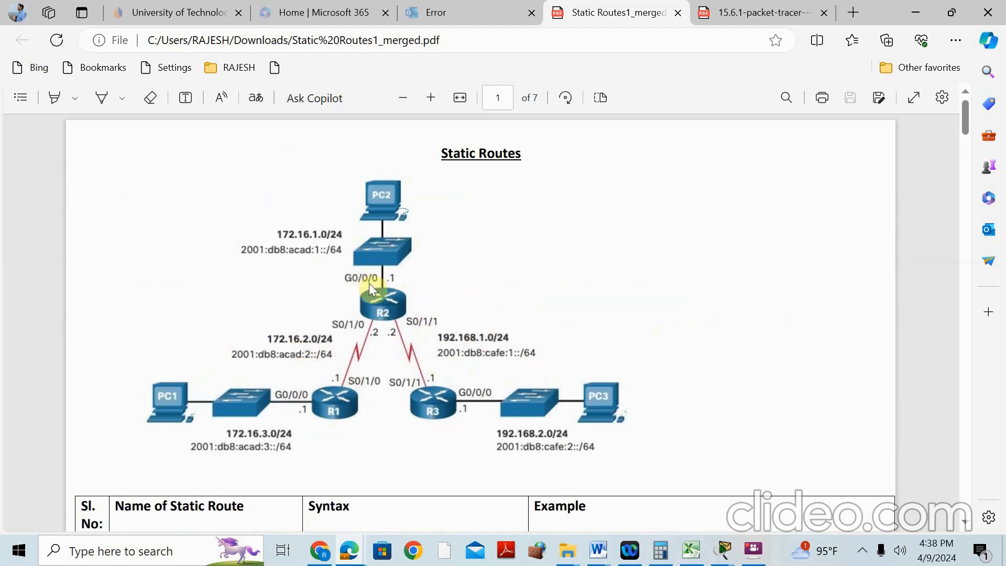
Scroll past the topology to row 9's floating static command, select part of it, and continue to page 3
{"action": "scroll", "coordinate": [723, 320], "scroll_direction": "down", "scroll_amount": 5}
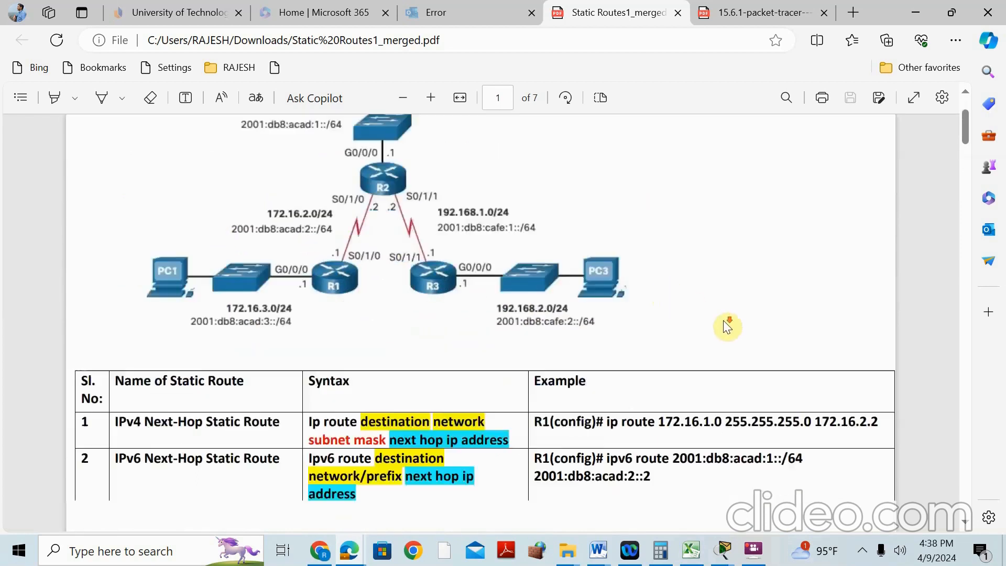
{"action": "scroll", "coordinate": [734, 328], "scroll_direction": "down", "scroll_amount": 12}
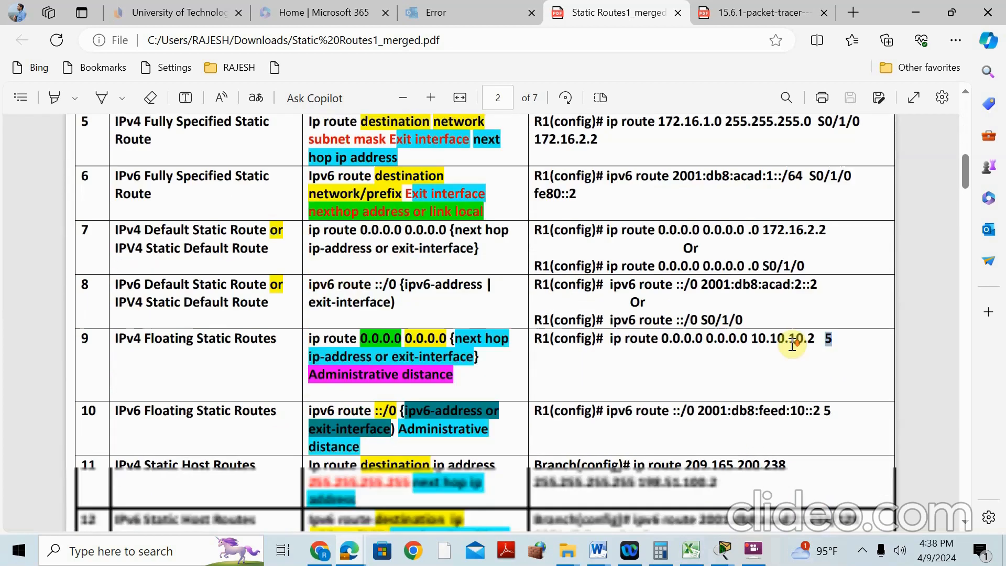
{"action": "scroll", "coordinate": [806, 352], "scroll_direction": "down", "scroll_amount": 1}
{"action": "left_click_drag", "start_coordinate": [662, 236], "coordinate": [803, 239]}
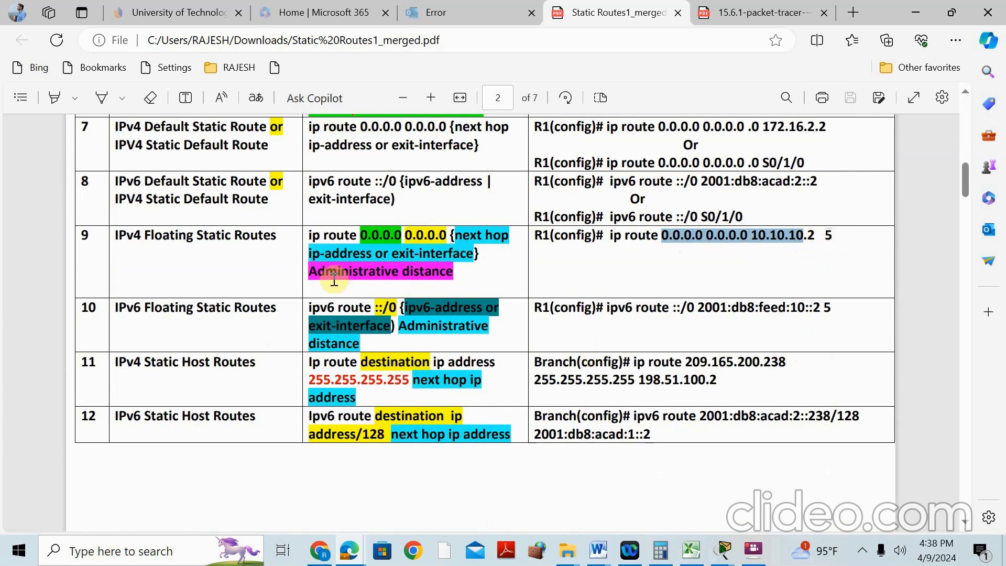
{"action": "scroll", "coordinate": [293, 340], "scroll_direction": "down", "scroll_amount": 3}
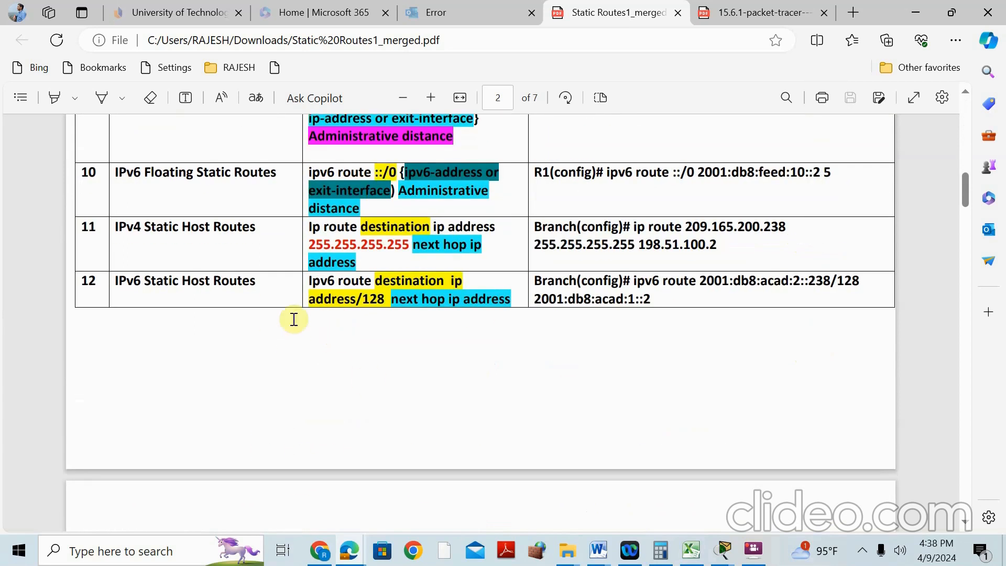
{"action": "scroll", "coordinate": [593, 222], "scroll_direction": "down", "scroll_amount": 2}
{"action": "scroll", "coordinate": [593, 223], "scroll_direction": "down", "scroll_amount": 20}
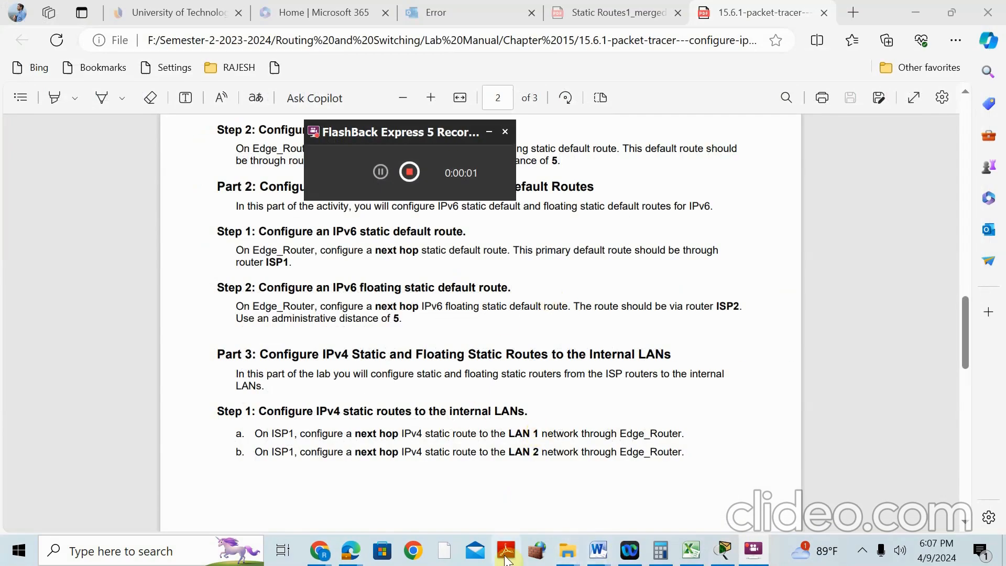
Scroll to the lab's addressing table, then open 15.6.1 configure-ipv4-and-ipv6-static-and-default-routes.pka from Chapter 15
{"action": "scroll", "coordinate": [523, 369], "scroll_direction": "up", "scroll_amount": 15}
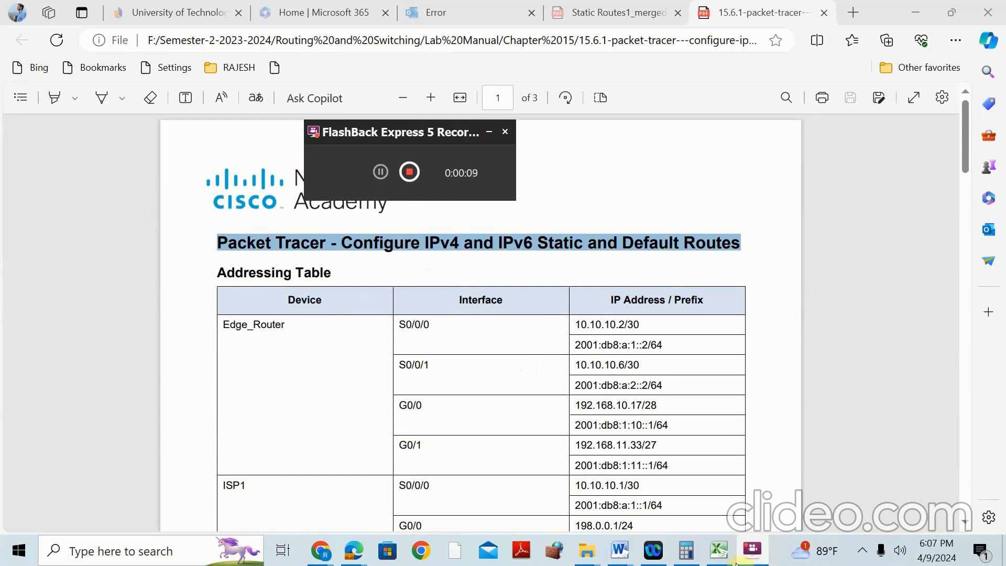
{"action": "mouse_move", "coordinate": [587, 551]}
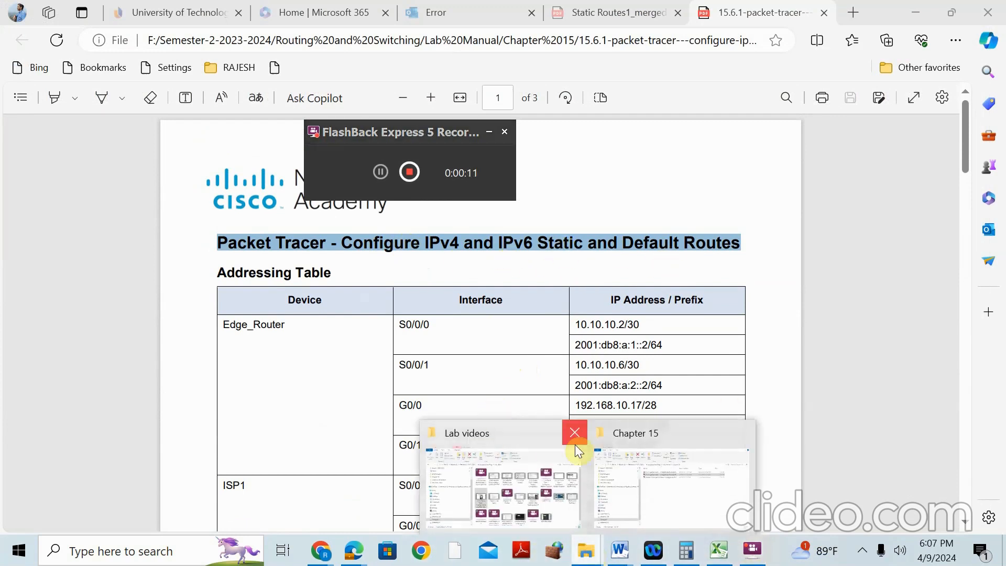
{"action": "left_click", "coordinate": [636, 436]}
{"action": "double_click", "coordinate": [366, 189]}
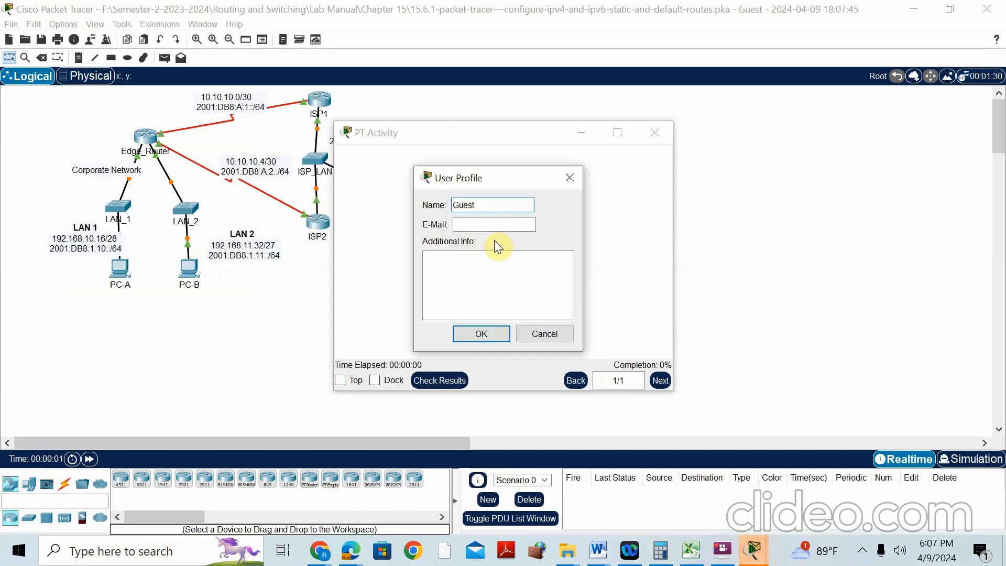
Enter the user's name and e-mail address in the User Profile, confirm, and minimize the PT Activity window
{"action": "type", "text": "rajesh"}
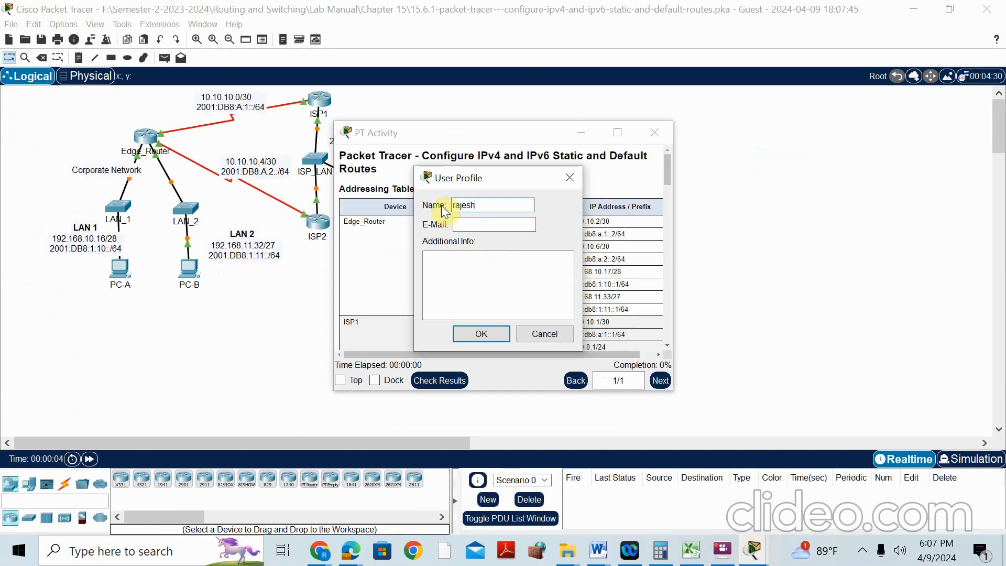
{"action": "left_click", "coordinate": [469, 221]}
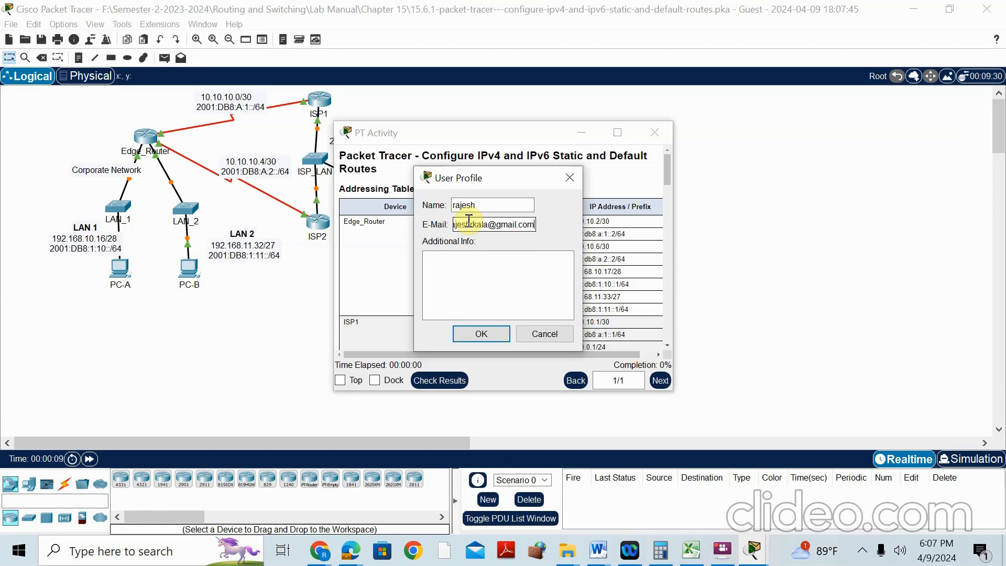
{"action": "left_click", "coordinate": [480, 336]}
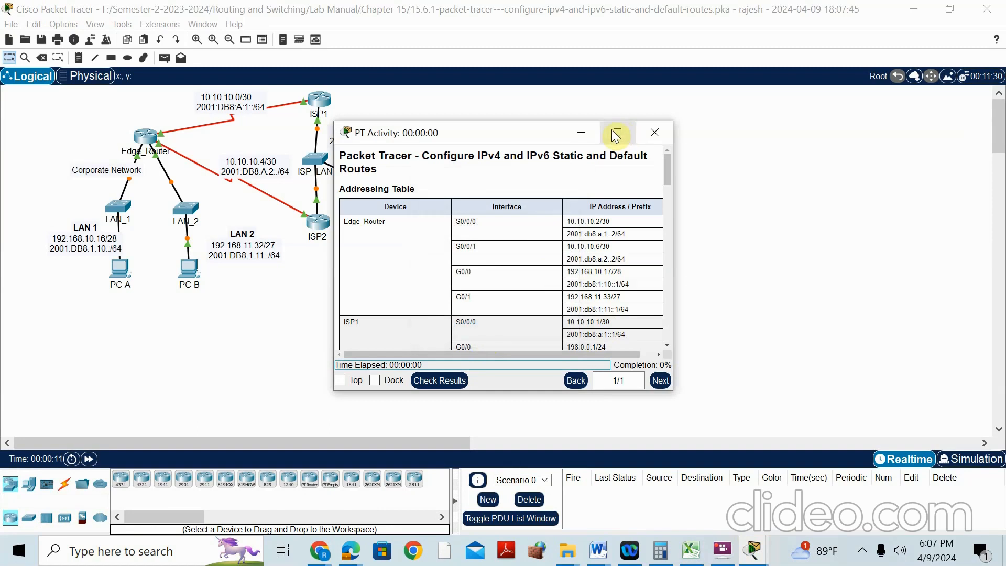
{"action": "left_click", "coordinate": [49, 146]}
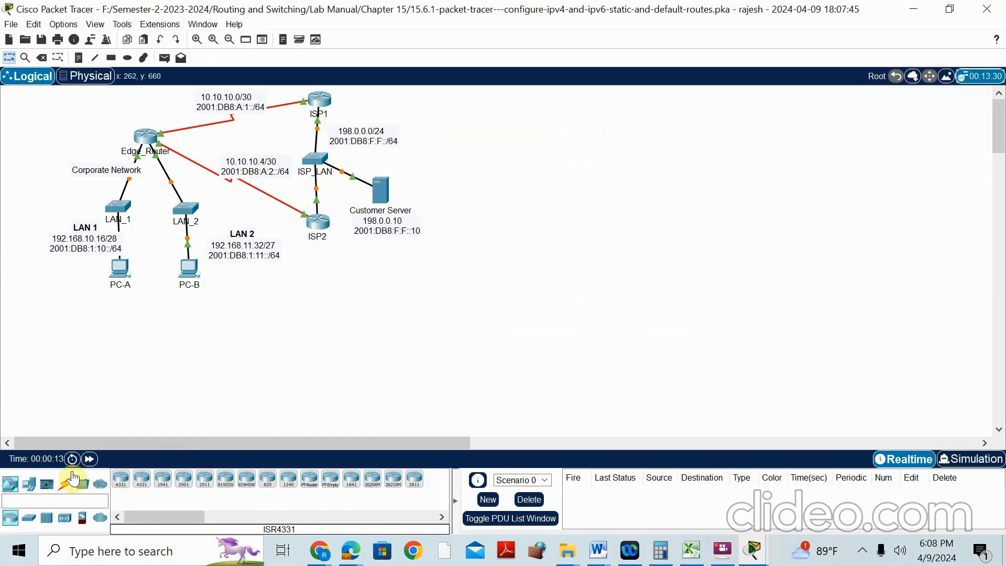
Highlight Part 1 Step 1's directly connected IPv4 default route requirement in the PDF, then return to Packet Tracer
{"action": "mouse_move", "coordinate": [348, 553]}
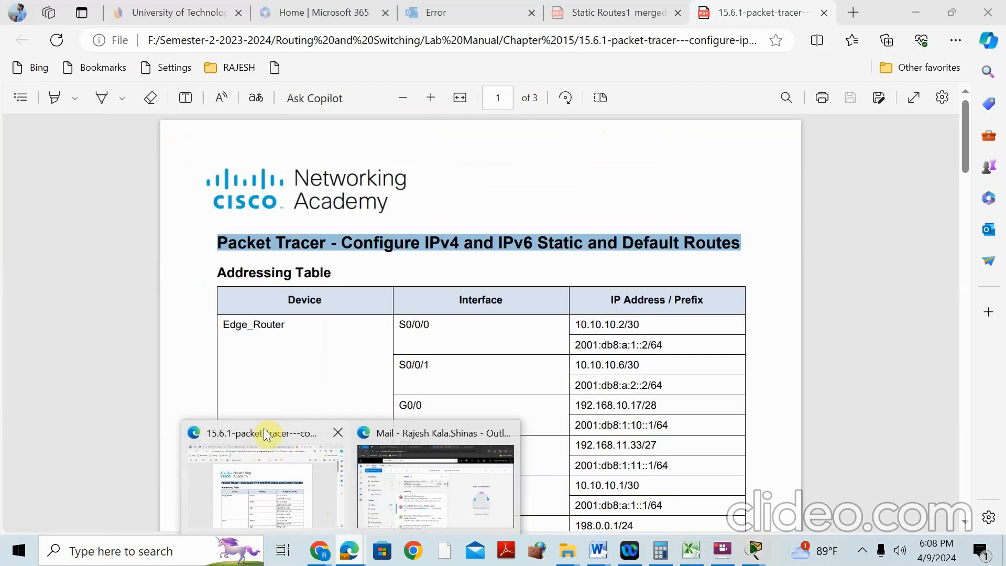
{"action": "left_click", "coordinate": [263, 428]}
{"action": "scroll", "coordinate": [354, 327], "scroll_direction": "down", "scroll_amount": 20}
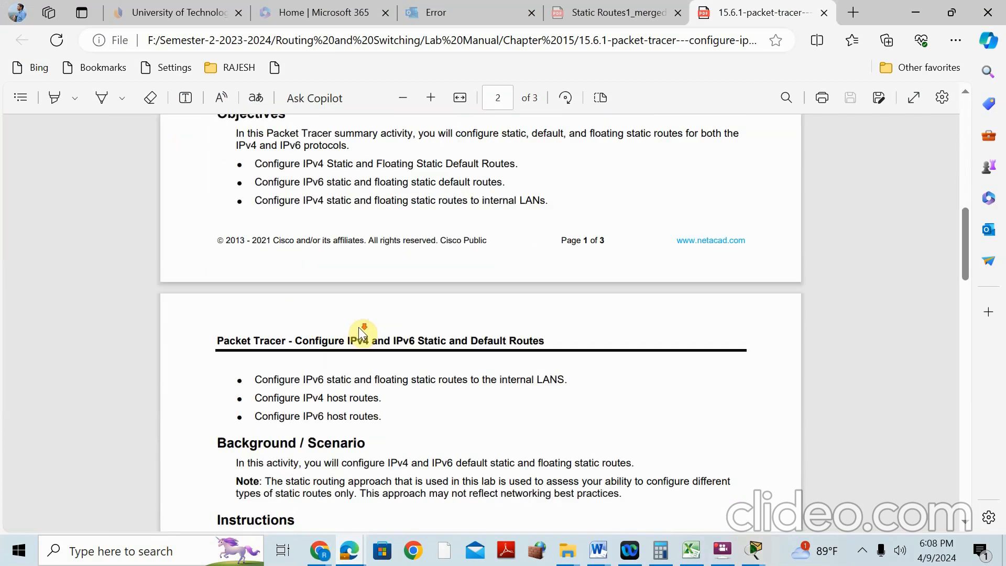
{"action": "scroll", "coordinate": [360, 325], "scroll_direction": "down", "scroll_amount": 4}
{"action": "scroll", "coordinate": [361, 257], "scroll_direction": "up", "scroll_amount": 3}
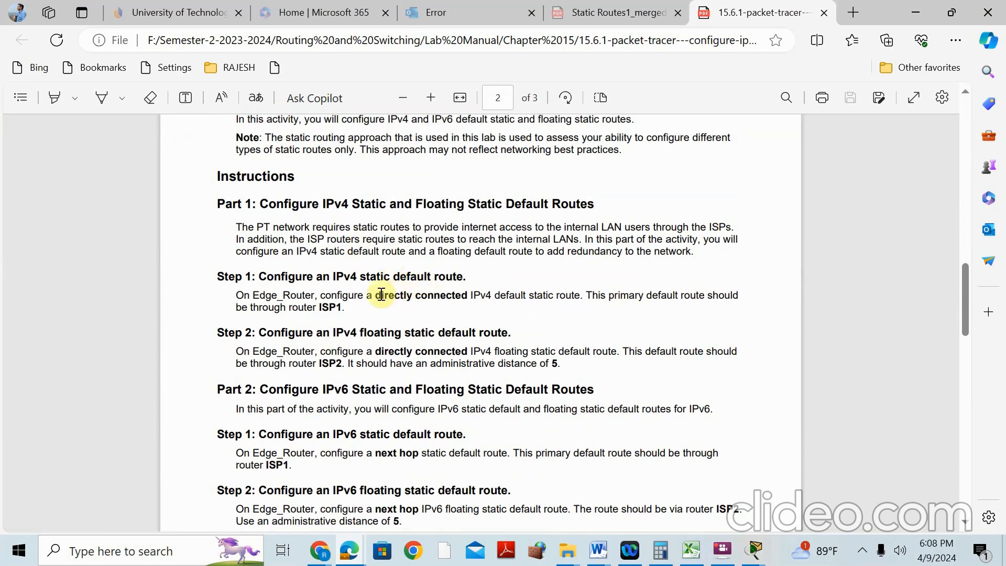
{"action": "left_click_drag", "start_coordinate": [373, 295], "coordinate": [580, 298]}
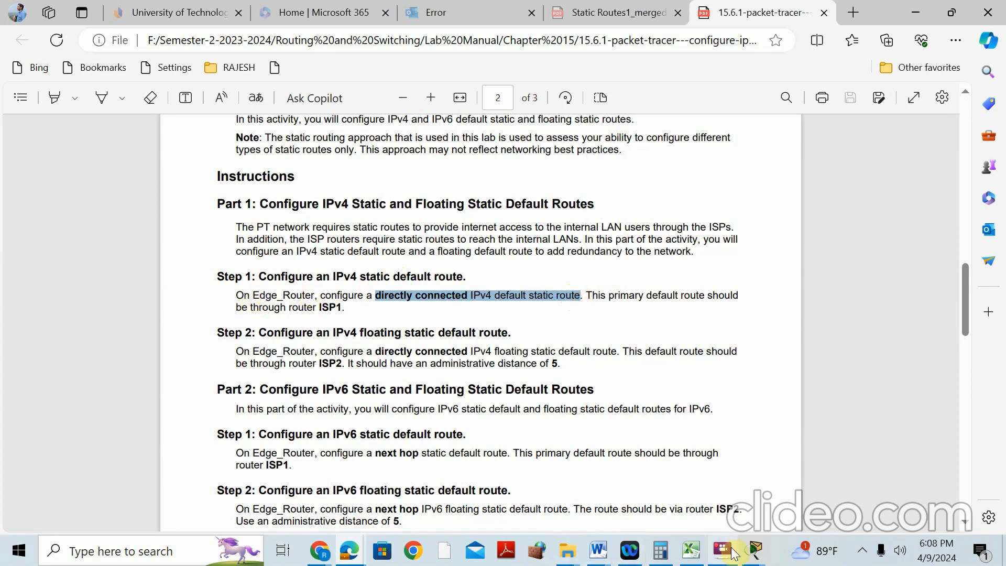
{"action": "mouse_move", "coordinate": [755, 551]}
{"action": "left_click", "coordinate": [684, 432]}
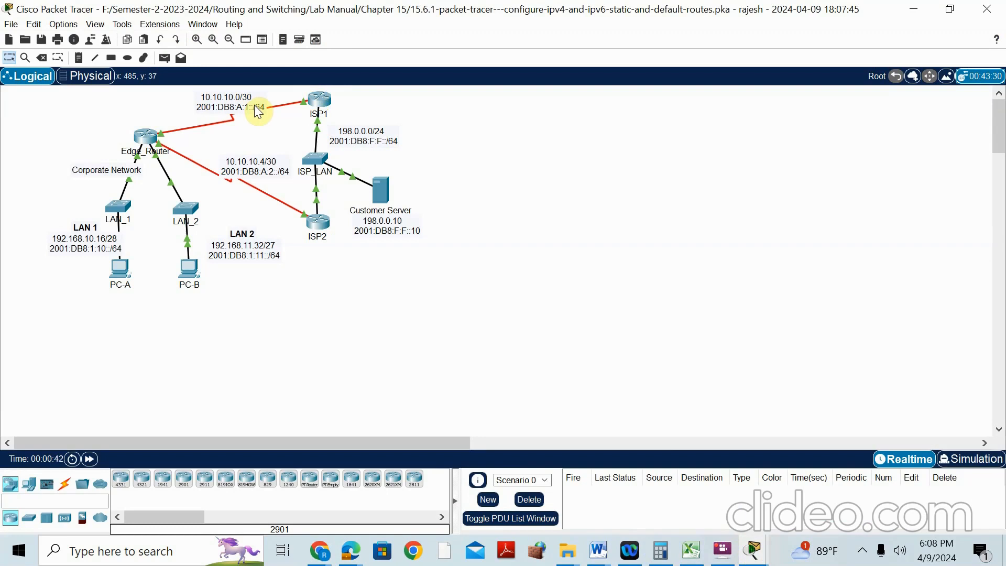
Enable Always Show Port Labels in Logical Workspace under Preferences, then open Edge_Router's CLI
{"action": "left_click", "coordinate": [63, 25]}
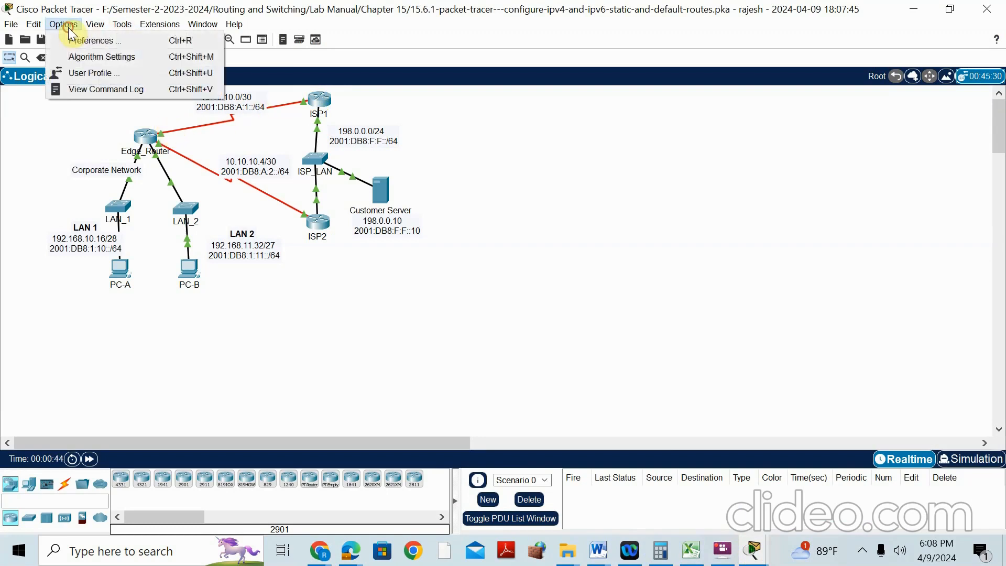
{"action": "left_click", "coordinate": [75, 45]}
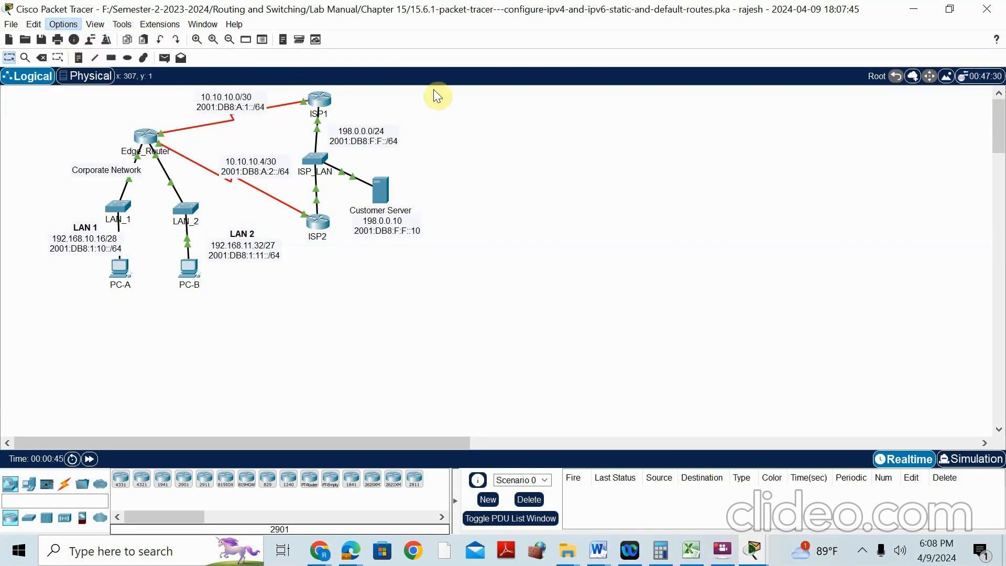
{"action": "left_click", "coordinate": [185, 130]}
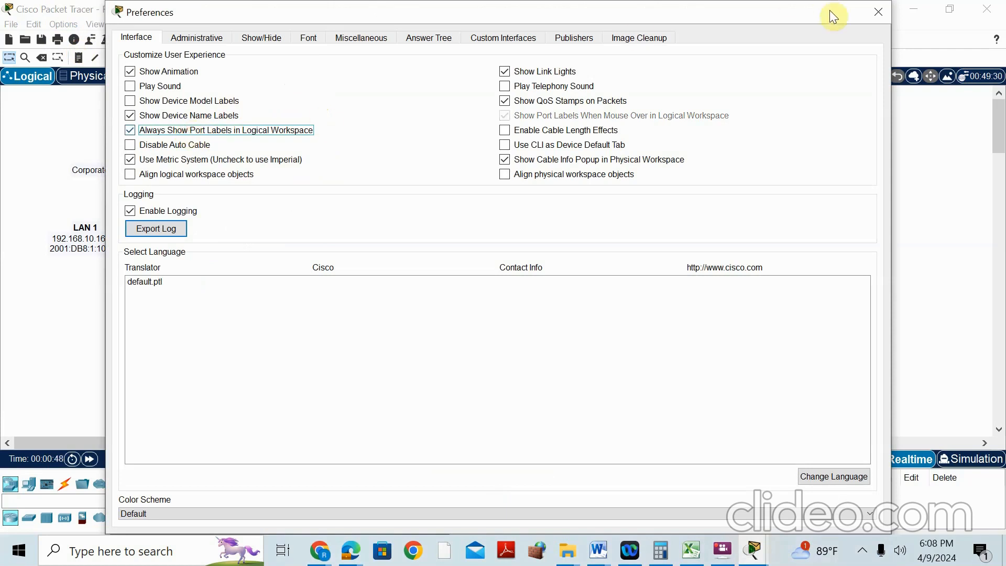
{"action": "left_click", "coordinate": [878, 11]}
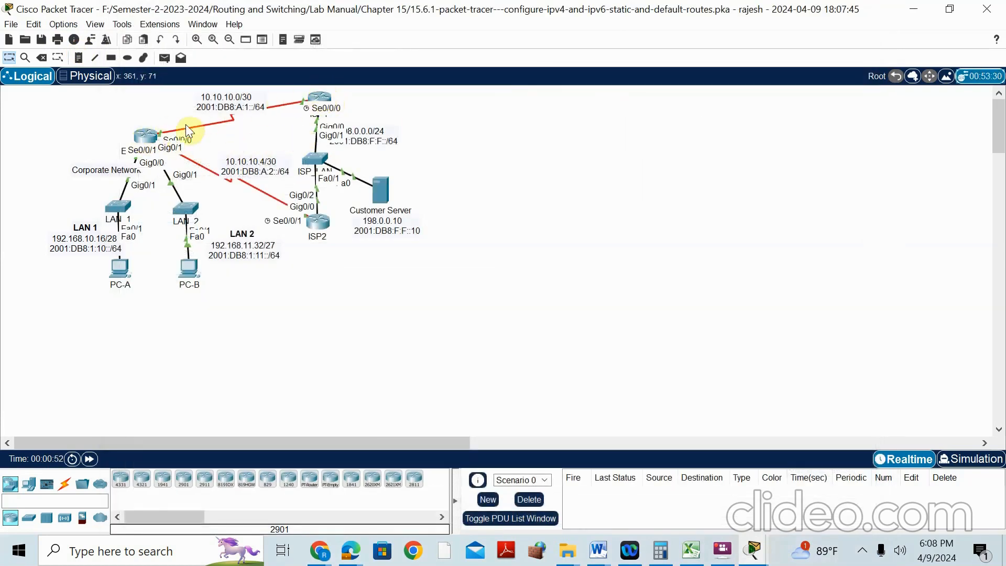
{"action": "left_click", "coordinate": [149, 138]}
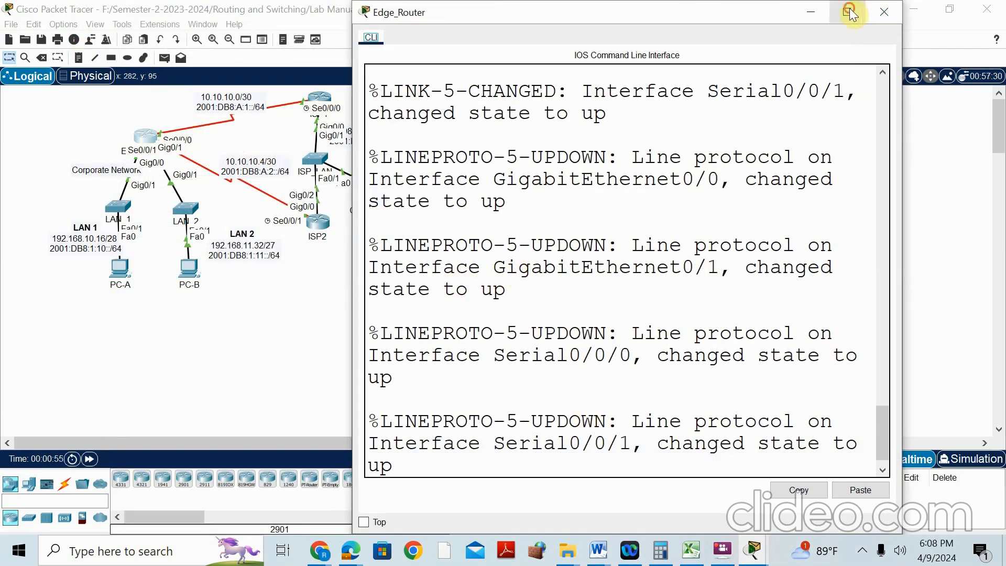
In global configuration on Edge_Router, add the default route 'ip route 0.0.0.0 0.0.0.0 serial 0/0/0'
{"action": "left_click", "coordinate": [849, 10]}
{"action": "key", "text": "Return"}
{"action": "type", "text": "en"}
{"action": "key", "text": "Return"}
{"action": "type", "text": "conf t"}
{"action": "key", "text": "Return"}
{"action": "type", "text": "ip route 0.0.0.0 0.0.0."}
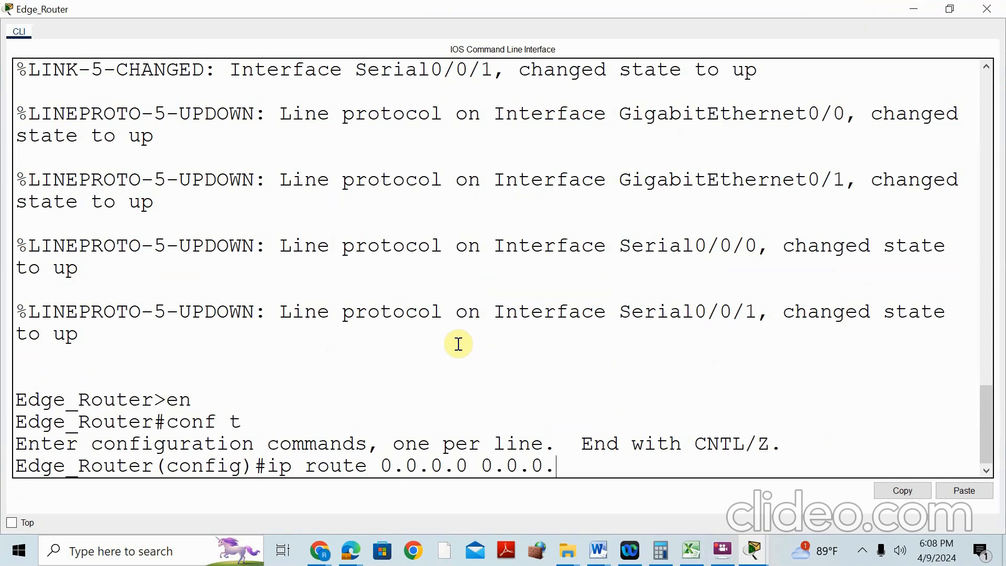
{"action": "type", "text": "e"}
{"action": "key", "text": "Tab"}
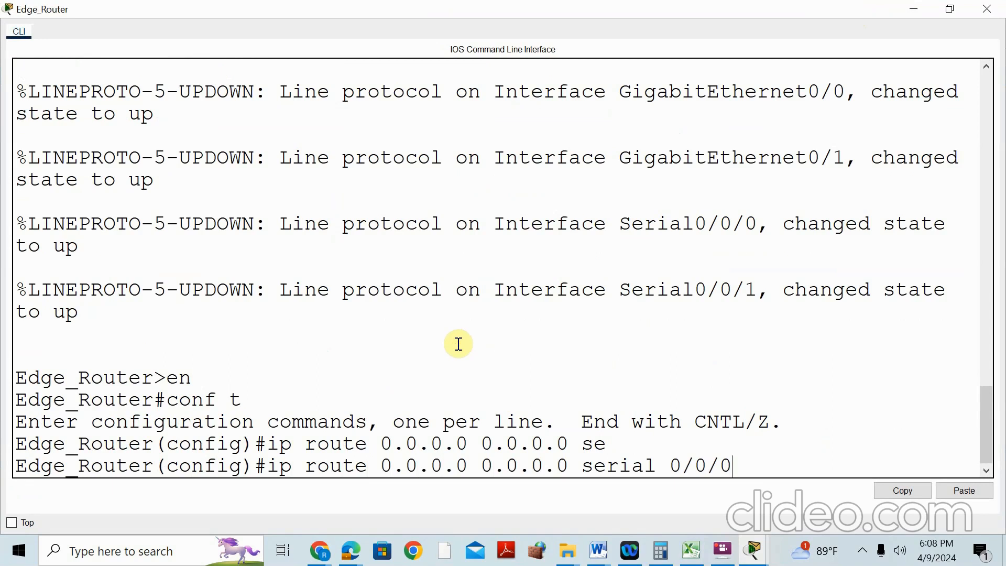
{"action": "type", "text": "0/0/0"}
{"action": "key", "text": "Return"}
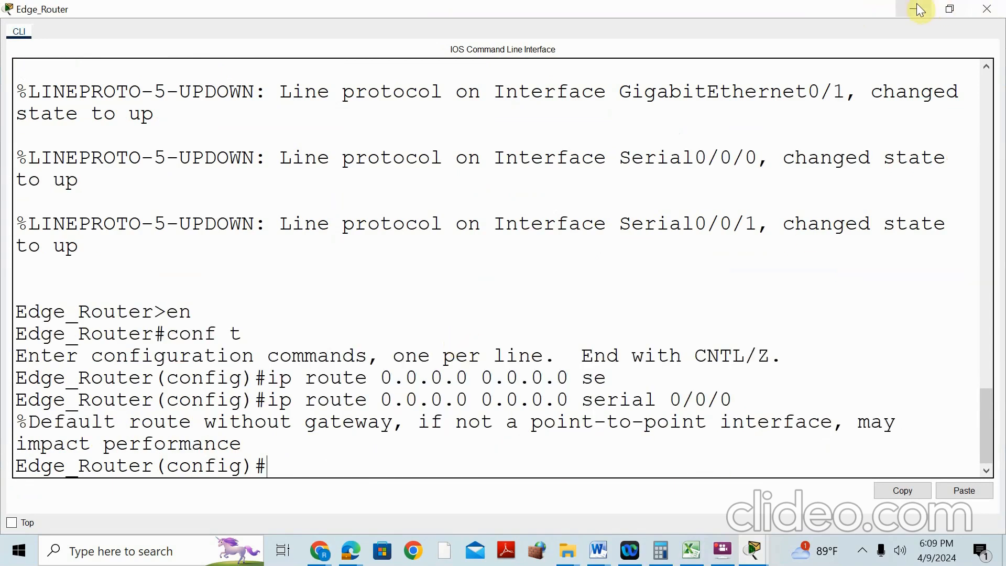
{"action": "left_click", "coordinate": [915, 9]}
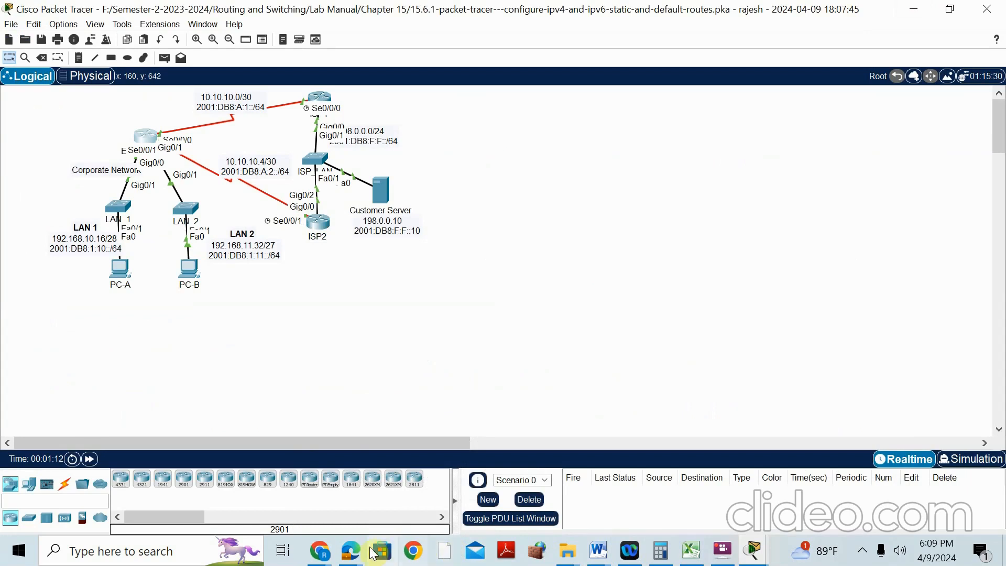
{"action": "mouse_move", "coordinate": [359, 554]}
{"action": "left_click", "coordinate": [308, 444]}
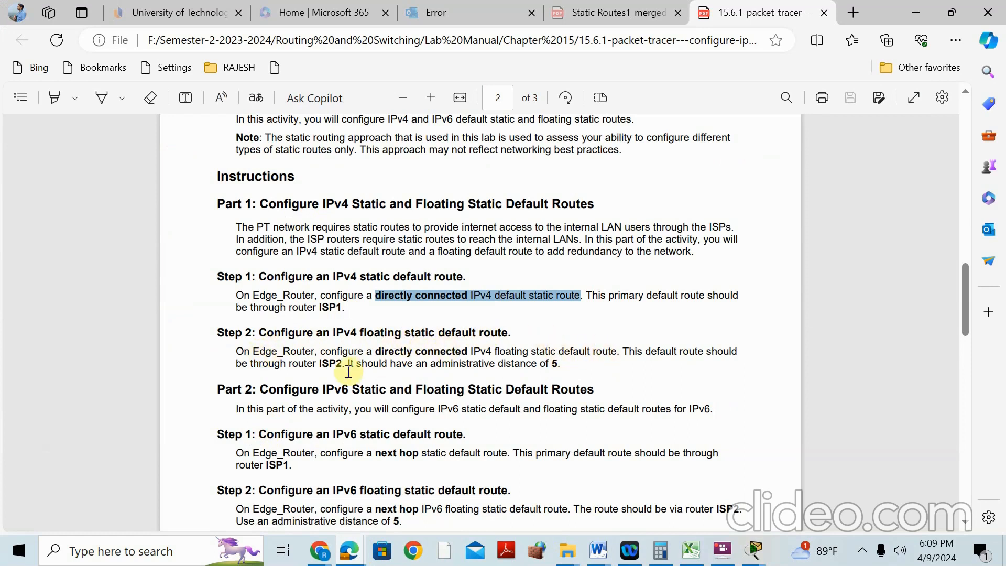
{"action": "left_click", "coordinate": [754, 551]}
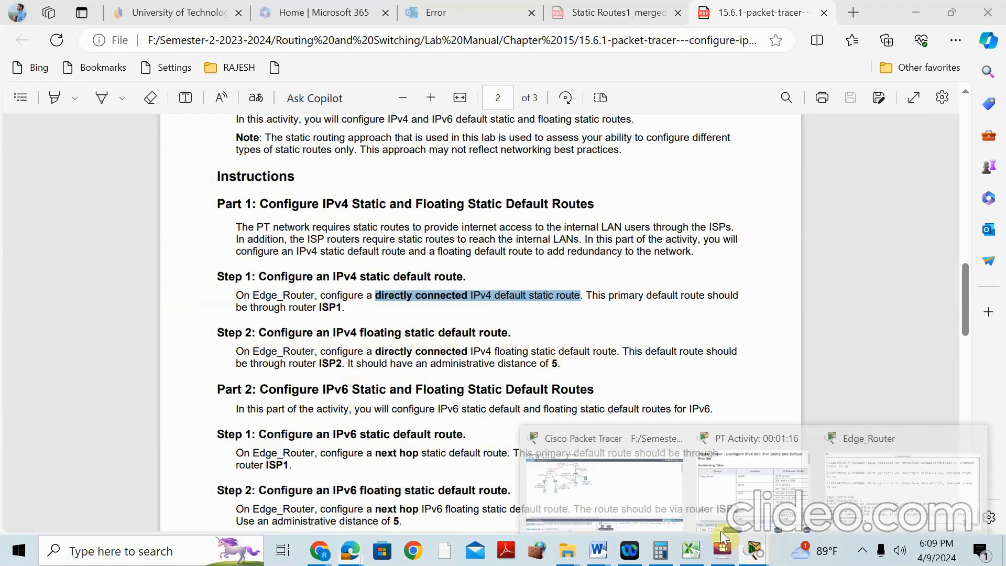
{"action": "left_click", "coordinate": [569, 447]}
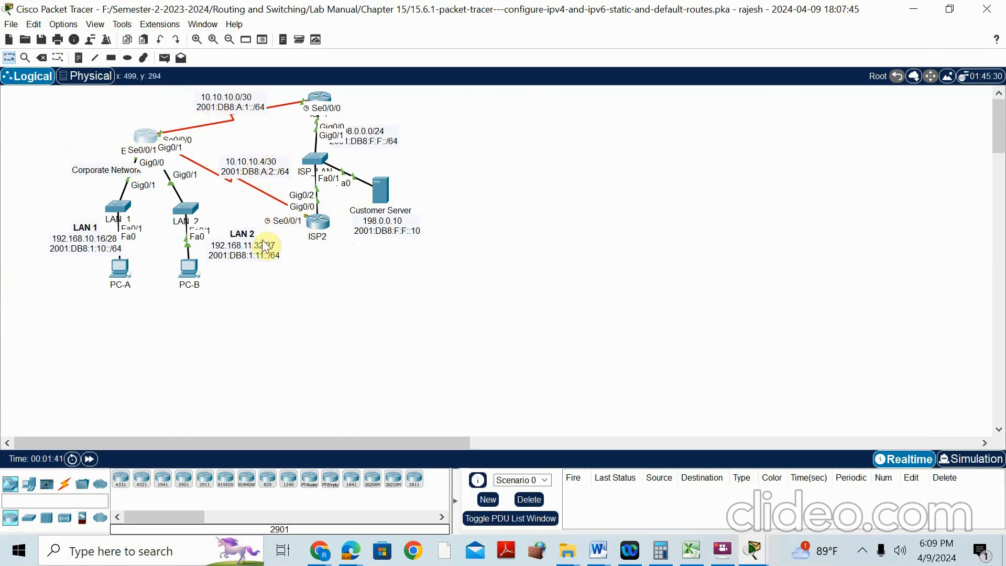
On Edge_Router, add the floating default route 'ip route 0.0.0.0 0.0.0.0 serial 0/0/1 5'
{"action": "left_click", "coordinate": [149, 142]}
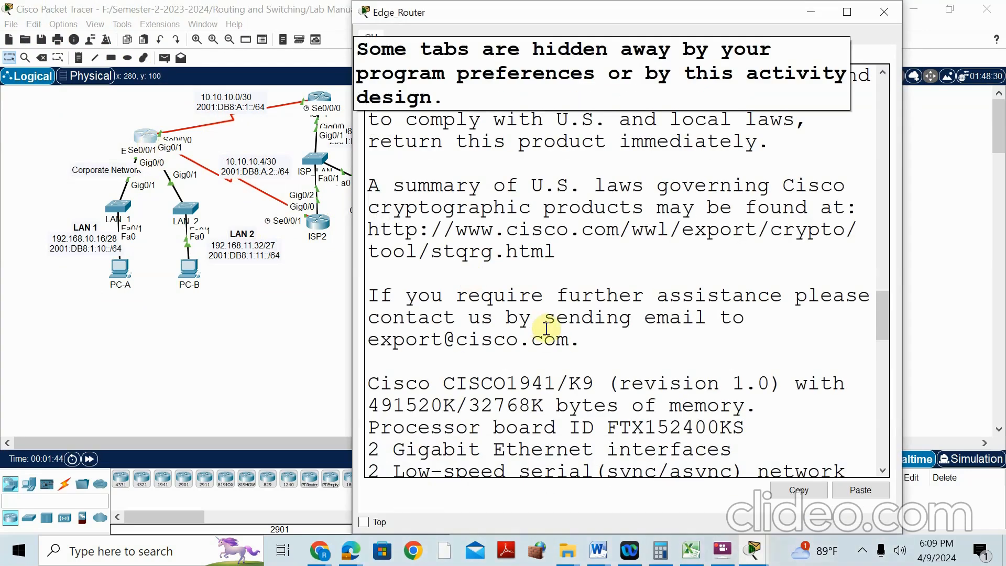
{"action": "left_click", "coordinate": [845, 11]}
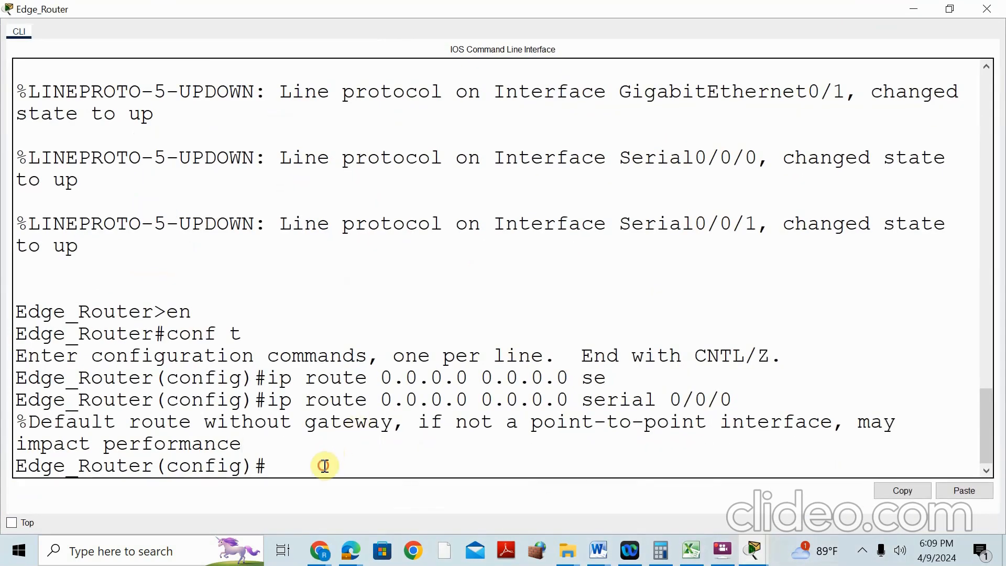
{"action": "key", "text": "Up"}
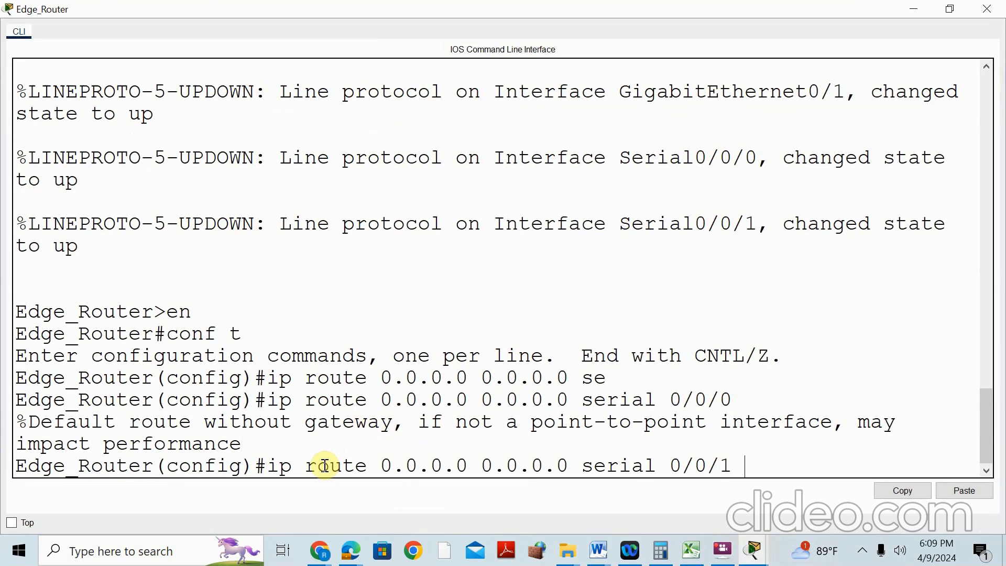
{"action": "key", "text": "Return"}
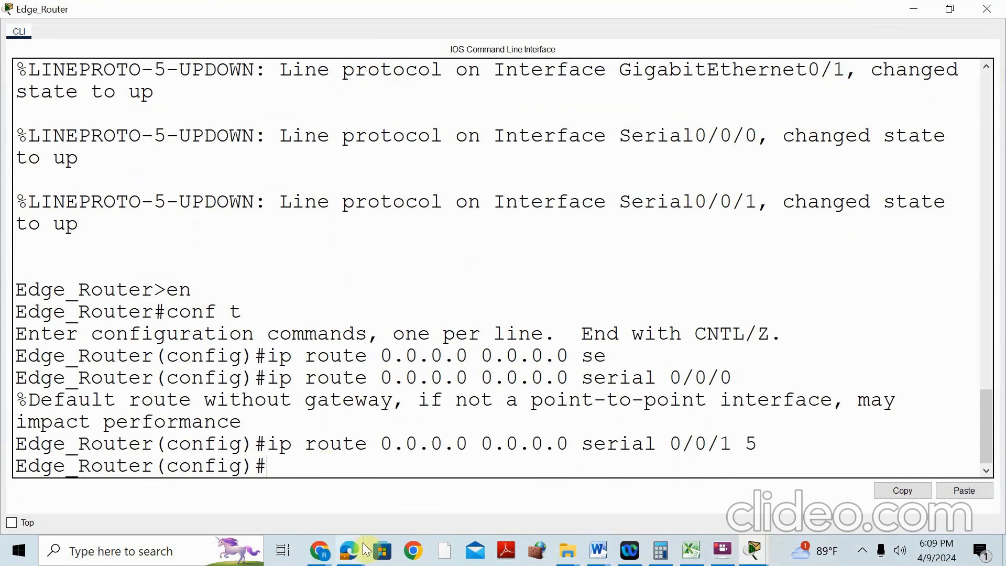
{"action": "mouse_move", "coordinate": [352, 552]}
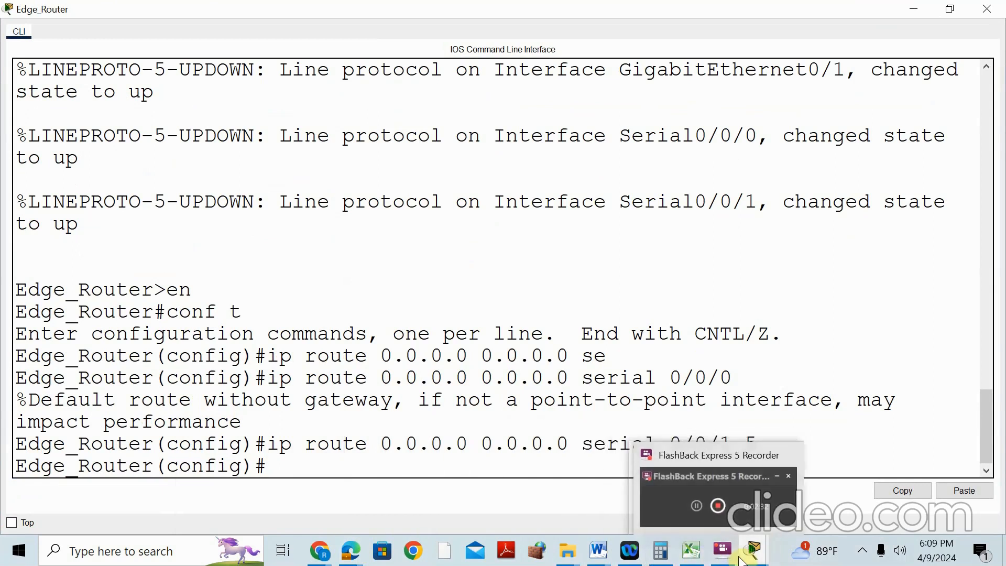
{"action": "mouse_move", "coordinate": [754, 551]}
{"action": "left_click", "coordinate": [756, 441]}
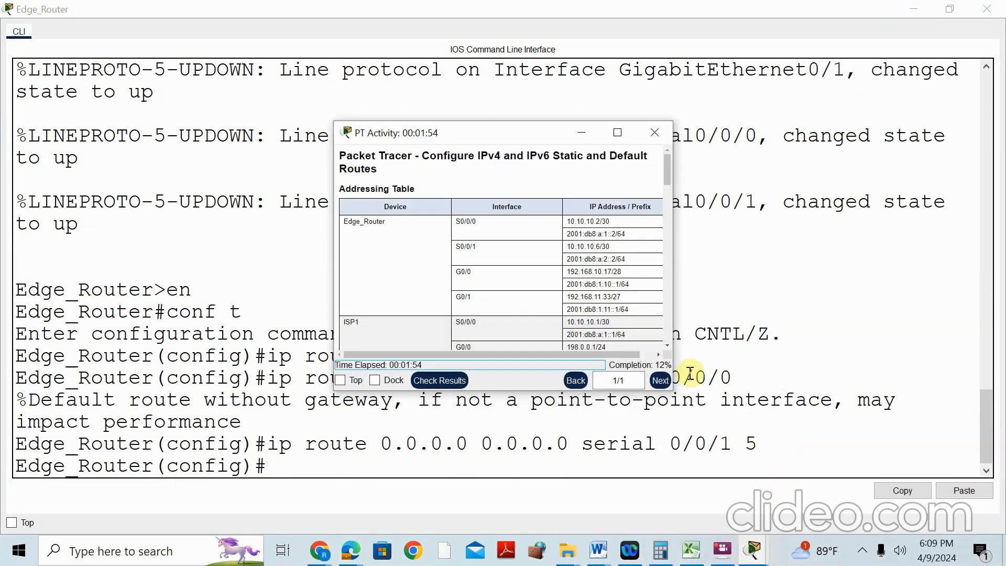
Scroll the lab PDF to the Part 2 IPv6 default route steps, then return to the Packet Tracer topology
{"action": "mouse_move", "coordinate": [351, 551]}
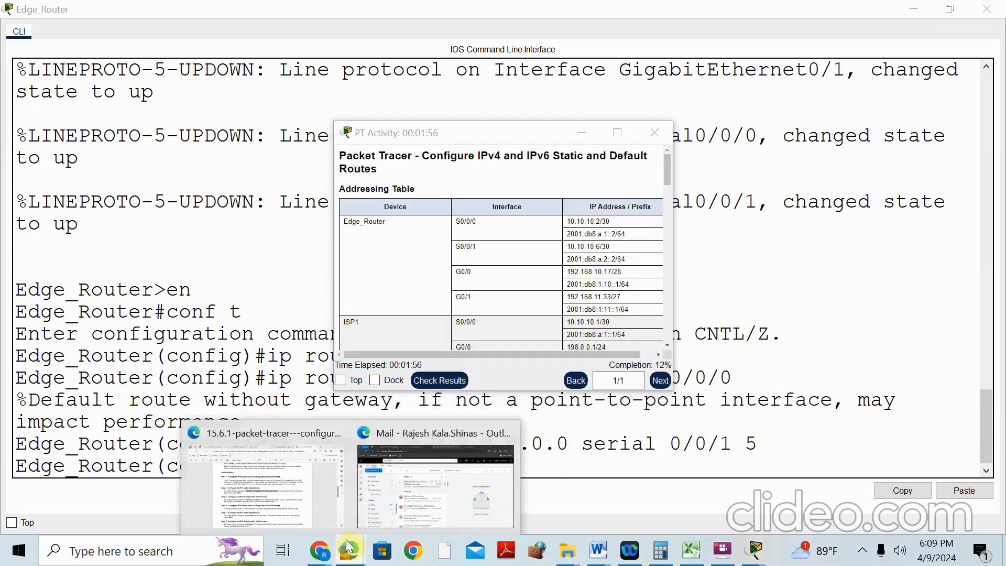
{"action": "left_click", "coordinate": [257, 436]}
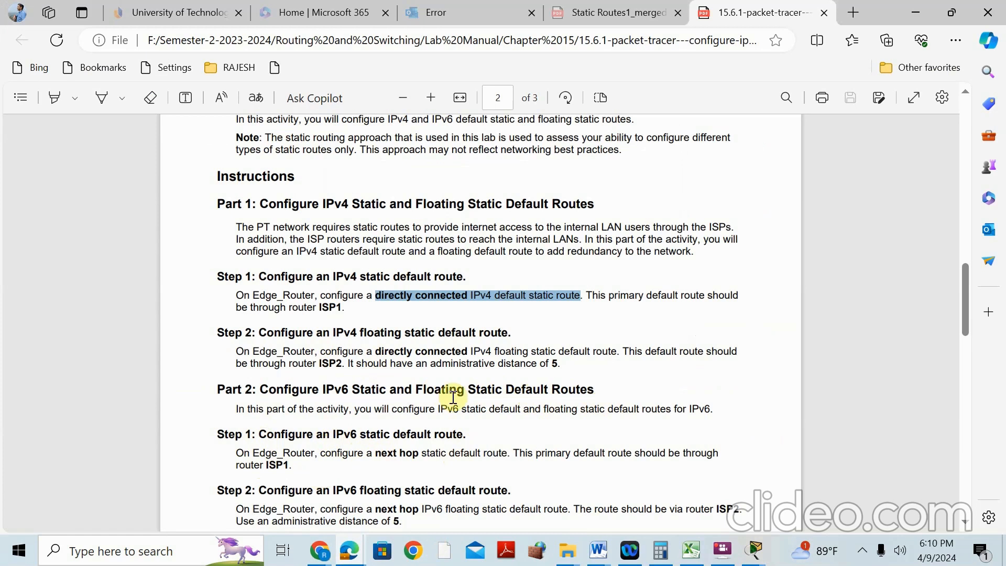
{"action": "scroll", "coordinate": [453, 398], "scroll_direction": "down", "scroll_amount": 1}
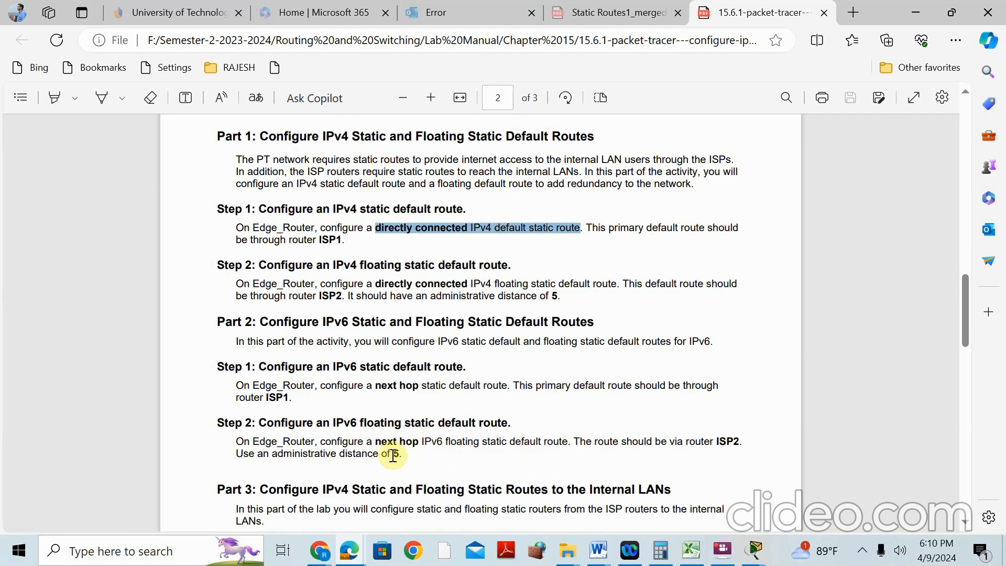
{"action": "mouse_move", "coordinate": [754, 550]}
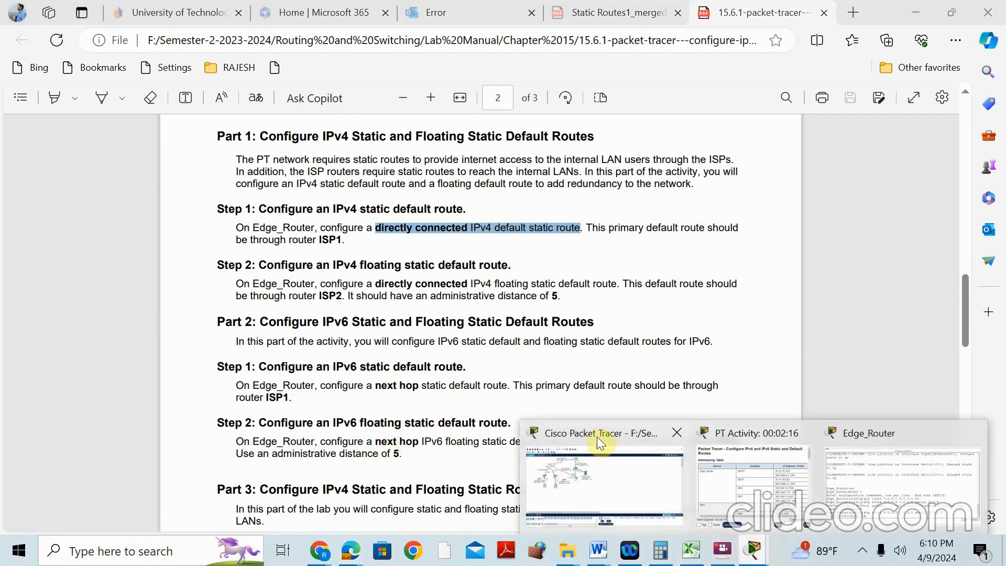
{"action": "left_click", "coordinate": [598, 437]}
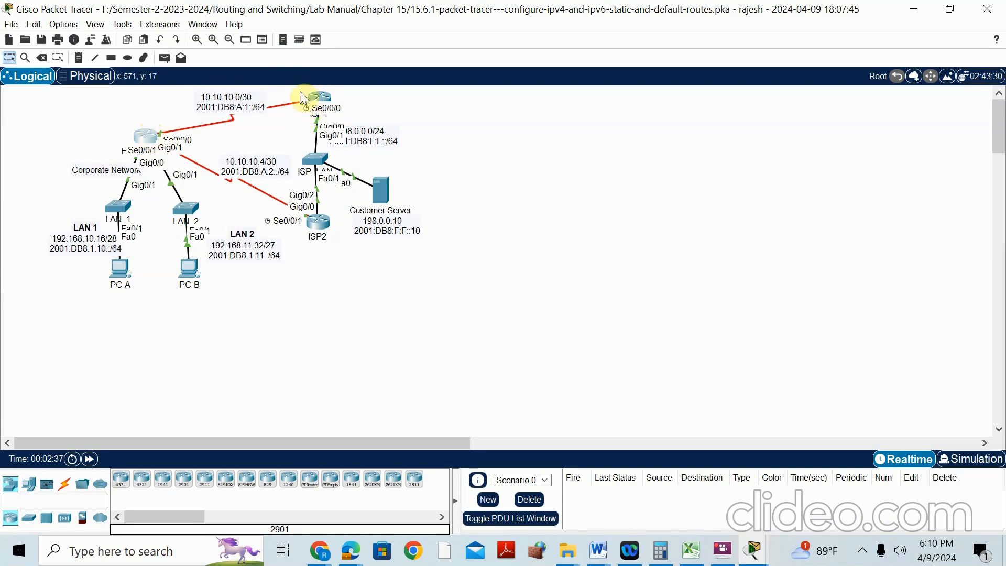
{"action": "left_click", "coordinate": [146, 135]}
Start typing the IPv6 default route 'ipv6 route ::/0' in Edge_Router's maximized console
{"action": "left_click", "coordinate": [845, 11]}
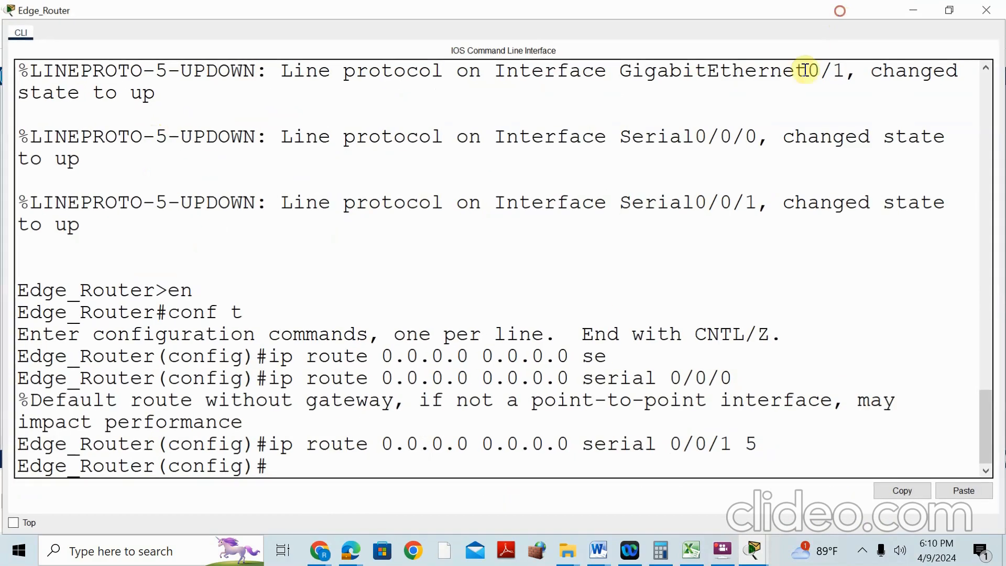
{"action": "type", "text": "ipv6 route ::/0"}
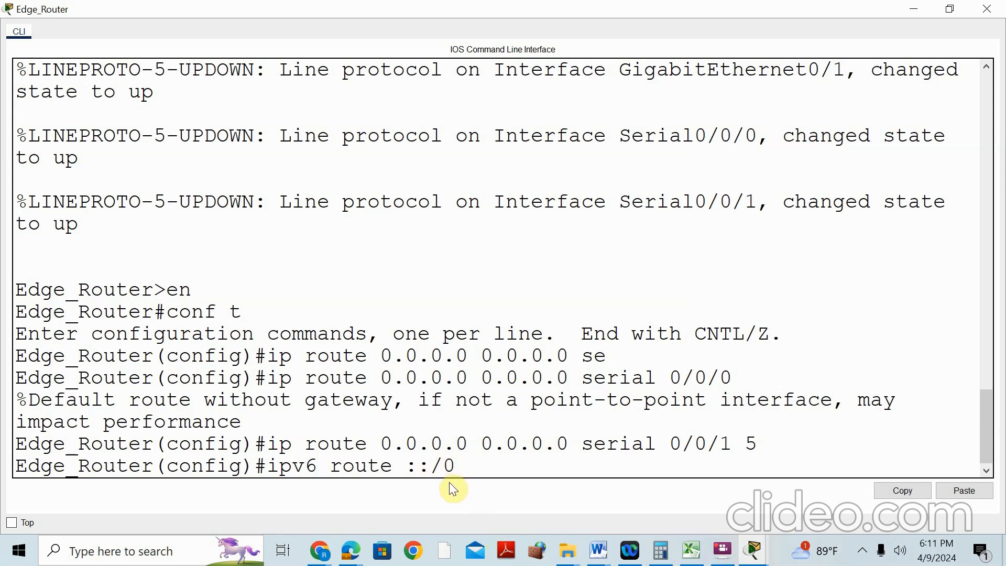
{"action": "left_click", "coordinate": [918, 11]}
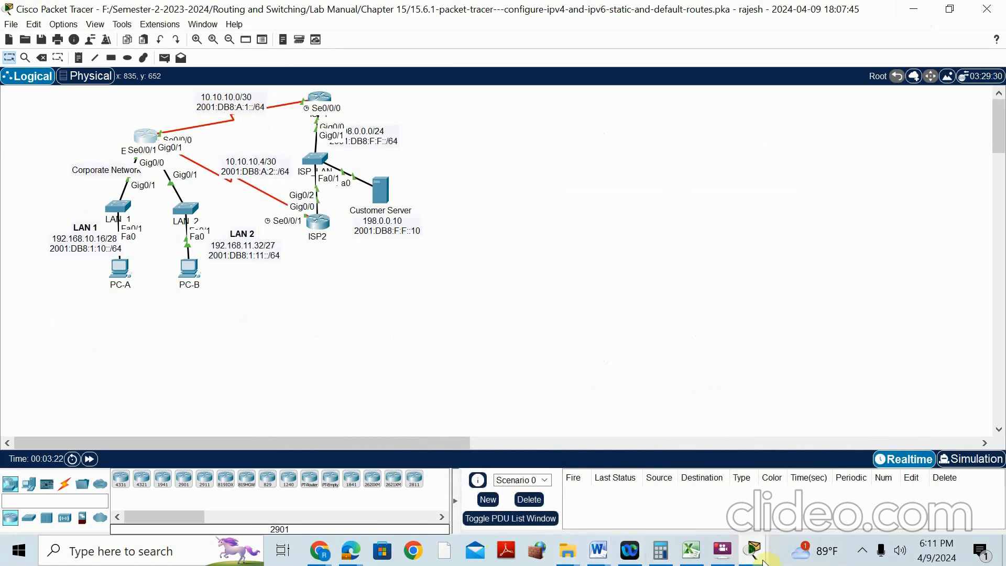
Copy ISP1 S0/0/0's IPv6 address 2001:db8:a:1::1/64 from the activity addressing table
{"action": "mouse_move", "coordinate": [758, 556]}
{"action": "left_click", "coordinate": [724, 429]}
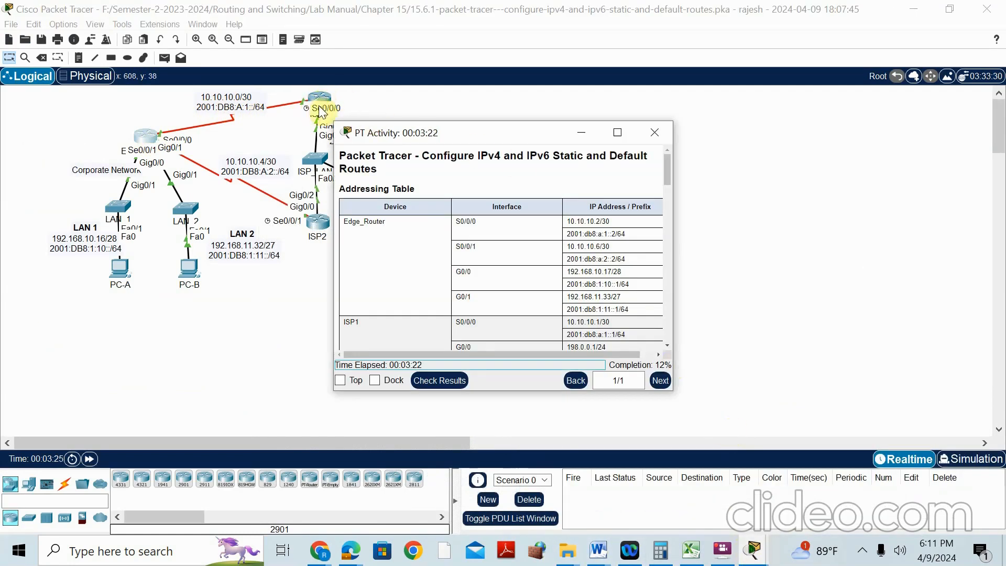
{"action": "scroll", "coordinate": [409, 262], "scroll_direction": "down", "scroll_amount": 3}
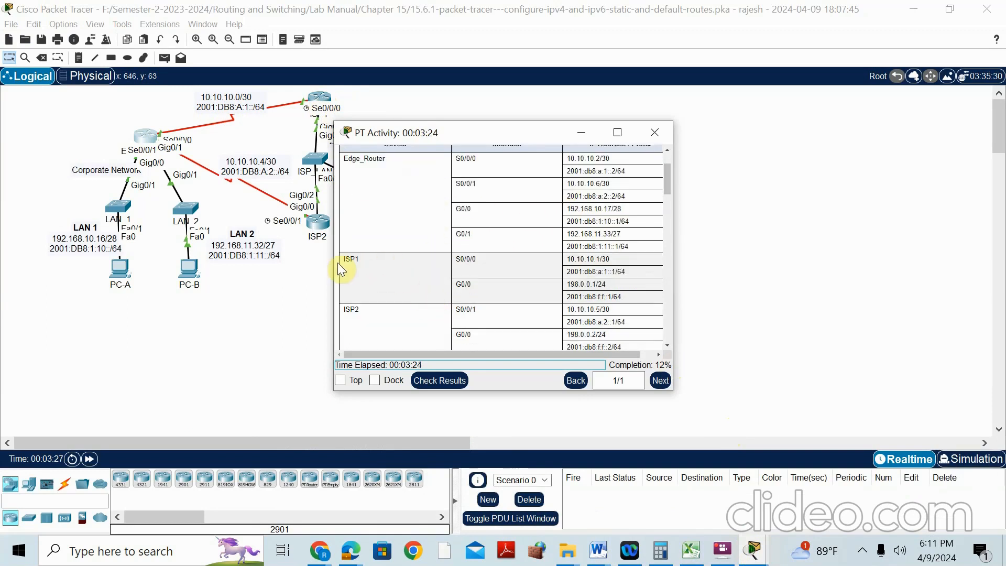
{"action": "left_click_drag", "start_coordinate": [569, 270], "coordinate": [620, 272]}
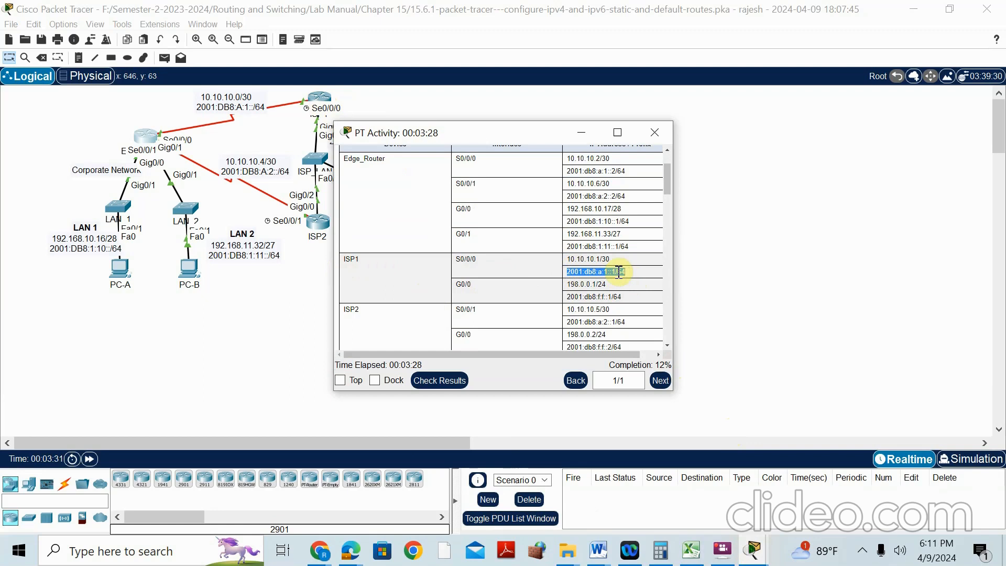
{"action": "right_click", "coordinate": [618, 272]}
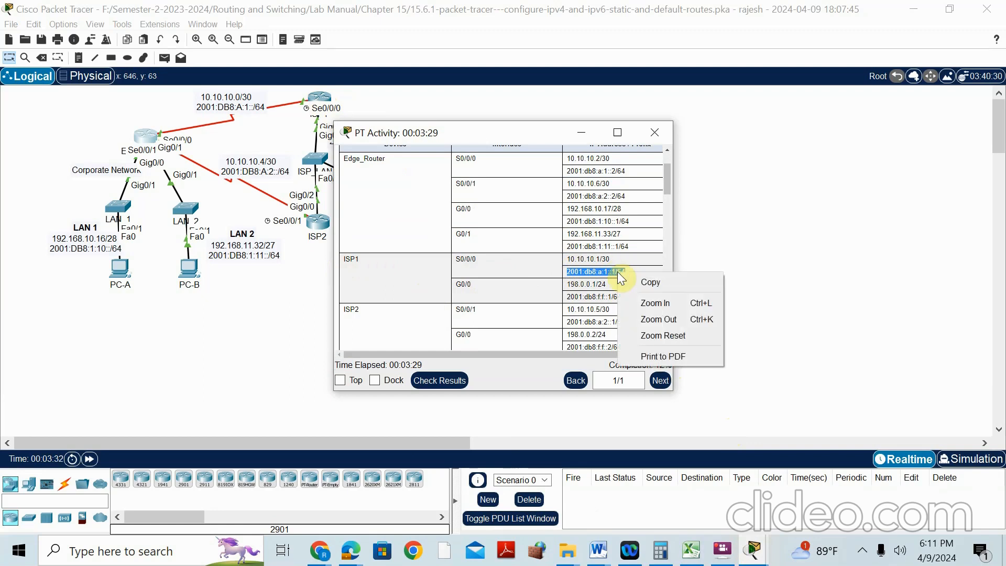
{"action": "left_click", "coordinate": [651, 284]}
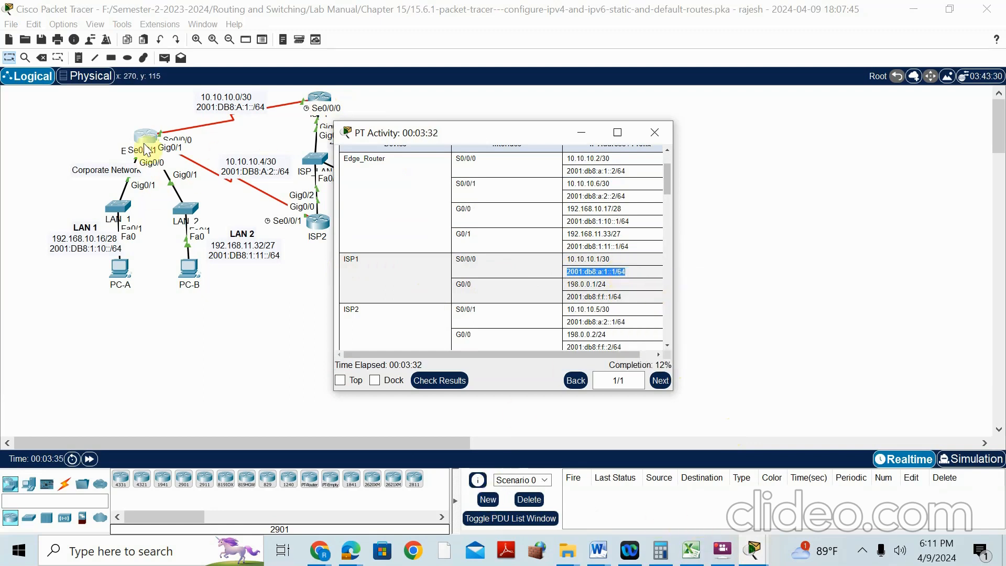
Paste the address into Edge_Router's command, drop /64, and enter 'ipv6 route ::/0 2001:db8:a:1::1'
{"action": "left_click", "coordinate": [147, 151]}
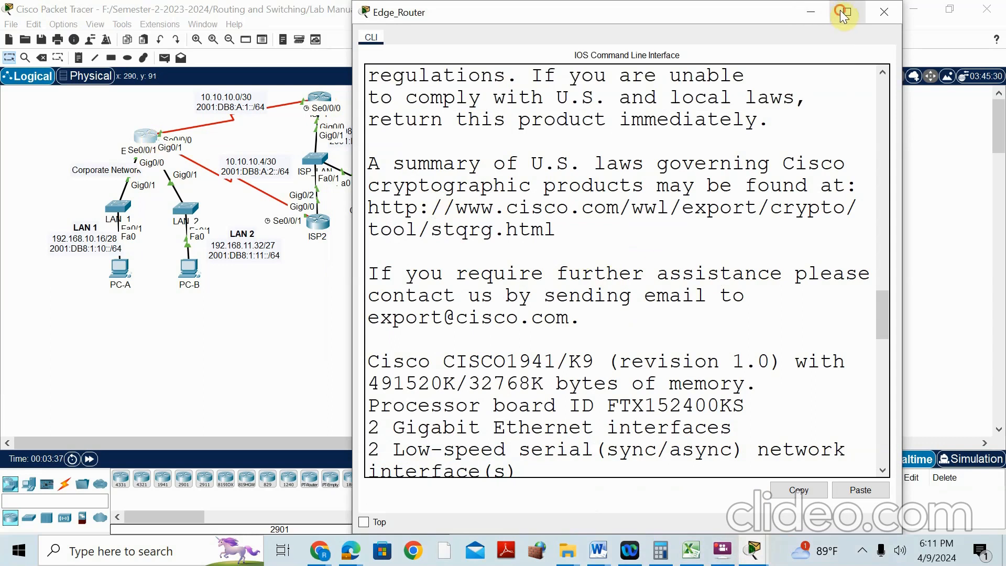
{"action": "left_click", "coordinate": [844, 15]}
{"action": "right_click", "coordinate": [488, 465]}
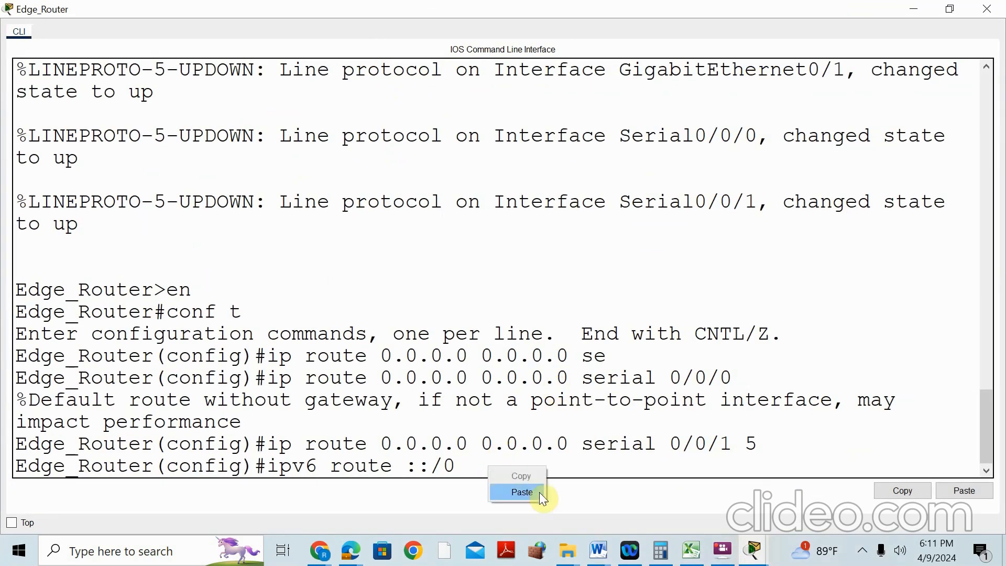
{"action": "left_click", "coordinate": [474, 468]}
{"action": "right_click", "coordinate": [491, 467]}
{"action": "left_click", "coordinate": [531, 496]}
{"action": "key", "text": "BackSpace"}
{"action": "key", "text": "BackSpace"}
{"action": "key", "text": "BackSpace"}
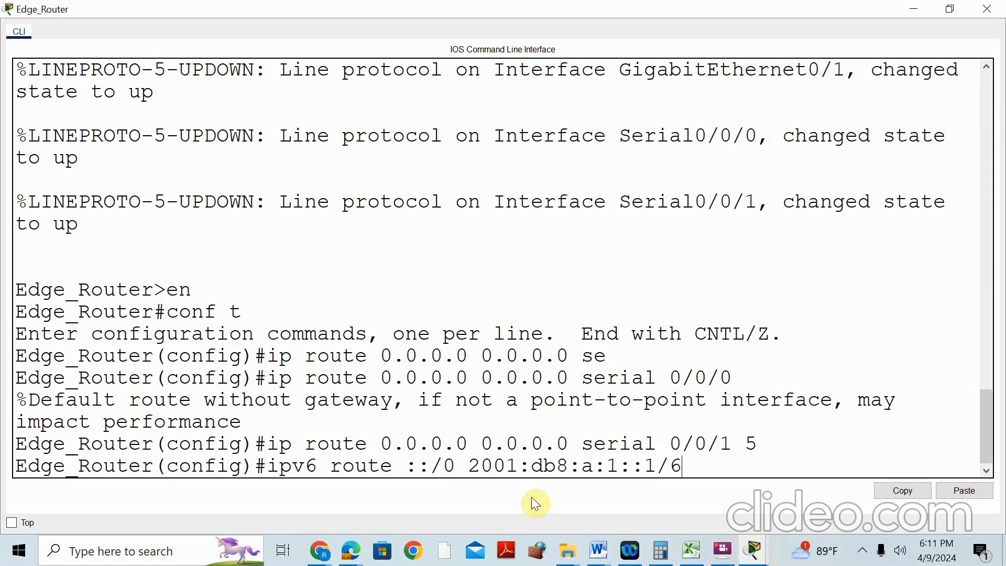
{"action": "key", "text": "Return"}
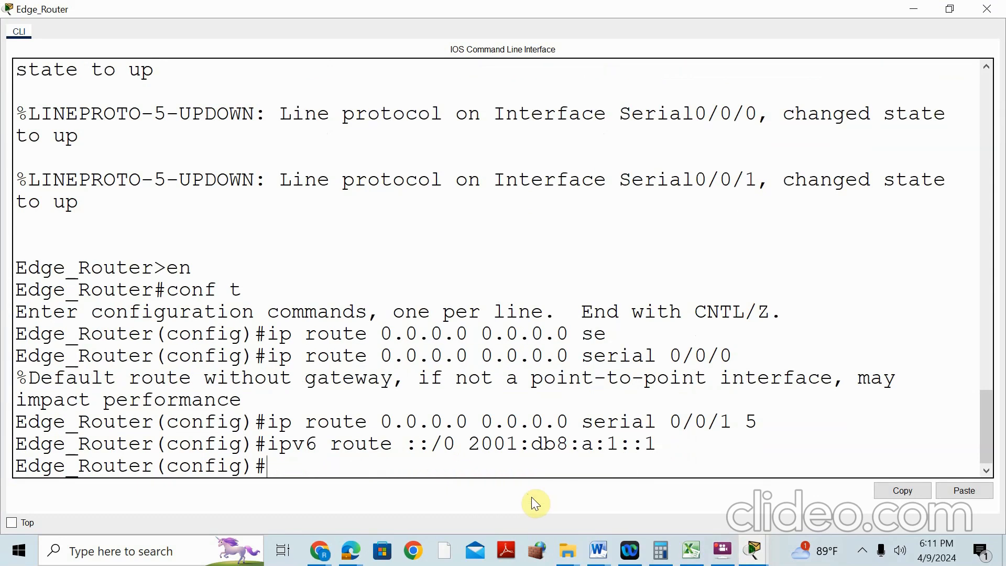
{"action": "left_click", "coordinate": [914, 9]}
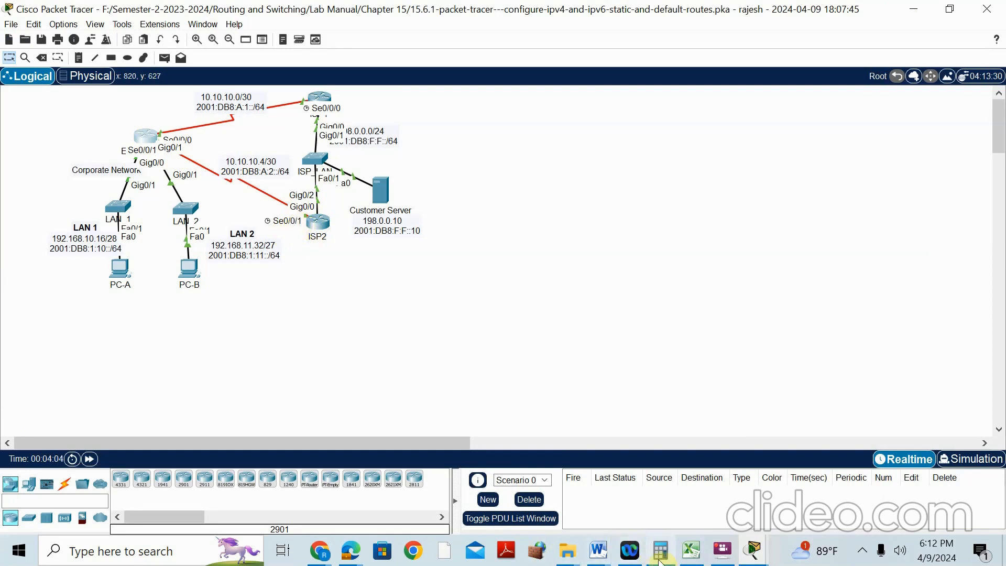
Copy ISP2 S0/0/1's IPv6 address 2001:db8:a:2::1/64 from the addressing table
{"action": "left_click", "coordinate": [751, 554]}
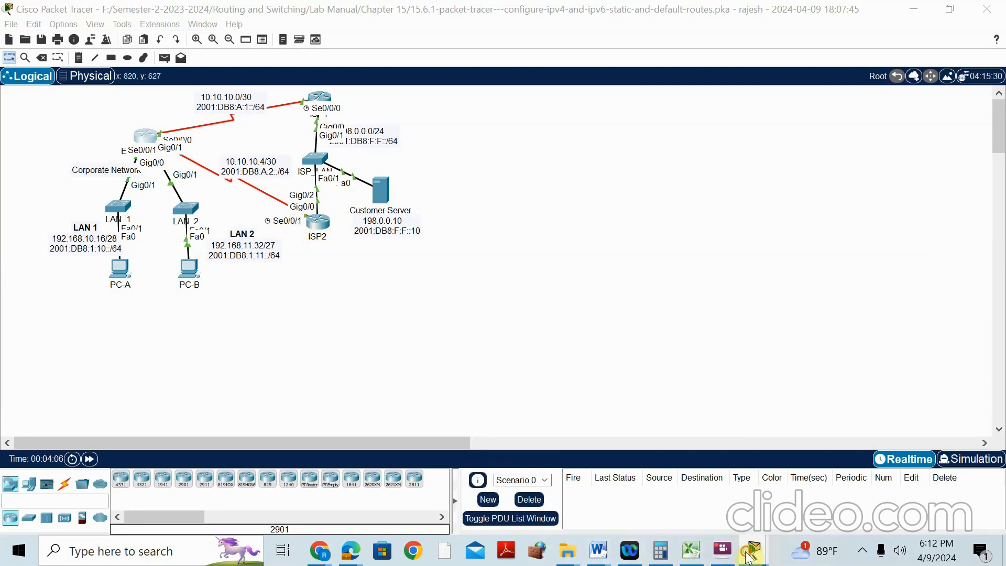
{"action": "left_click", "coordinate": [759, 434]}
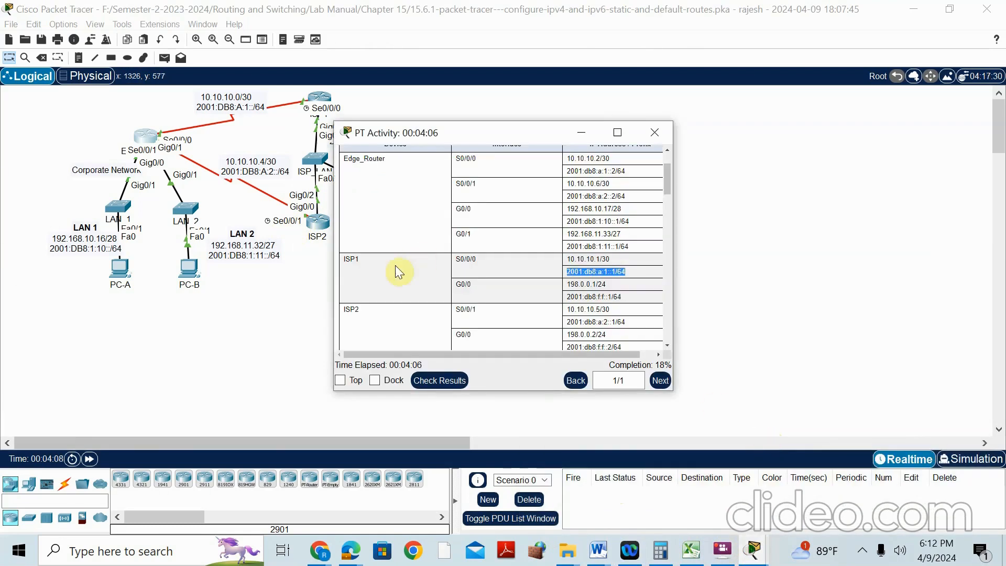
{"action": "scroll", "coordinate": [396, 317], "scroll_direction": "down", "scroll_amount": 1}
{"action": "left_click", "coordinate": [580, 291]}
{"action": "left_click_drag", "start_coordinate": [580, 291], "coordinate": [631, 294]}
{"action": "right_click", "coordinate": [626, 293]}
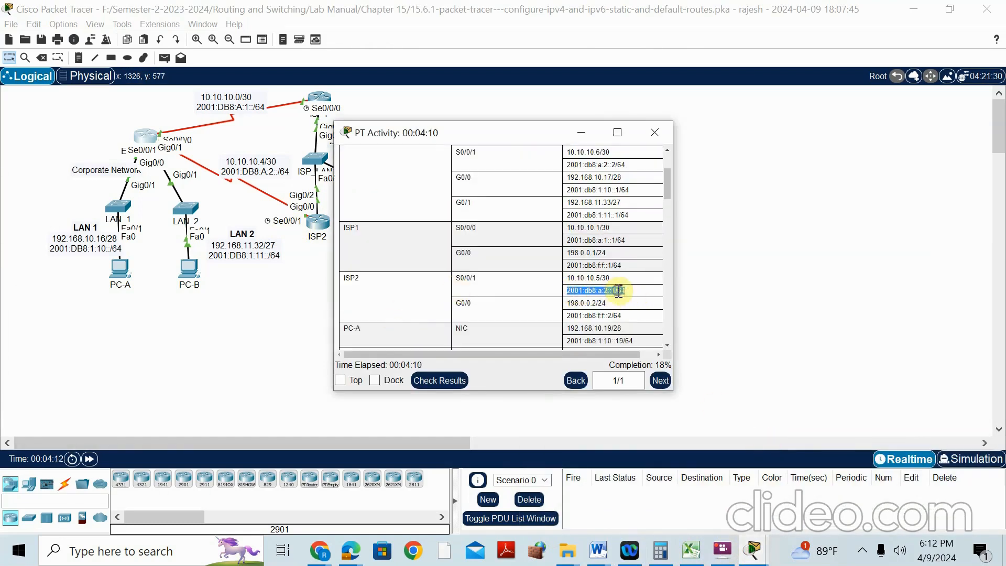
{"action": "left_click", "coordinate": [638, 302]}
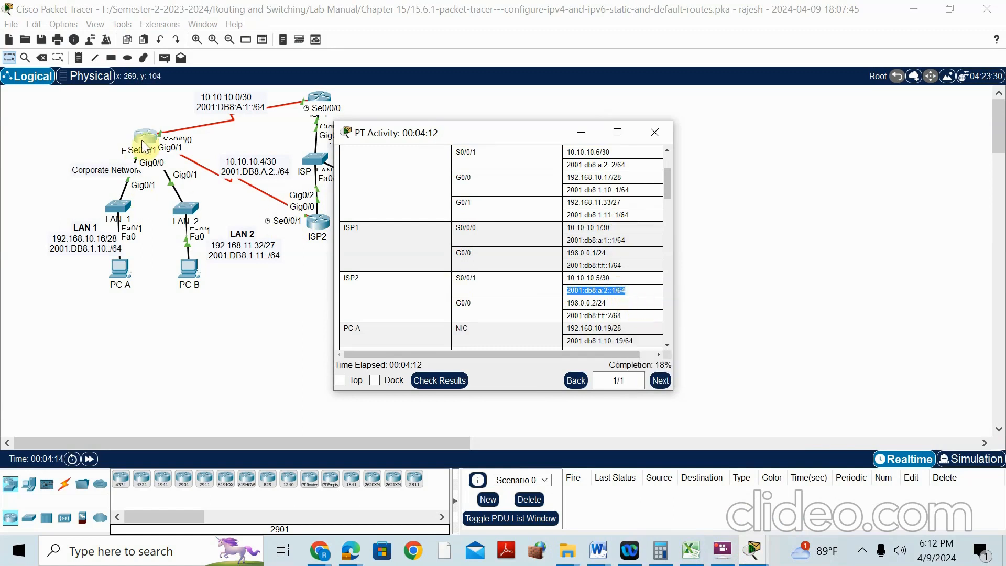
On Edge_Router, recall the IPv6 route, paste ISP2's address, and submit it with distance 5
{"action": "left_click", "coordinate": [143, 141]}
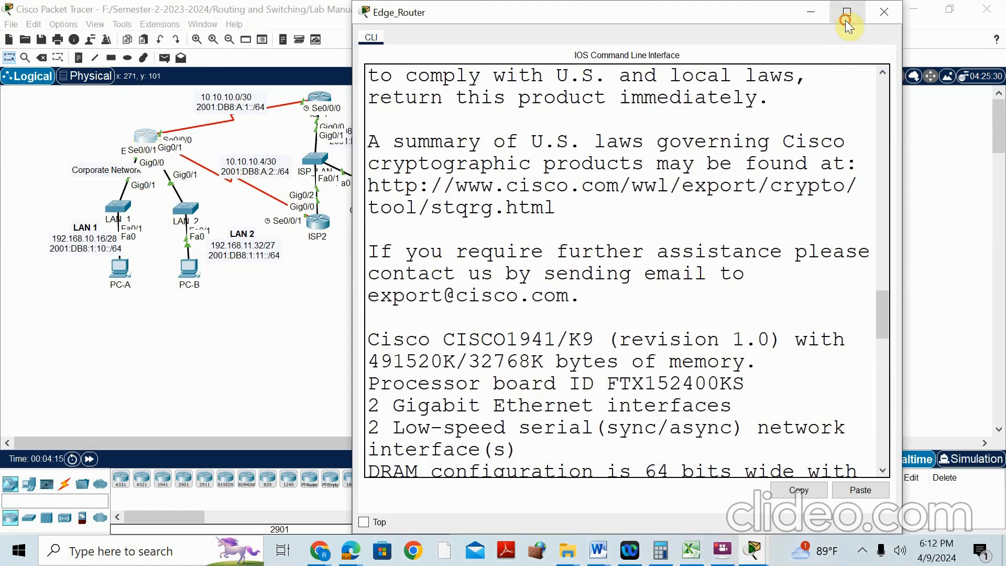
{"action": "left_click", "coordinate": [845, 19]}
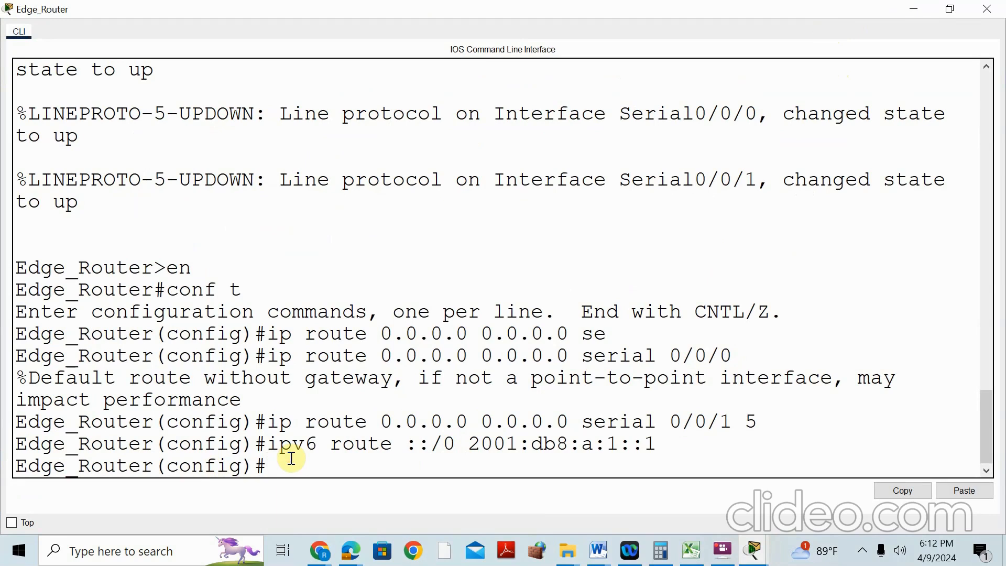
{"action": "key", "text": "Up"}
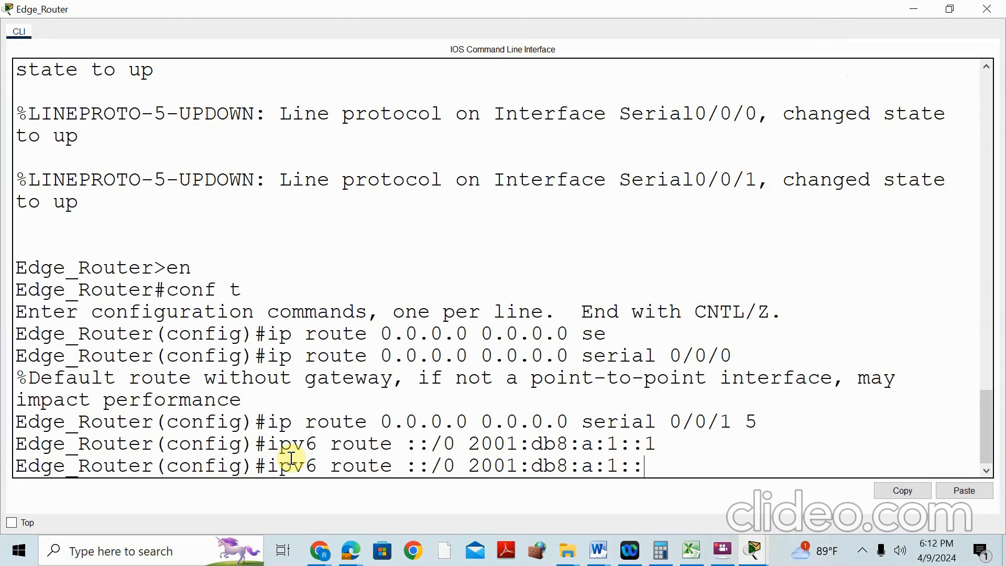
{"action": "key", "text": "BackSpace"}
{"action": "key", "text": "BackSpace"}
{"action": "key", "text": "BackSpace"}
{"action": "key", "text": "BackSpace"}
{"action": "key", "text": "BackSpace"}
{"action": "key", "text": "BackSpace"}
{"action": "key", "text": "BackSpace"}
{"action": "key", "text": "BackSpace"}
{"action": "key", "text": "BackSpace"}
{"action": "key", "text": "BackSpace"}
{"action": "key", "text": "BackSpace"}
{"action": "key", "text": "BackSpace"}
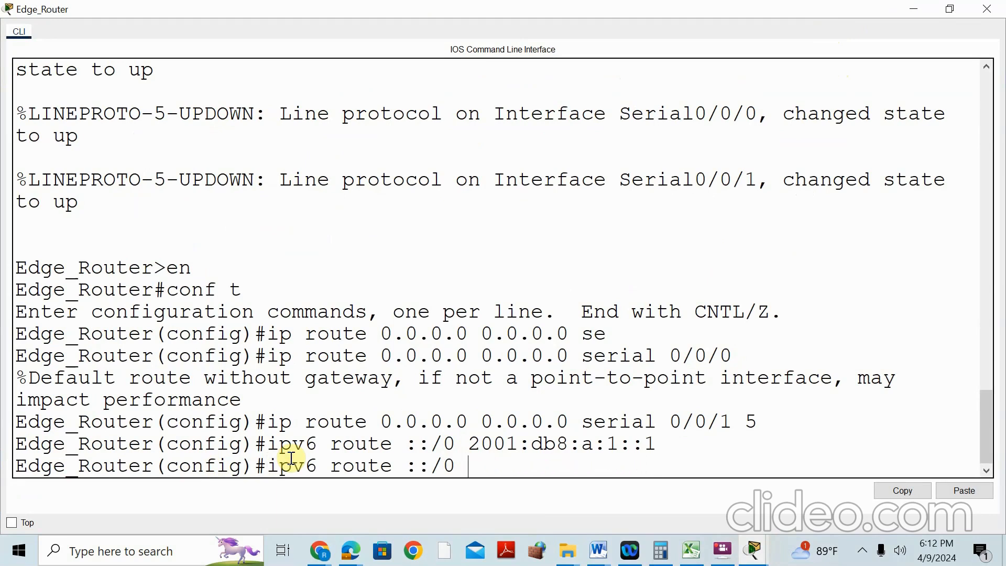
{"action": "right_click", "coordinate": [481, 466]}
{"action": "left_click", "coordinate": [518, 491]}
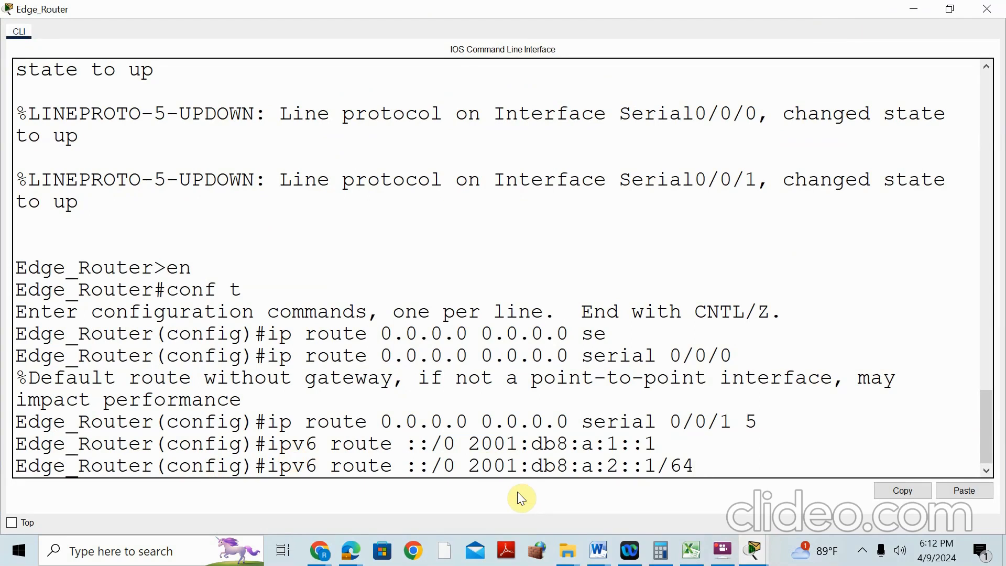
{"action": "type", "text": "5"}
{"action": "key", "text": "Return"}
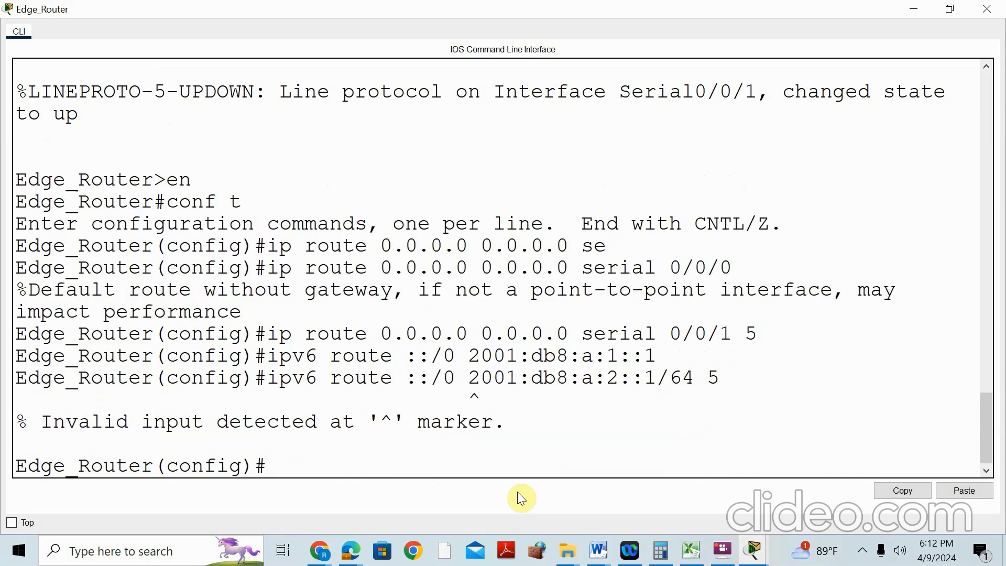
Fix the rejected command by removing /64, entering 'ipv6 route ::/0 2001:db8:a:2::1 5'
{"action": "key", "text": "Up"}
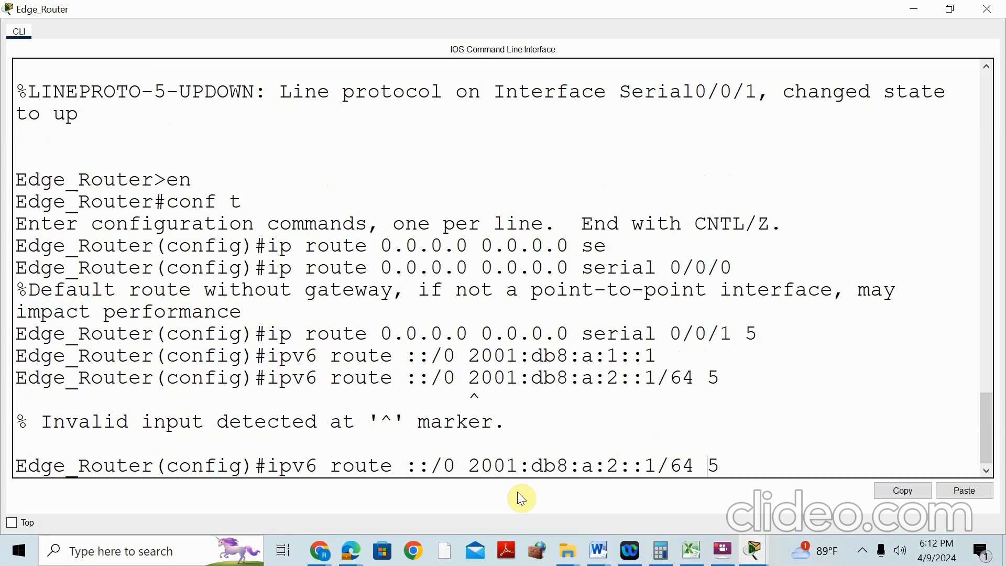
{"action": "key", "text": "Left"}
{"action": "key", "text": "Left"}
{"action": "key", "text": "BackSpace"}
{"action": "key", "text": "BackSpace"}
{"action": "key", "text": "BackSpace"}
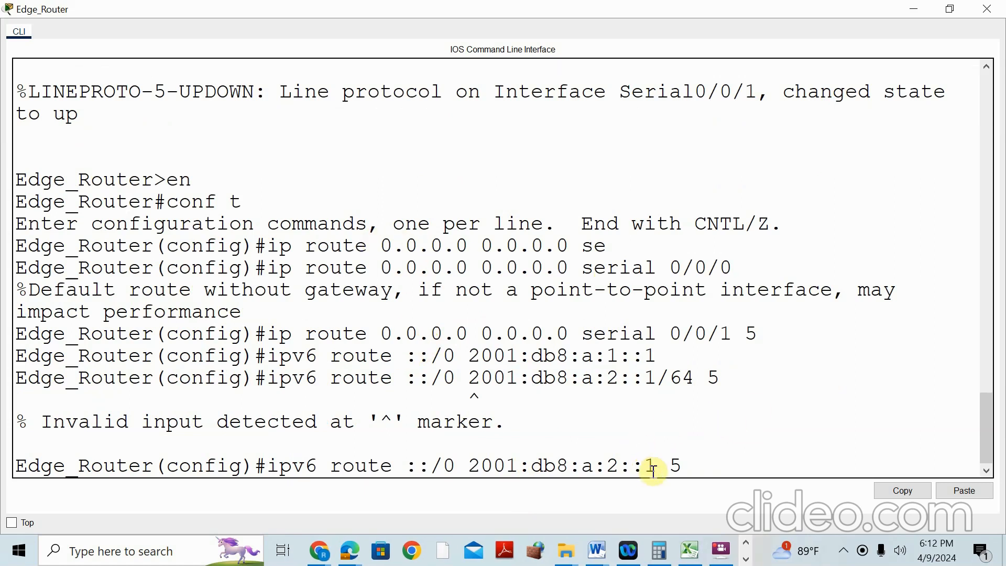
{"action": "key", "text": "Return"}
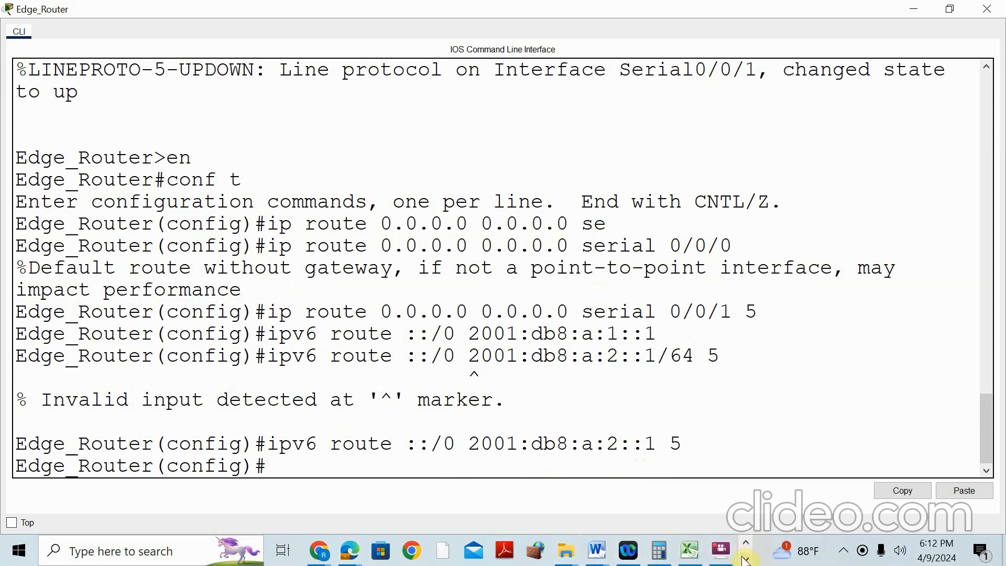
{"action": "mouse_move", "coordinate": [326, 536]}
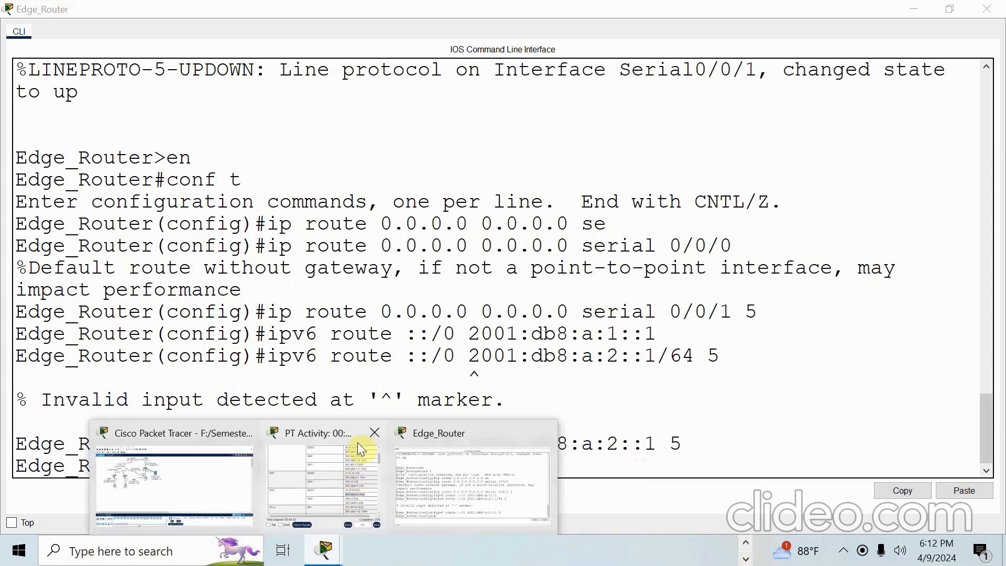
{"action": "left_click", "coordinate": [342, 434]}
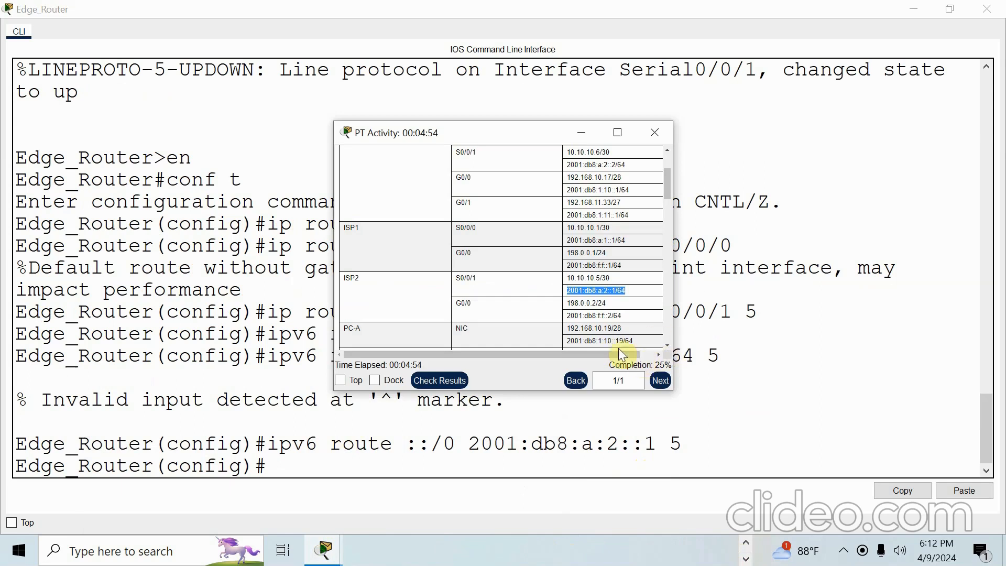
{"action": "left_click", "coordinate": [379, 466]}
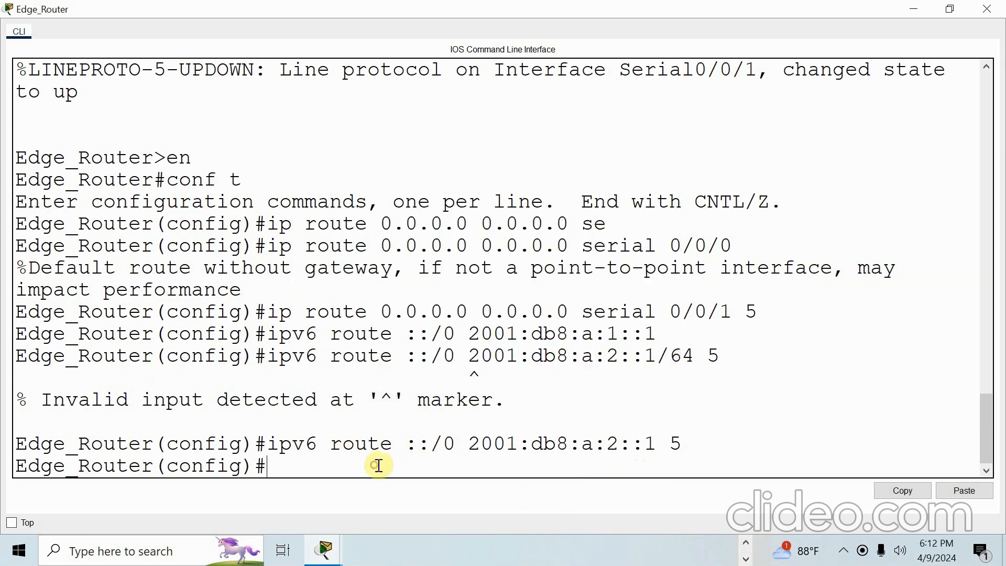
{"action": "left_click_drag", "start_coordinate": [46, 401], "coordinate": [561, 408]}
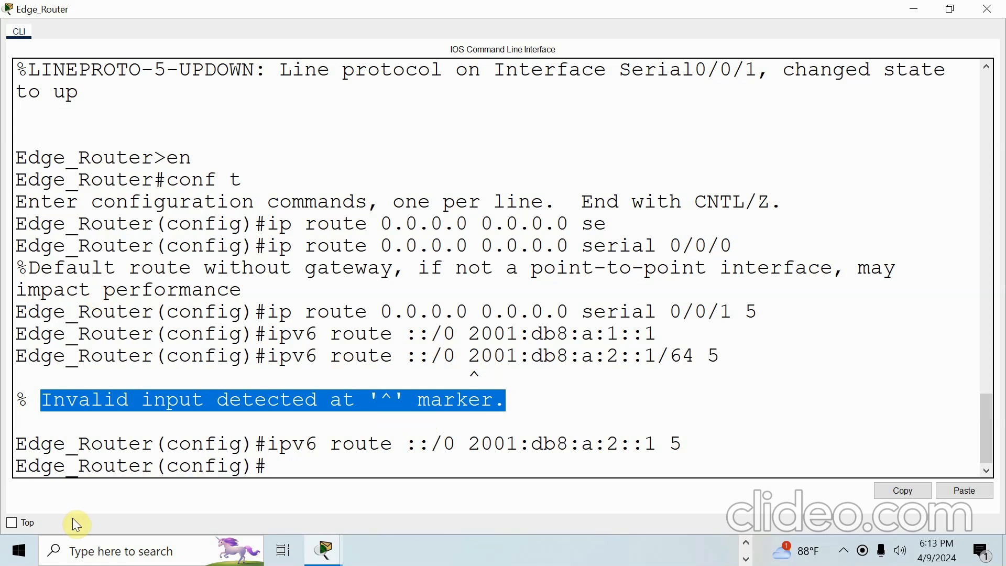
{"action": "left_click", "coordinate": [325, 550]}
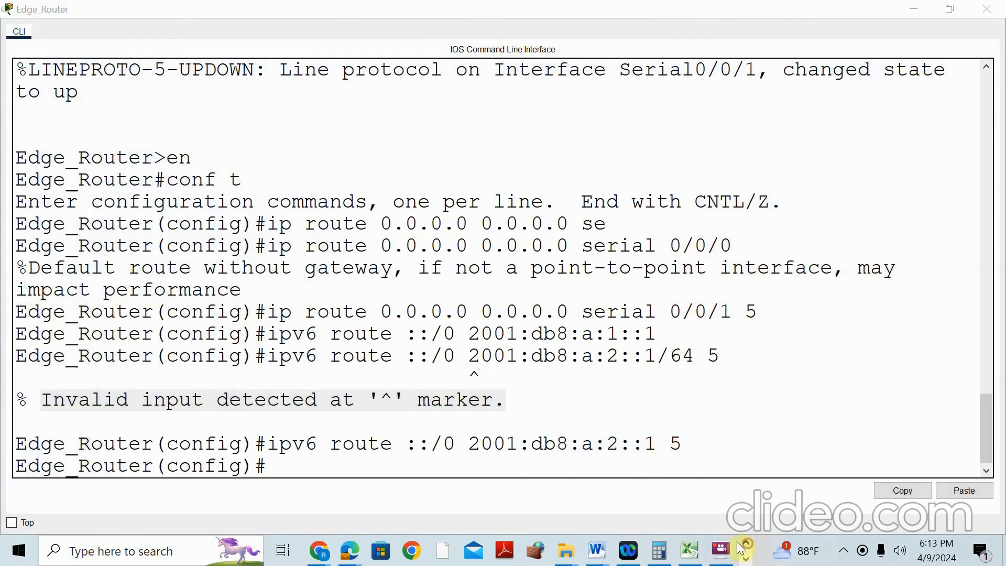
{"action": "mouse_move", "coordinate": [350, 550]}
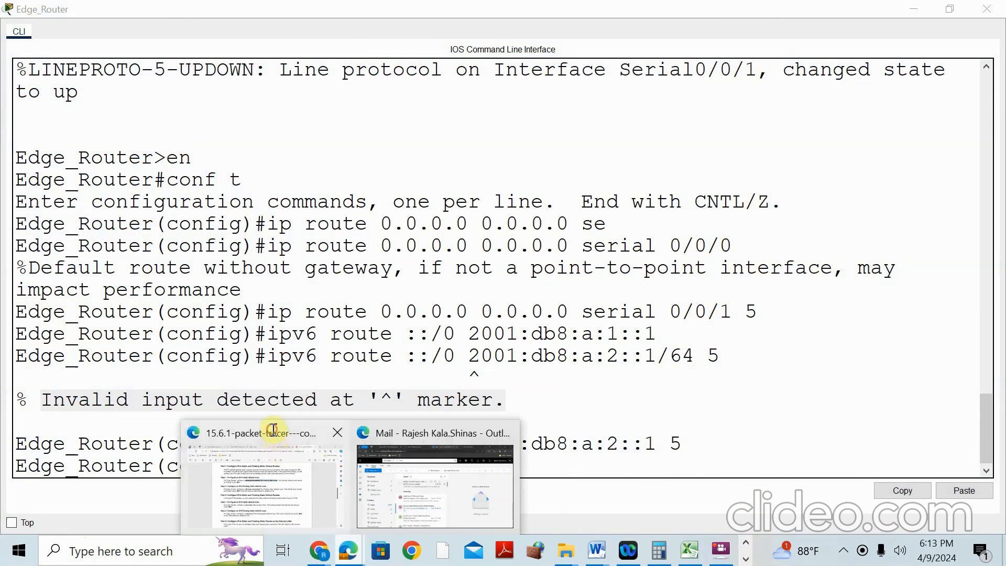
{"action": "left_click", "coordinate": [273, 432]}
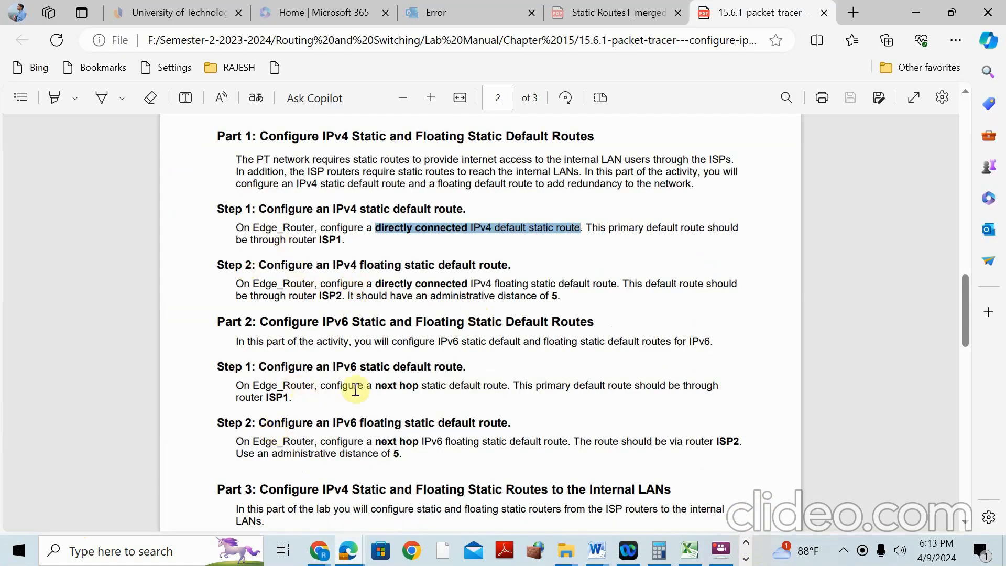
Scroll the lab PDF to Part 3 Step 1, highlight the LAN 1 route instruction, then return to Packet Tracer
{"action": "scroll", "coordinate": [396, 391], "scroll_direction": "down", "scroll_amount": 3}
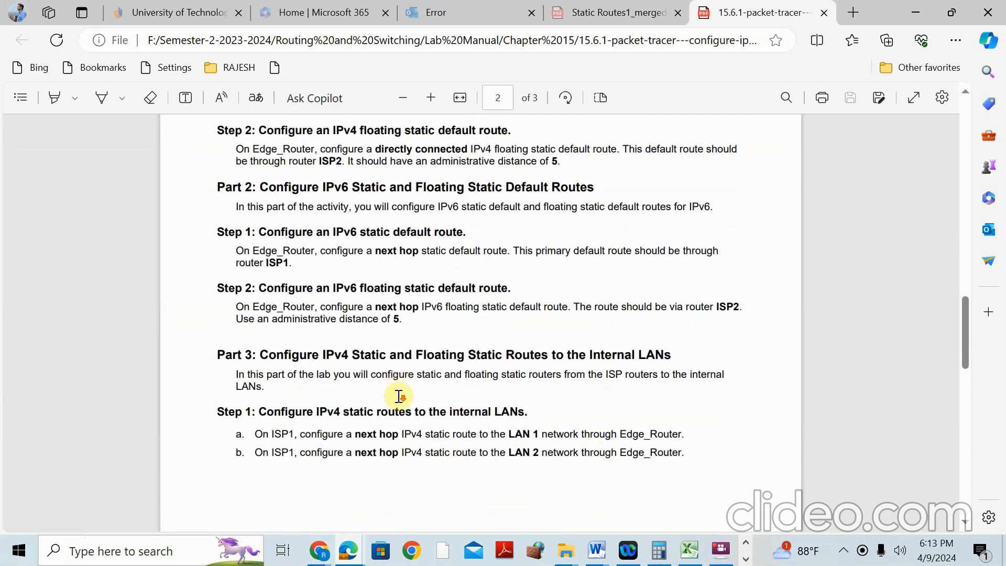
{"action": "scroll", "coordinate": [472, 362], "scroll_direction": "down", "scroll_amount": 2}
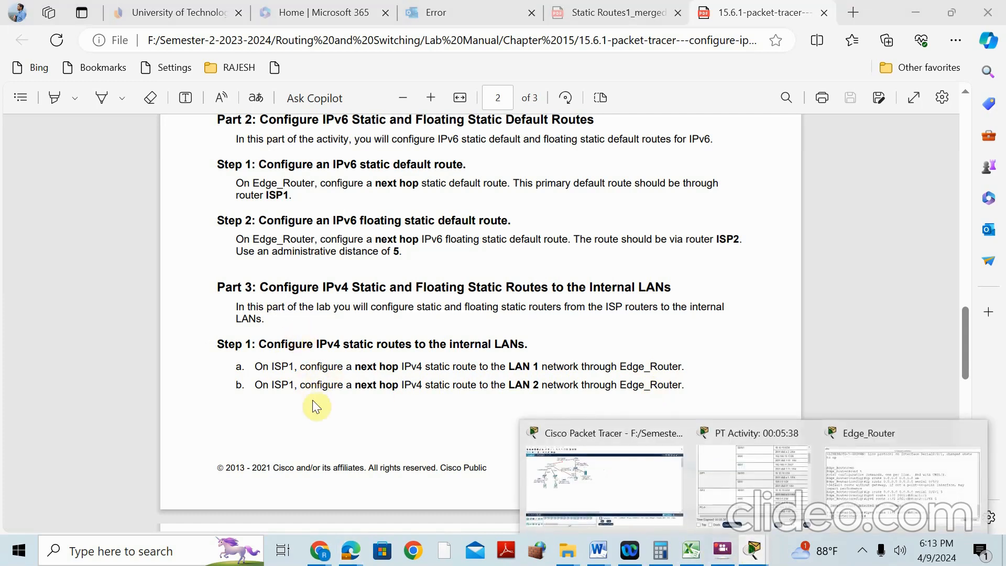
{"action": "left_click_drag", "start_coordinate": [362, 366], "coordinate": [534, 368]}
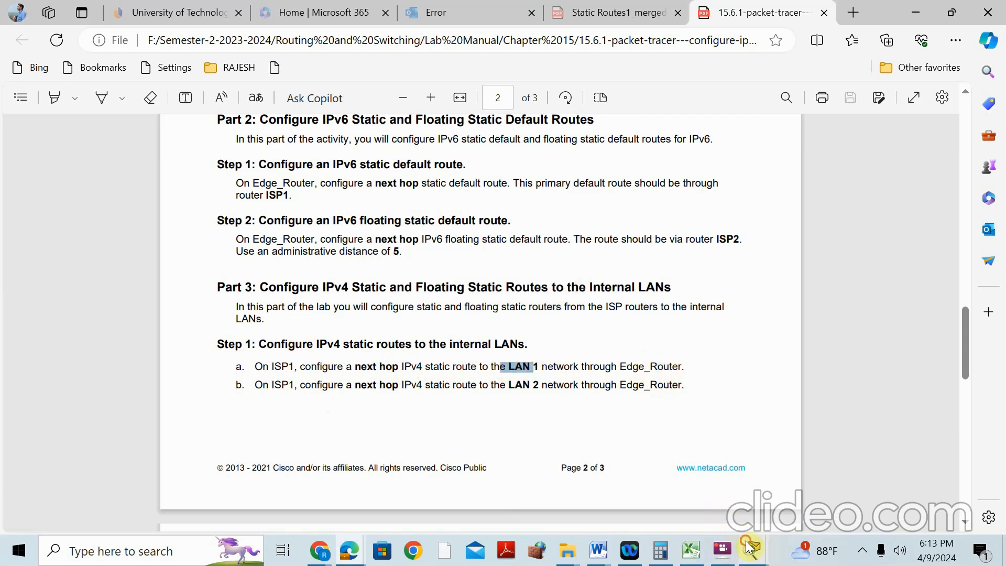
{"action": "left_click", "coordinate": [754, 550]}
{"action": "left_click", "coordinate": [584, 434]}
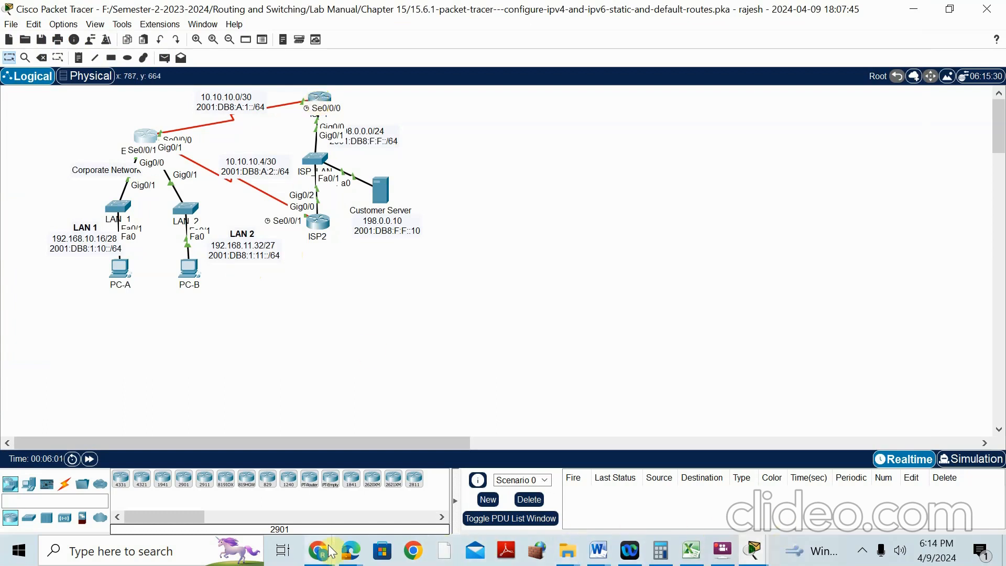
Glance at the lab instructions PDF again, then return to the Packet Tracer topology
{"action": "left_click", "coordinate": [350, 551]}
{"action": "left_click", "coordinate": [262, 439]}
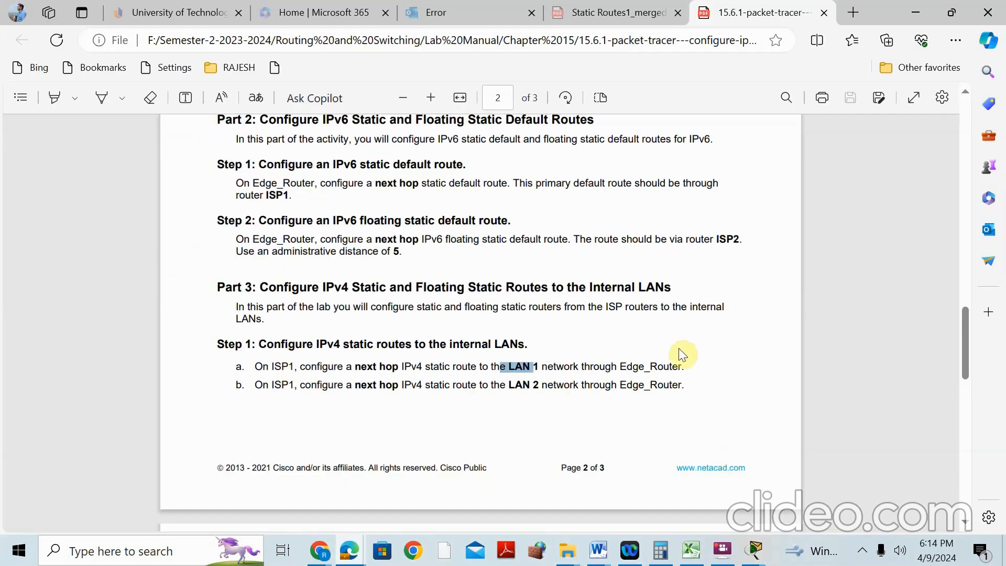
{"action": "left_click", "coordinate": [751, 552]}
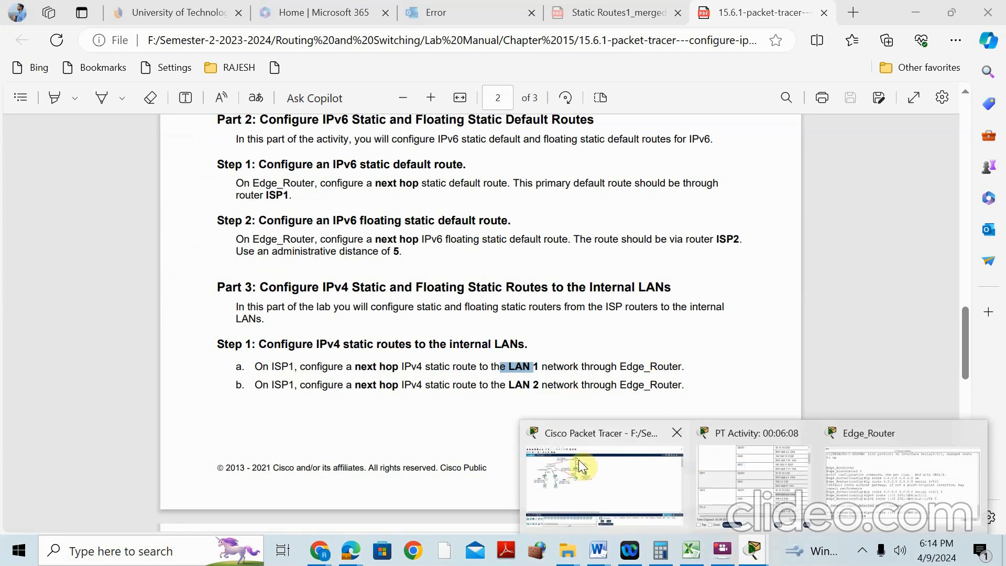
{"action": "left_click", "coordinate": [591, 433]}
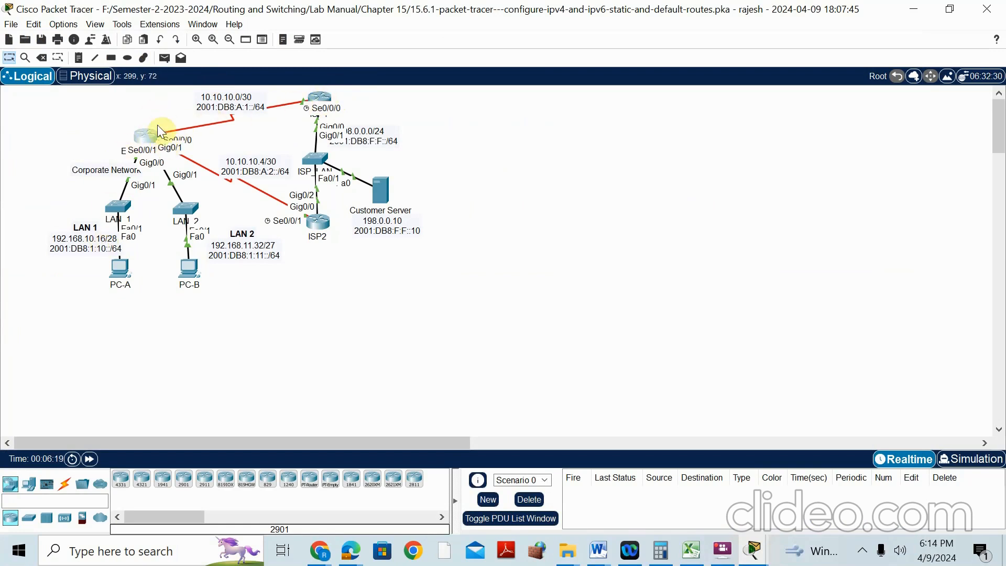
Open ISP1's CLI and enter global configuration mode with 'en' and 'conf t'
{"action": "left_click", "coordinate": [325, 97]}
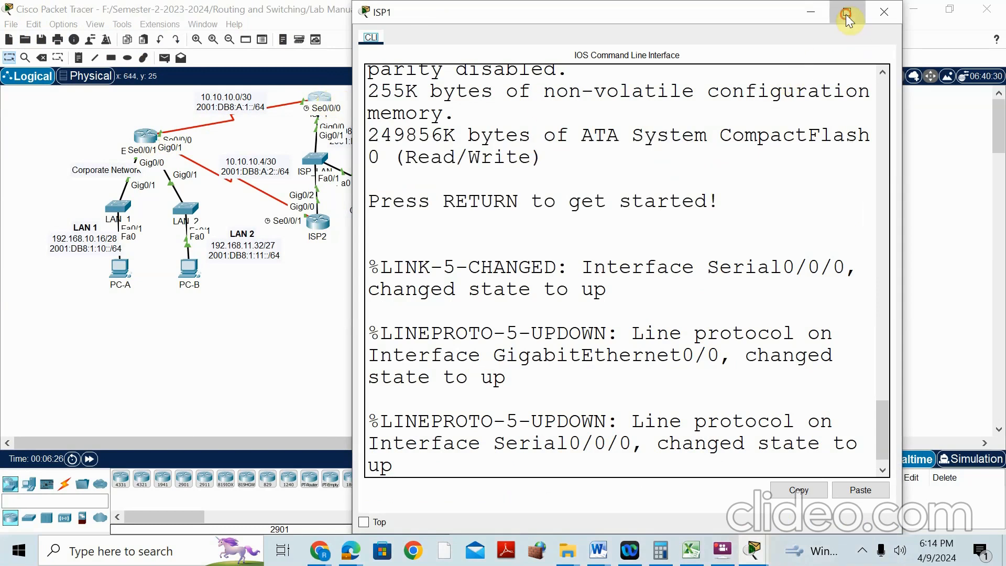
{"action": "left_click", "coordinate": [848, 11]}
{"action": "left_click", "coordinate": [966, 11]}
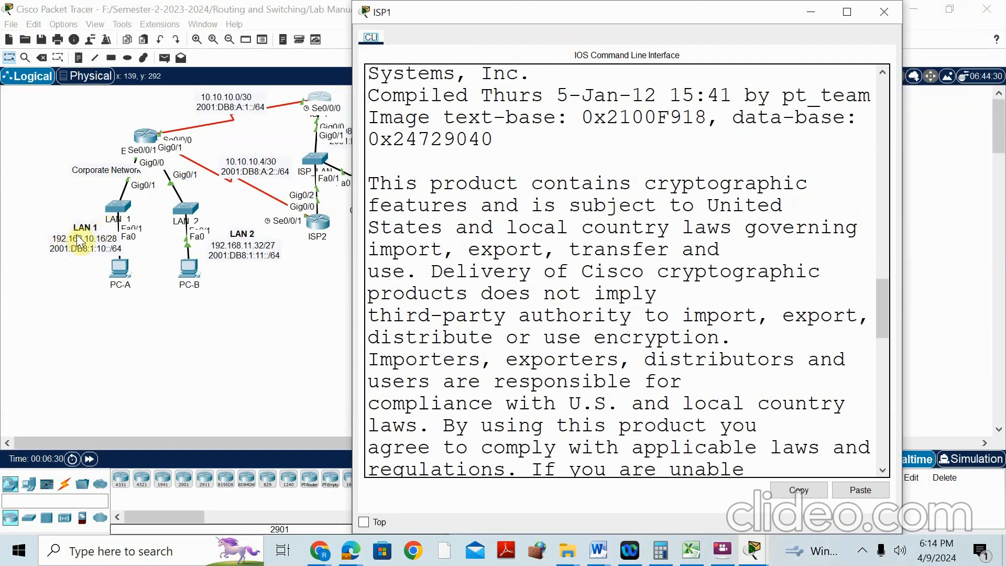
{"action": "scroll", "coordinate": [693, 320], "scroll_direction": "down", "scroll_amount": 12}
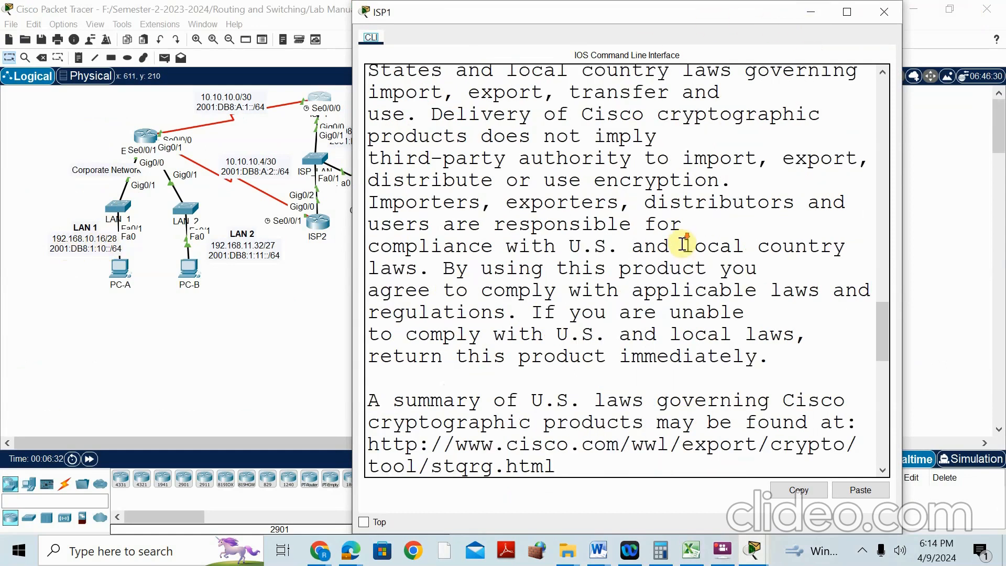
{"action": "left_click", "coordinate": [694, 320]}
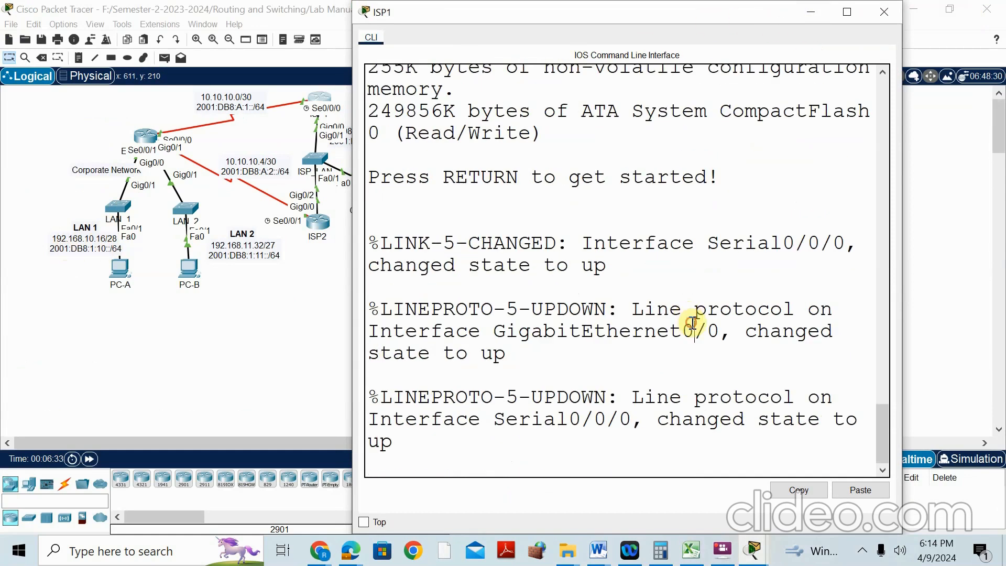
{"action": "key", "text": "Return"}
{"action": "type", "text": "en"}
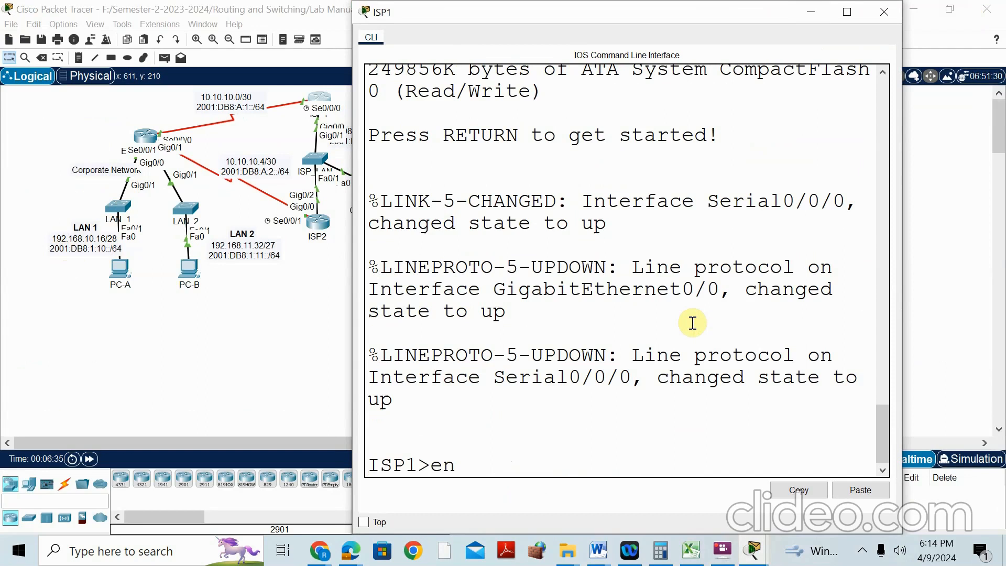
{"action": "key", "text": "Return"}
{"action": "type", "text": "conf t"}
{"action": "key", "text": "Return"}
Type 'ip route 192.168.10.16 255.255.255.240' for LAN 1 and select the mask
{"action": "type", "text": "ip rout"}
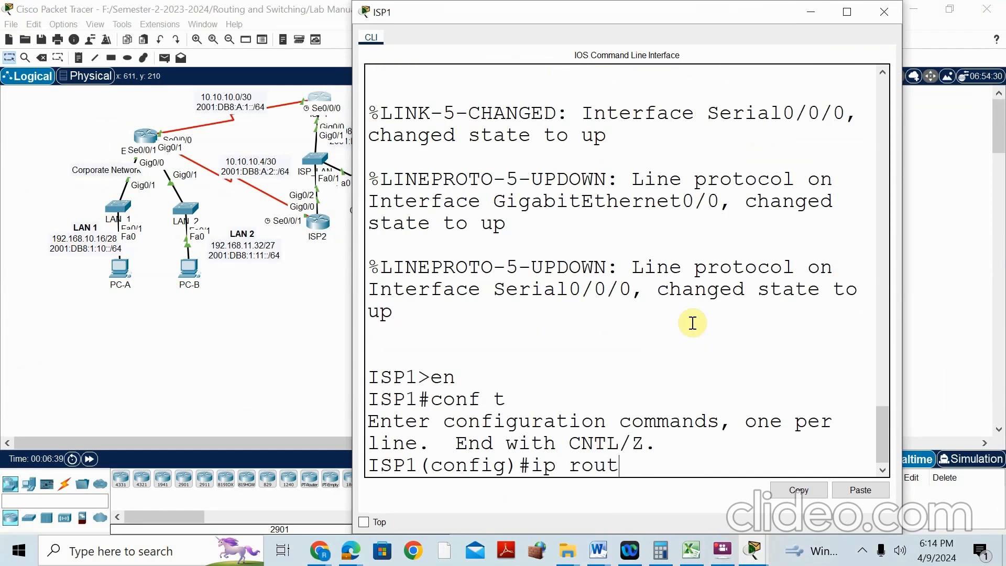
{"action": "type", "text": "e 192.168"}
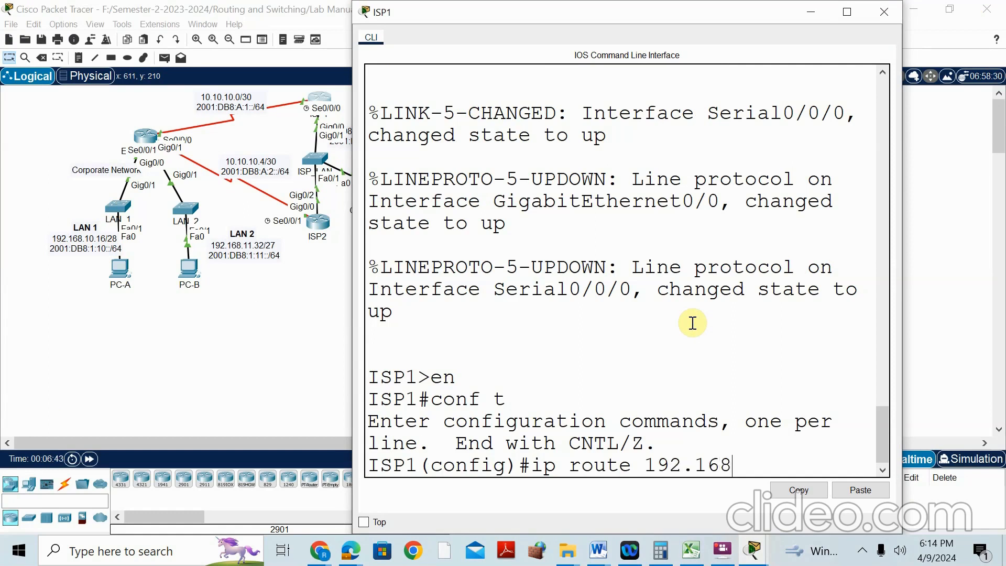
{"action": "type", "text": ".10.16"}
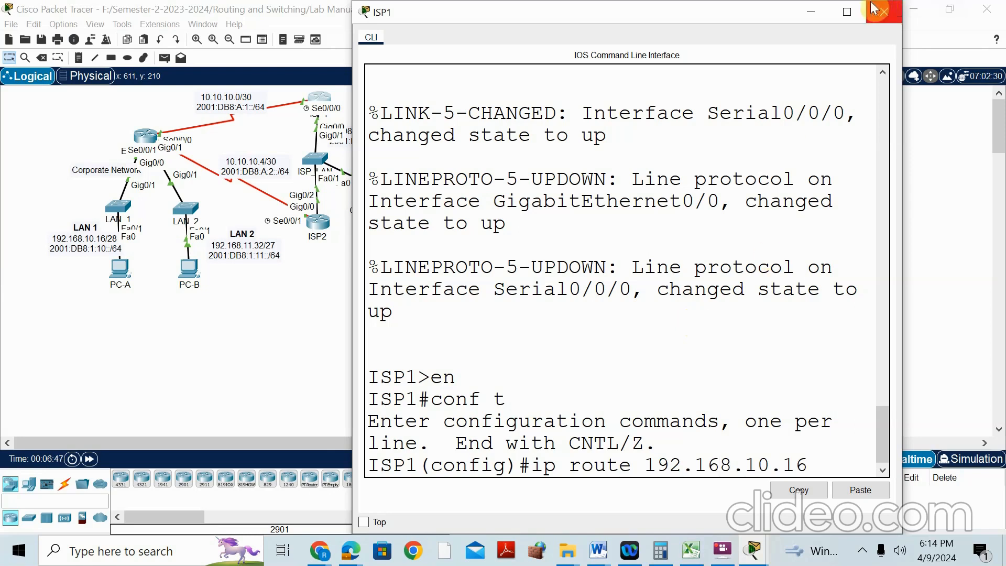
{"action": "left_click", "coordinate": [847, 11]}
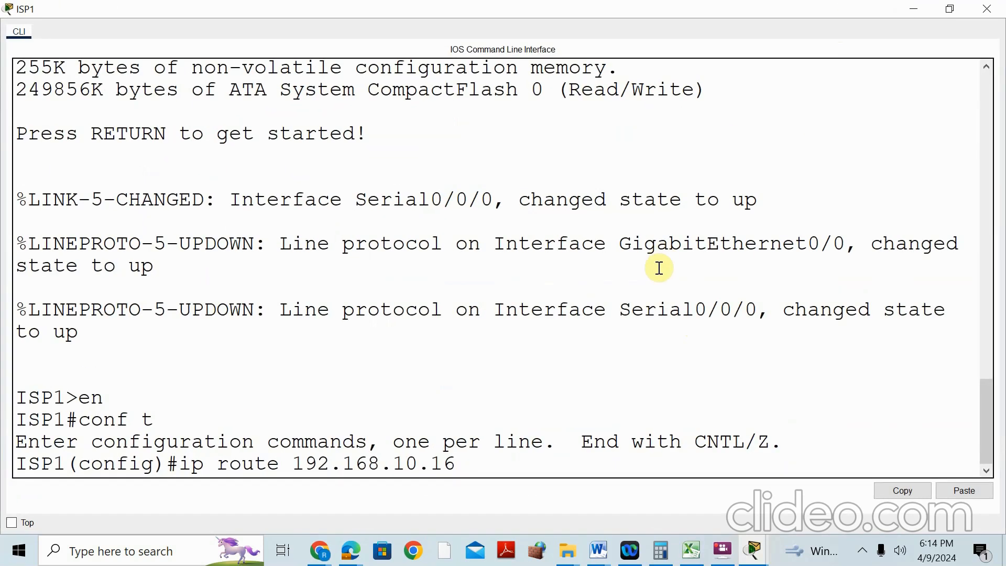
{"action": "type", "text": "6 255.255.255.240"}
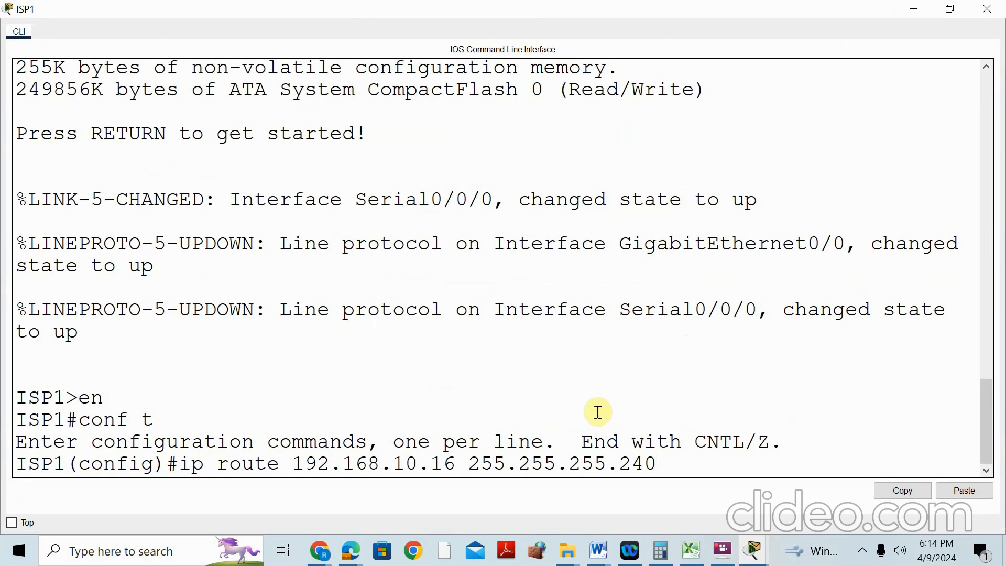
{"action": "left_click_drag", "start_coordinate": [469, 465], "coordinate": [658, 477]}
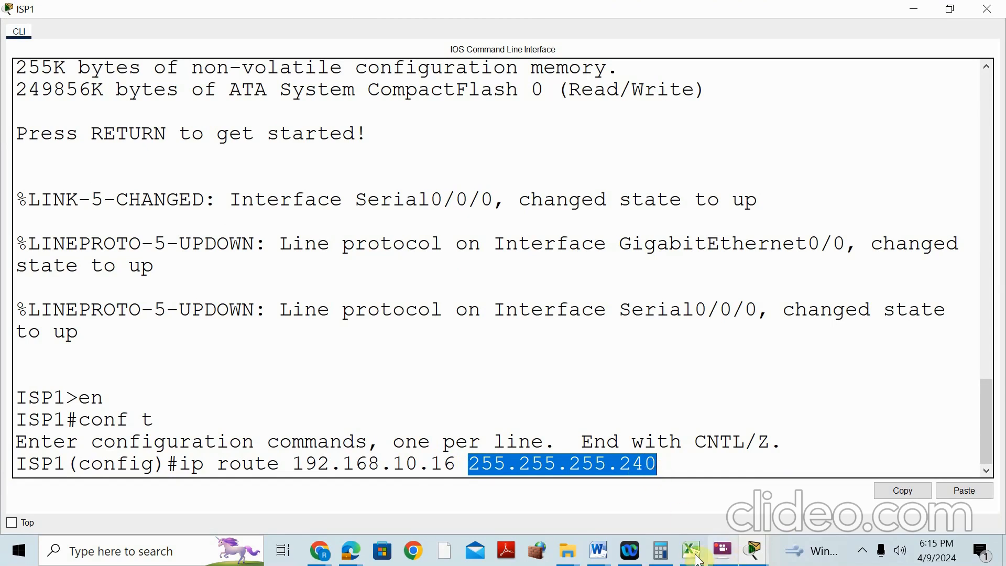
Bring Calculator up over ISP1's terminal
{"action": "left_click", "coordinate": [661, 551]}
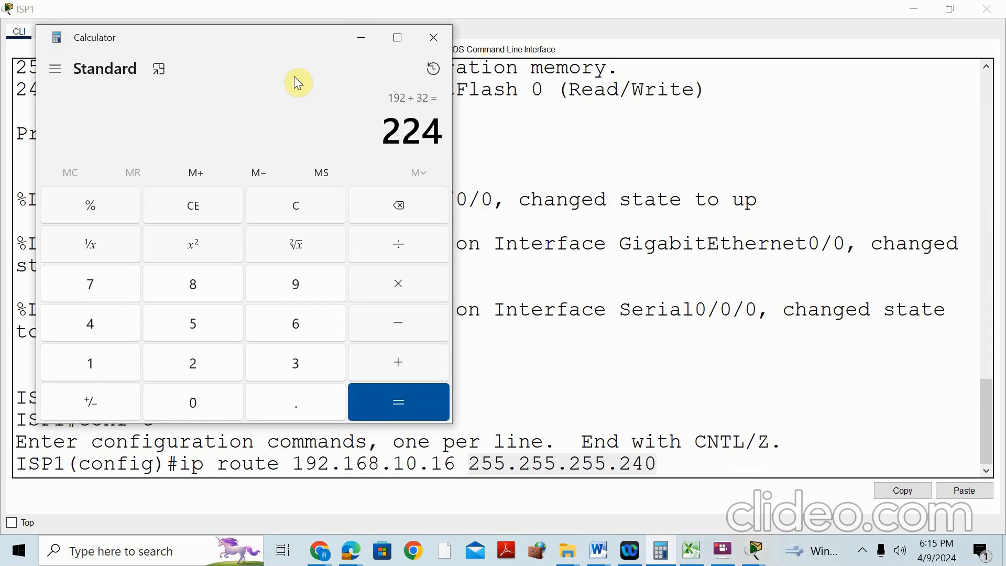
In Document1, note the four 8-bit octets and '28= 24 + 4'
{"action": "mouse_move", "coordinate": [603, 550]}
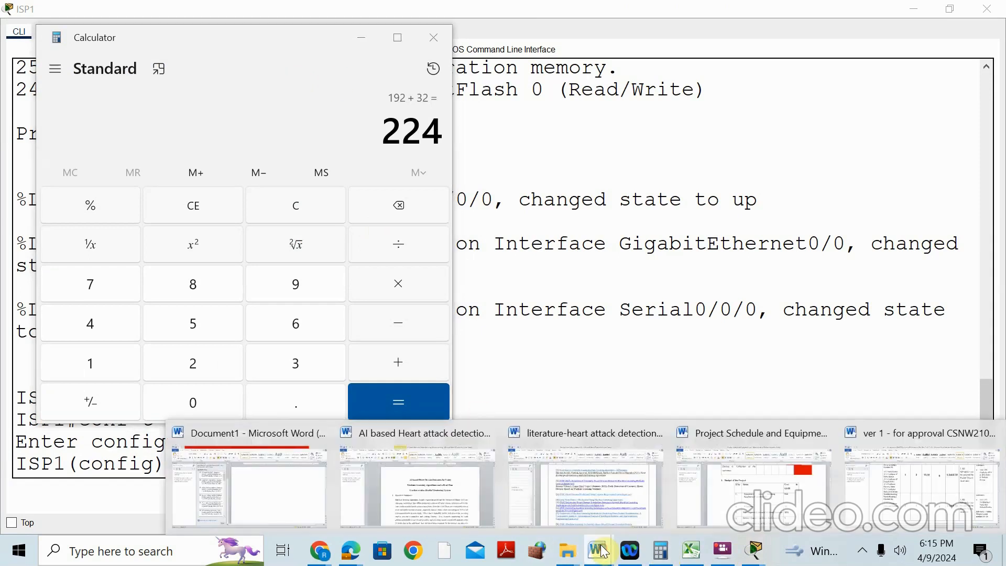
{"action": "left_click", "coordinate": [269, 449]}
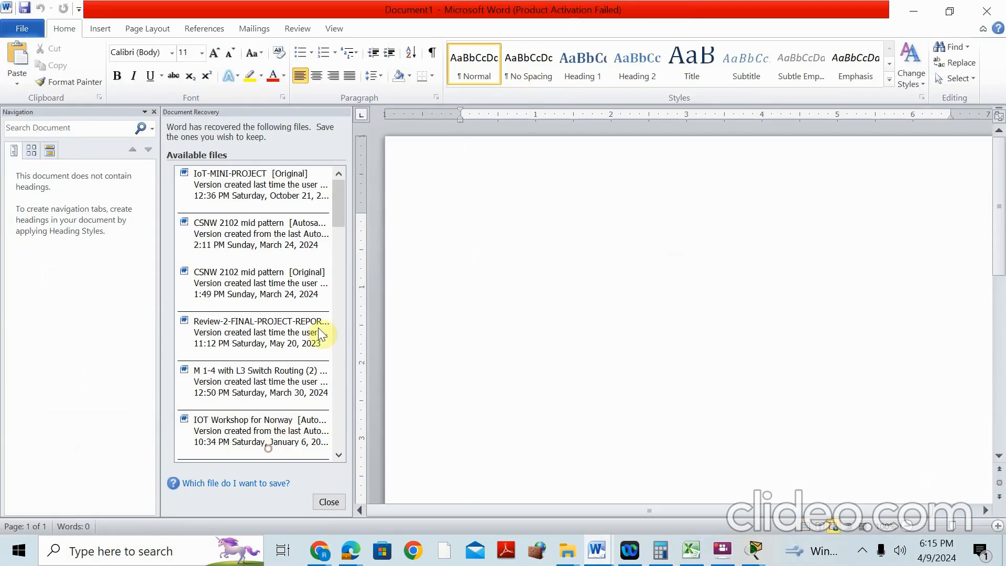
{"action": "type", "text": "8"}
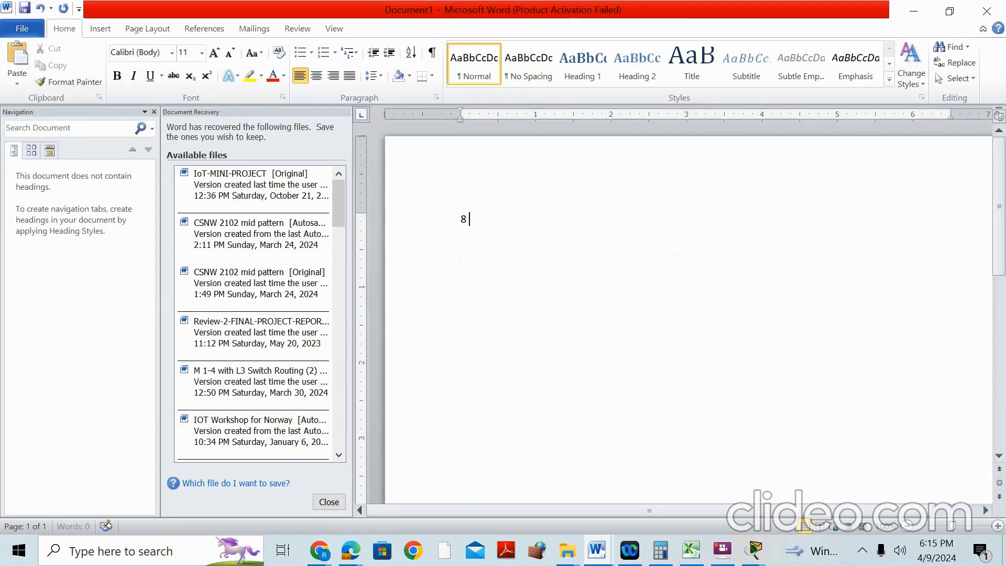
{"action": "type", "text": " bit. 8bit.8bit.8bit"}
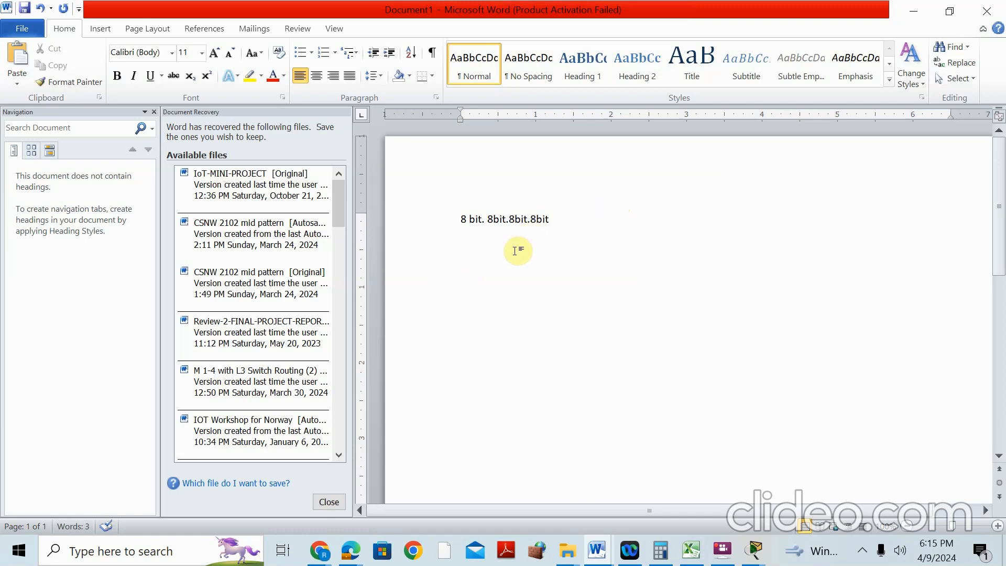
{"action": "type", "text": "28= 24 + 4"}
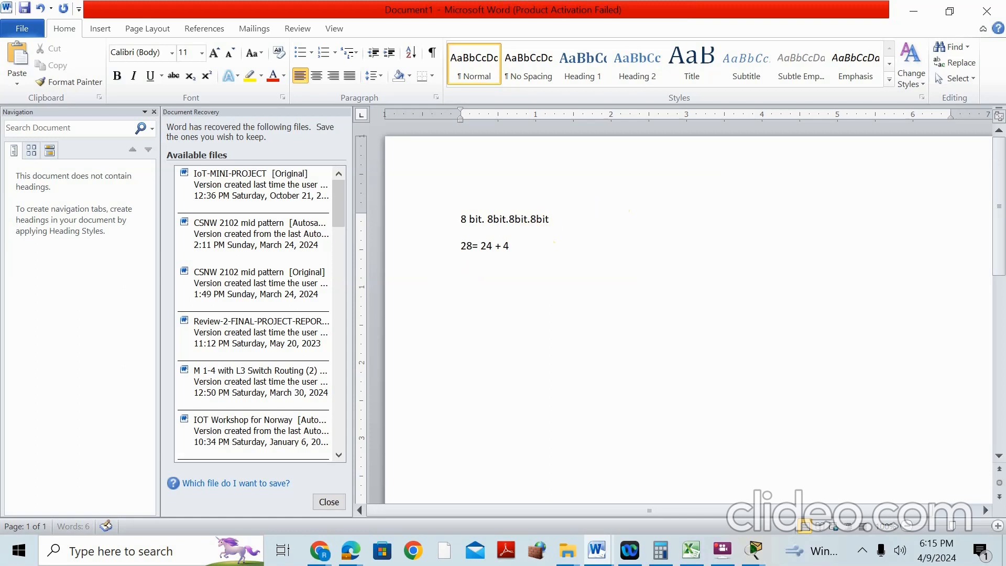
{"action": "left_click_drag", "start_coordinate": [460, 215], "coordinate": [523, 215]}
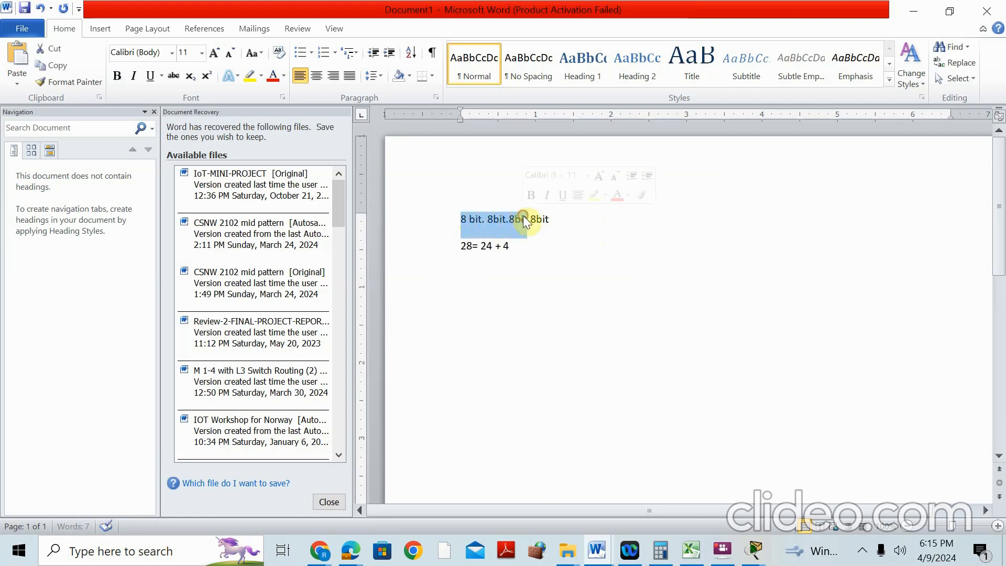
{"action": "left_click", "coordinate": [489, 292]}
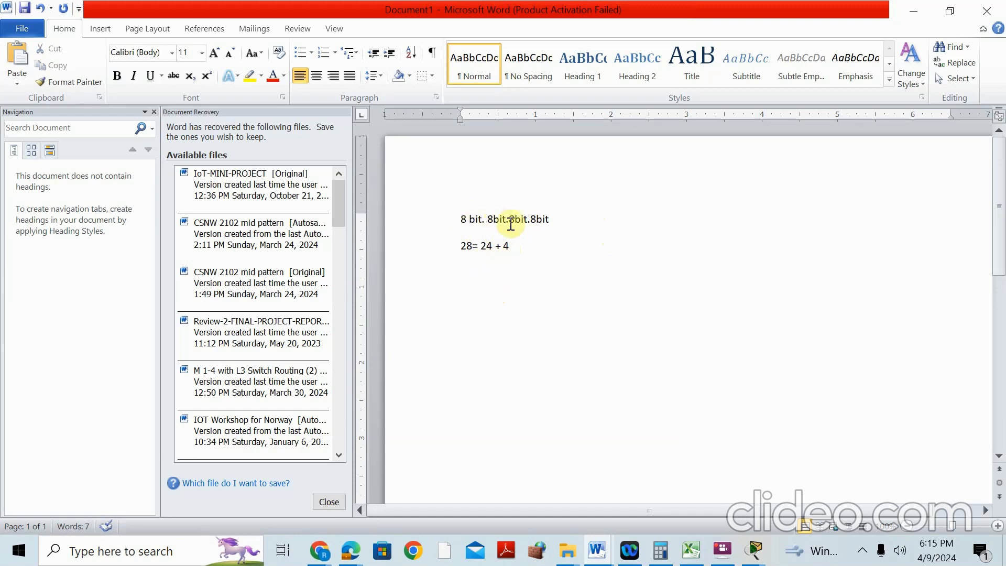
Write '255.255.255.1111 0000 = 255.255.255.128+64+32+16' and select the sum 128+64+32+16
{"action": "type", "text": "25"}
{"action": "type", "text": "5.25"}
{"action": "type", "text": "255."}
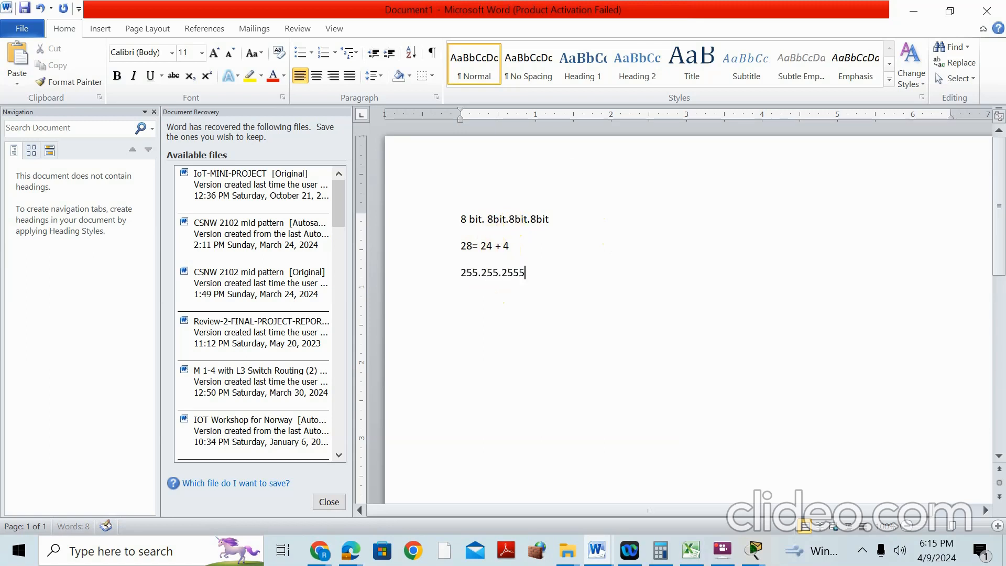
{"action": "key", "text": "BackSpace"}
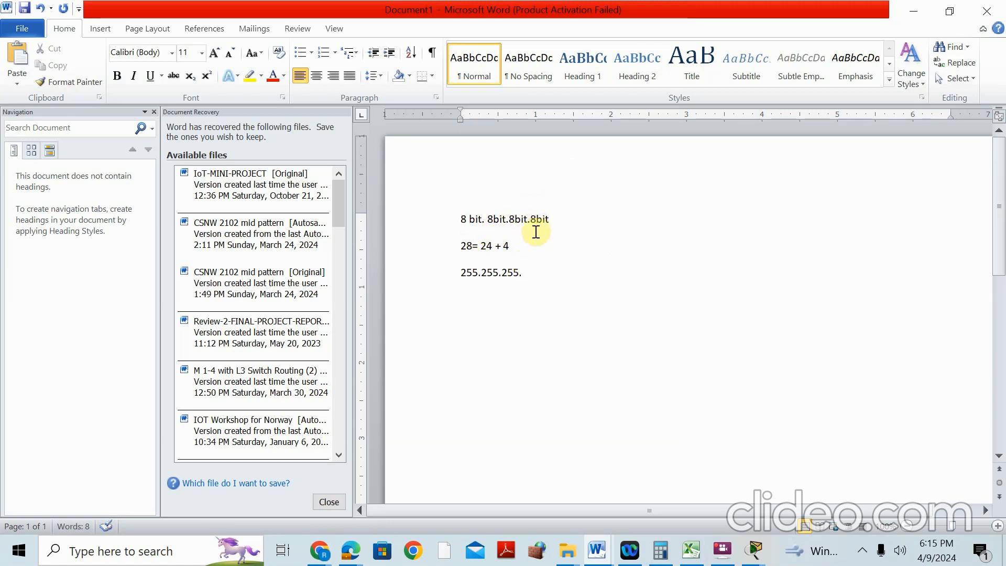
{"action": "type", "text": "1111 0000"}
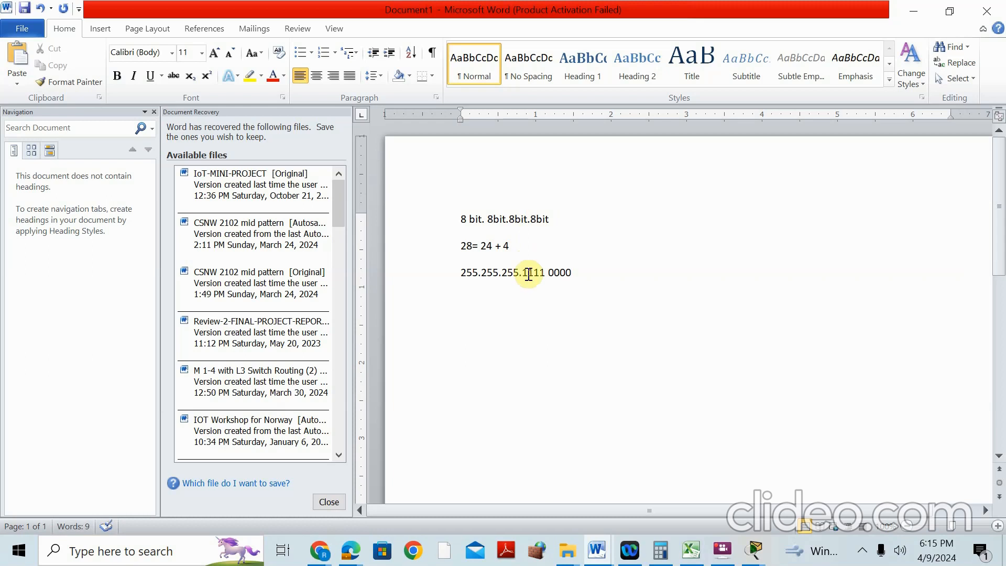
{"action": "left_click_drag", "start_coordinate": [523, 276], "coordinate": [546, 280]}
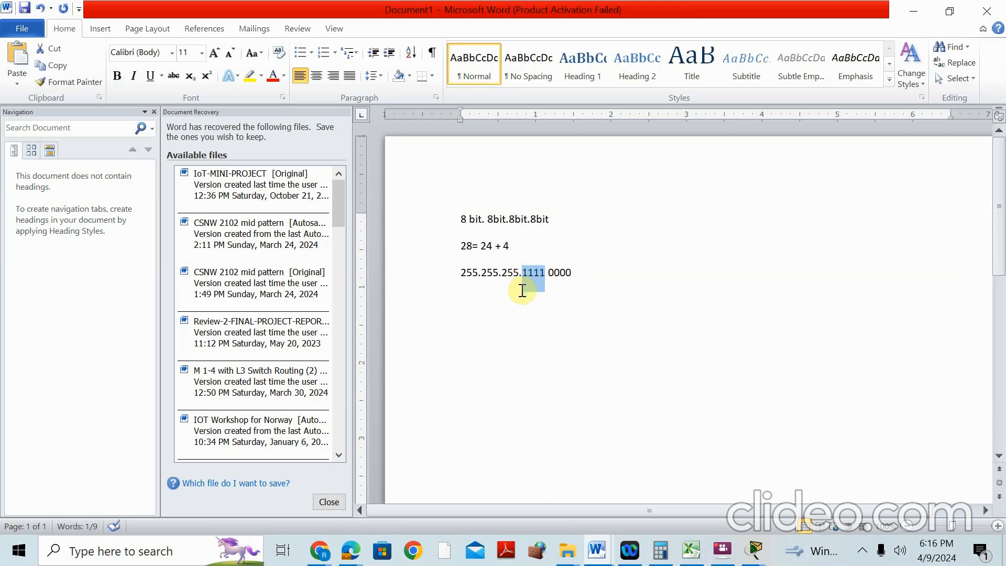
{"action": "left_click", "coordinate": [599, 271]}
{"action": "type", "text": "="}
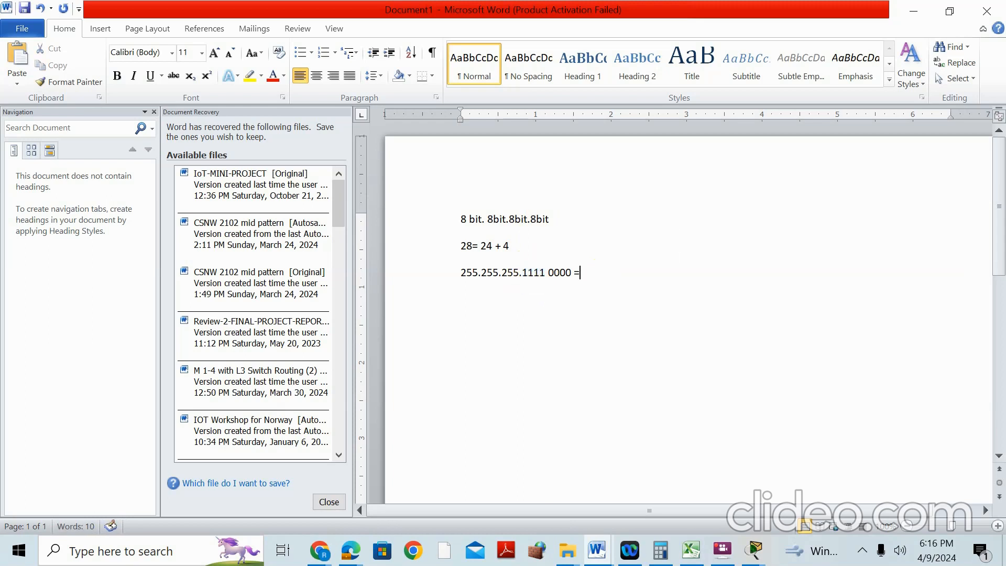
{"action": "type", "text": " 255.255.255.128+"}
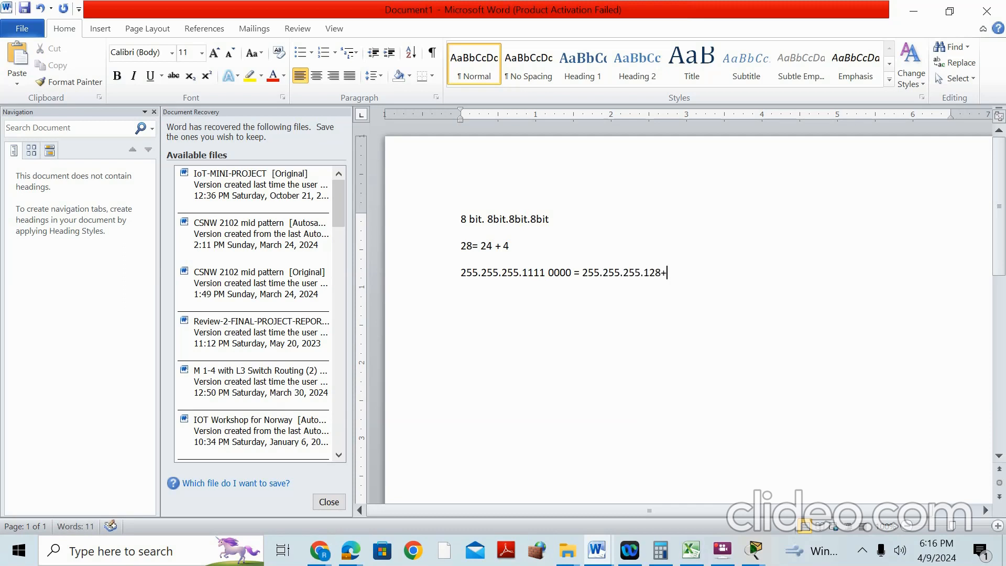
{"action": "type", "text": "64+32+16"}
{"action": "left_click", "coordinate": [646, 271]}
{"action": "left_click_drag", "start_coordinate": [657, 271], "coordinate": [717, 272]}
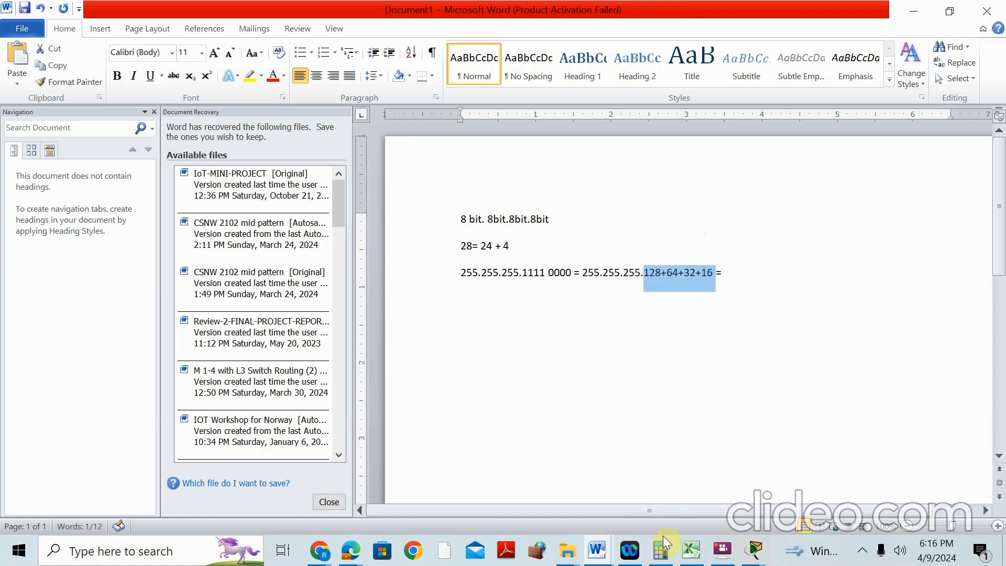
{"action": "left_click", "coordinate": [662, 550]}
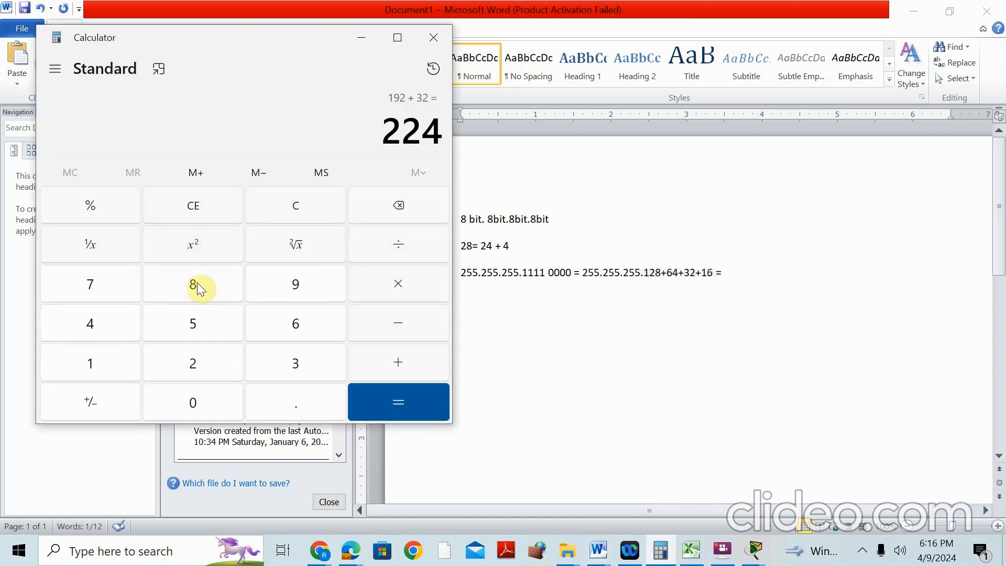
Compute 128+64+32+16 = 240 in Calculator, then position the cursor after the equals sign in Word
{"action": "left_click", "coordinate": [281, 211]}
{"action": "type", "text": "128+64+32"}
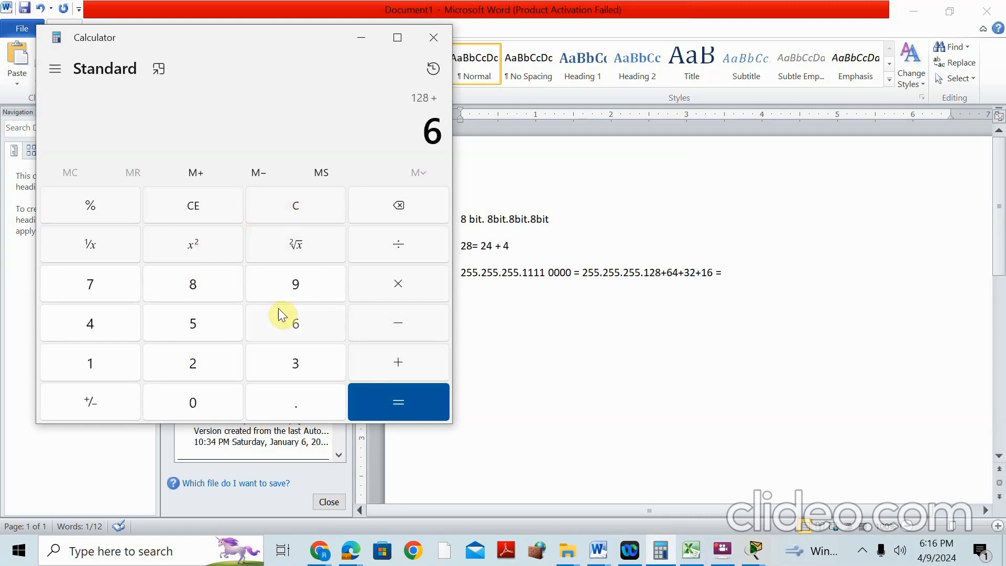
{"action": "type", "text": "+16 ="}
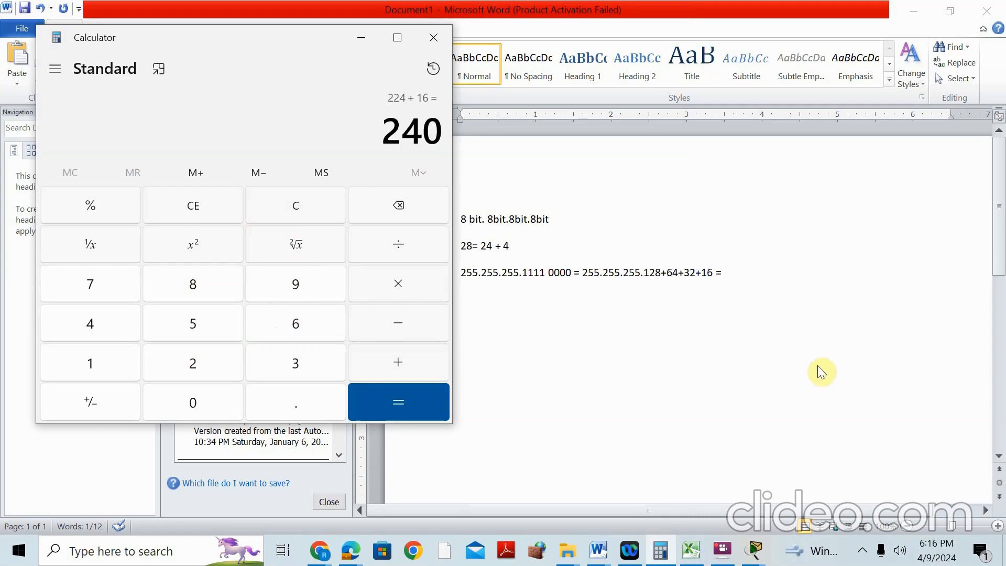
{"action": "left_click", "coordinate": [756, 276]}
{"action": "left_click", "coordinate": [738, 270]}
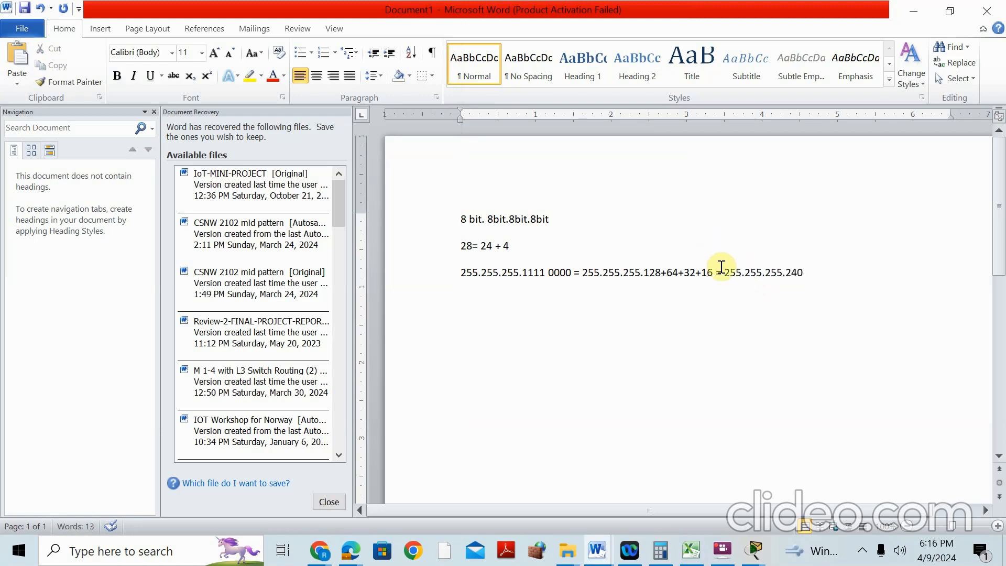
Switch to ISP1's console, clear the mask highlight, then bring the main topology window forward
{"action": "mouse_move", "coordinate": [741, 559]}
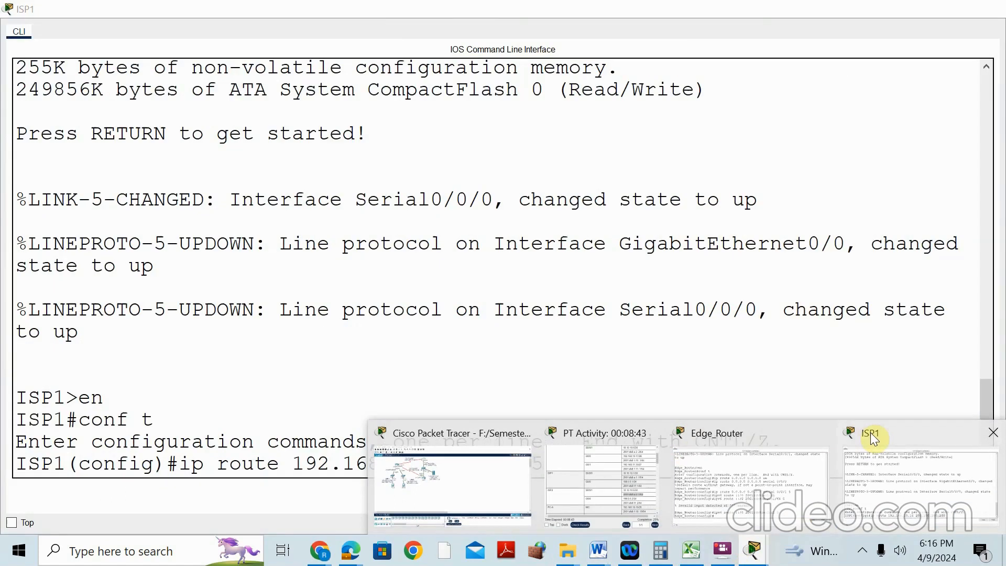
{"action": "left_click", "coordinate": [870, 433]}
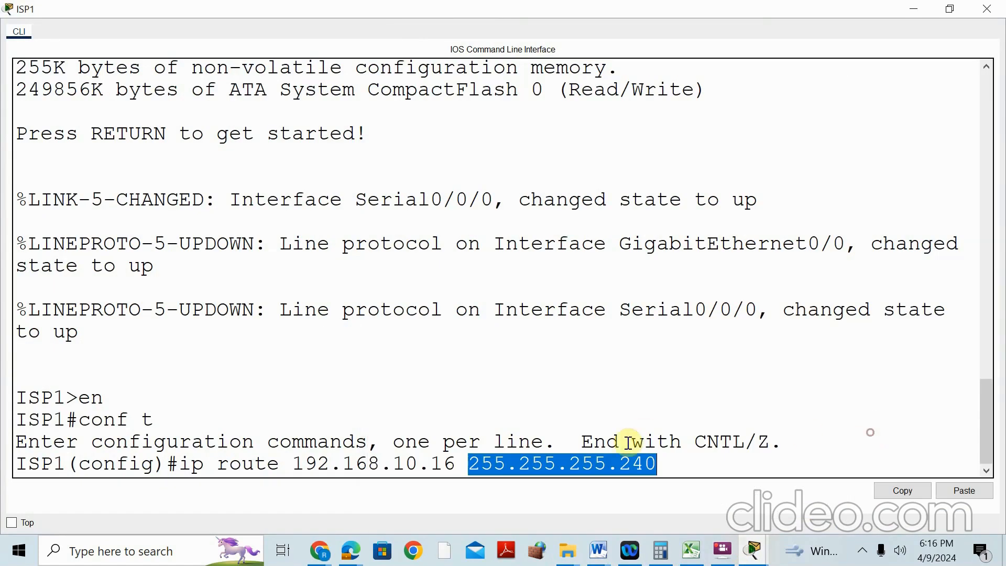
{"action": "left_click", "coordinate": [680, 460]}
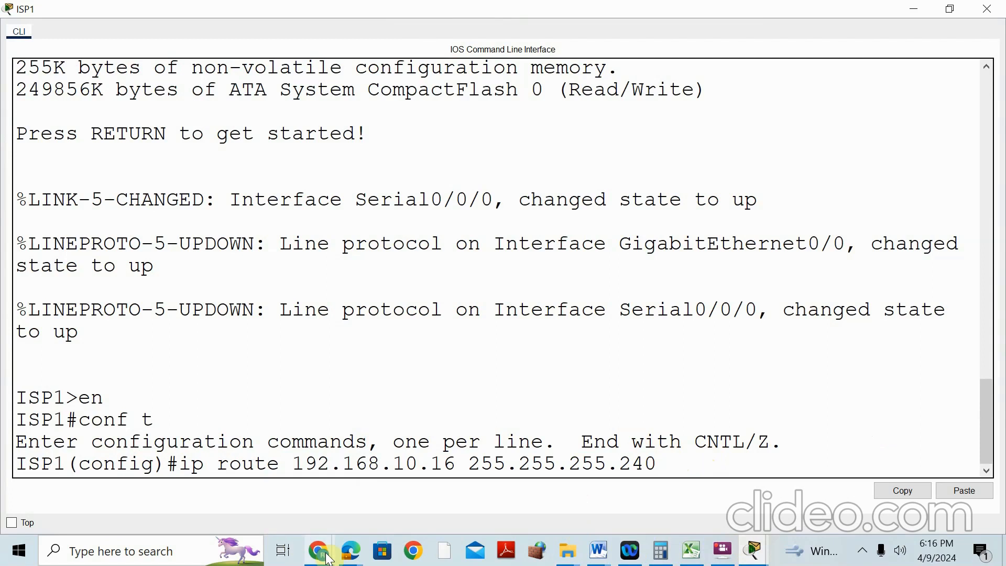
{"action": "mouse_move", "coordinate": [326, 556]}
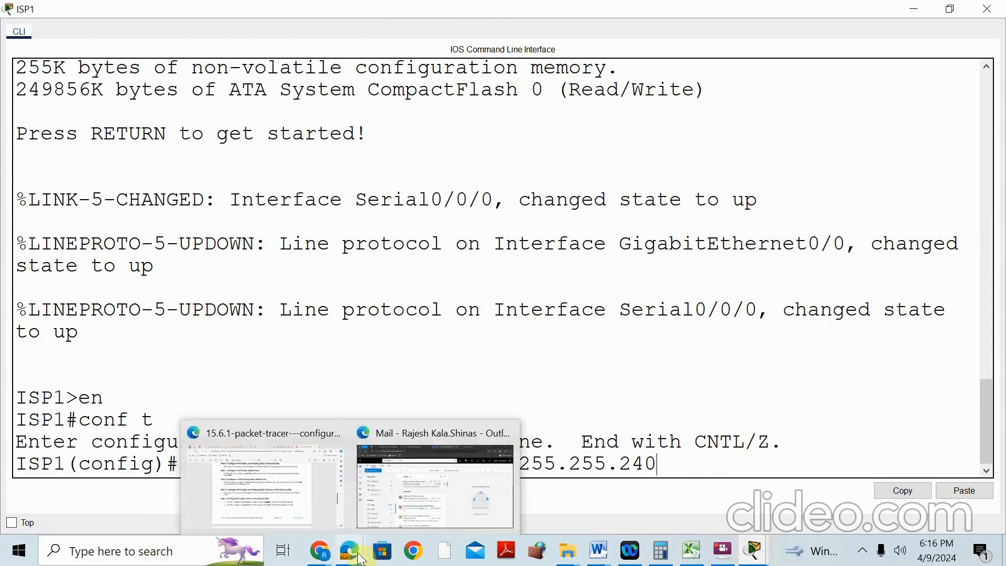
{"action": "mouse_move", "coordinate": [749, 552]}
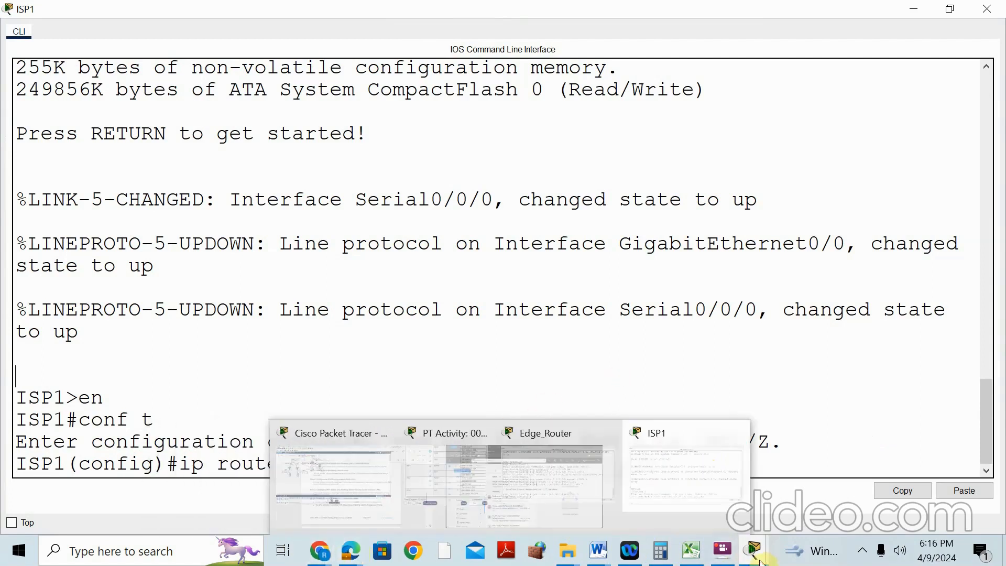
{"action": "left_click", "coordinate": [464, 438]}
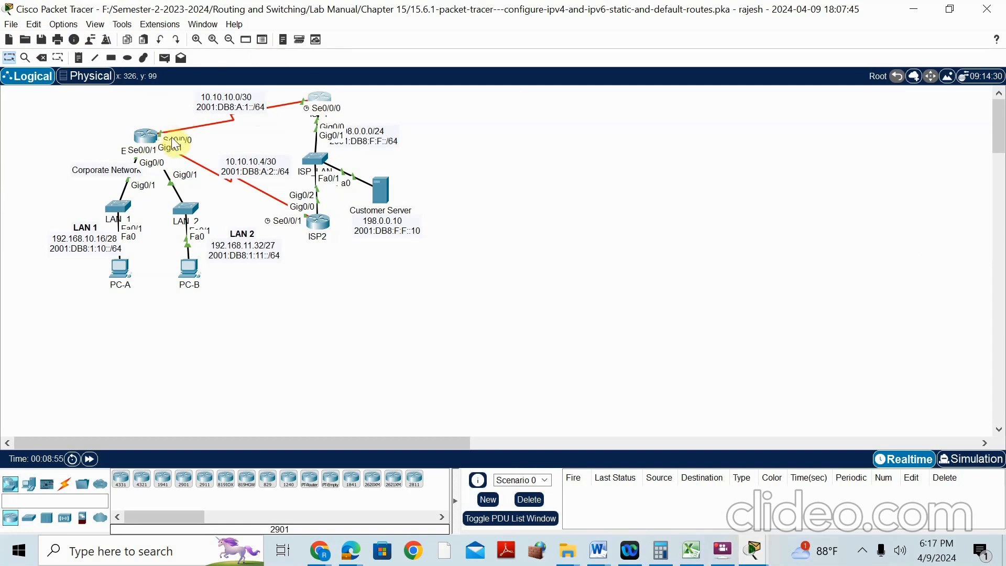
Copy Edge_Router S0/0/0's address 10.10.10.2/30 from the activity addressing table
{"action": "left_click", "coordinate": [746, 550]}
{"action": "left_click", "coordinate": [629, 431]}
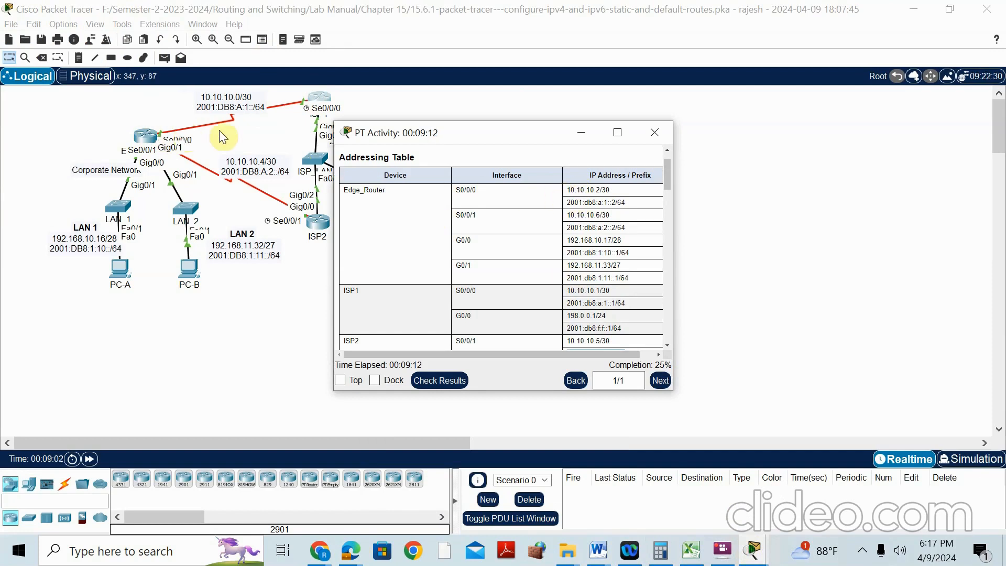
{"action": "left_click_drag", "start_coordinate": [568, 190], "coordinate": [612, 189]}
{"action": "key", "text": "ctrl+c"}
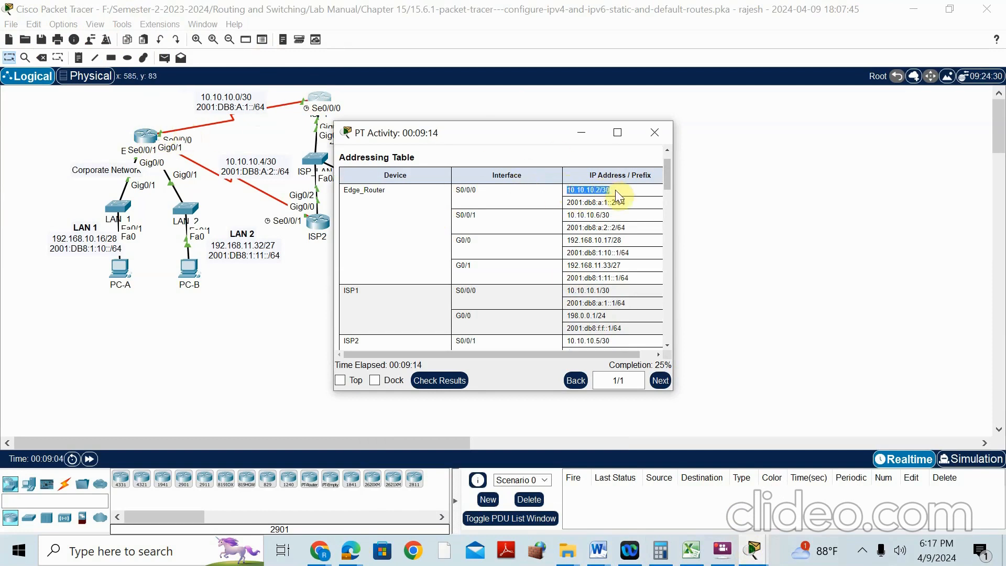
{"action": "right_click", "coordinate": [607, 190]}
{"action": "left_click", "coordinate": [612, 195]}
Paste 10.10.10.2 as next hop and enter the LAN 1 route on ISP1, correcting the rejected attempt
{"action": "left_click", "coordinate": [321, 99]}
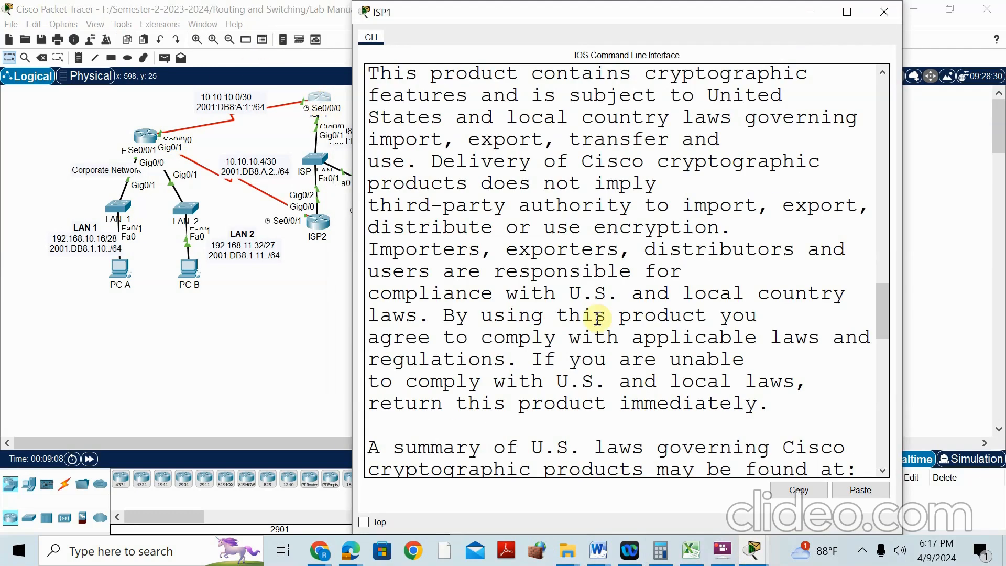
{"action": "left_click", "coordinate": [840, 13]}
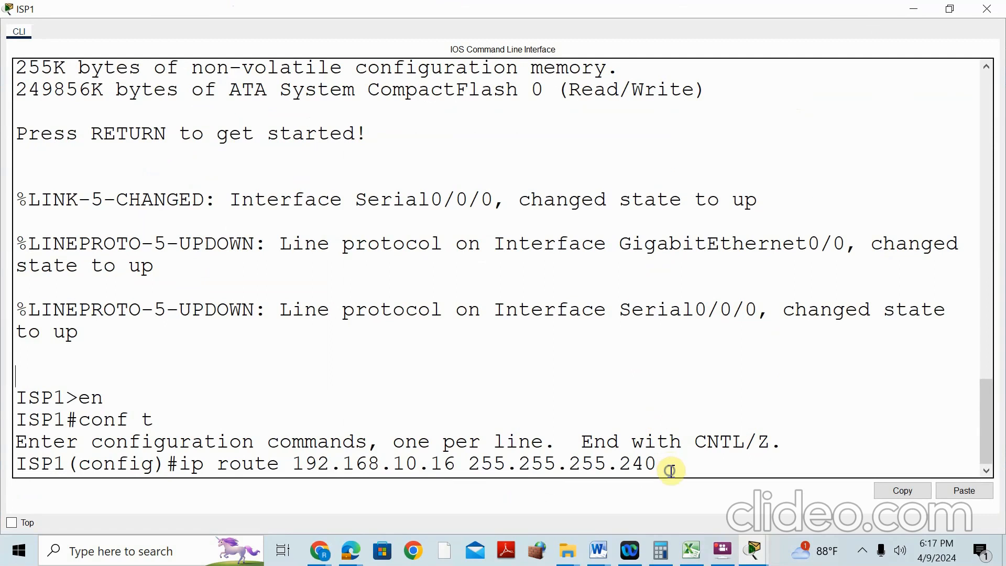
{"action": "right_click", "coordinate": [669, 468]}
{"action": "left_click", "coordinate": [697, 495]}
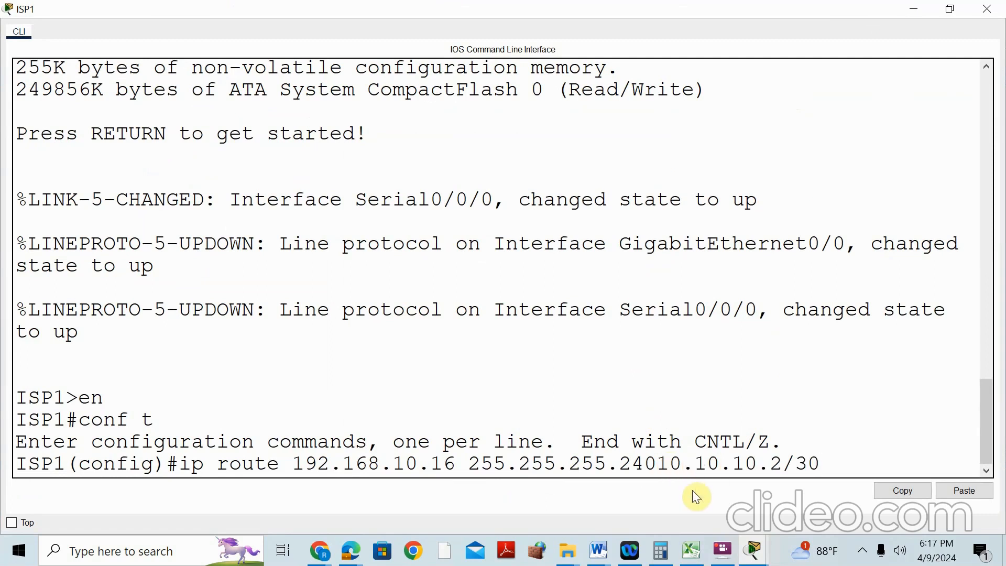
{"action": "key", "text": "BackSpace"}
{"action": "key", "text": "BackSpace"}
{"action": "key", "text": "BackSpace"}
{"action": "key", "text": "Return"}
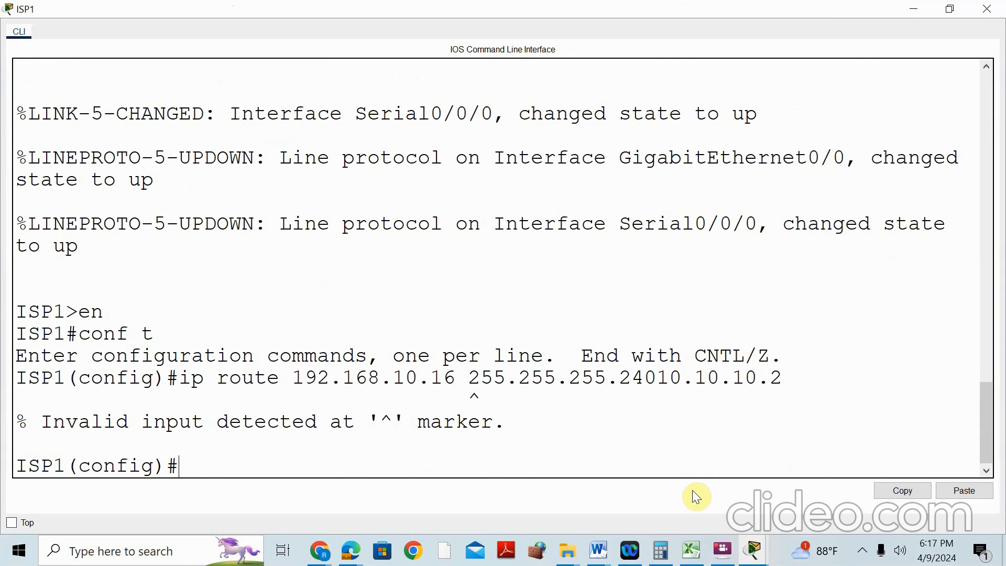
{"action": "key", "text": "Up"}
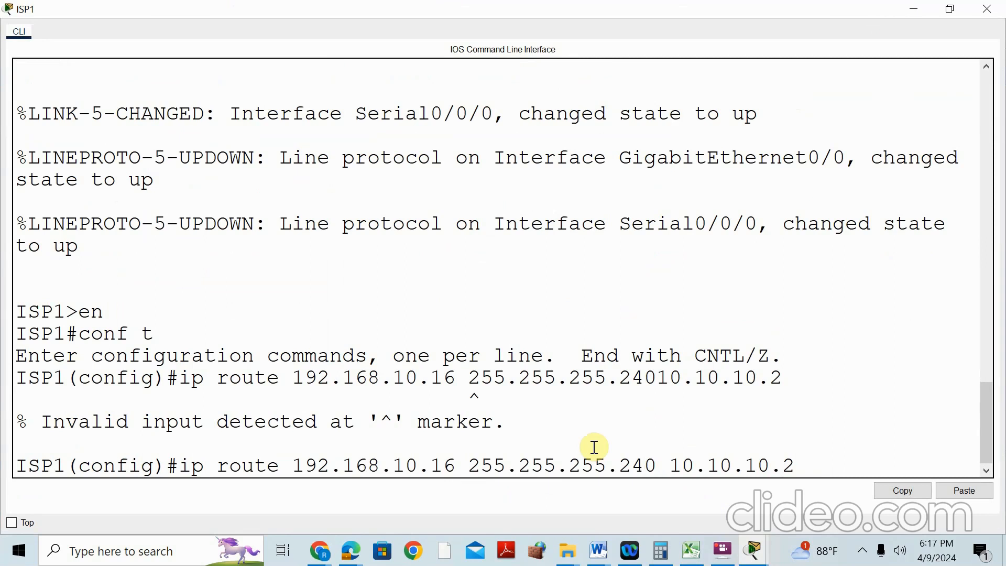
{"action": "key", "text": "Return"}
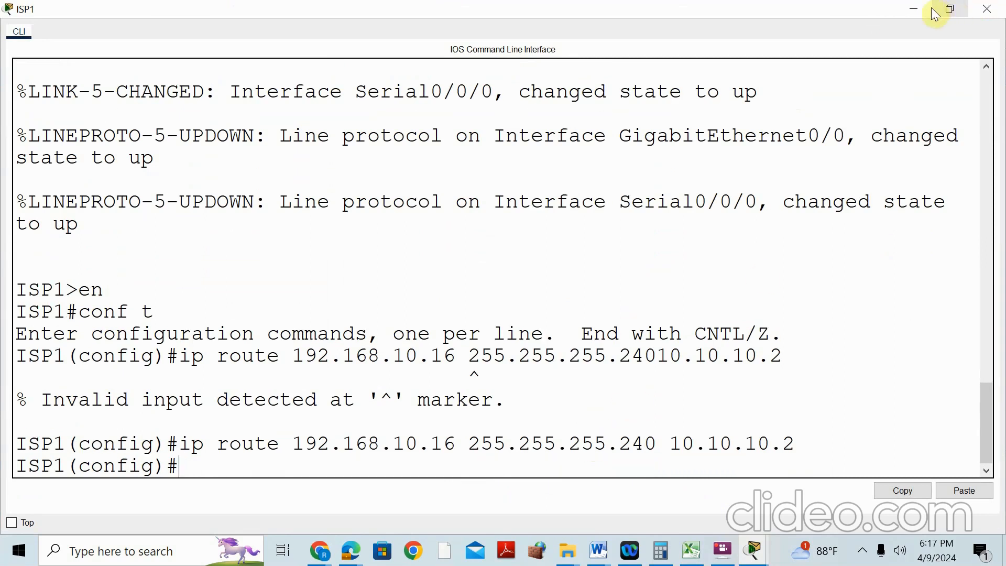
{"action": "left_click", "coordinate": [914, 9]}
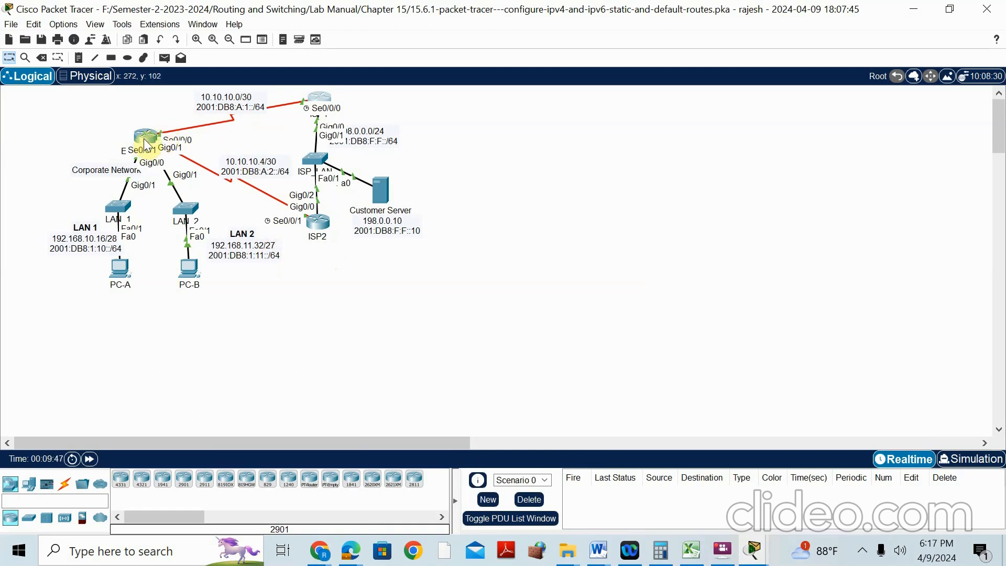
On ISP1, turn the recalled LAN 1 route into ip route 192.168.11.32 255.255.255.224 10.10.10.2
{"action": "left_click", "coordinate": [320, 98]}
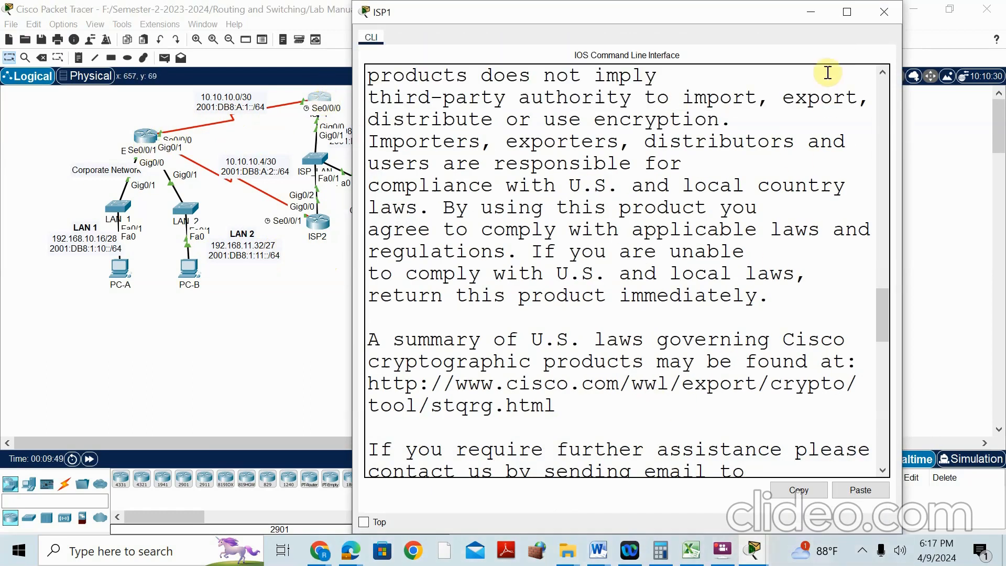
{"action": "scroll", "coordinate": [825, 221], "scroll_direction": "down", "scroll_amount": 12}
{"action": "scroll", "coordinate": [786, 409], "scroll_direction": "down", "scroll_amount": 3}
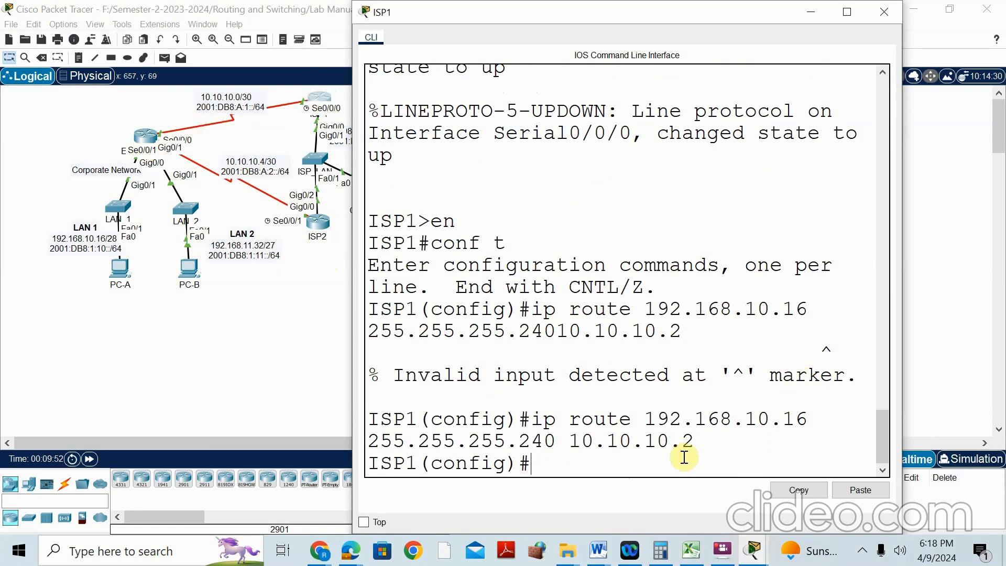
{"action": "key", "text": "Up"}
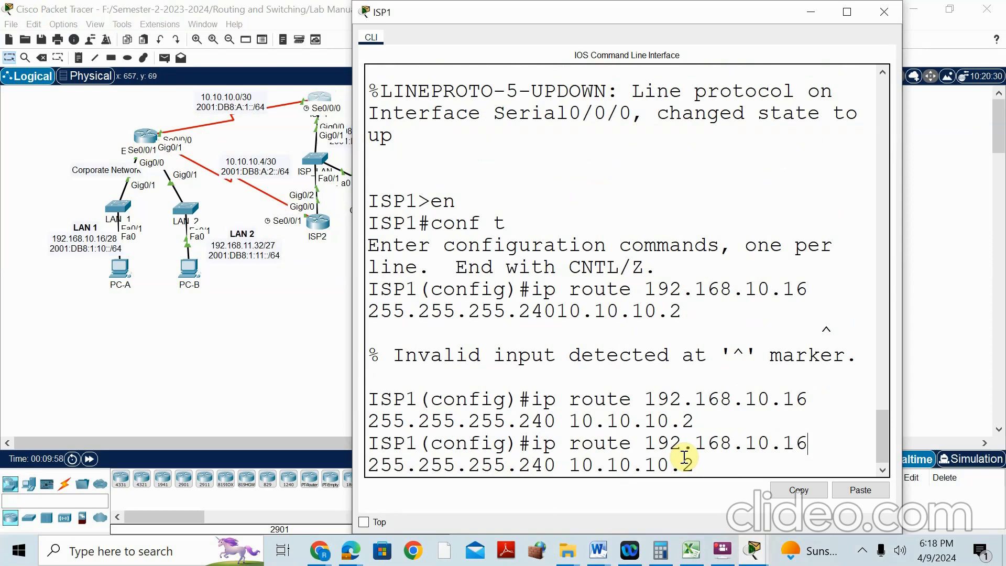
{"action": "key", "text": "BackSpace"}
{"action": "key", "text": "BackSpace"}
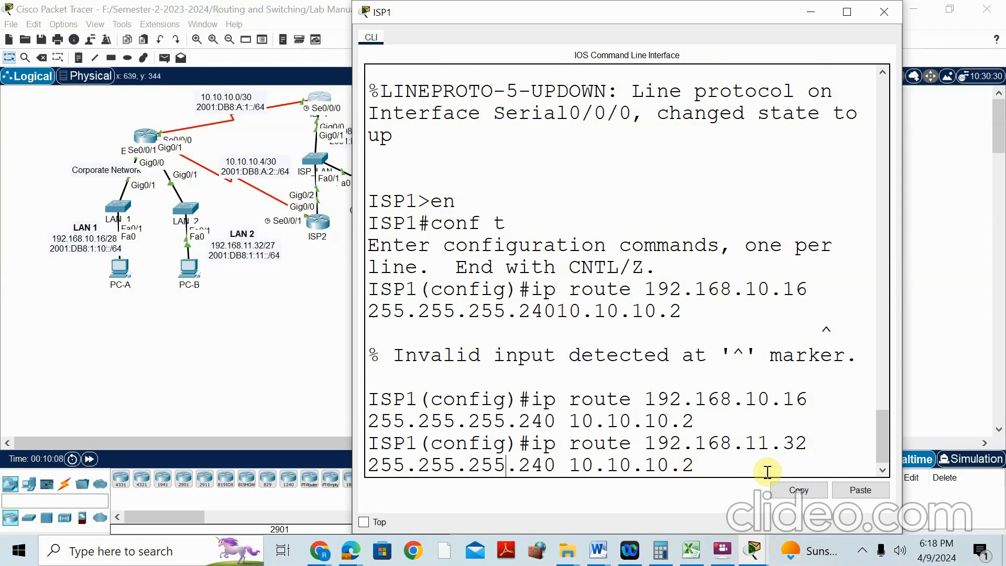
{"action": "key", "text": "BackSpace"}
{"action": "key", "text": "BackSpace"}
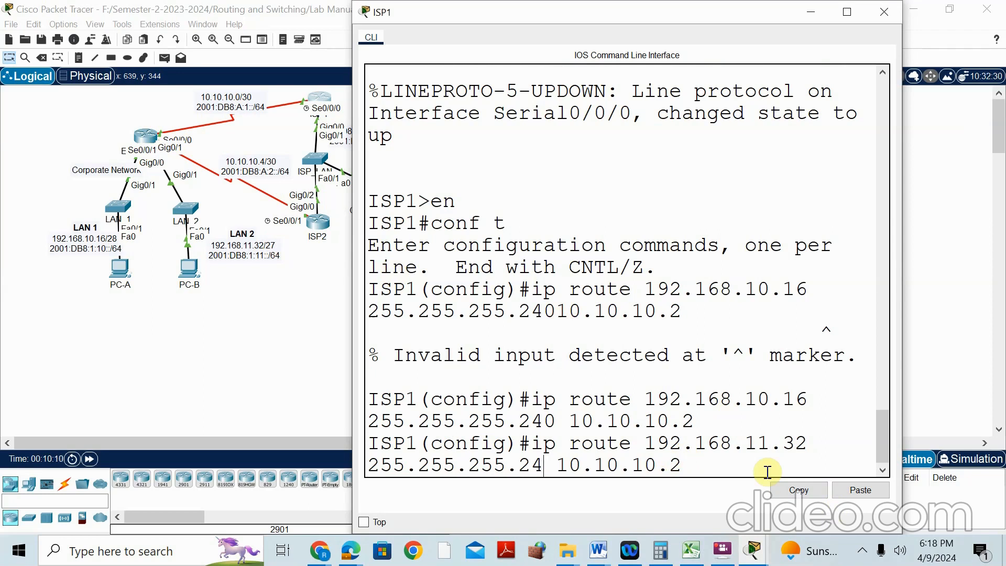
{"action": "type", "text": "24"}
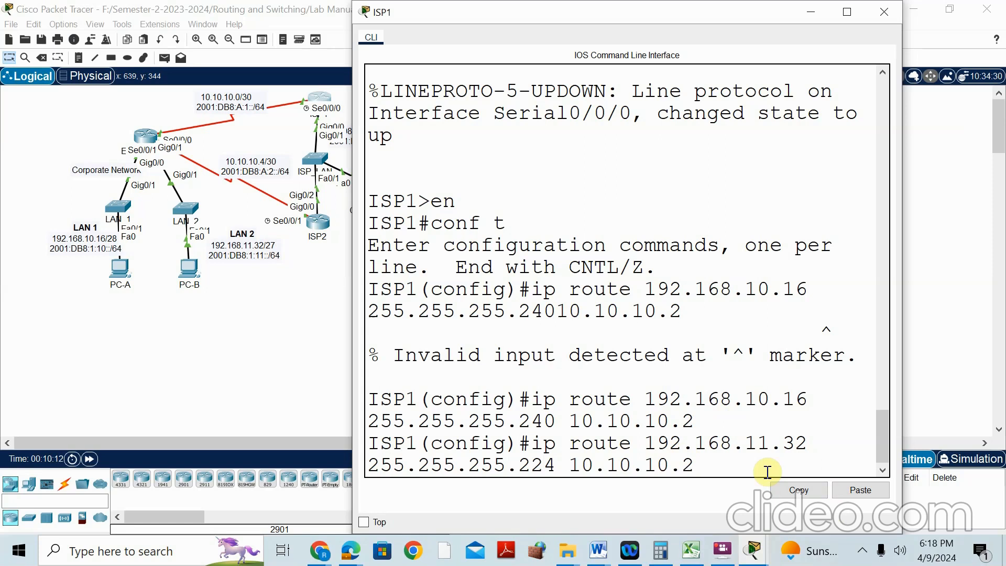
{"action": "key", "text": "Return"}
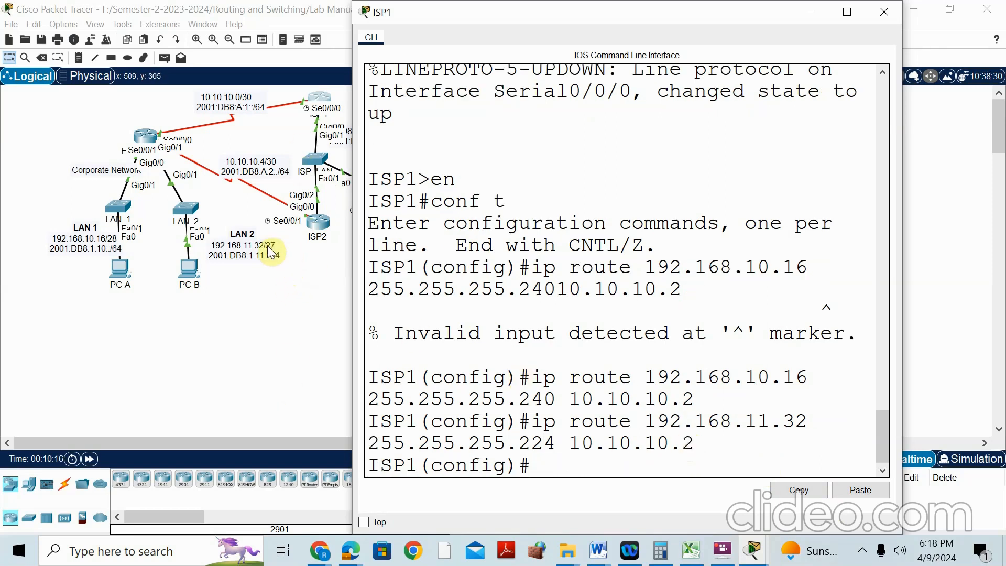
In the Word notes, duplicate the /28 working and edit it to 27 = 24 + 3, 255.255.255.224
{"action": "left_click", "coordinate": [598, 557]}
{"action": "left_click", "coordinate": [253, 435]}
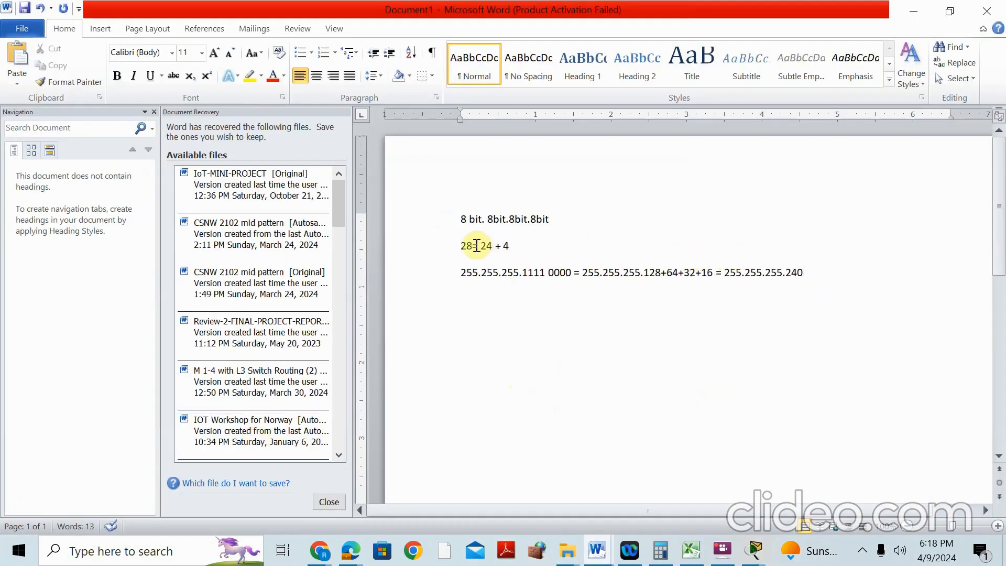
{"action": "left_click_drag", "start_coordinate": [462, 246], "coordinate": [844, 292]}
{"action": "key", "text": "ctrl+c"}
{"action": "left_click", "coordinate": [594, 333]}
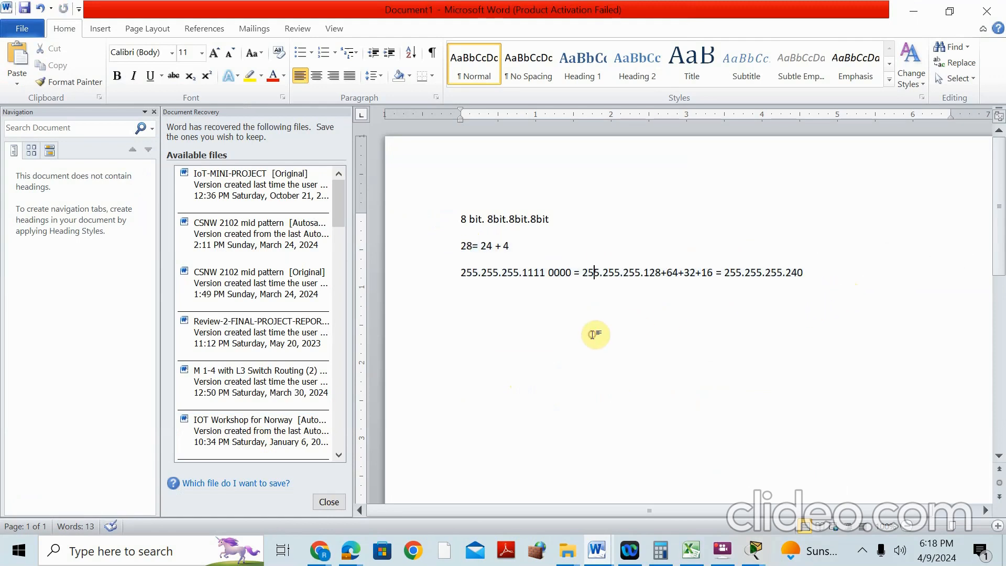
{"action": "key", "text": "Return"}
{"action": "key", "text": "ctrl+v"}
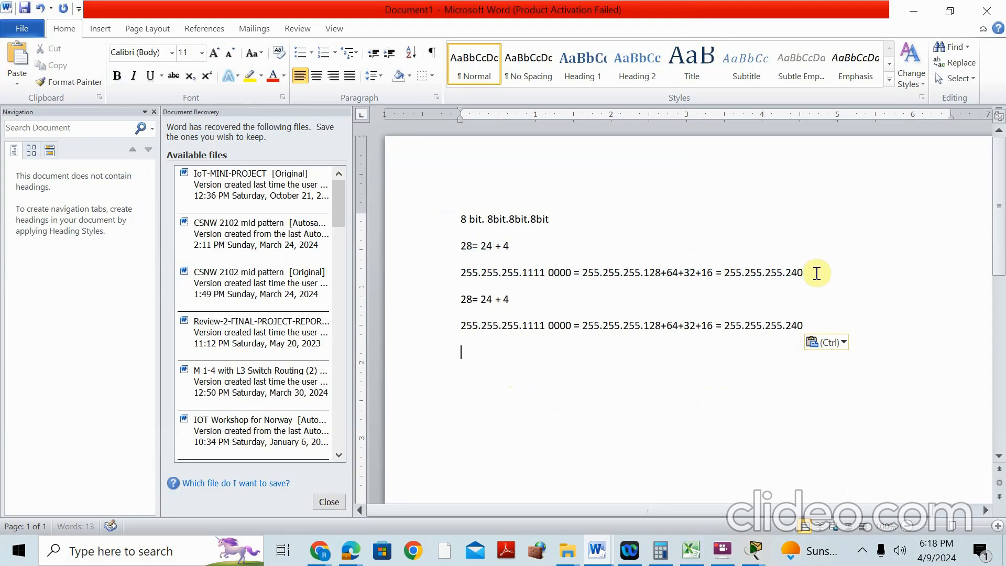
{"action": "left_click_drag", "start_coordinate": [468, 302], "coordinate": [502, 300]}
{"action": "type", "text": "7"}
{"action": "type", "text": "3"}
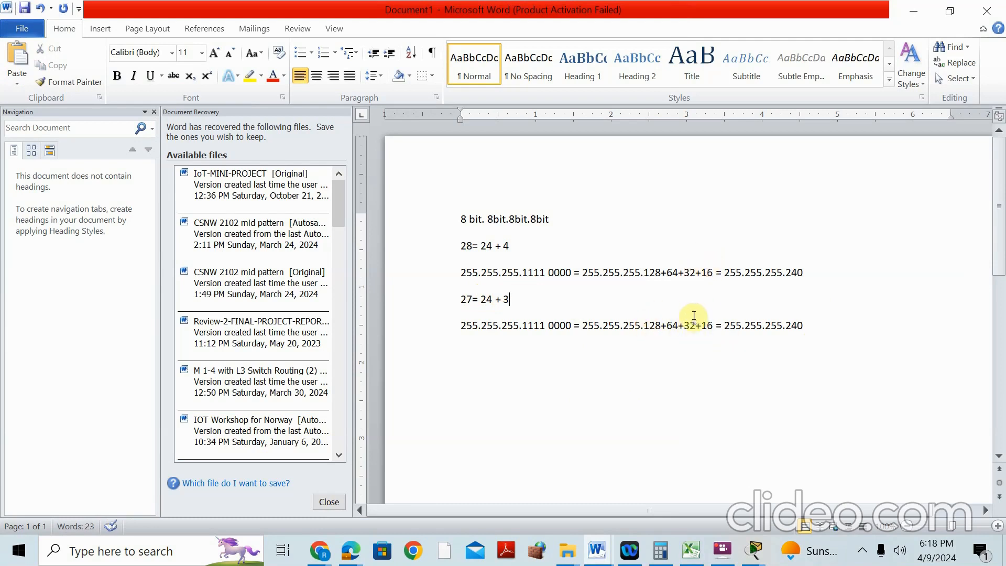
{"action": "left_click_drag", "start_coordinate": [697, 326], "coordinate": [716, 333]}
{"action": "key", "text": "Delete"}
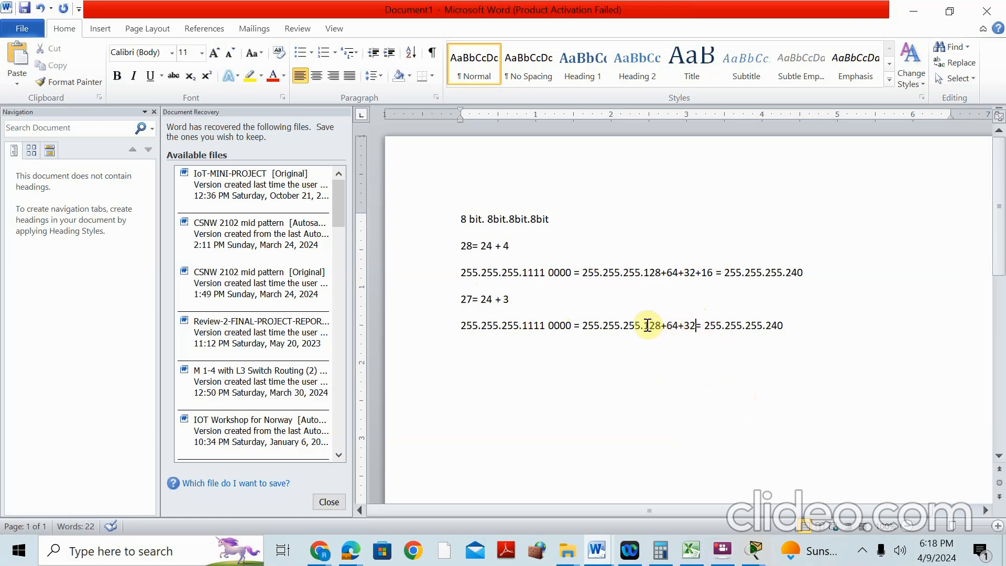
{"action": "left_click_drag", "start_coordinate": [772, 330], "coordinate": [787, 329]}
{"action": "type", "text": "24"}
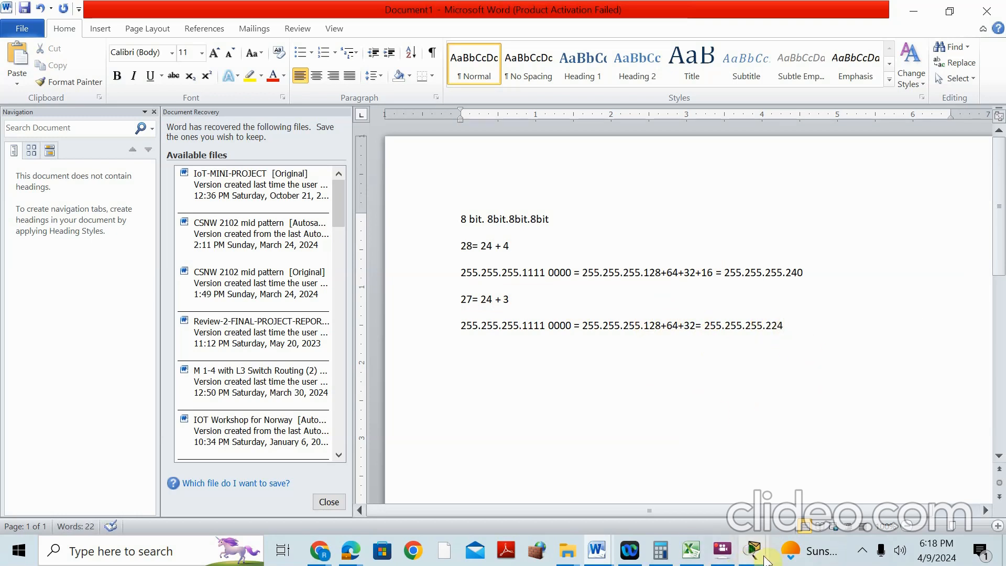
Back in ISP1's command line, check the 224 mask in the LAN 2 route
{"action": "mouse_move", "coordinate": [757, 555]}
{"action": "left_click", "coordinate": [925, 433]}
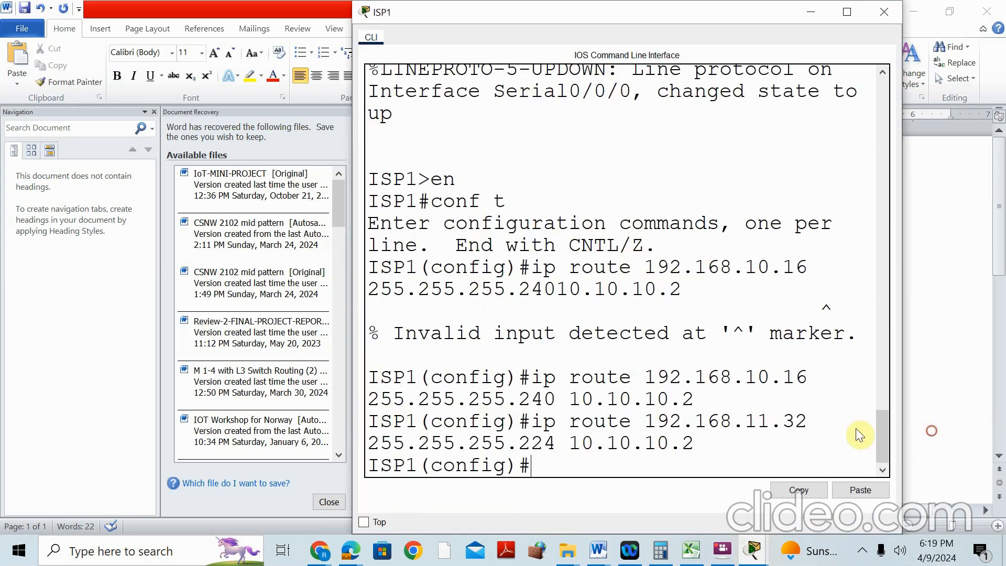
{"action": "left_click_drag", "start_coordinate": [555, 440], "coordinate": [520, 441]}
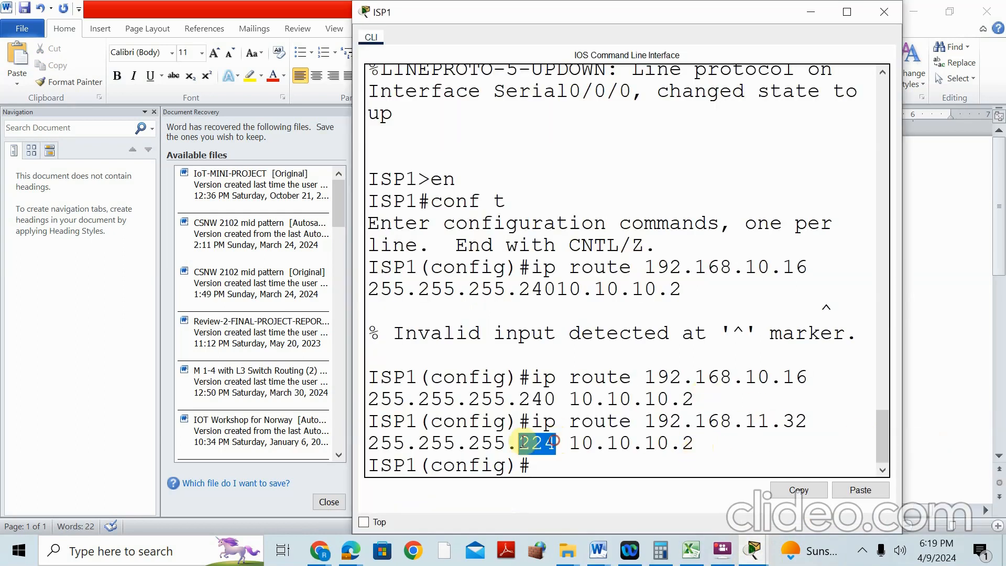
{"action": "left_click", "coordinate": [755, 550]}
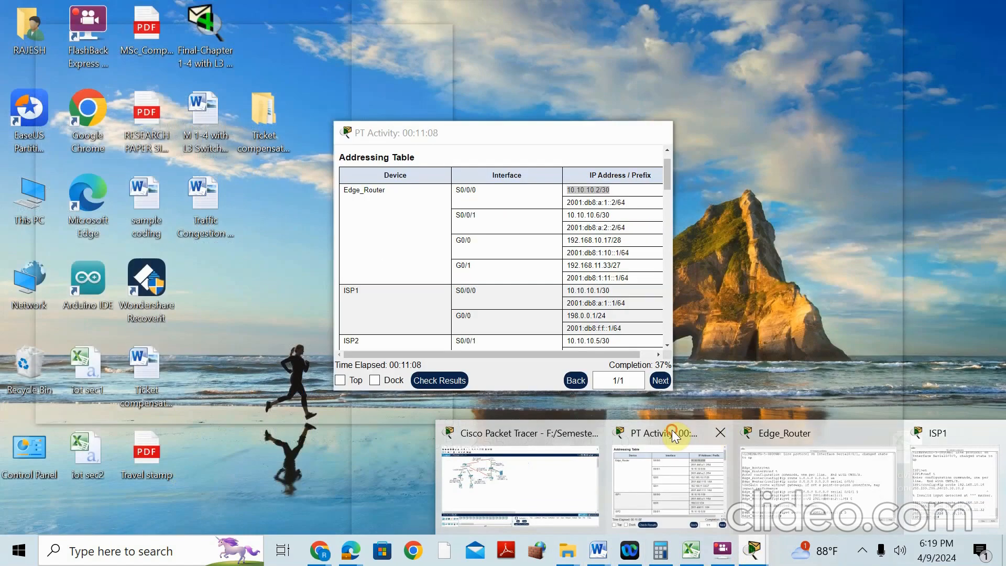
{"action": "left_click", "coordinate": [672, 430]}
{"action": "mouse_move", "coordinate": [349, 552]}
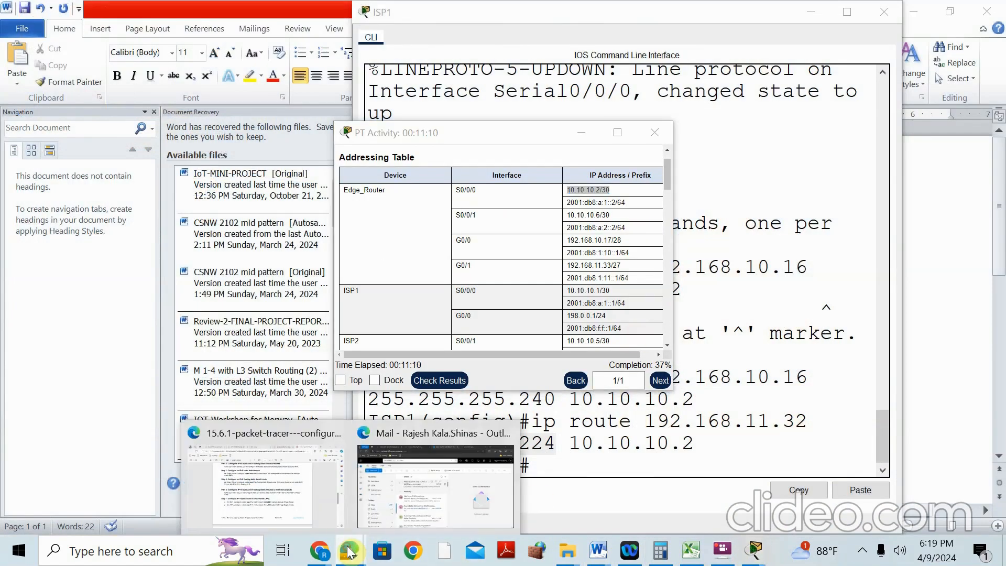
{"action": "left_click", "coordinate": [263, 437]}
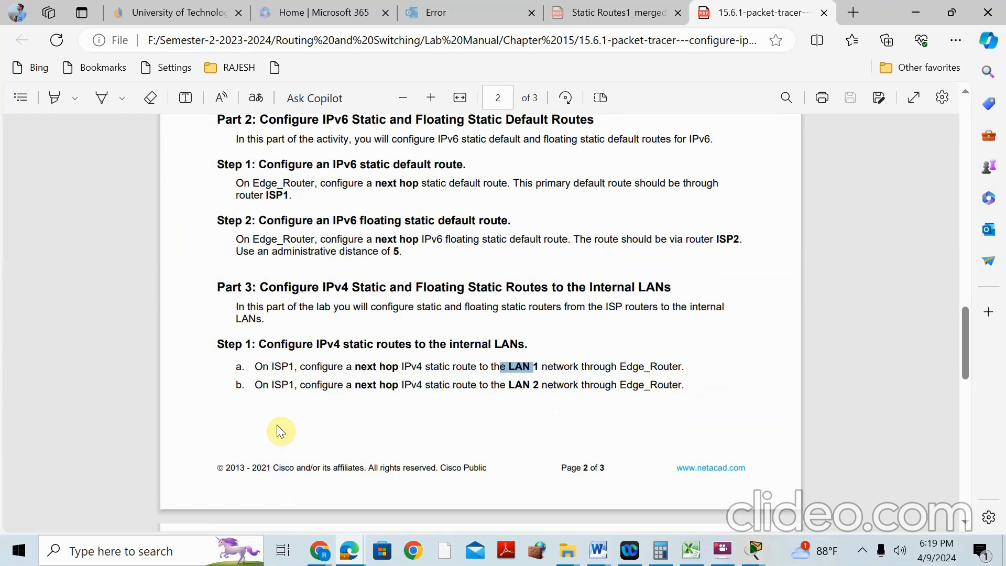
{"action": "scroll", "coordinate": [362, 343], "scroll_direction": "down", "scroll_amount": 5}
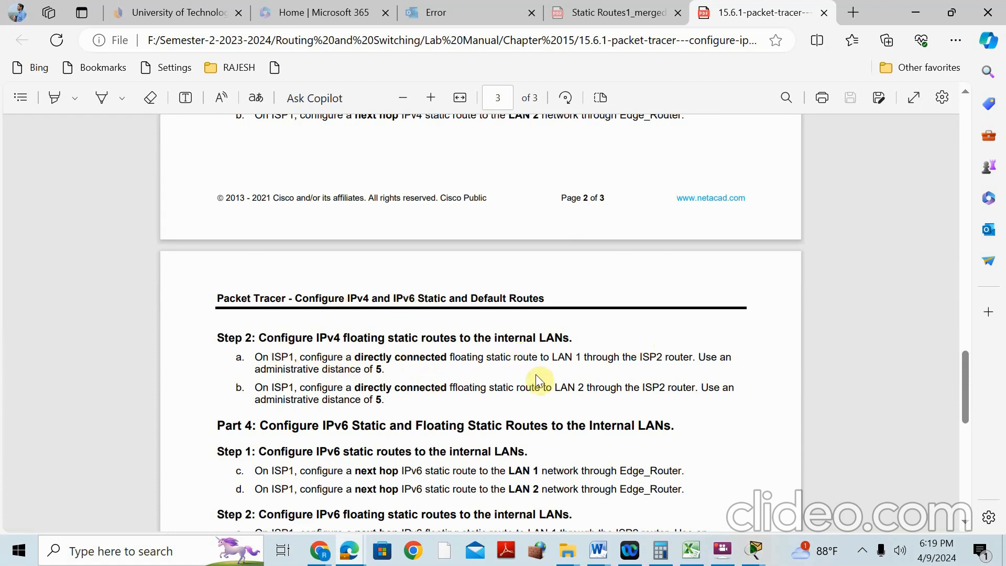
{"action": "scroll", "coordinate": [472, 231], "scroll_direction": "up", "scroll_amount": 2}
{"action": "scroll", "coordinate": [483, 379], "scroll_direction": "down", "scroll_amount": 2}
{"action": "scroll", "coordinate": [445, 367], "scroll_direction": "down", "scroll_amount": 2}
{"action": "scroll", "coordinate": [383, 220], "scroll_direction": "up", "scroll_amount": 3}
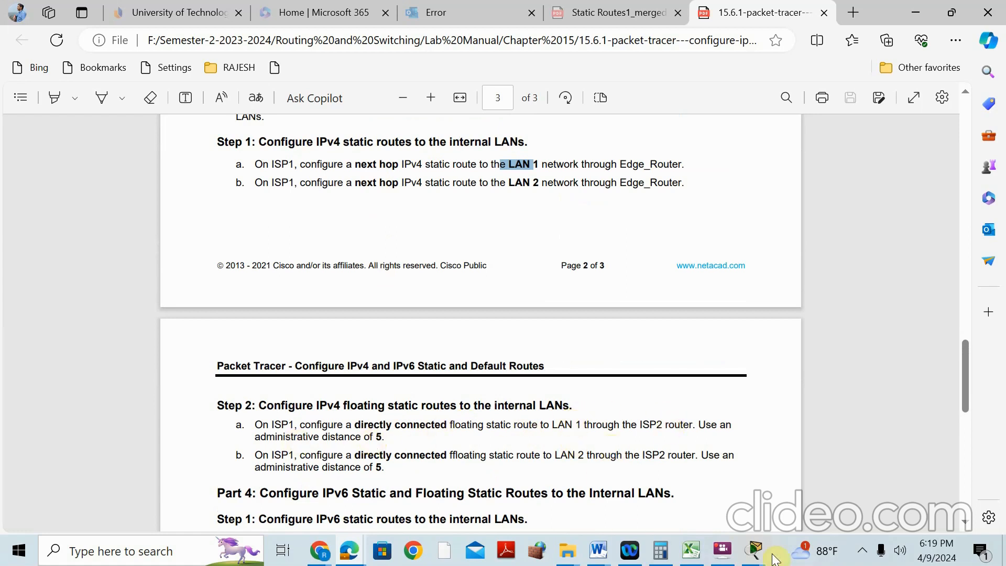
{"action": "left_click", "coordinate": [755, 550]}
{"action": "left_click", "coordinate": [510, 443]}
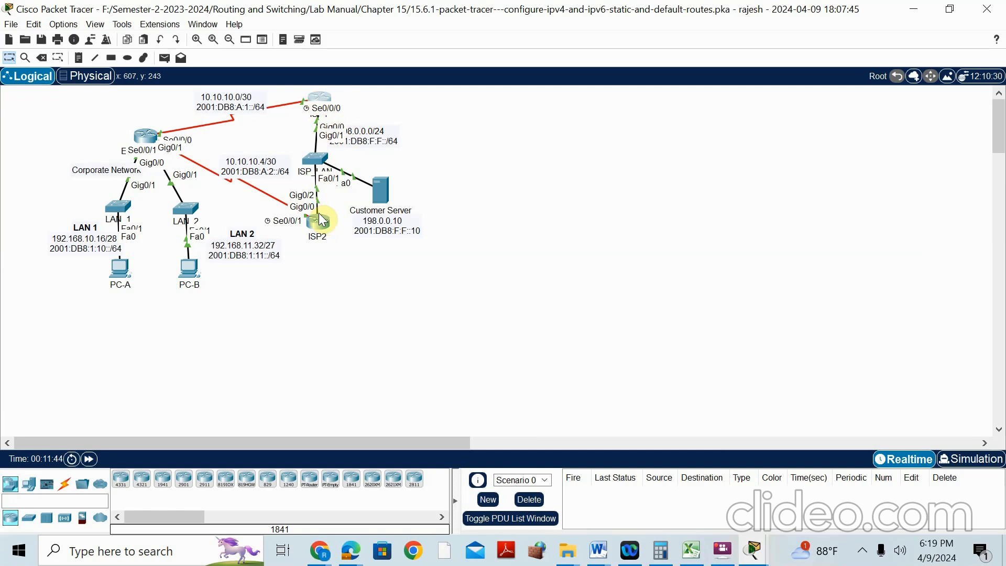
On ISP1, add a directly connected route to 192.168.10.16 255.255.255.240 out gigabitEthernet 0/0
{"action": "left_click", "coordinate": [328, 95]}
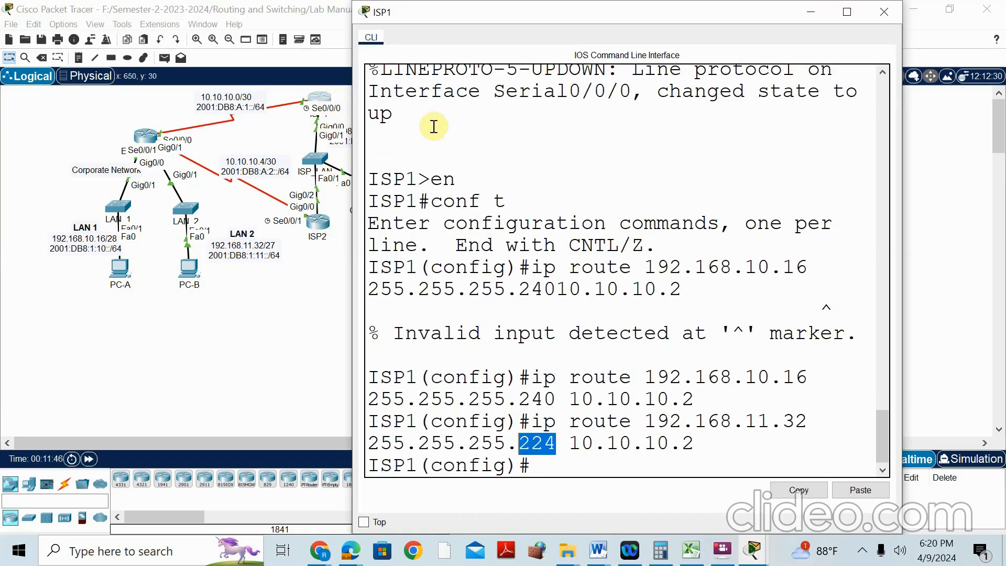
{"action": "left_click", "coordinate": [603, 465]}
{"action": "type", "text": "ip route"}
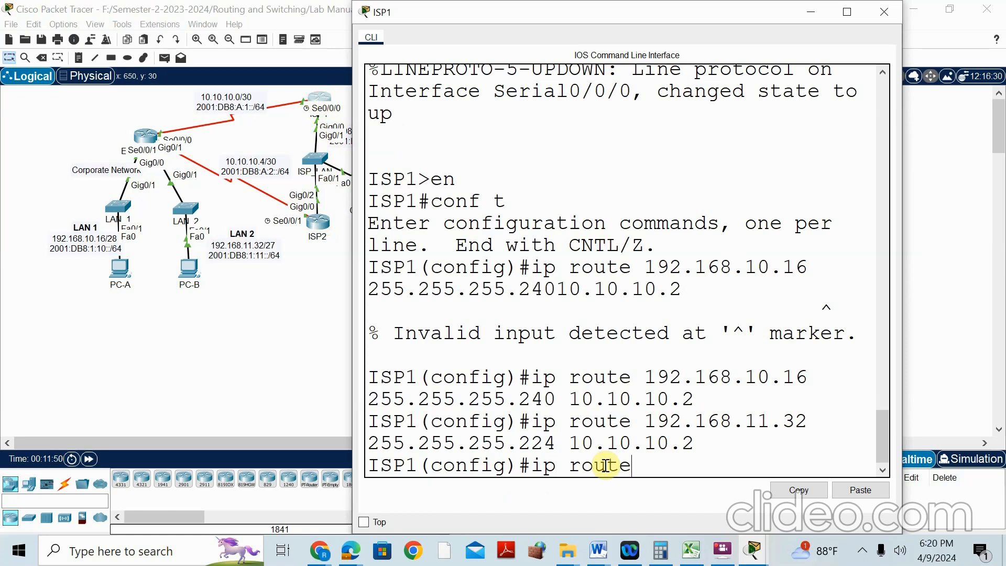
{"action": "type", "text": " 192.168.10.16"}
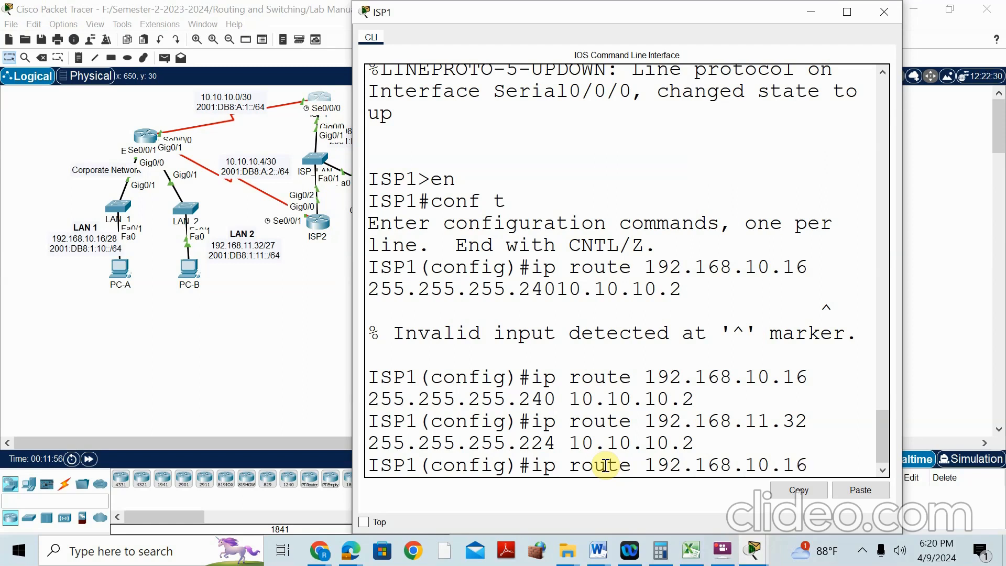
{"action": "type", "text": "255.25"}
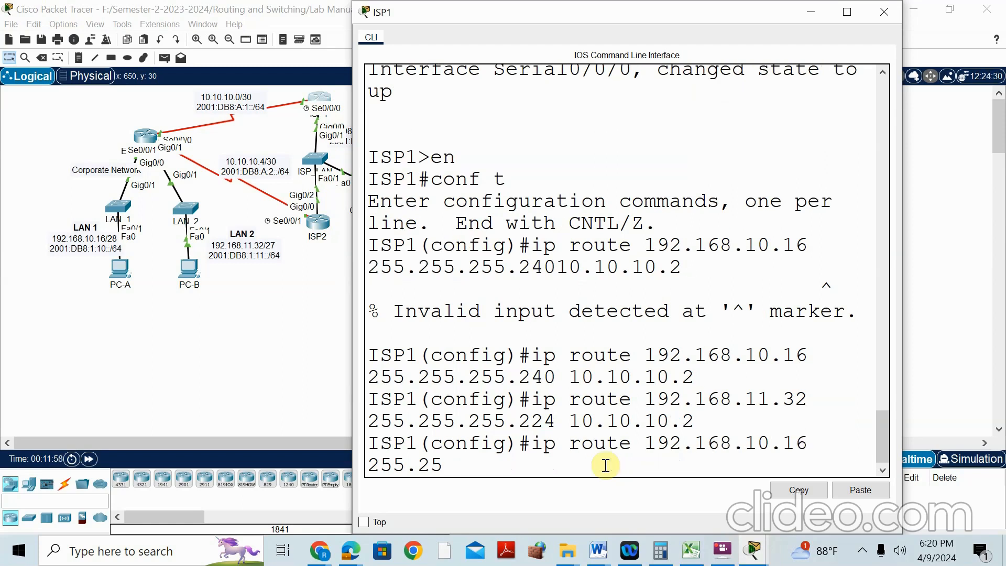
{"action": "type", "text": "5.255.240"}
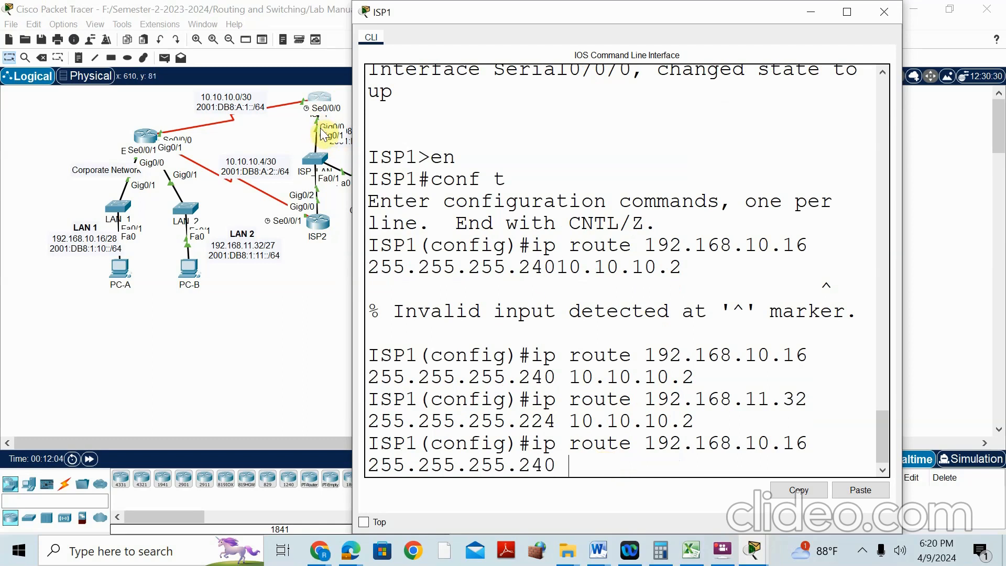
{"action": "type", "text": " gi"}
{"action": "key", "text": "Tab"}
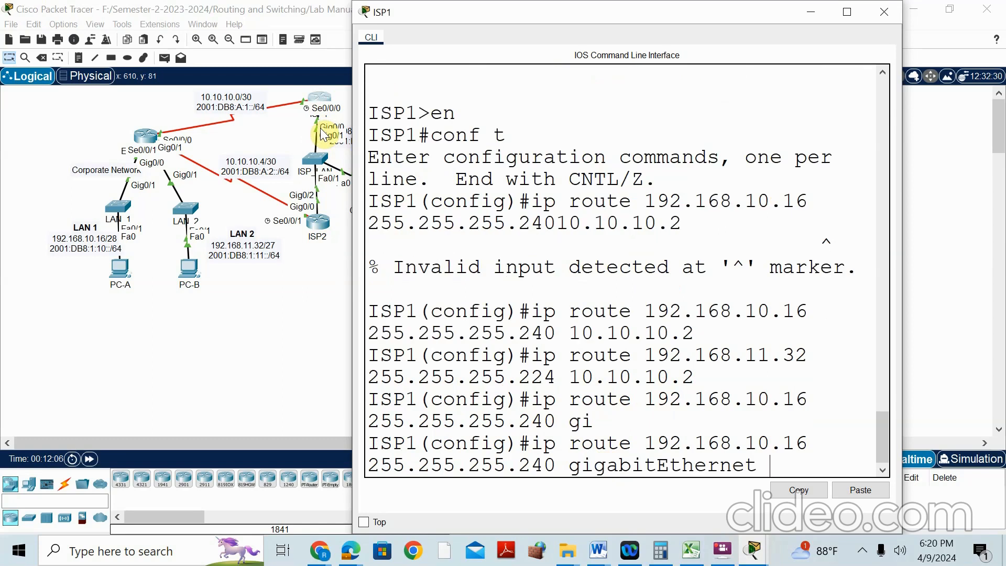
{"action": "type", "text": "0/0 5"}
{"action": "key", "text": "Return"}
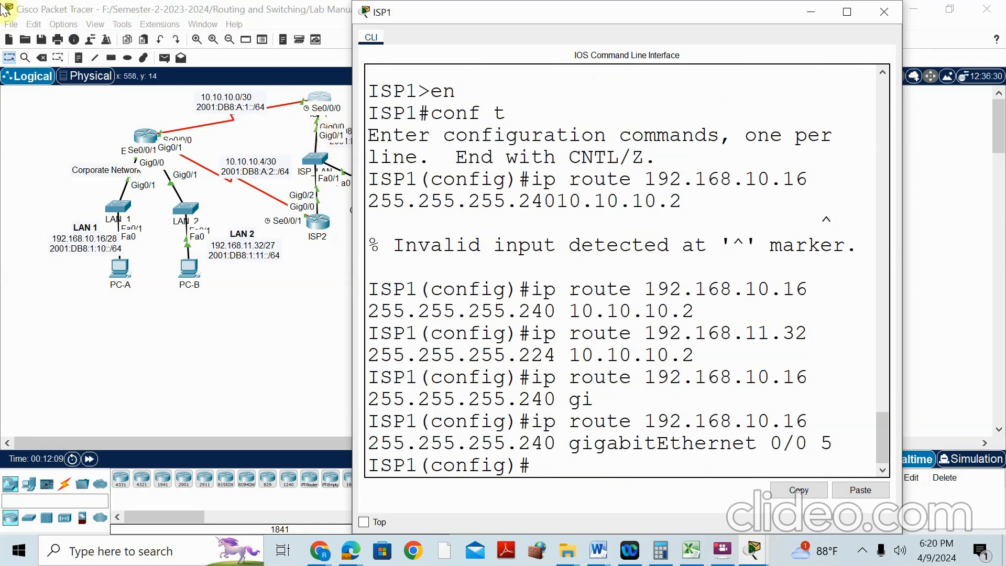
Add the floating route 192.168.11.32 255.255.255.224 out gigabitEthernet 0/0 with distance 5
{"action": "type", "text": "ip route 192.168.11.3"}
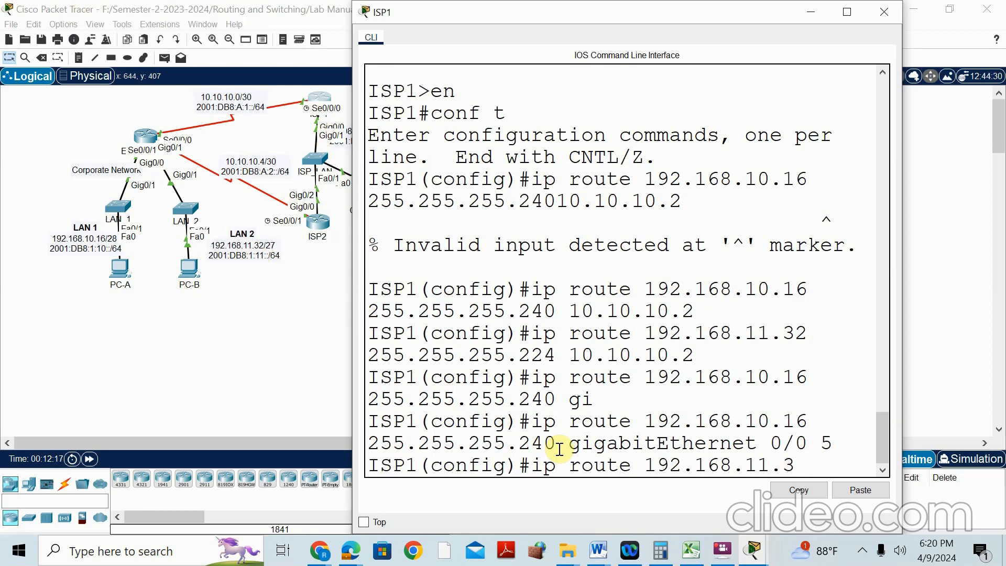
{"action": "type", "text": "2 255.255.255.224 gig"}
{"action": "key", "text": "Tab"}
{"action": "type", "text": "0/0 5"}
{"action": "key", "text": "Return"}
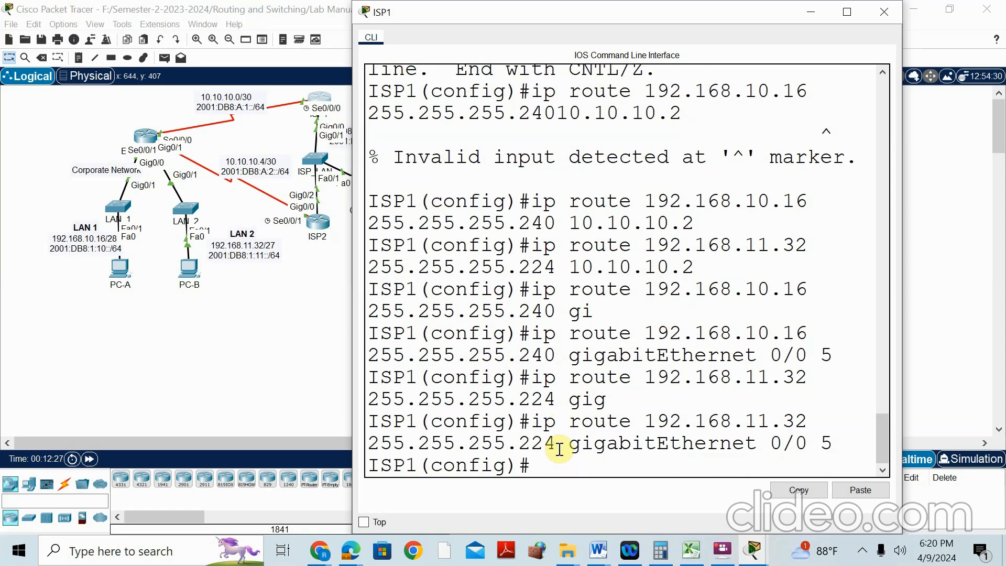
{"action": "left_click", "coordinate": [753, 551]}
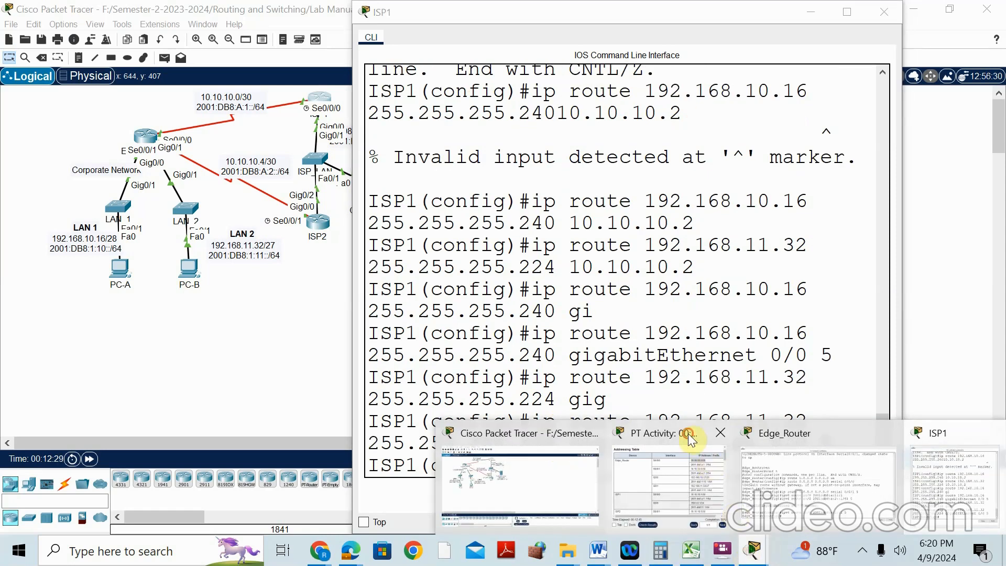
Check the addressing table and scroll the lab manual to Part 4's IPv6 static route steps
{"action": "left_click", "coordinate": [691, 438]}
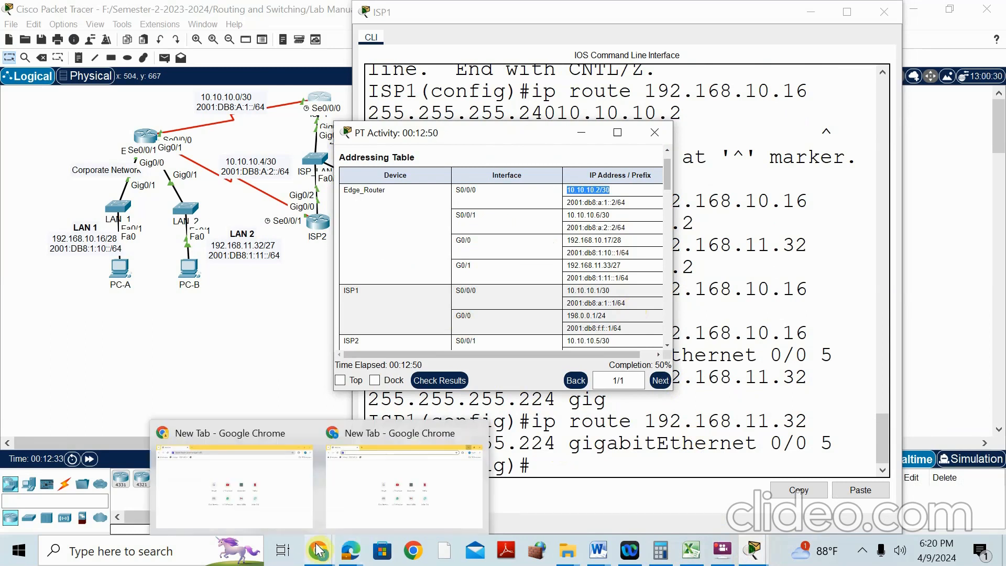
{"action": "mouse_move", "coordinate": [352, 554]}
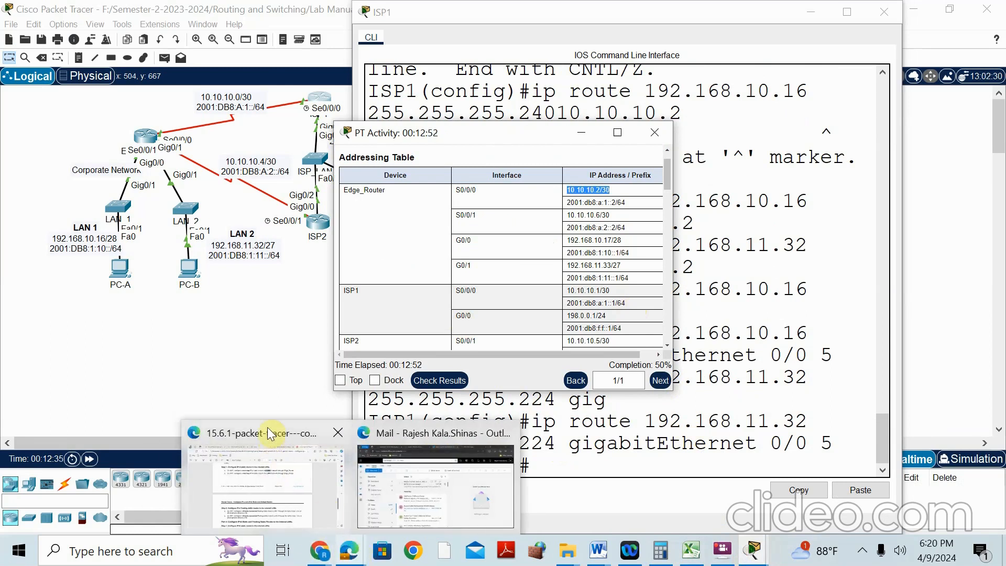
{"action": "left_click", "coordinate": [268, 435]}
{"action": "scroll", "coordinate": [412, 306], "scroll_direction": "down", "scroll_amount": 3}
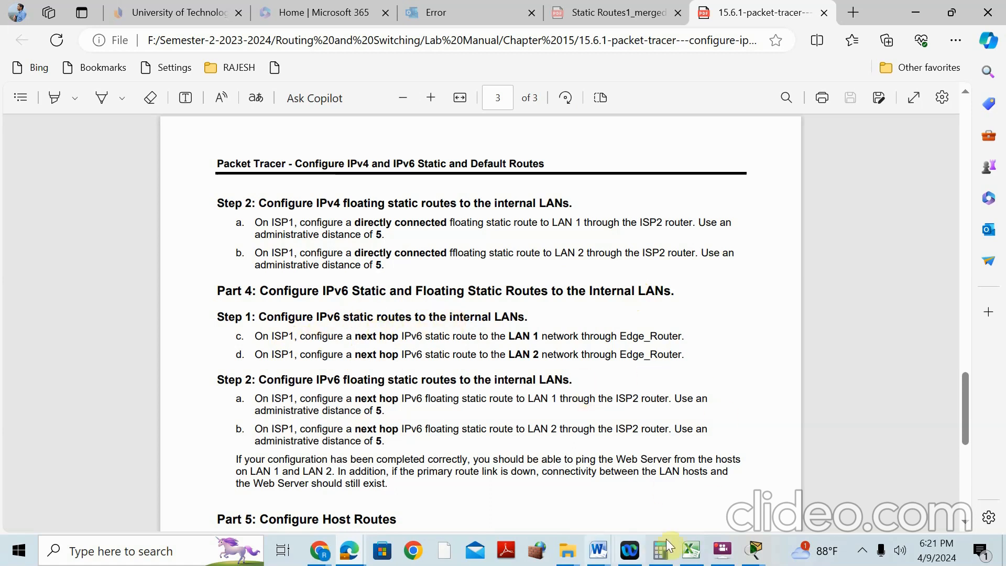
Move between the topology, lab manual and ISP1 CLI, ending on the main topology view
{"action": "left_click", "coordinate": [755, 551]}
{"action": "left_click", "coordinate": [545, 449]}
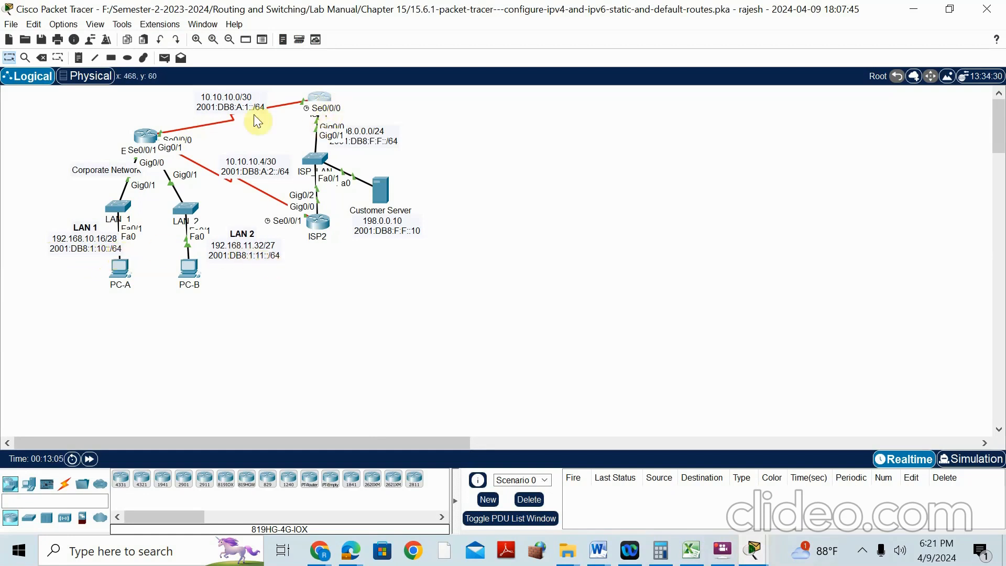
{"action": "left_click", "coordinate": [763, 558]}
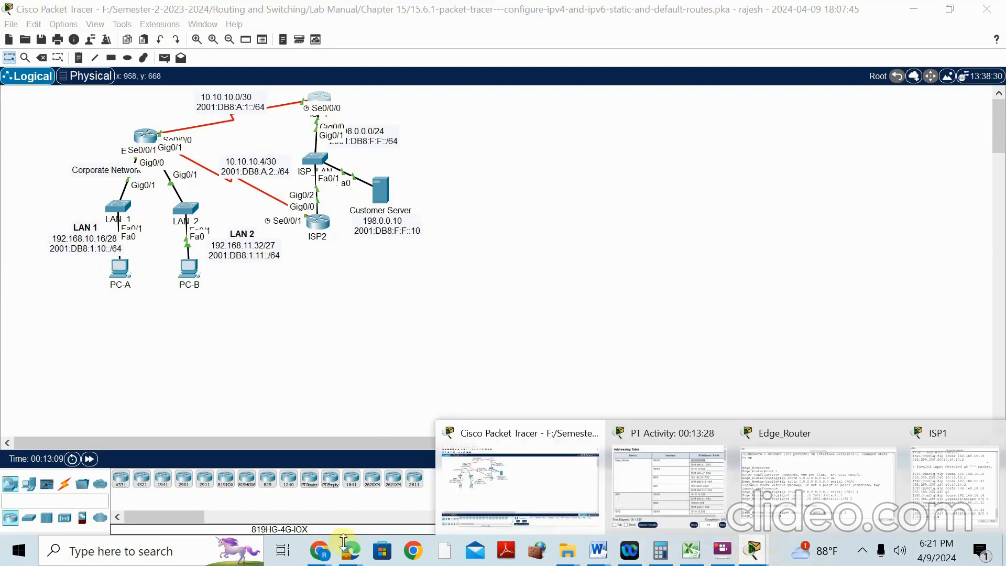
{"action": "mouse_move", "coordinate": [347, 548]}
{"action": "left_click", "coordinate": [286, 448]}
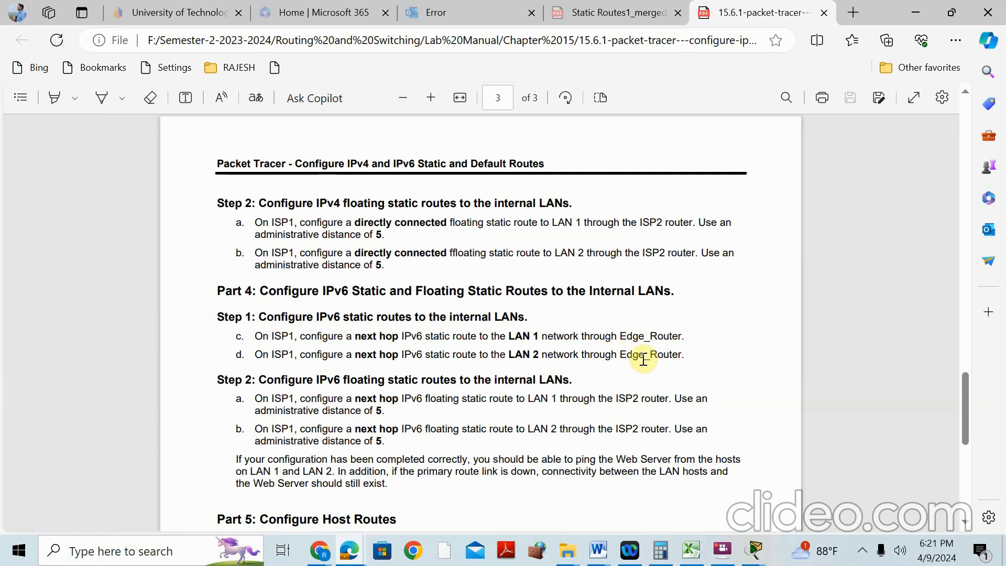
{"action": "left_click", "coordinate": [753, 548]}
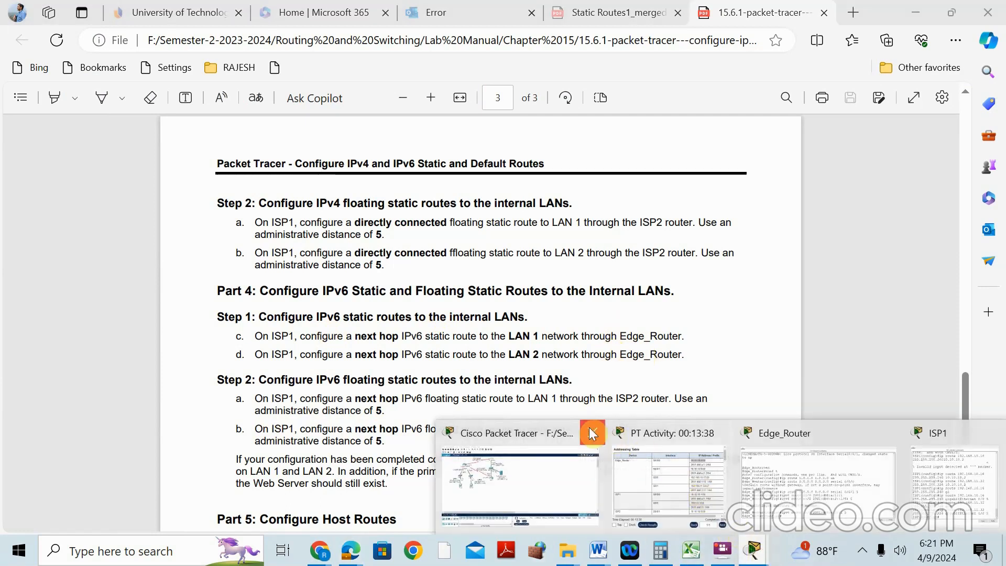
{"action": "left_click", "coordinate": [922, 433]}
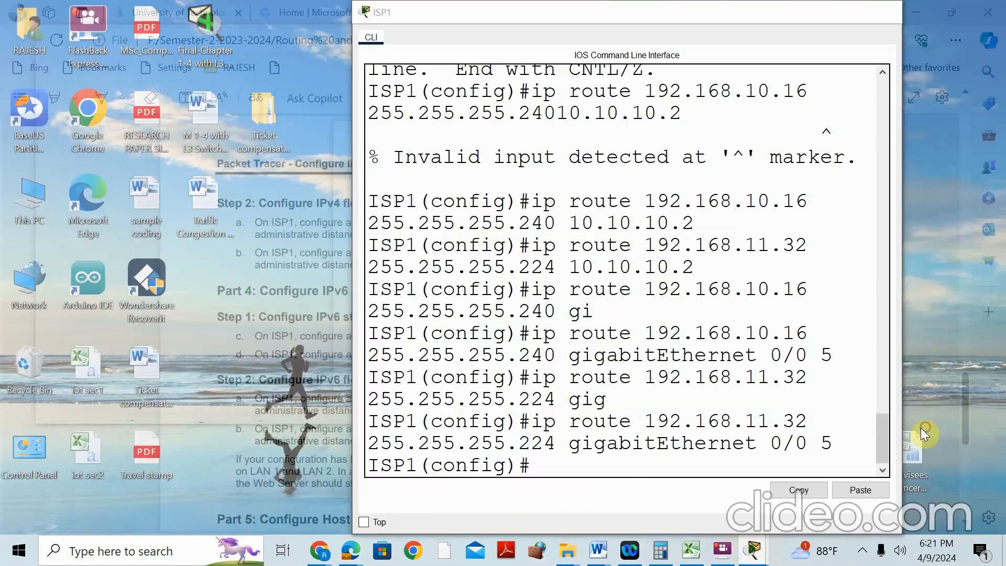
{"action": "left_click", "coordinate": [753, 548]}
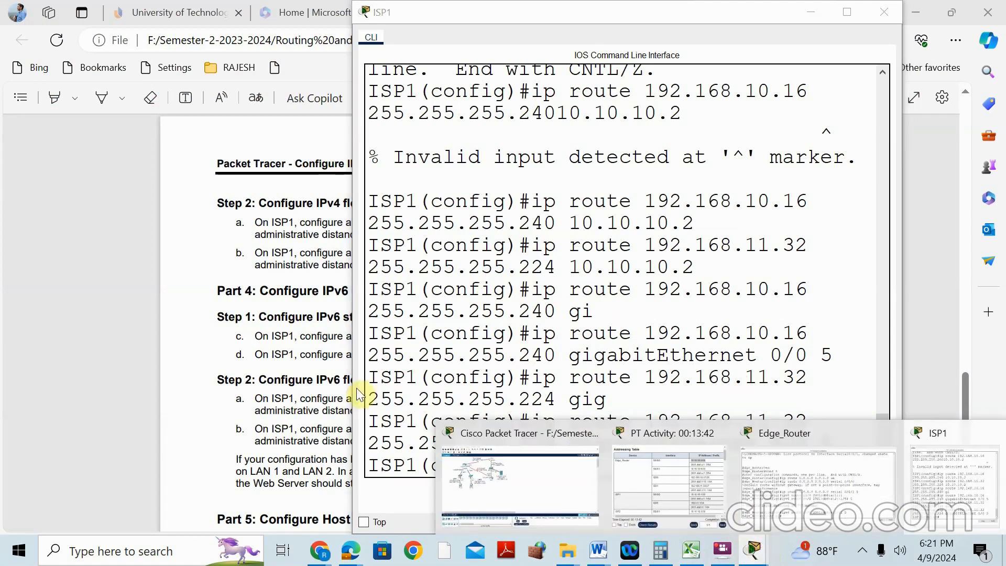
{"action": "left_click", "coordinate": [463, 438]}
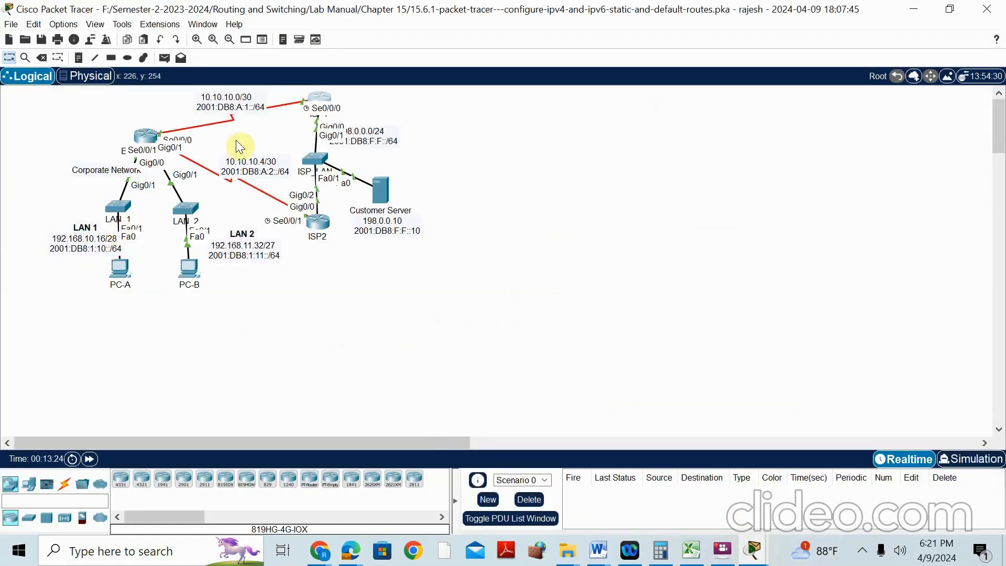
On ISP1, type ipv6 route 2001:DB8:1:10::/64 and copy Edge_Router's 2001:db8:a:1::2/64 from the Addressing Table
{"action": "left_click", "coordinate": [317, 94]}
{"action": "type", "text": "ipv6 route"}
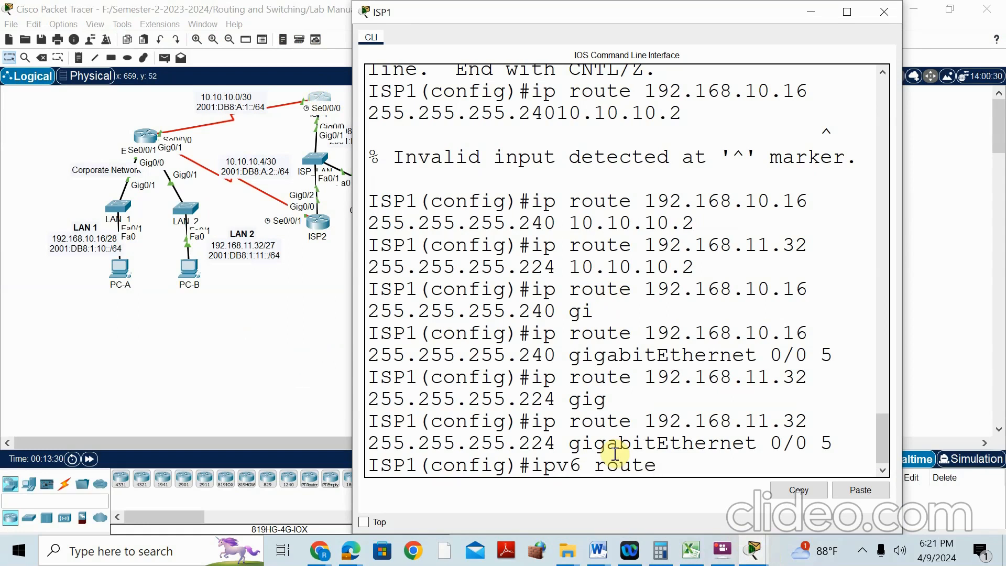
{"action": "type", "text": " 2001:DB8:1:"}
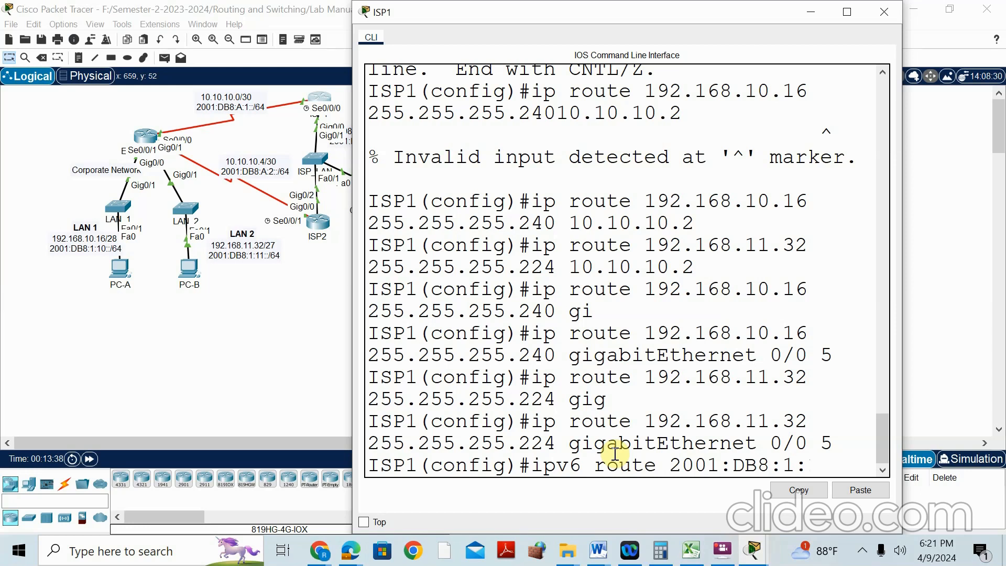
{"action": "type", "text": "10::/64"}
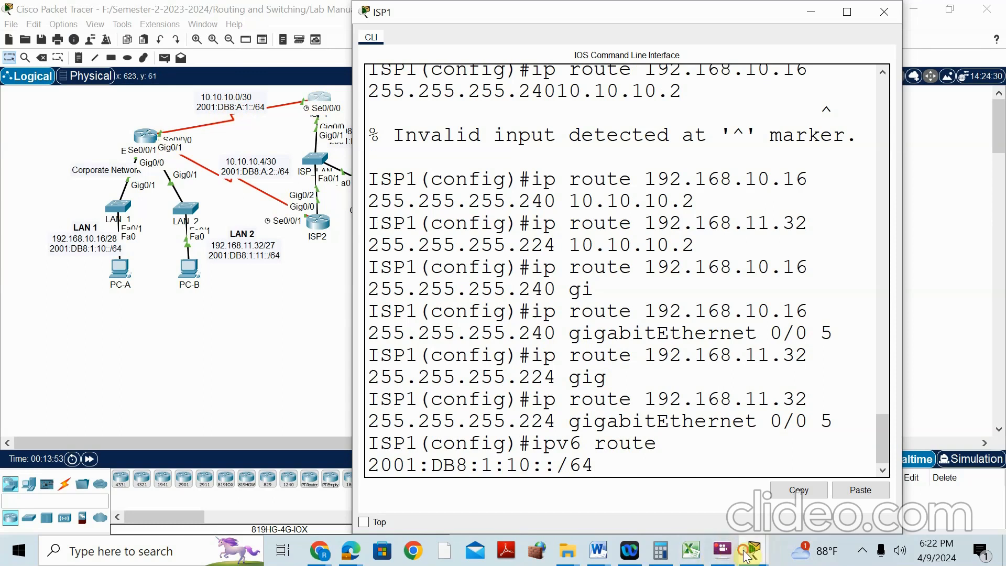
{"action": "mouse_move", "coordinate": [748, 556]}
{"action": "left_click", "coordinate": [680, 434]}
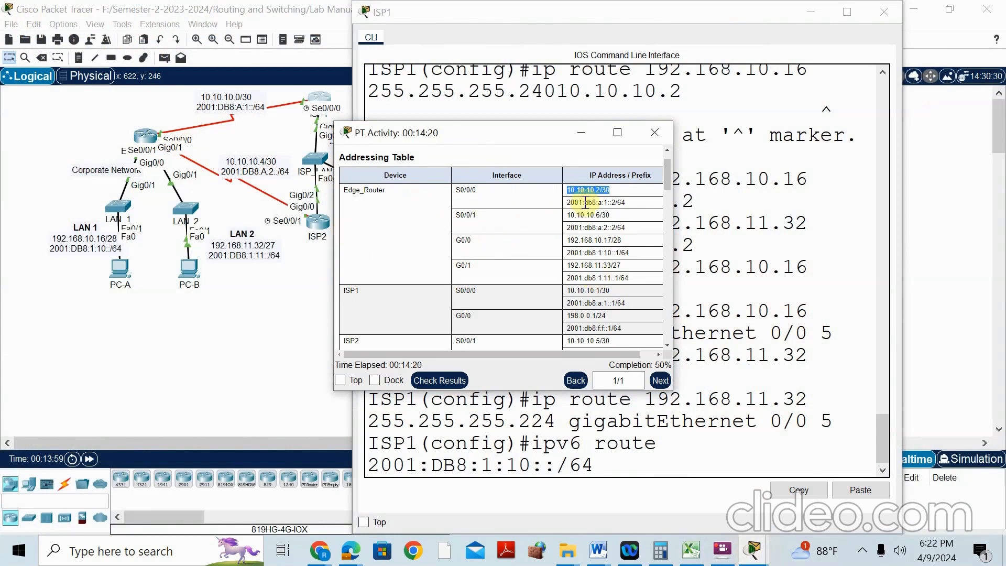
{"action": "left_click_drag", "start_coordinate": [566, 202], "coordinate": [631, 206]}
{"action": "key", "text": "ctrl+c"}
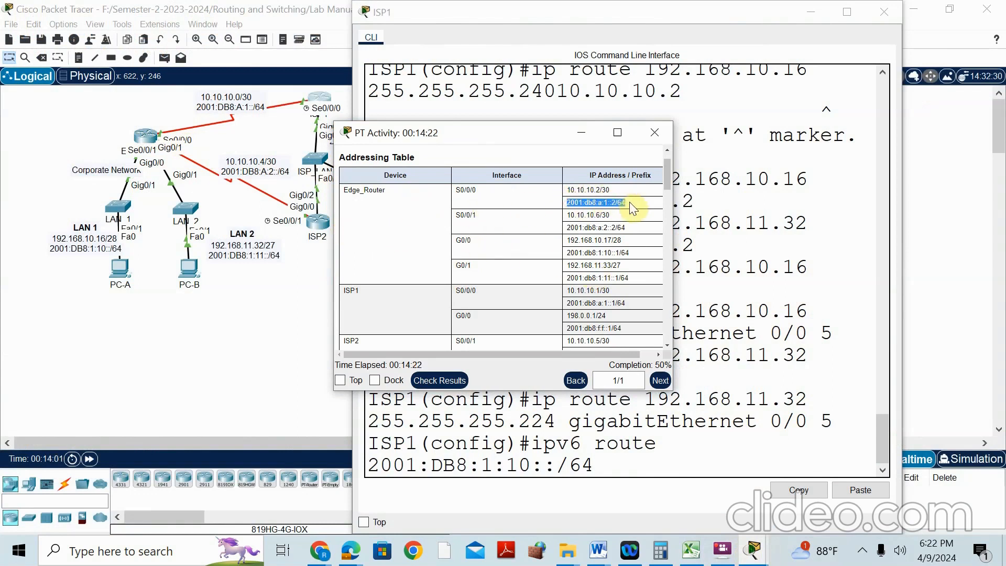
{"action": "right_click", "coordinate": [630, 204]}
{"action": "left_click", "coordinate": [635, 218]}
Paste the copied next hop into the command and submit it; IOS rejects it as invalid input
{"action": "left_click", "coordinate": [646, 466]}
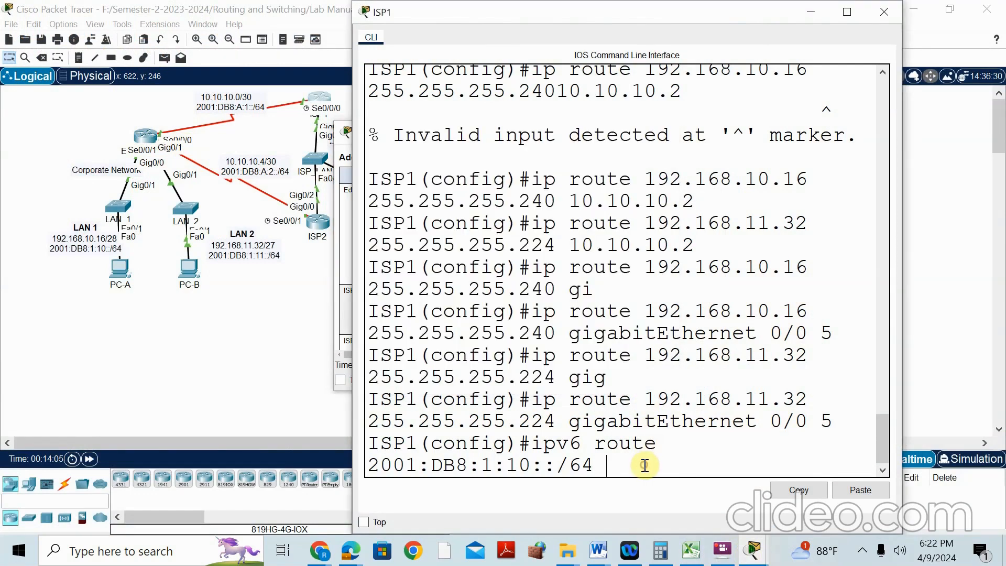
{"action": "right_click", "coordinate": [645, 465]}
{"action": "left_click", "coordinate": [665, 493]}
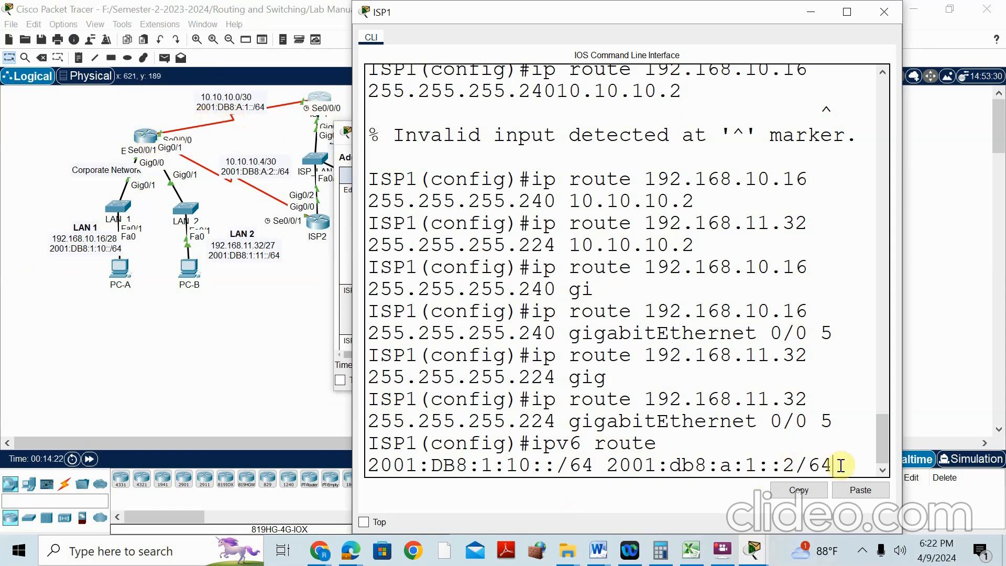
{"action": "key", "text": "Return"}
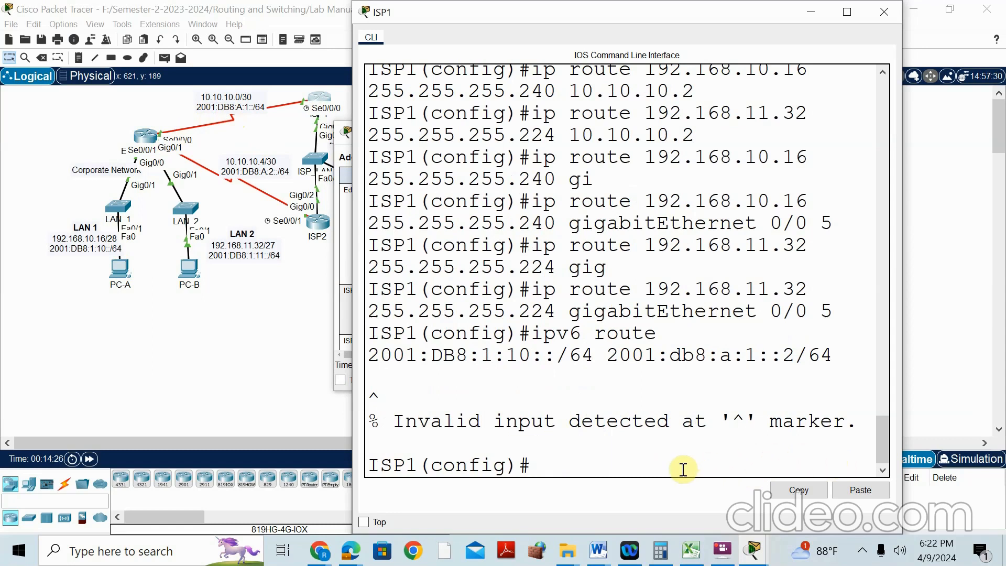
Resubmit the LAN 1 IPv6 route to 2001:DB8:1:10::/64 with next hop 2001:db8:a:1::2, without /64
{"action": "key", "text": "Up"}
{"action": "key", "text": "BackSpace"}
{"action": "key", "text": "BackSpace"}
{"action": "key", "text": "BackSpace"}
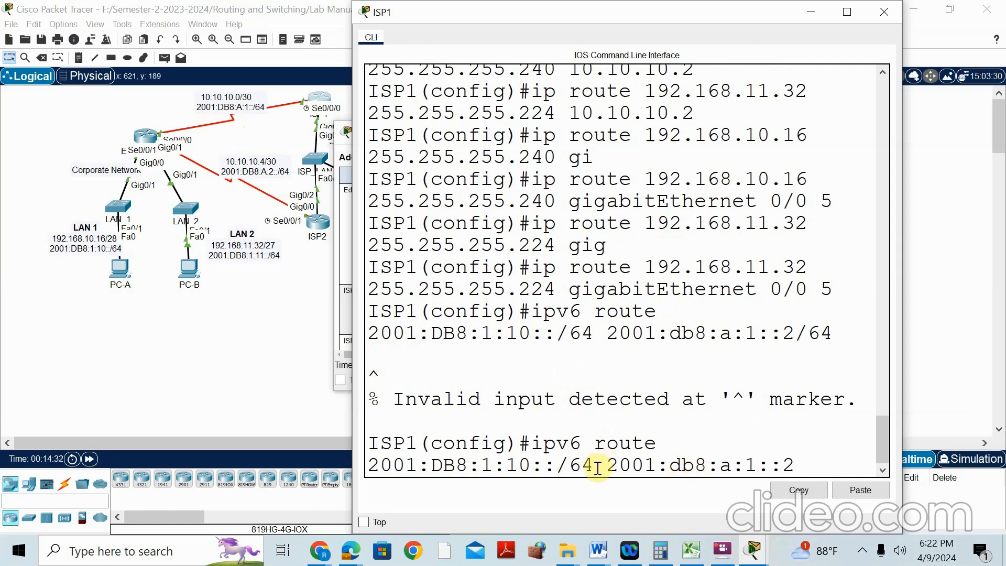
{"action": "left_click_drag", "start_coordinate": [594, 465], "coordinate": [368, 466]}
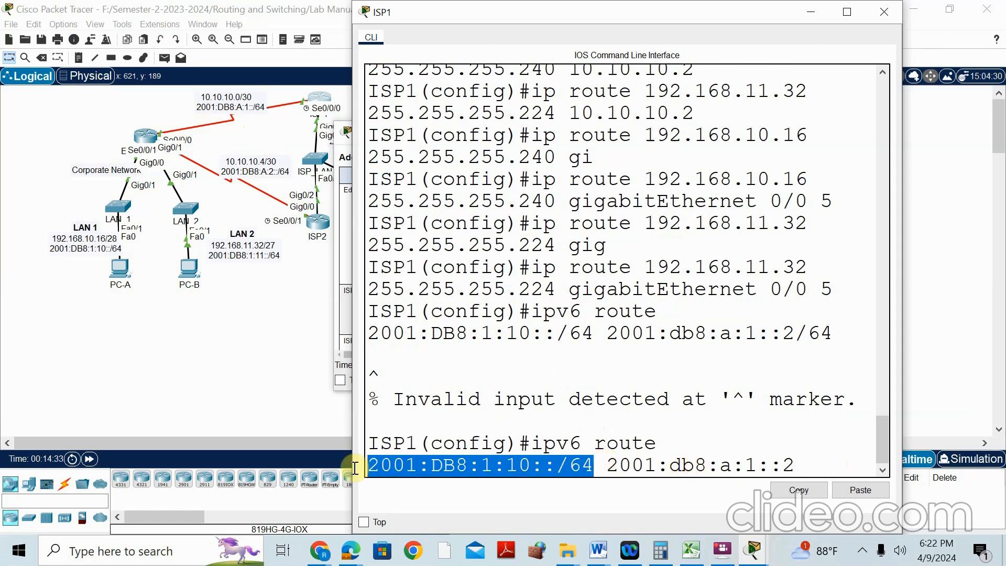
{"action": "left_click", "coordinate": [796, 463]}
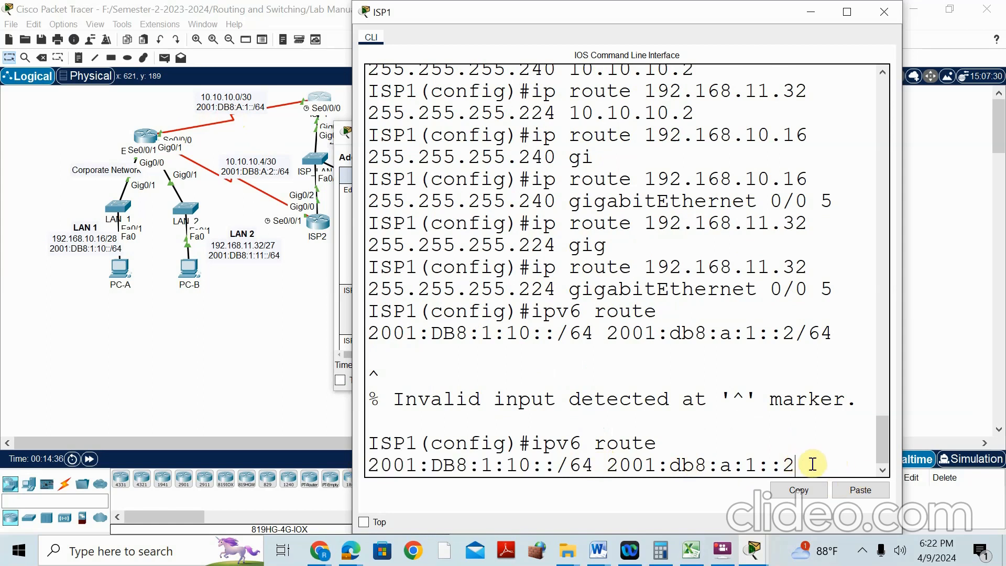
{"action": "key", "text": "Return"}
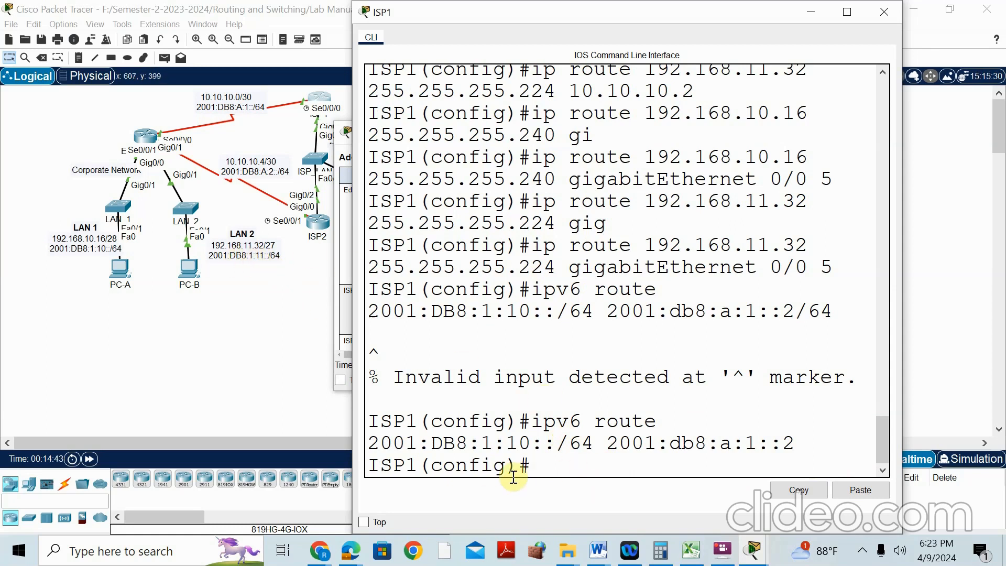
Add the LAN 2 IPv6 route to 2001:DB8:1:11::/64 via 2001:db8:a:1::2
{"action": "key", "text": "Up"}
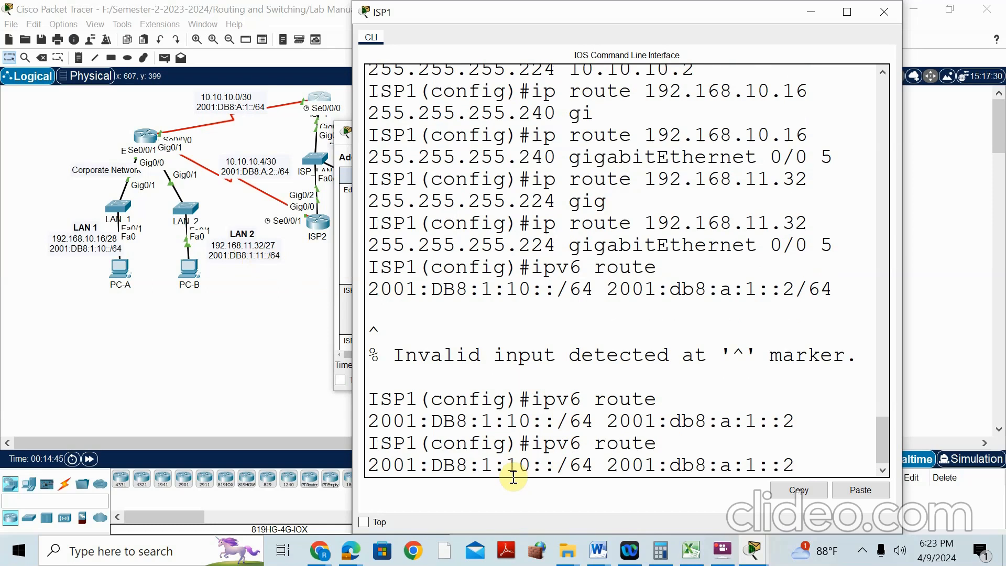
{"action": "key", "text": "BackSpace"}
{"action": "type", "text": "1"}
{"action": "key", "text": "Return"}
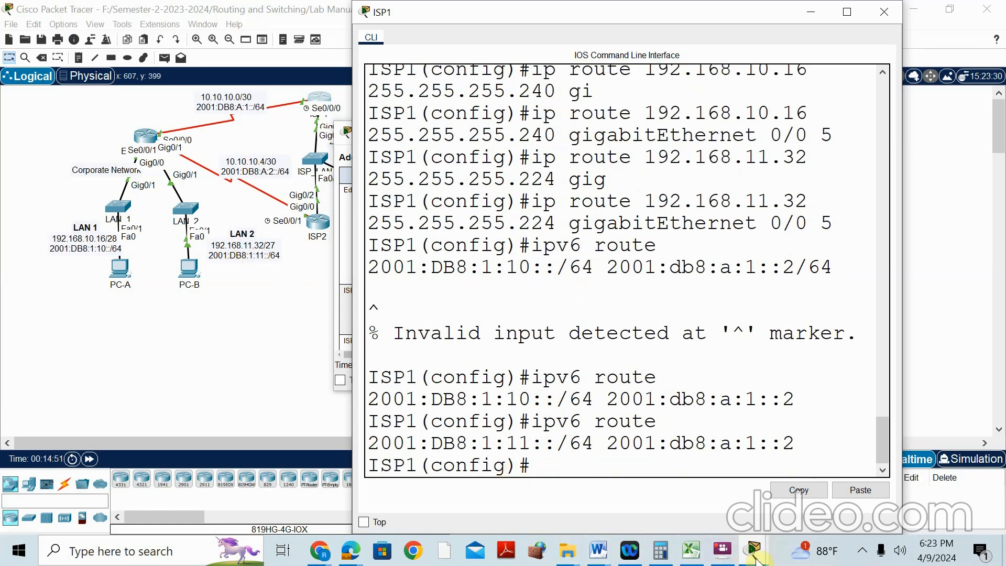
Check the addressing table, then return to the lab manual PDF
{"action": "left_click", "coordinate": [753, 550]}
{"action": "left_click", "coordinate": [682, 439]}
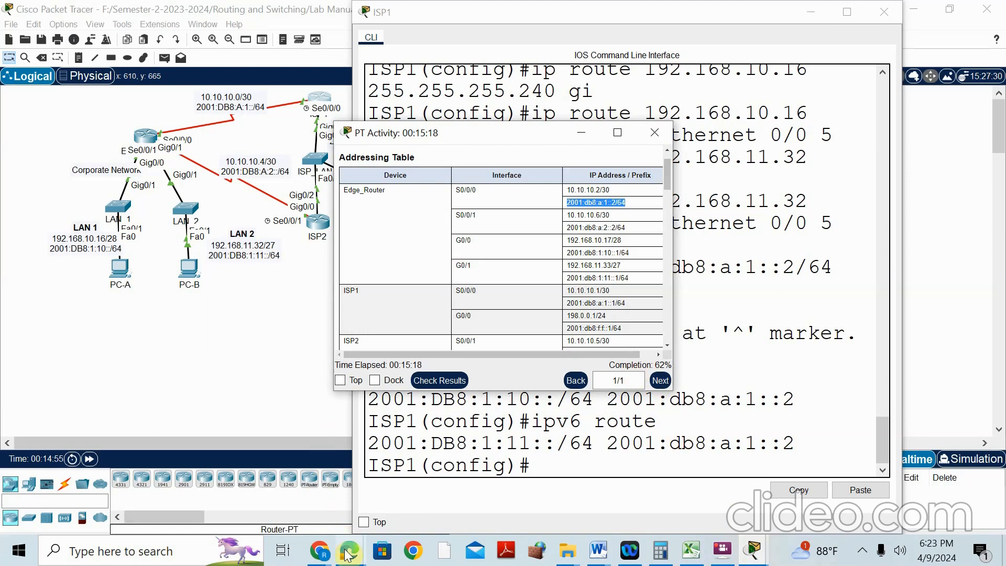
{"action": "mouse_move", "coordinate": [347, 554]}
{"action": "left_click", "coordinate": [291, 462]}
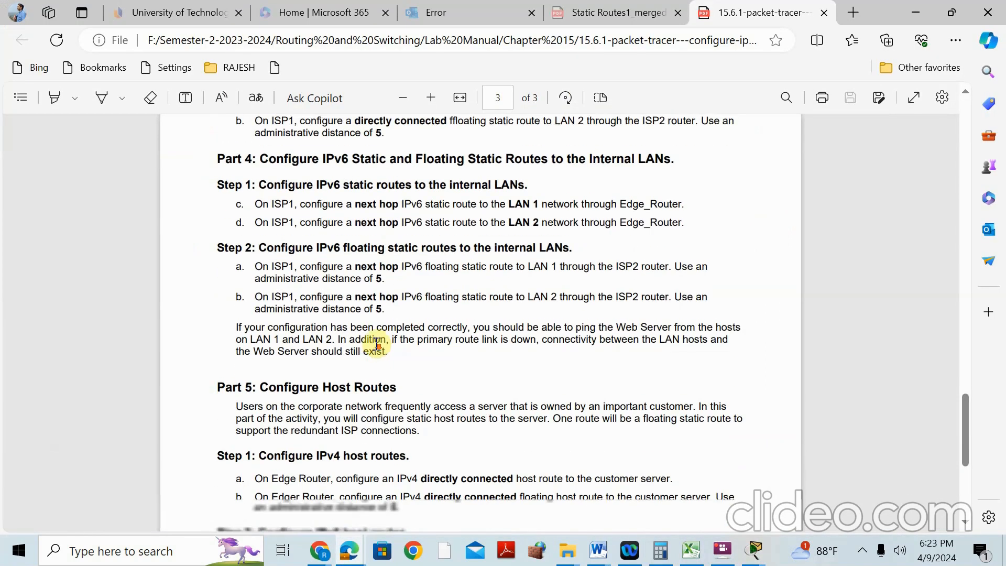
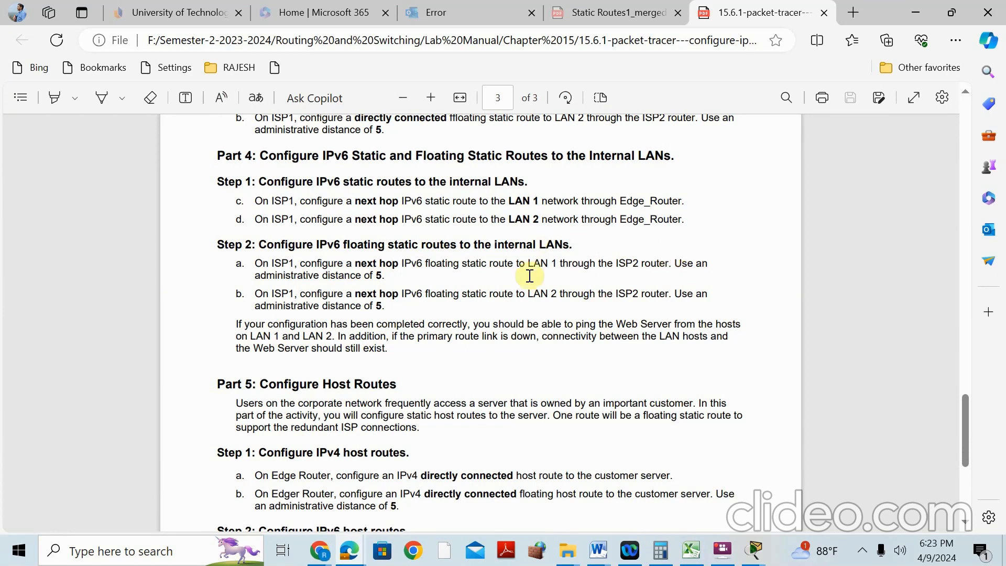
Switch from the Edge lab manual to the Packet Tracer network topology window
{"action": "left_click", "coordinate": [755, 550]}
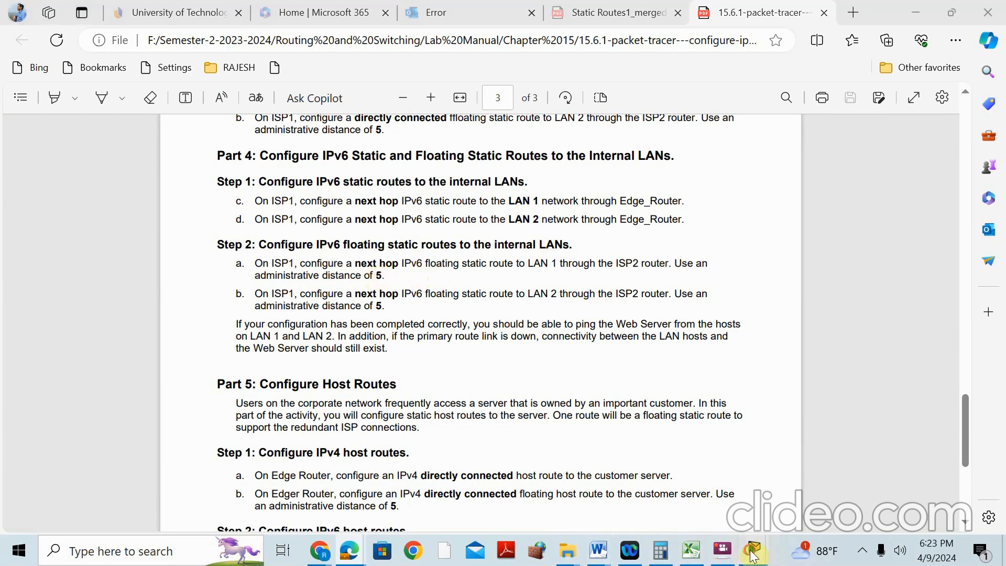
{"action": "left_click", "coordinate": [491, 436]}
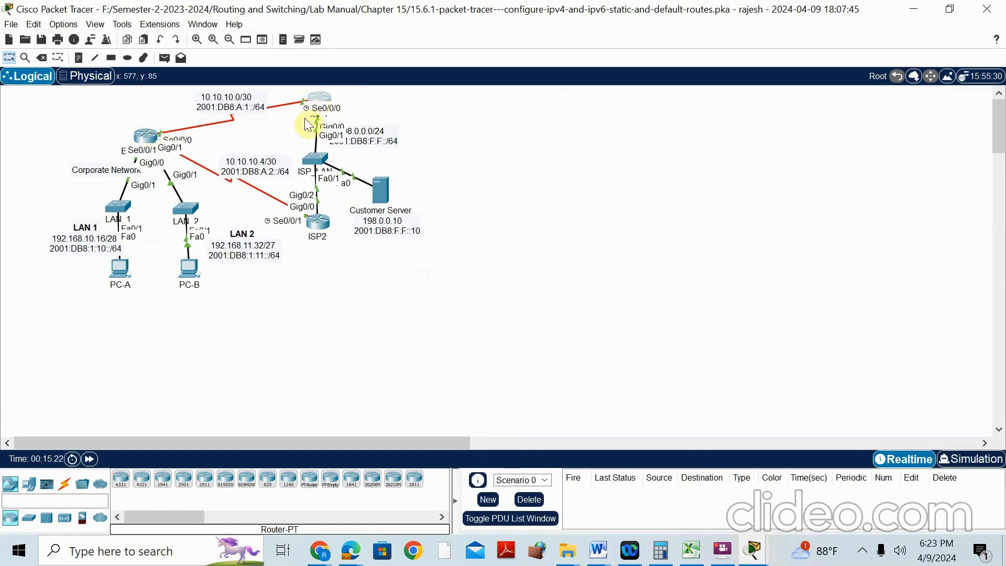
Drag the ISP2 router lower on the topology, then bring up the activity addressing table
{"action": "mouse_move", "coordinate": [321, 222]}
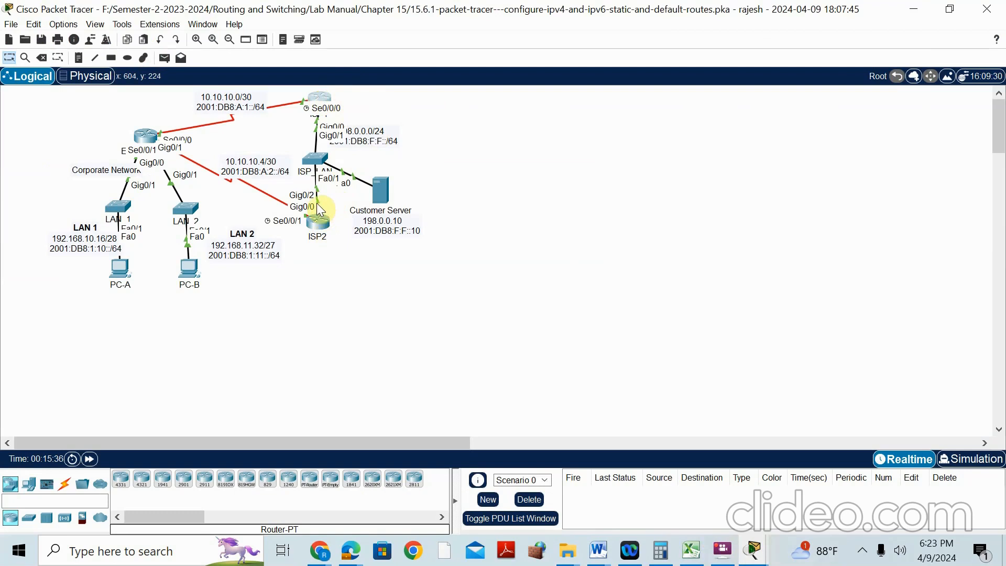
{"action": "left_click_drag", "start_coordinate": [316, 203], "coordinate": [312, 214]}
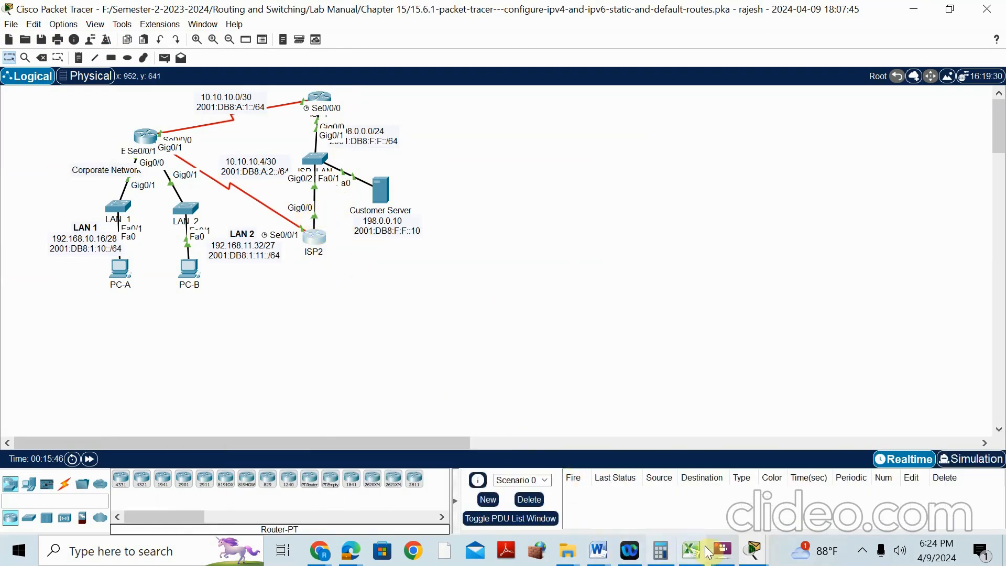
{"action": "mouse_move", "coordinate": [753, 550]}
{"action": "left_click", "coordinate": [669, 441]}
Copy ISP2's G0/0 address 2001:db8:f:f::2 from the addressing table and return to ISP1's CLI
{"action": "scroll", "coordinate": [517, 231], "scroll_direction": "down", "scroll_amount": 2}
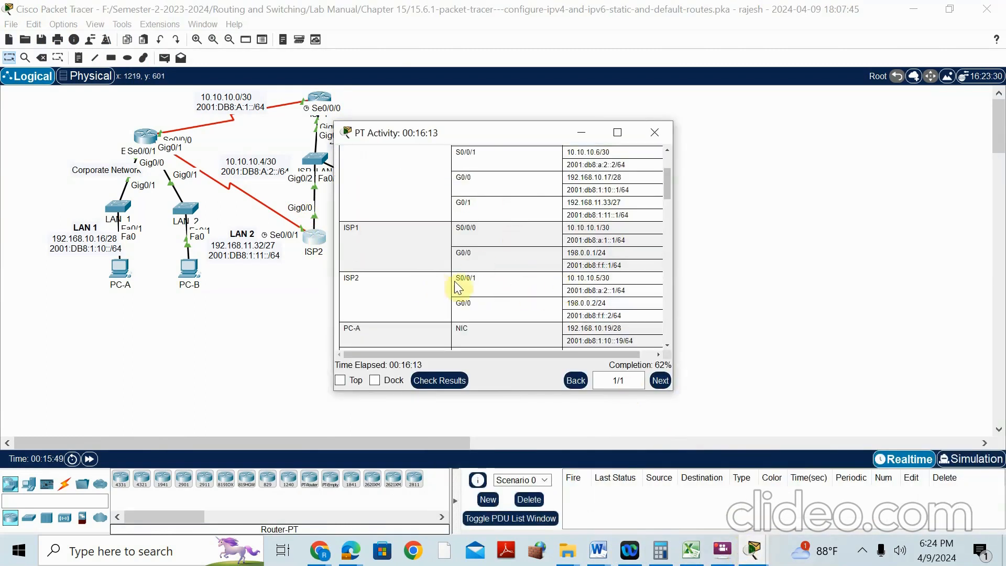
{"action": "left_click_drag", "start_coordinate": [568, 315], "coordinate": [613, 315]}
{"action": "right_click", "coordinate": [612, 315]}
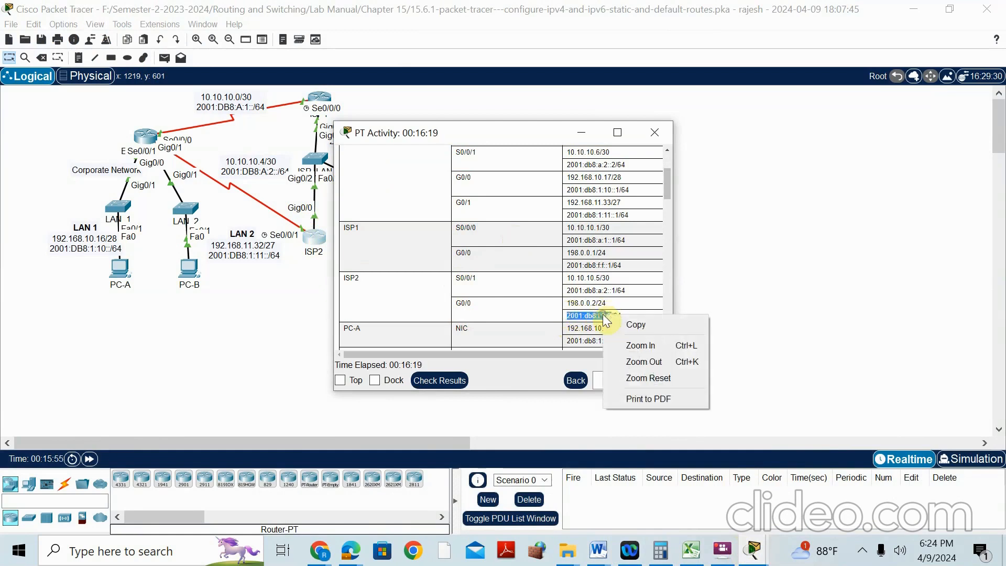
{"action": "left_click", "coordinate": [634, 325]}
{"action": "left_click", "coordinate": [327, 99]}
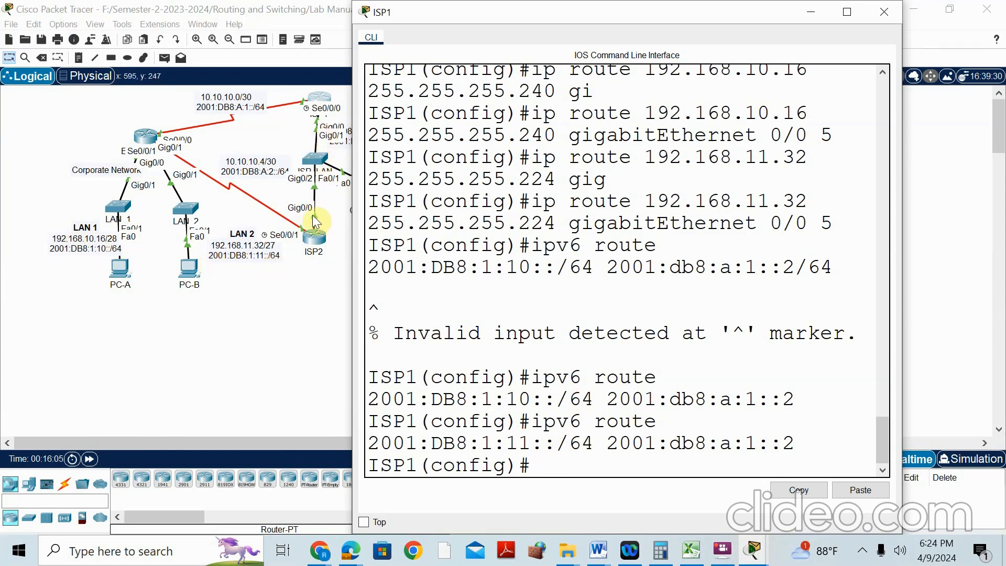
On ISP1, add the IPv6 route to 2001:DB8:1:10::/64 with next hop 2001:db8:f:f::2
{"action": "mouse_move", "coordinate": [628, 556]}
{"action": "key", "text": "Up"}
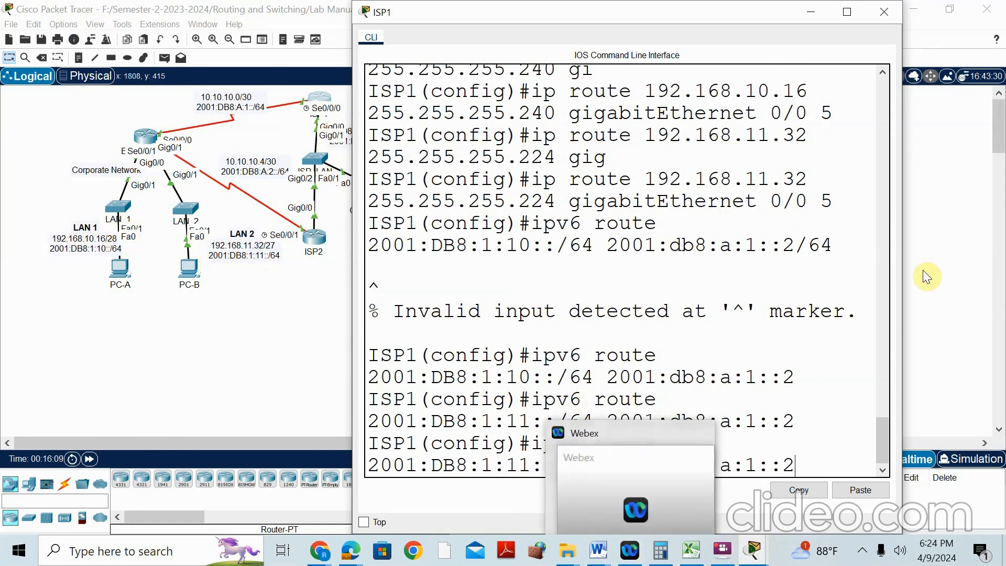
{"action": "key", "text": "Up"}
{"action": "key", "text": "BackSpace"}
{"action": "key", "text": "BackSpace"}
{"action": "key", "text": "BackSpace"}
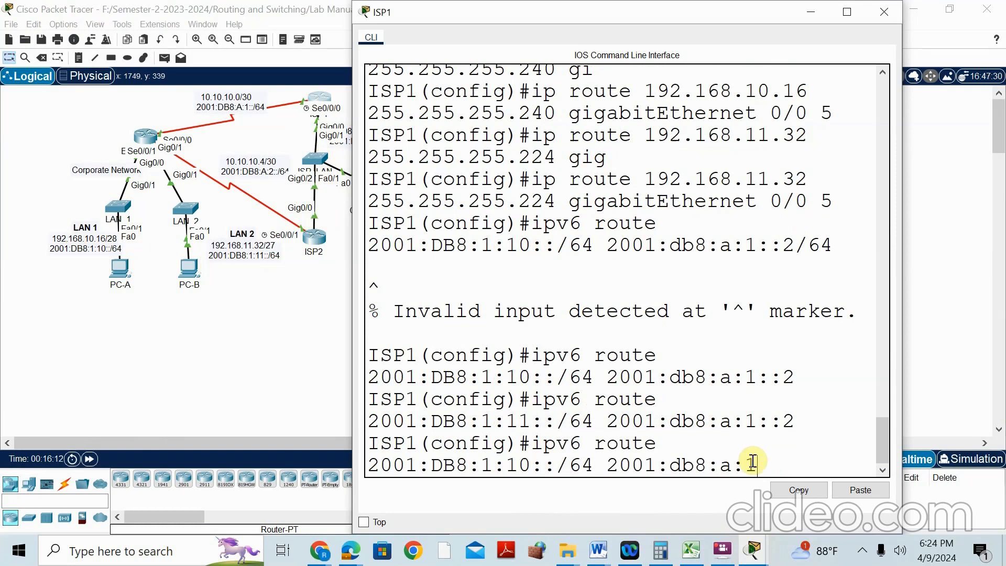
{"action": "key", "text": "BackSpace"}
{"action": "key", "text": "BackSpace"}
{"action": "key", "text": "BackSpace"}
{"action": "key", "text": "BackSpace"}
{"action": "key", "text": "BackSpace"}
{"action": "key", "text": "BackSpace"}
{"action": "key", "text": "BackSpace"}
{"action": "key", "text": "BackSpace"}
{"action": "key", "text": "BackSpace"}
{"action": "key", "text": "BackSpace"}
{"action": "key", "text": "BackSpace"}
{"action": "key", "text": "BackSpace"}
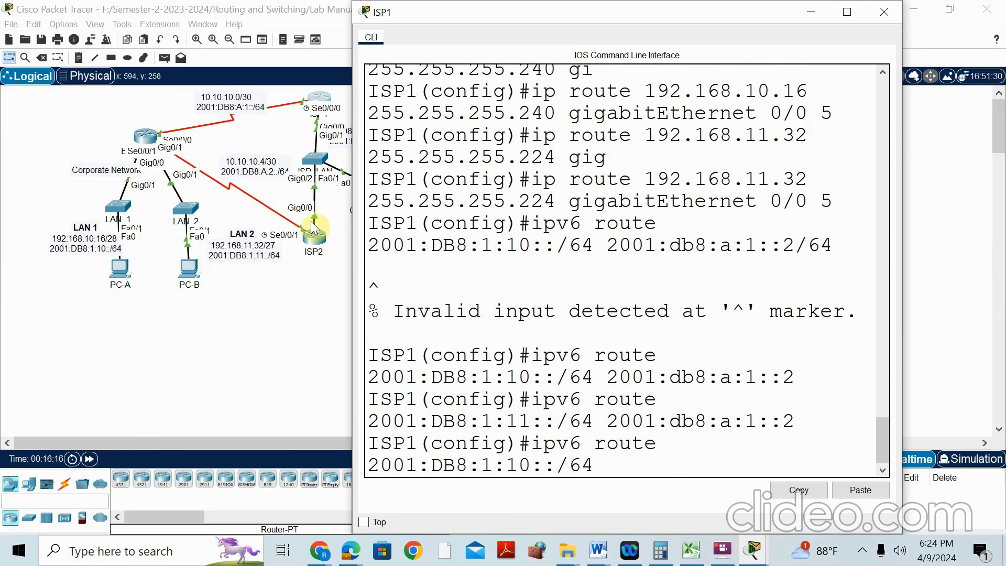
{"action": "right_click", "coordinate": [615, 465]}
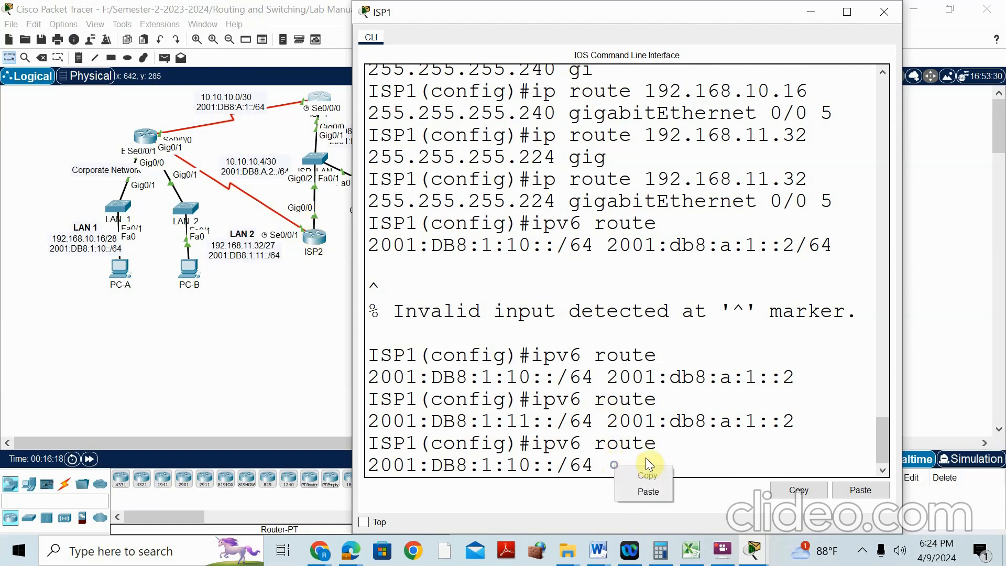
{"action": "left_click", "coordinate": [649, 492]}
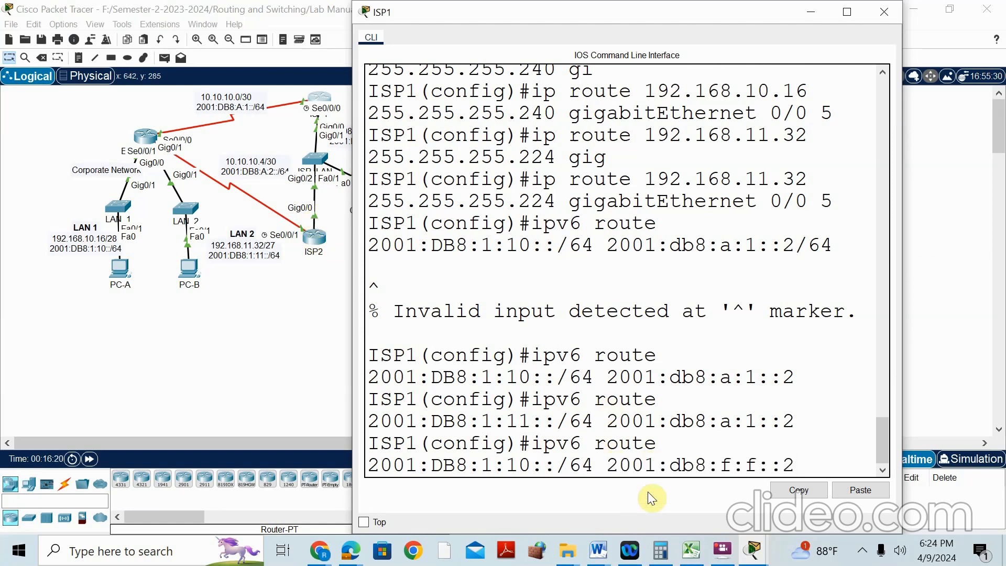
{"action": "key", "text": "Return"}
Add the matching IPv6 route to 2001:DB8:1:11::/64 via 2001:db8:f:f::2
{"action": "key", "text": "Up"}
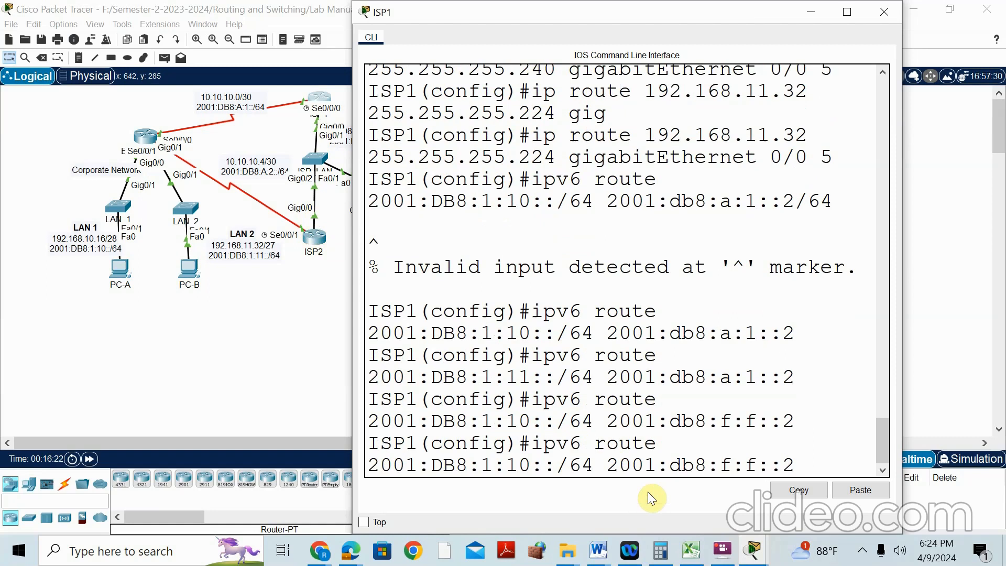
{"action": "key", "text": "Up"}
{"action": "key", "text": "Down"}
{"action": "key", "text": "Left"}
{"action": "key", "text": "Left"}
{"action": "key", "text": "Left"}
{"action": "key", "text": "Left"}
{"action": "key", "text": "Left"}
{"action": "key", "text": "Left"}
{"action": "key", "text": "Left"}
{"action": "key", "text": "Left"}
{"action": "key", "text": "Left"}
{"action": "key", "text": "Left"}
{"action": "key", "text": "Left"}
{"action": "key", "text": "Left"}
{"action": "key", "text": "Left"}
{"action": "key", "text": "Left"}
{"action": "key", "text": "Left"}
{"action": "key", "text": "Left"}
{"action": "key", "text": "Left"}
{"action": "key", "text": "Left"}
{"action": "key", "text": "Left"}
{"action": "key", "text": "Left"}
{"action": "key", "text": "Left"}
{"action": "key", "text": "BackSpace"}
{"action": "type", "text": "1"}
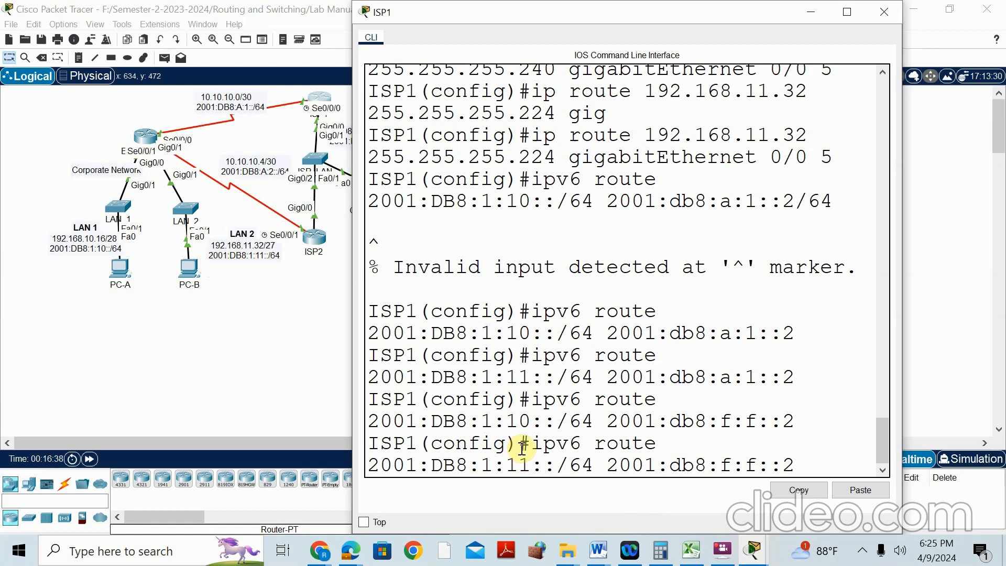
{"action": "key", "text": "Return"}
{"action": "left_click", "coordinate": [755, 557]}
{"action": "left_click", "coordinate": [683, 431]}
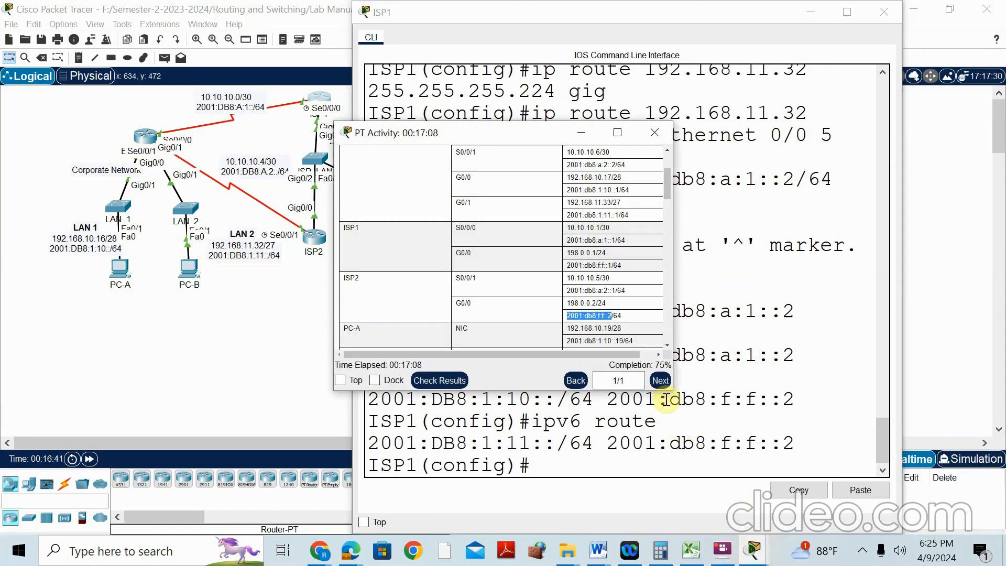
{"action": "left_click", "coordinate": [319, 551]}
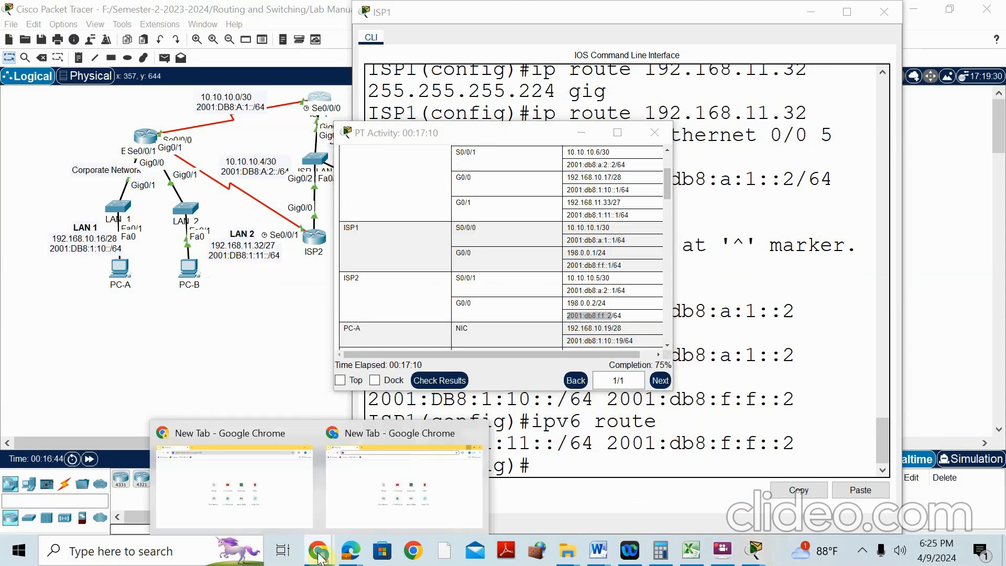
{"action": "mouse_move", "coordinate": [350, 551]}
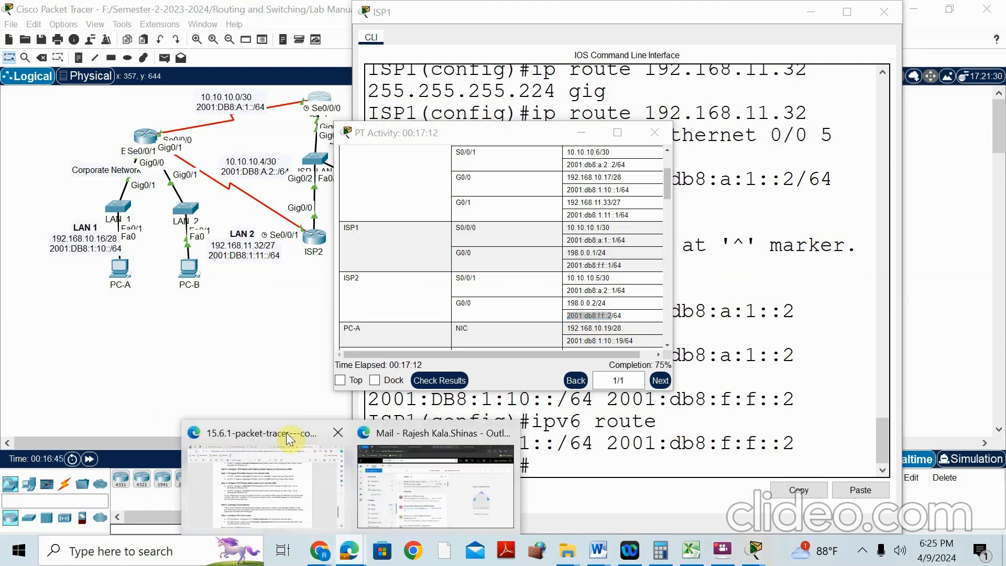
{"action": "left_click", "coordinate": [287, 434]}
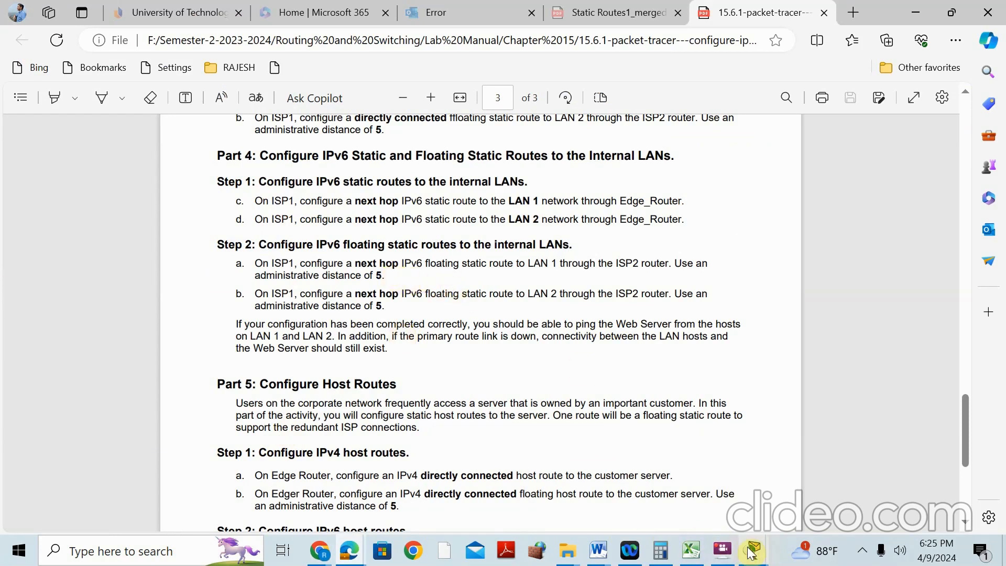
{"action": "mouse_move", "coordinate": [752, 552]}
{"action": "left_click", "coordinate": [945, 446]}
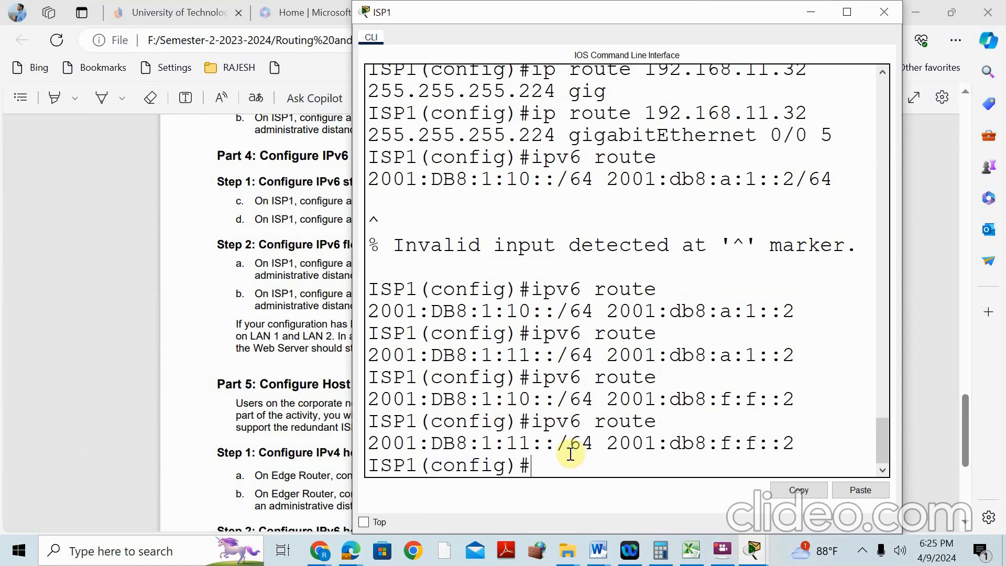
Add distance-5 floating routes to 2001:DB8:1:11::/64 and 2001:DB8:1:10::/64 via 2001:db8:f:f::2
{"action": "key", "text": "Up"}
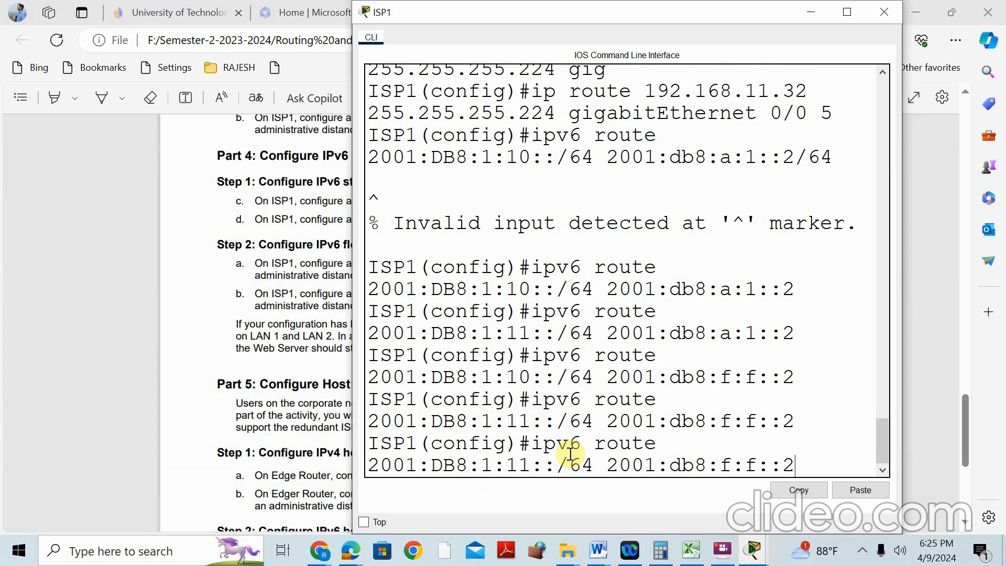
{"action": "type", "text": "5"}
{"action": "key", "text": "Return"}
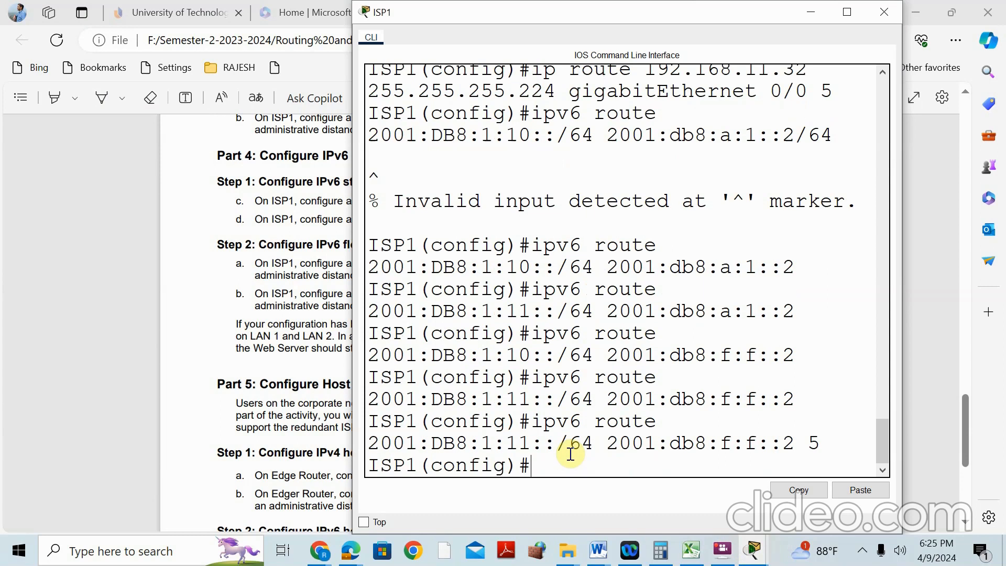
{"action": "key", "text": "Up"}
{"action": "key", "text": "BackSpace"}
{"action": "key", "text": "BackSpace"}
{"action": "key", "text": "Up"}
{"action": "key", "text": "Up"}
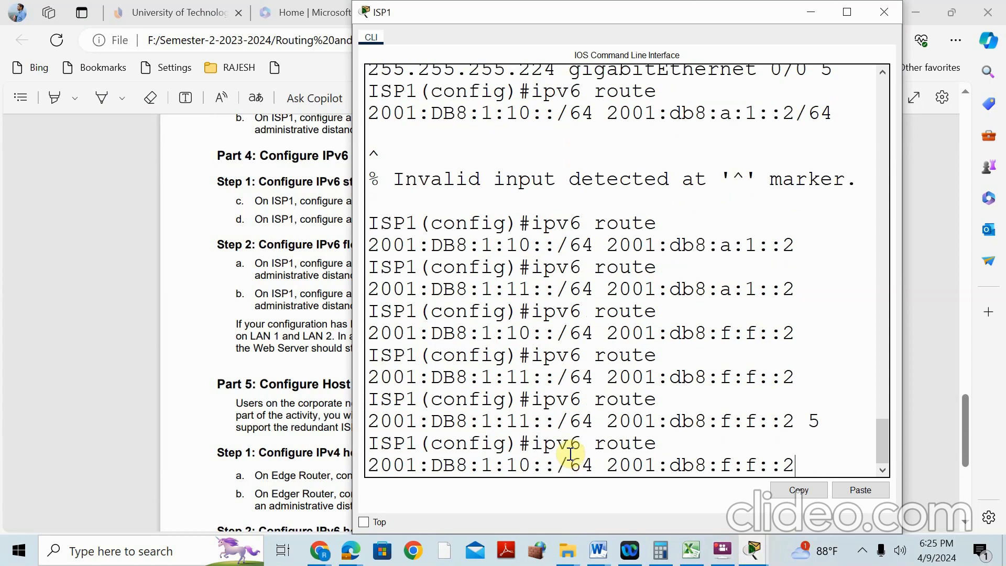
{"action": "type", "text": "5"}
{"action": "key", "text": "Return"}
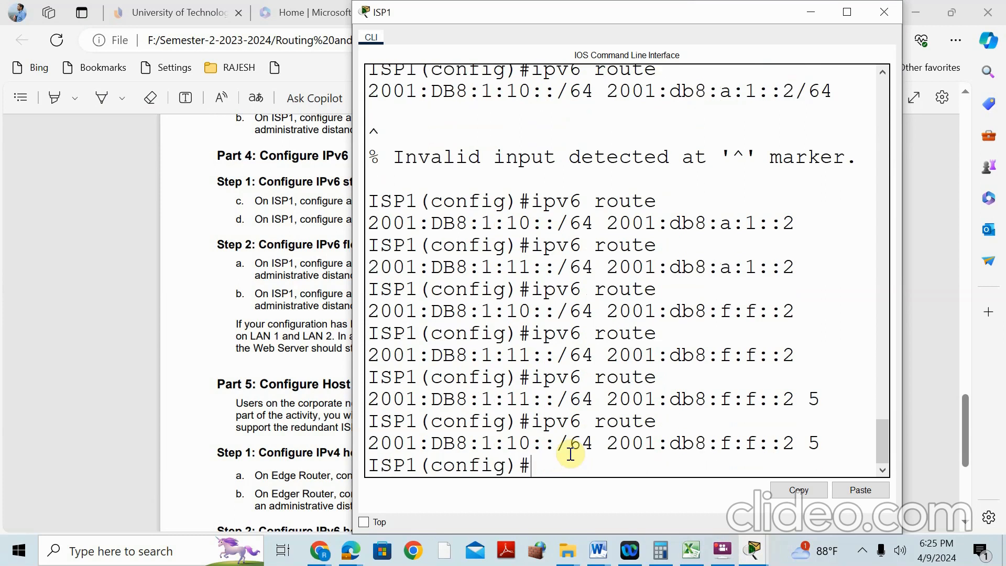
Check the addressing table, then edit a recalled command into the plain 2001:DB8:1:11::/64 route
{"action": "mouse_move", "coordinate": [744, 554]}
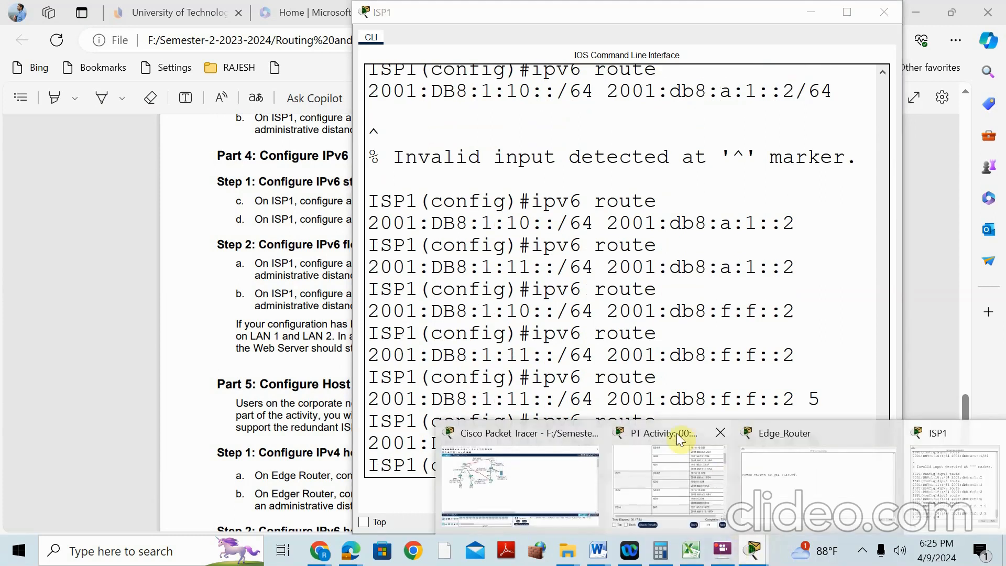
{"action": "left_click", "coordinate": [678, 443]}
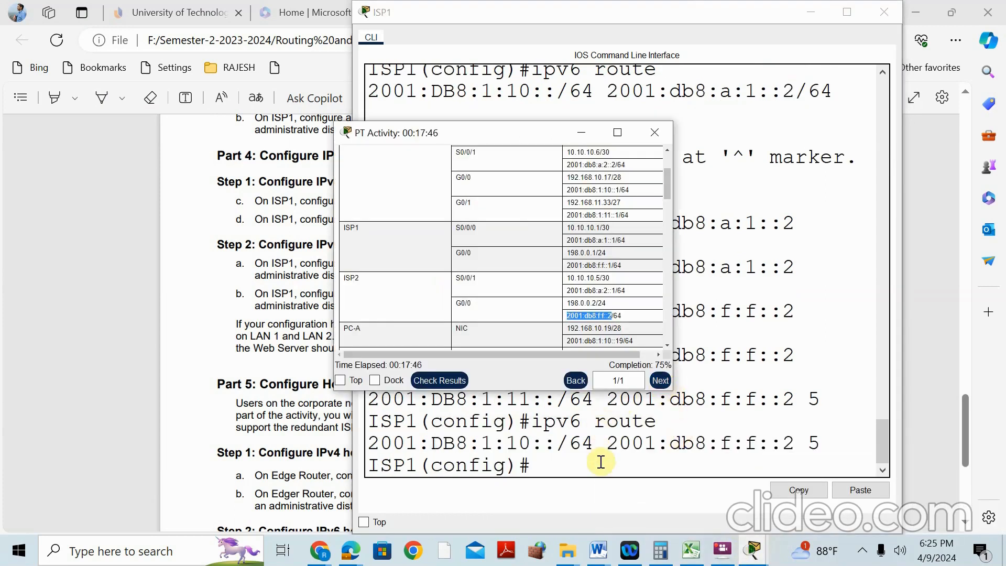
{"action": "left_click", "coordinate": [602, 463]}
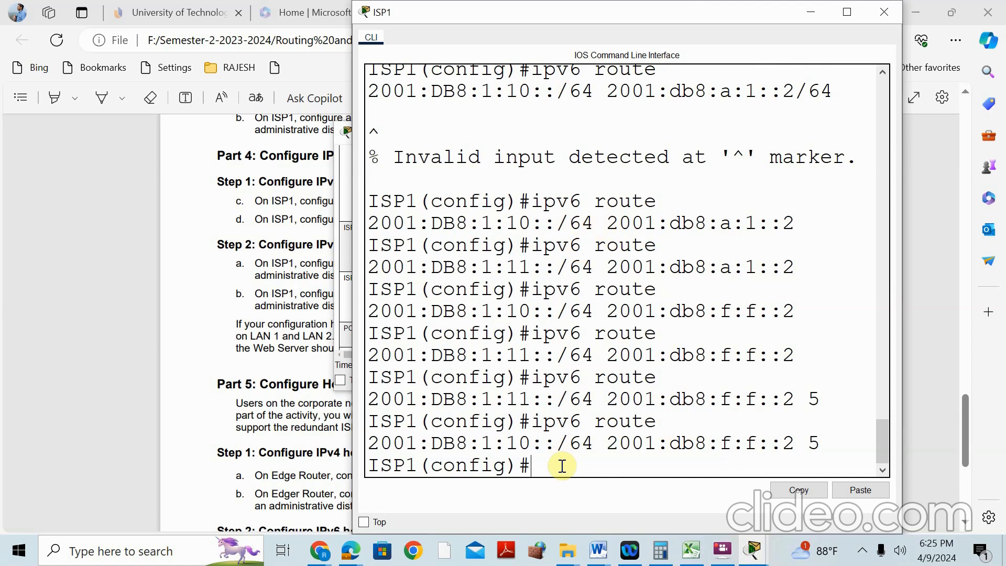
{"action": "key", "text": "Up"}
{"action": "key", "text": "BackSpace"}
{"action": "type", "text": "1"}
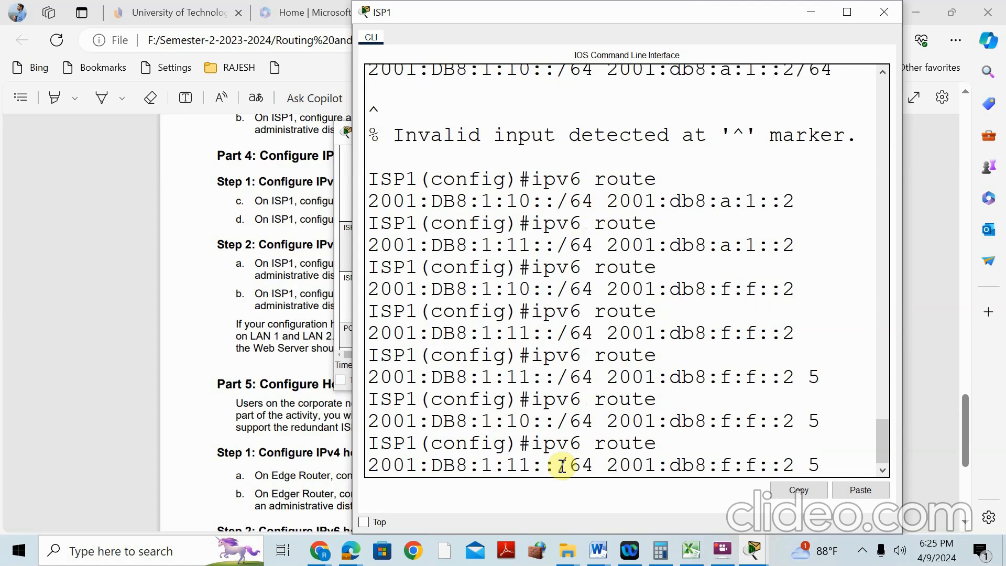
{"action": "key", "text": "BackSpace"}
Remove the plain IPv6 route to 2001:DB8:1:11::/64 via 2001:db8:f:f::2
{"action": "type", "text": "NO"}
{"action": "key", "text": "Return"}
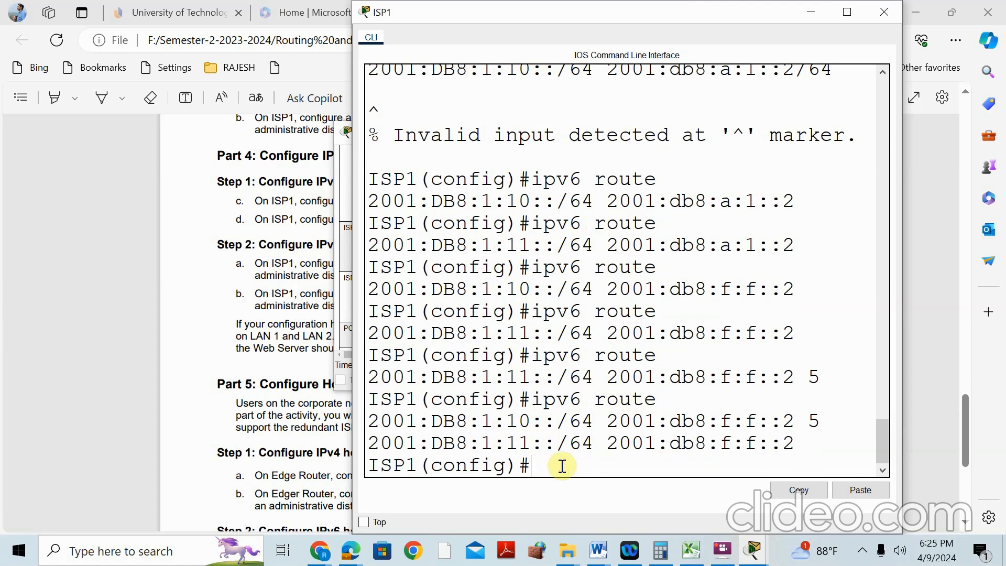
{"action": "key", "text": "Up"}
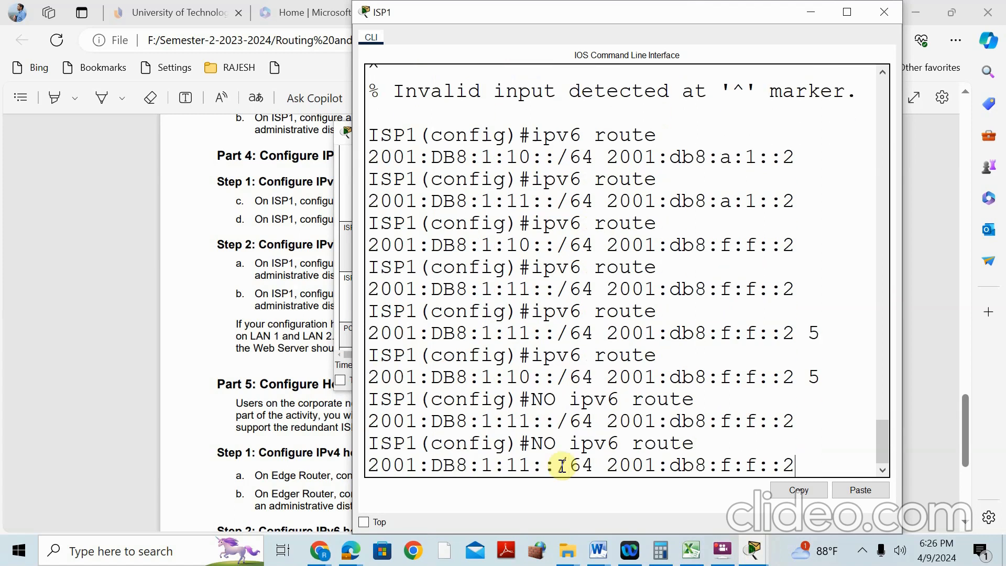
{"action": "key", "text": "Up"}
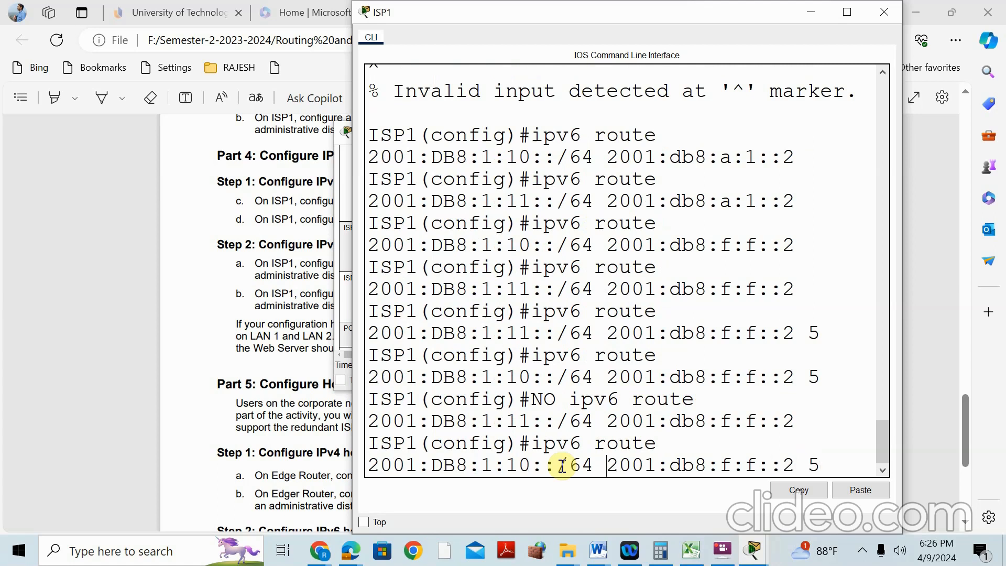
{"action": "type", "text": "NO"}
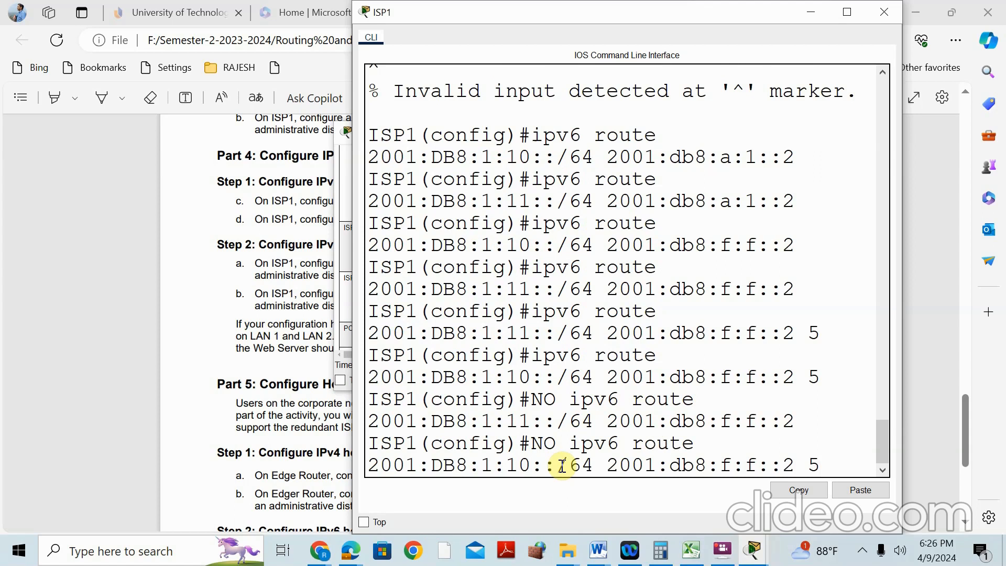
{"action": "key", "text": "BackSpace"}
{"action": "key", "text": "BackSpace"}
{"action": "key", "text": "BackSpace"}
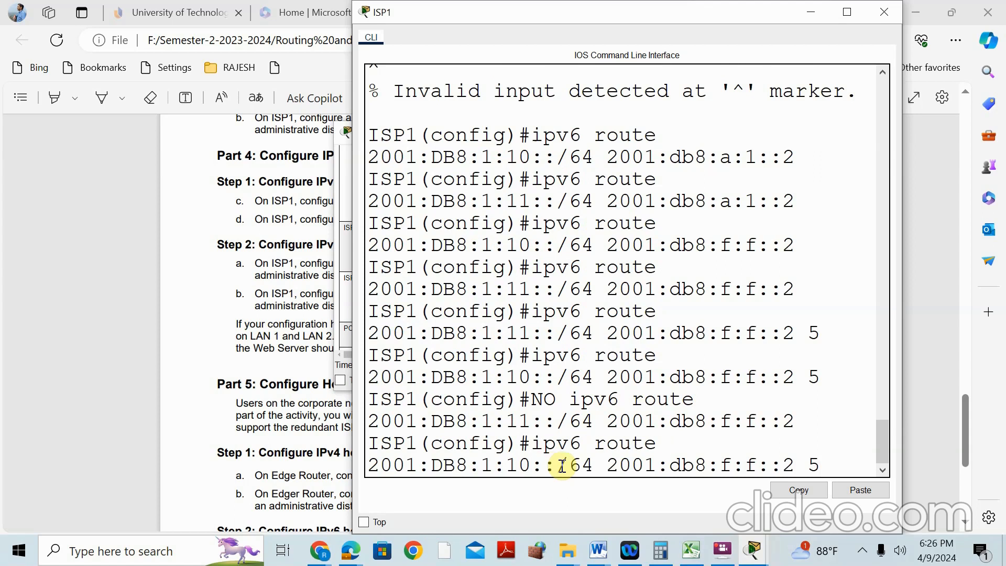
Remove the plain IPv6 route to 2001:DB8:1:10::/64 via 2001:db8:f:f::2
{"action": "key", "text": "Up"}
{"action": "key", "text": "BackSpace"}
{"action": "key", "text": "BackSpace"}
{"action": "key", "text": "Up"}
{"action": "key", "text": "Left"}
{"action": "key", "text": "Left"}
{"action": "key", "text": "Left"}
{"action": "key", "text": "Left"}
{"action": "key", "text": "Left"}
{"action": "key", "text": "Left"}
{"action": "key", "text": "Left"}
{"action": "key", "text": "Left"}
{"action": "key", "text": "Left"}
{"action": "key", "text": "Left"}
{"action": "key", "text": "Left"}
{"action": "key", "text": "Left"}
{"action": "key", "text": "Left"}
{"action": "key", "text": "Left"}
{"action": "key", "text": "Left"}
{"action": "key", "text": "Left"}
{"action": "key", "text": "Left"}
{"action": "type", "text": "NO"}
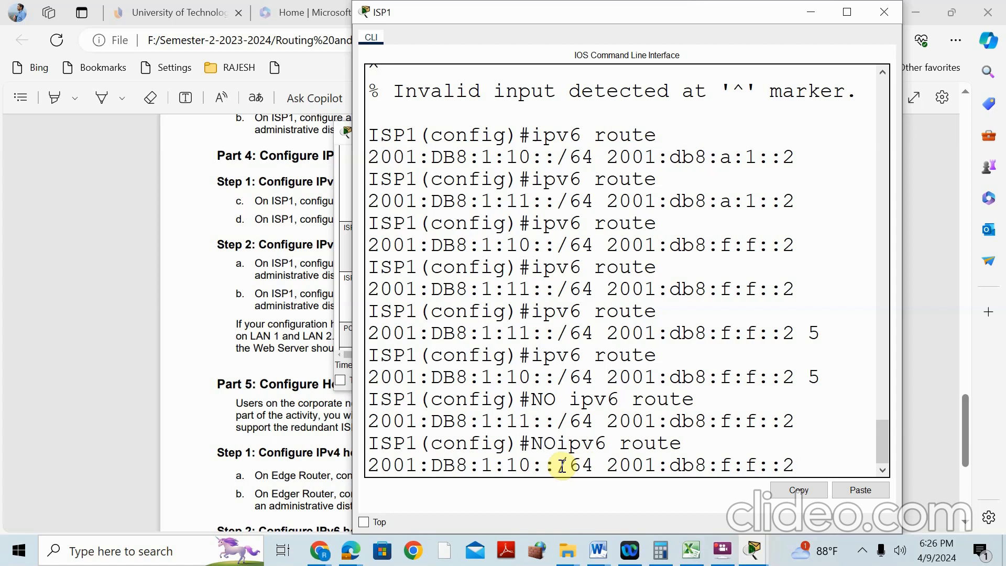
{"action": "key", "text": "Return"}
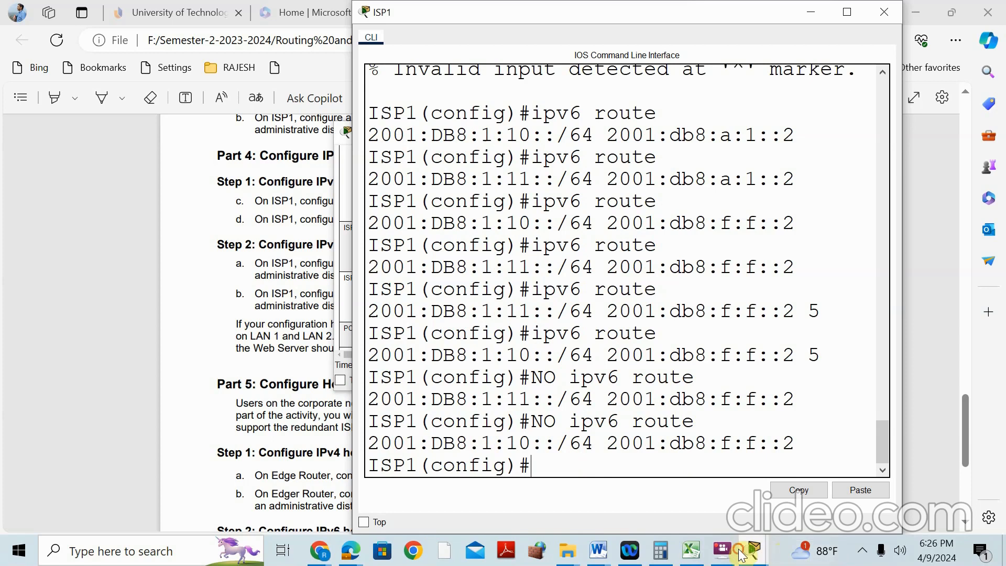
{"action": "mouse_move", "coordinate": [741, 554]}
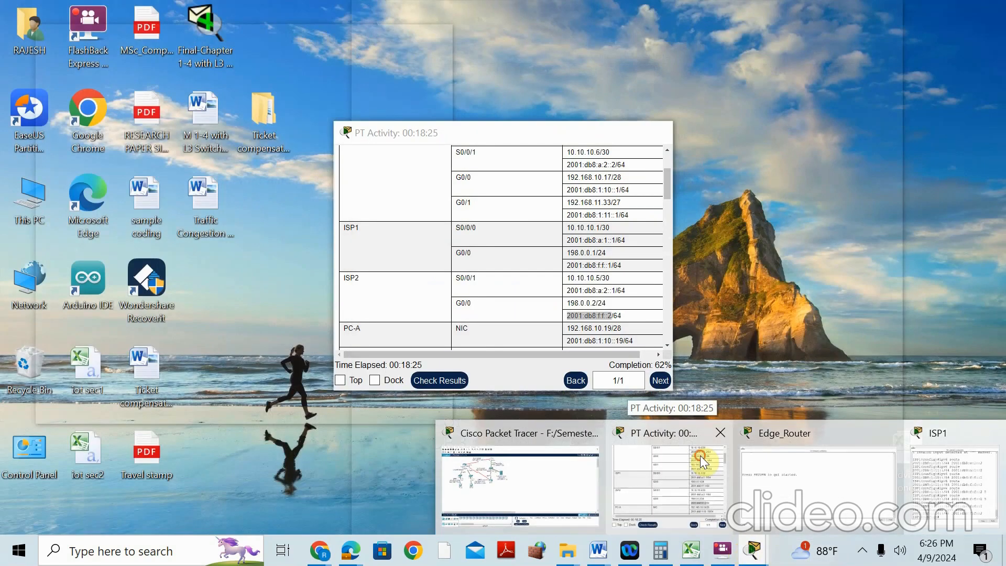
{"action": "left_click", "coordinate": [701, 455]}
{"action": "left_click", "coordinate": [603, 473]}
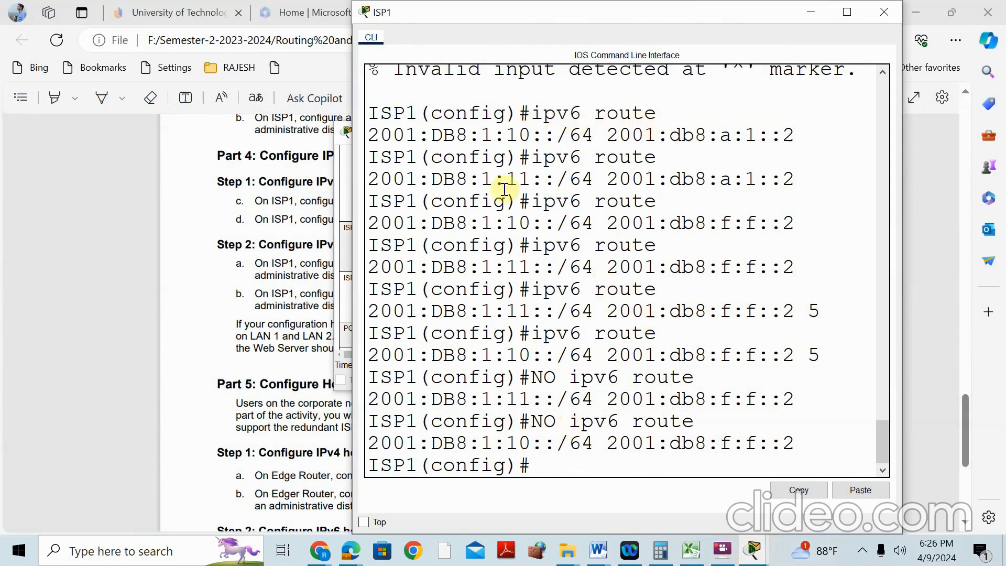
{"action": "left_click", "coordinate": [262, 407]}
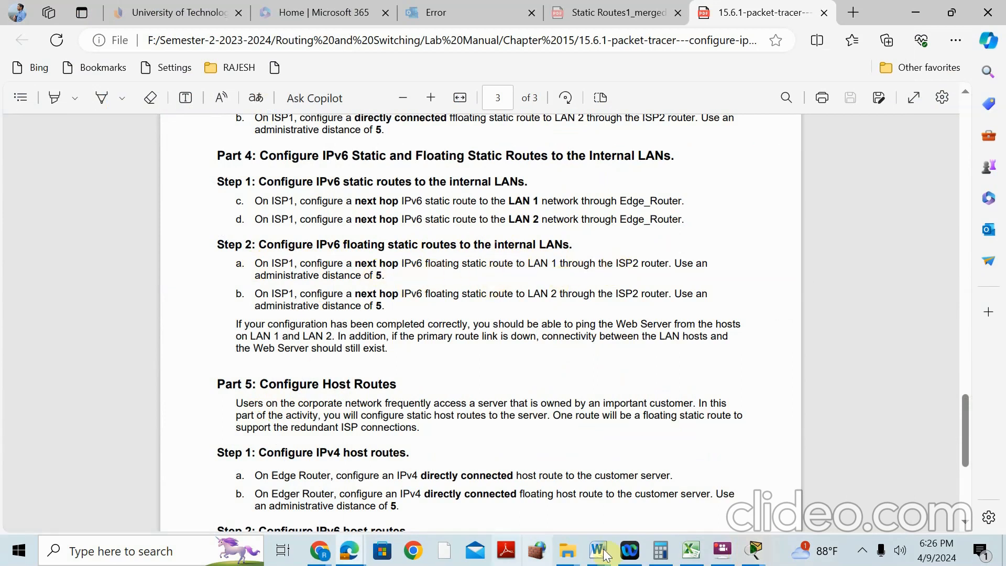
{"action": "left_click", "coordinate": [755, 550]}
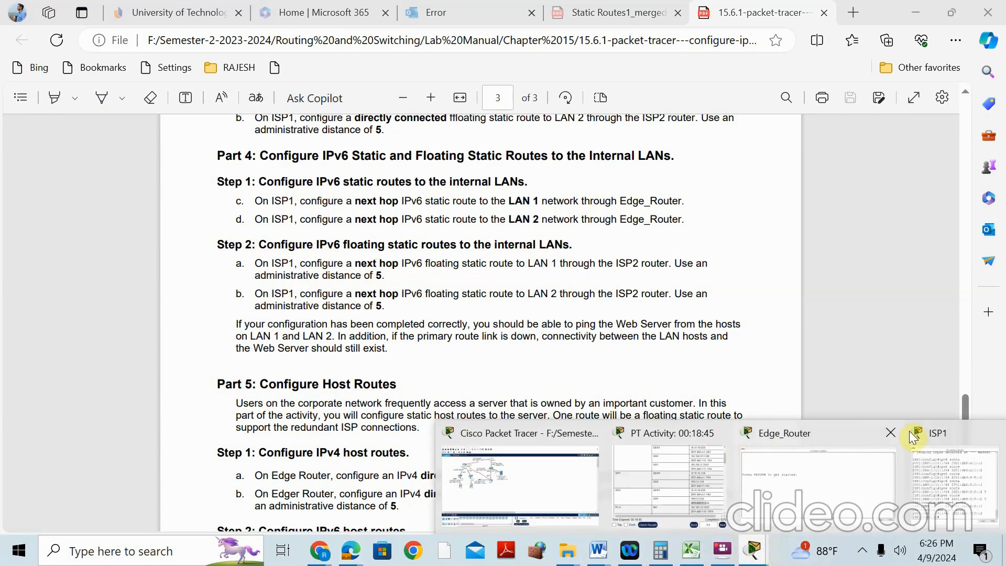
{"action": "left_click", "coordinate": [914, 438]}
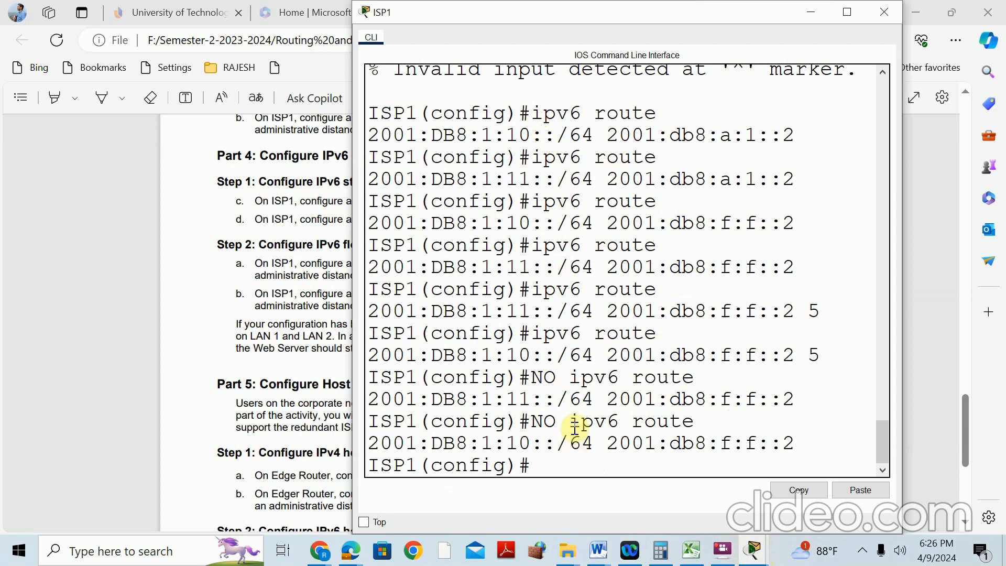
Enter 'ipv6 route 2001:DB8:1:10::/64 2001:DB8:F:F::2 5' on ISP1
{"action": "type", "text": "PV6"}
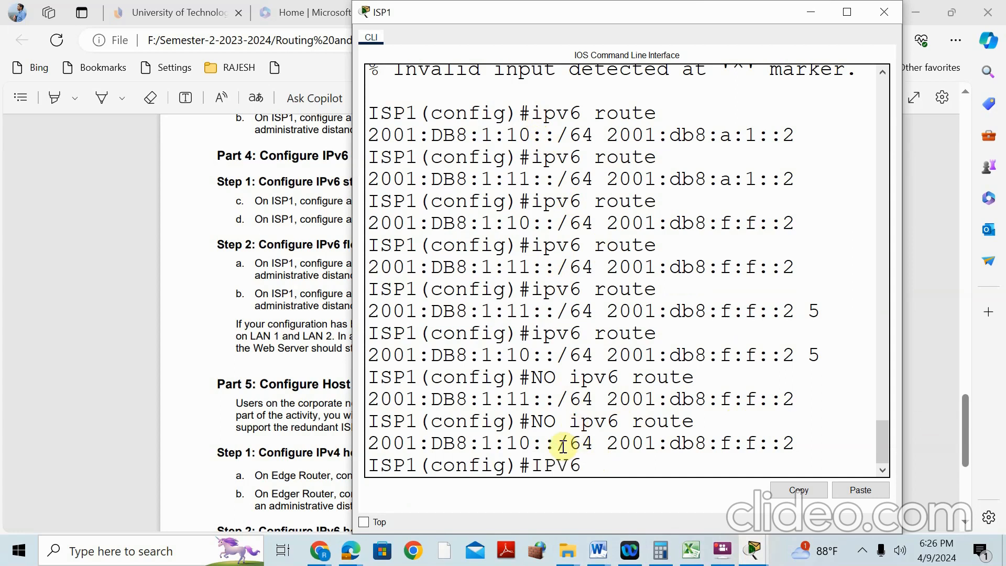
{"action": "type", "text": " ROUTE 2"}
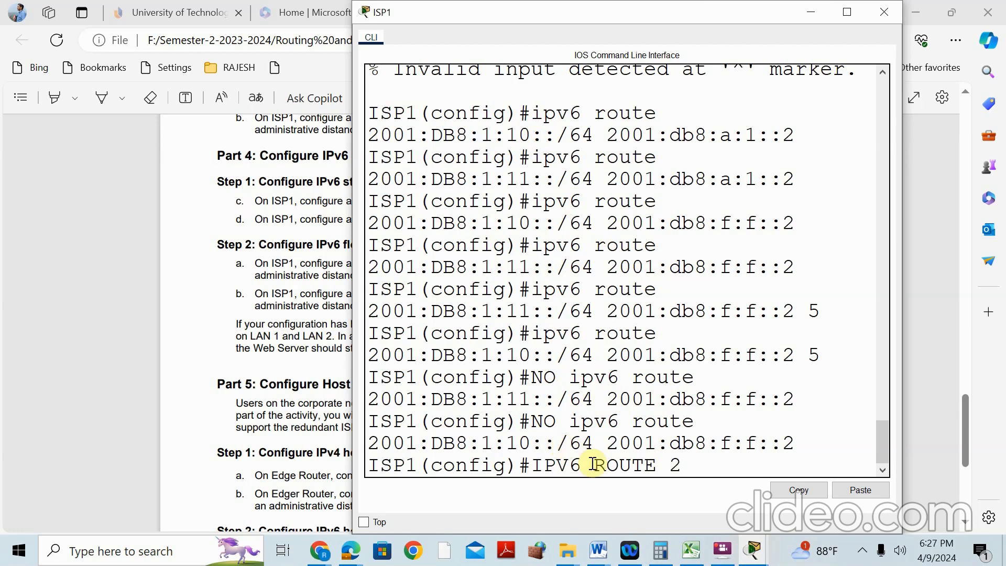
{"action": "type", "text": "001"}
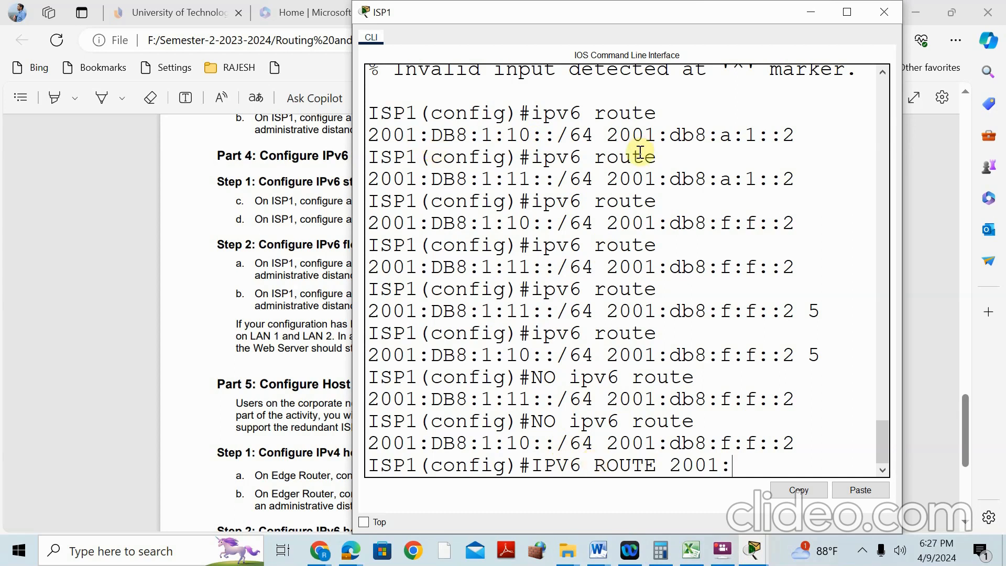
{"action": "type", "text": ":DB8"}
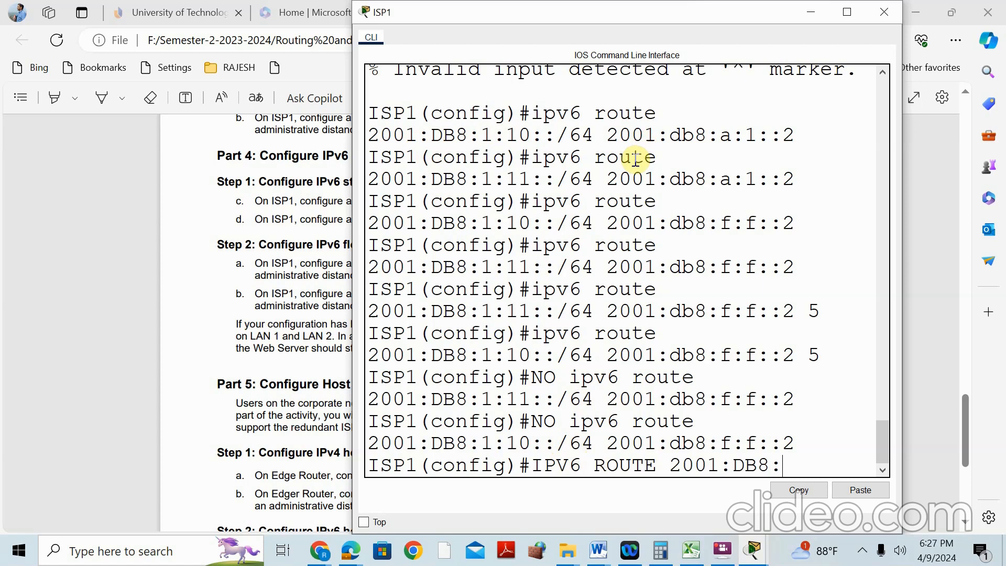
{"action": "type", "text": ":1:10::/6"}
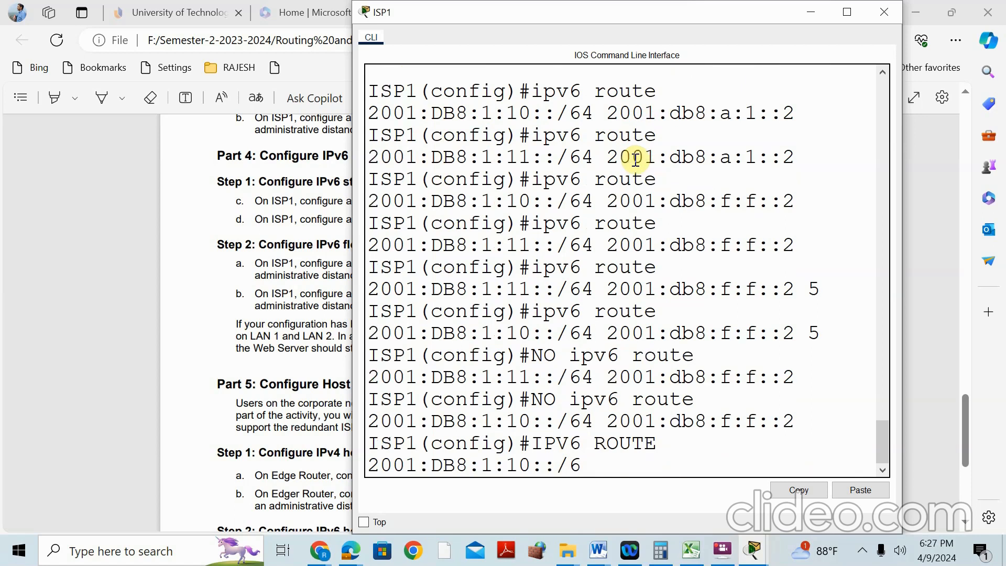
{"action": "type", "text": "4 2001"}
{"action": "type", "text": "DB8"}
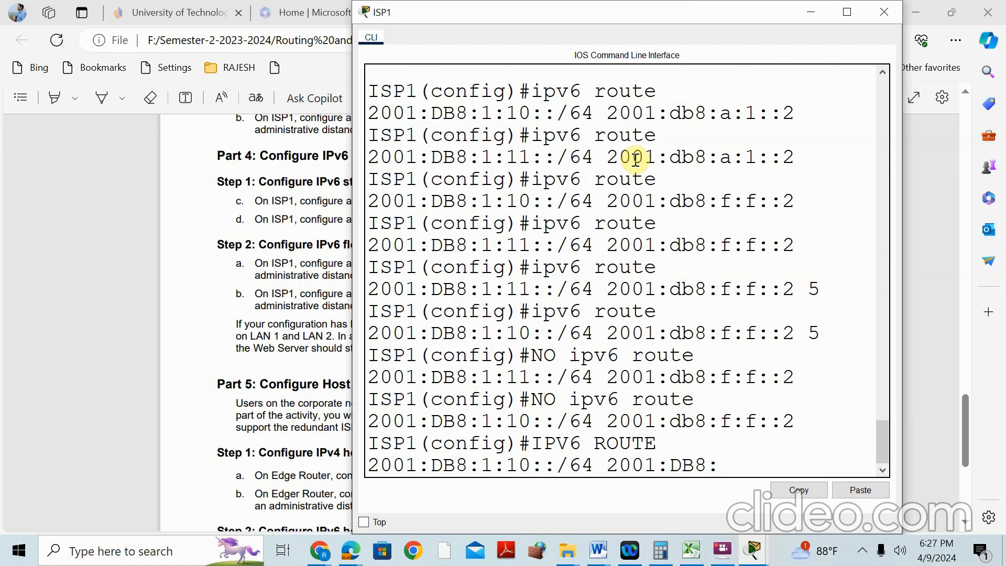
{"action": "type", "text": ":F:F::2 5"}
{"action": "key", "text": "Return"}
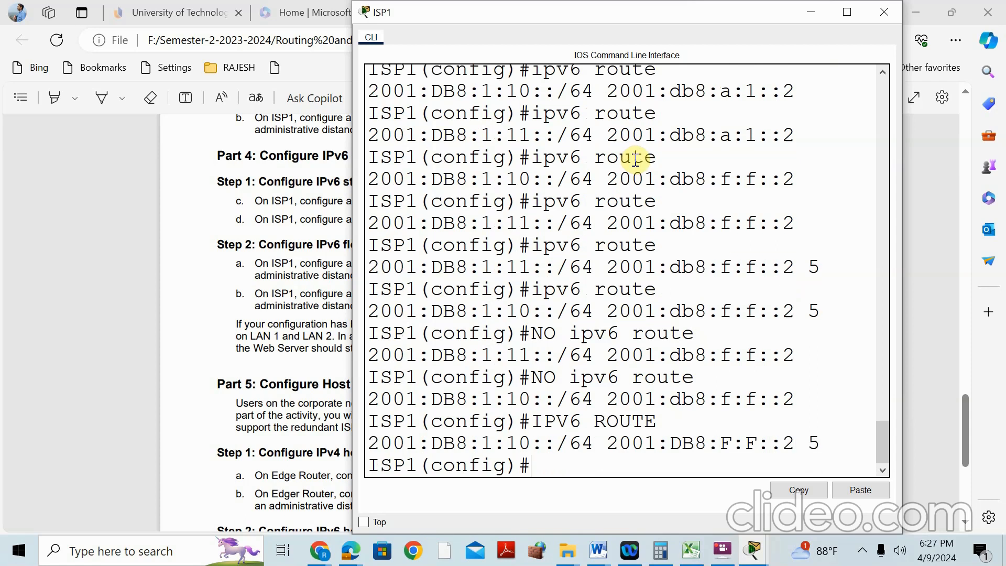
Add the distance-5 route to 2001:DB8:1:11::/64 via 2001:DB8:F:F::2 by editing the recalled command
{"action": "key", "text": "Up"}
{"action": "key", "text": "Up"}
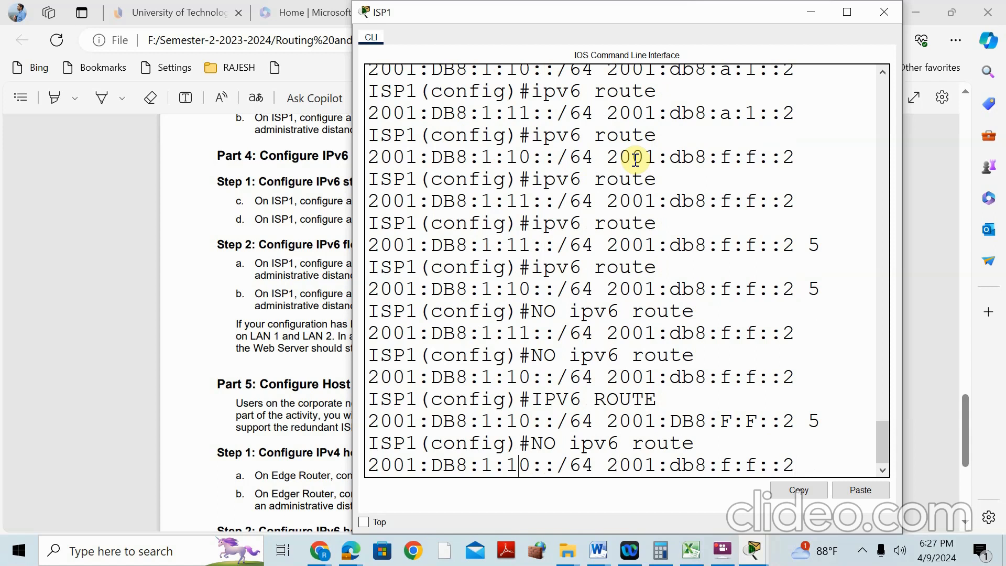
{"action": "key", "text": "BackSpace"}
{"action": "type", "text": "1"}
{"action": "key", "text": "BackSpace"}
{"action": "key", "text": "BackSpace"}
{"action": "key", "text": "BackSpace"}
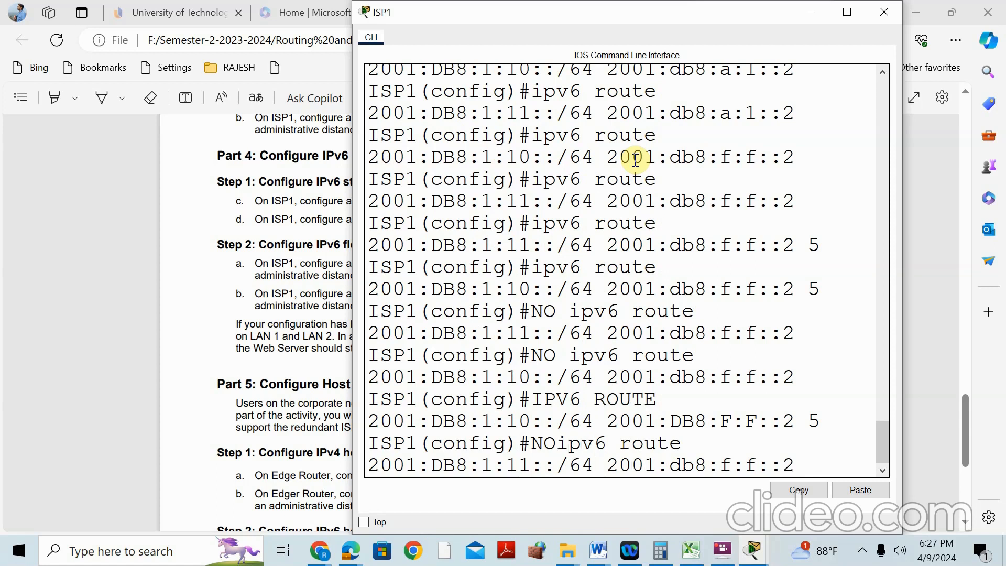
{"action": "key", "text": "Down"}
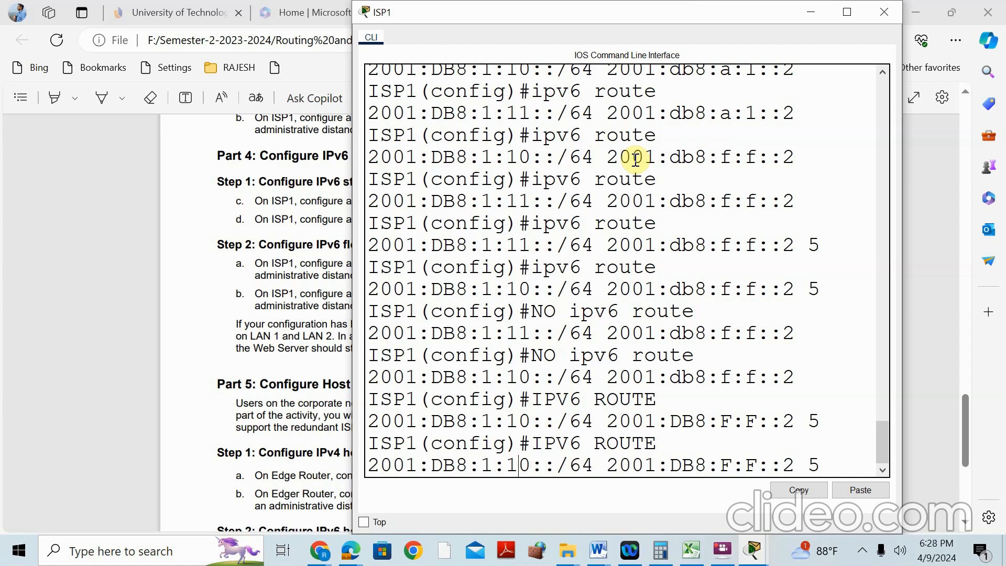
{"action": "key", "text": "BackSpace"}
{"action": "type", "text": "1"}
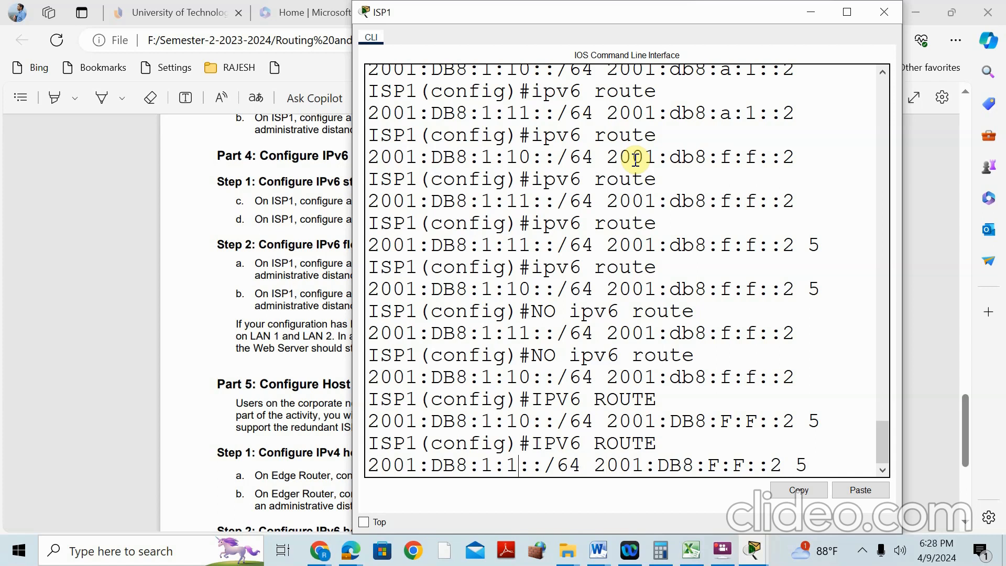
{"action": "key", "text": "Return"}
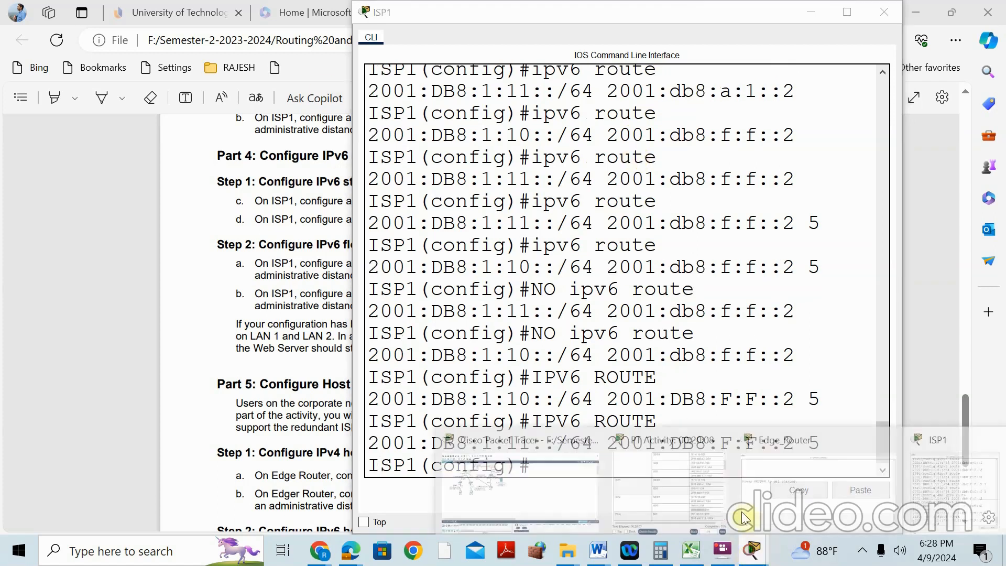
Read the manual's Part 5: Configure Host Routes, cross-checking the addressing table and topology
{"action": "mouse_move", "coordinate": [747, 552]}
{"action": "left_click", "coordinate": [678, 443]}
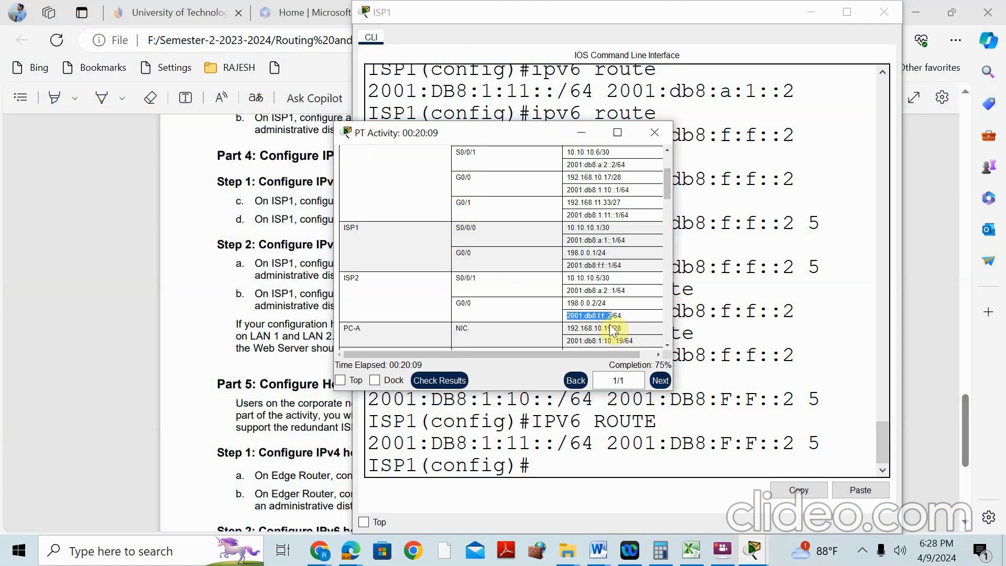
{"action": "scroll", "coordinate": [521, 294], "scroll_direction": "down", "scroll_amount": 1}
{"action": "left_click", "coordinate": [256, 432]}
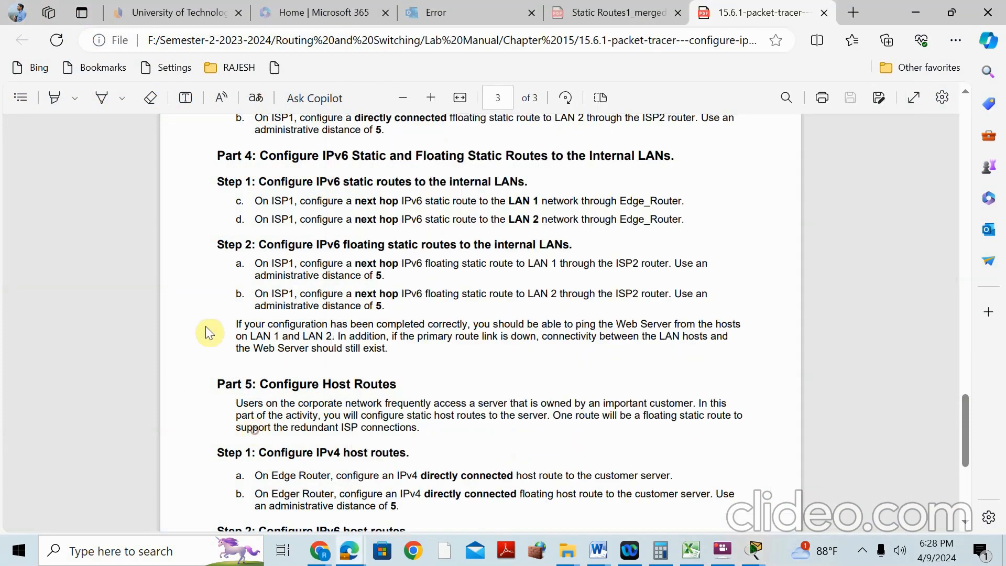
{"action": "scroll", "coordinate": [212, 325], "scroll_direction": "down", "scroll_amount": 3}
{"action": "scroll", "coordinate": [342, 314], "scroll_direction": "up", "scroll_amount": 3}
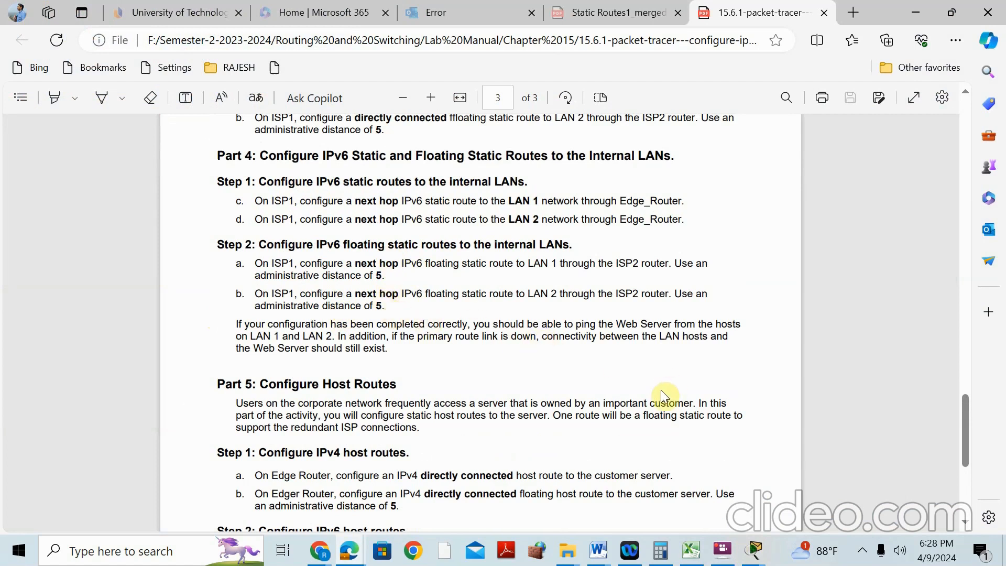
{"action": "scroll", "coordinate": [425, 330], "scroll_direction": "down", "scroll_amount": 3}
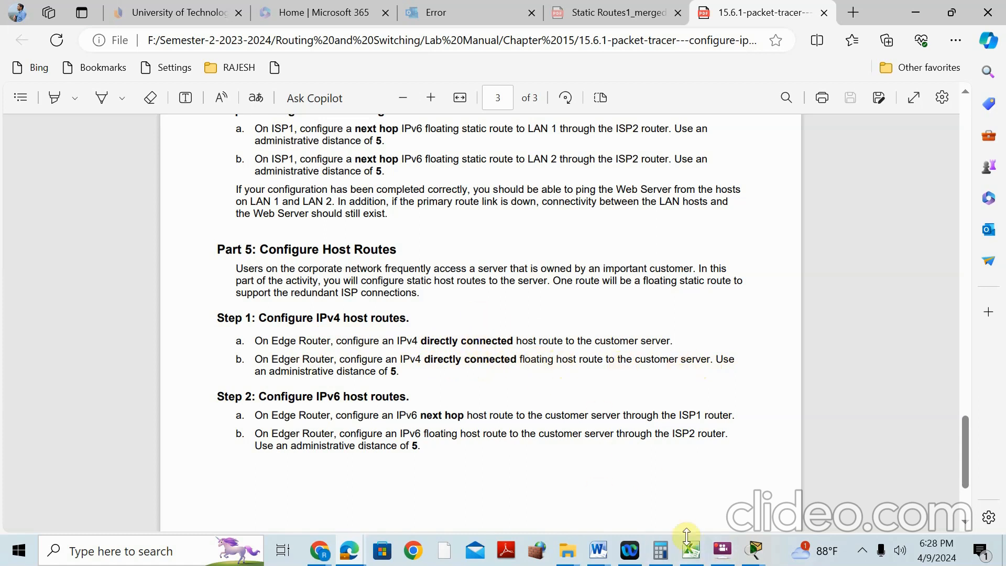
{"action": "mouse_move", "coordinate": [753, 558]}
{"action": "left_click", "coordinate": [504, 453]}
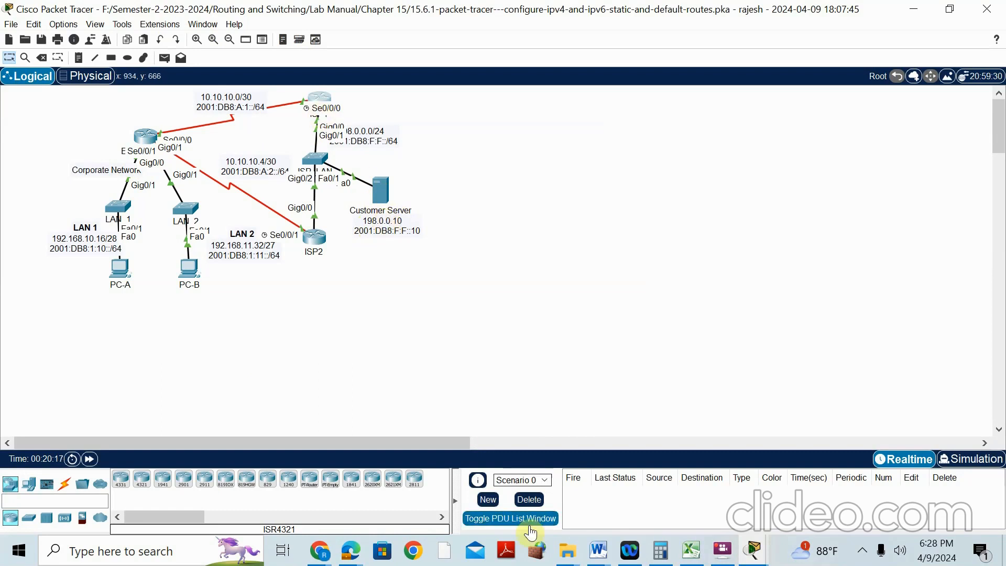
{"action": "left_click", "coordinate": [347, 550]}
{"action": "left_click", "coordinate": [308, 419]}
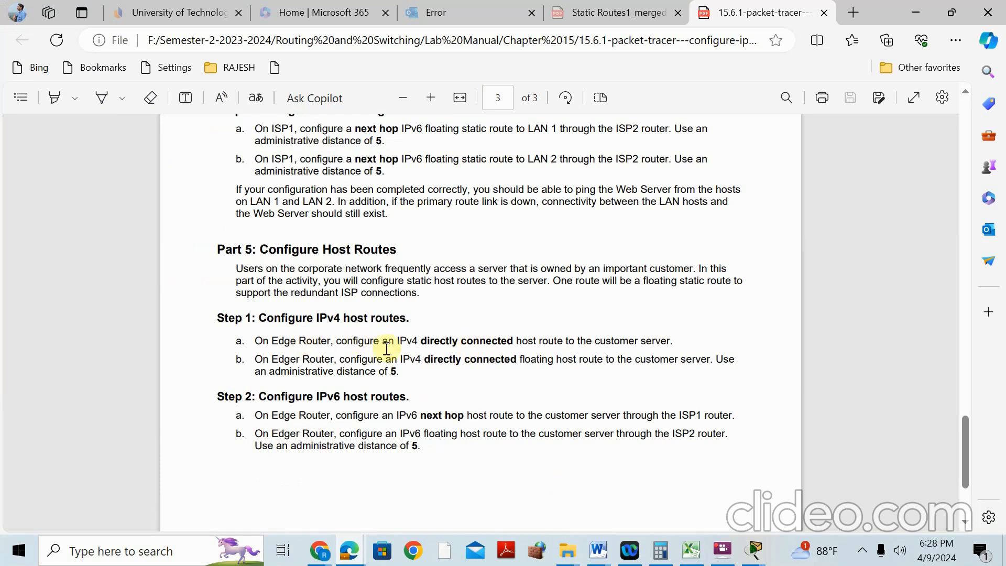
{"action": "left_click", "coordinate": [756, 554]}
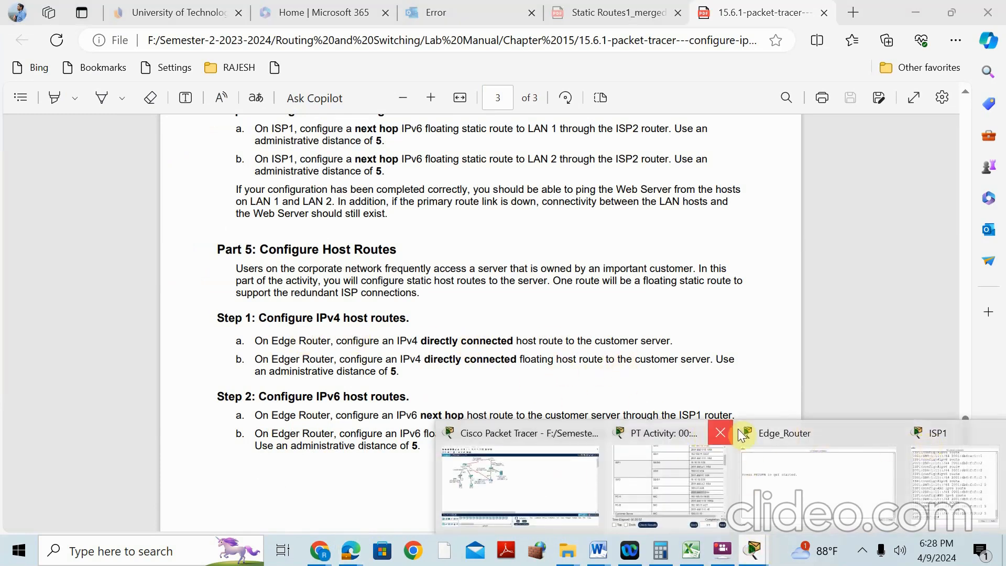
In Edge_Router's console, enter privileged mode with 'en' and global configuration with 'conf t'
{"action": "left_click", "coordinate": [813, 431]}
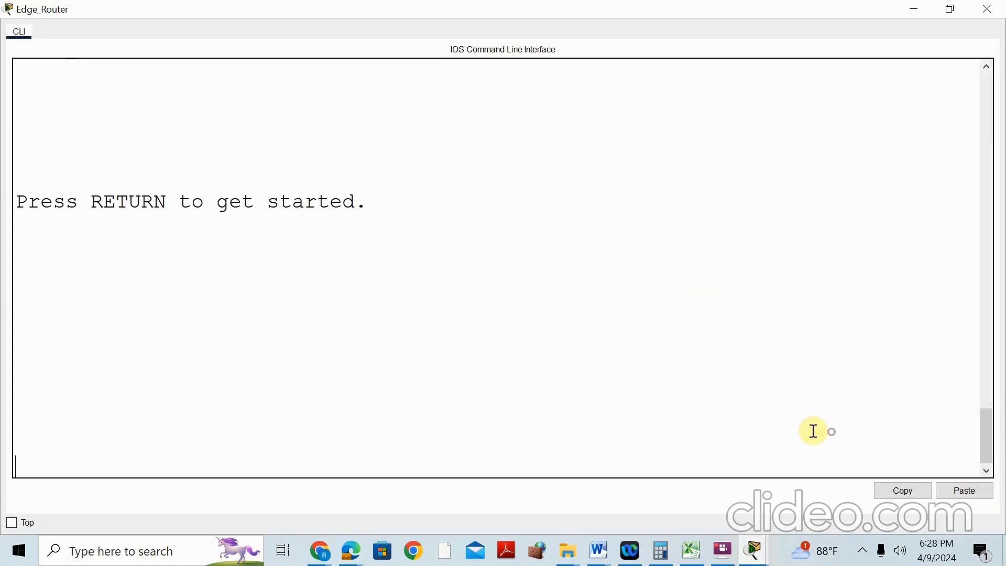
{"action": "left_click", "coordinate": [326, 297]}
{"action": "key", "text": "Return"}
{"action": "type", "text": "EN"}
{"action": "key", "text": "Return"}
{"action": "type", "text": "CONF T"}
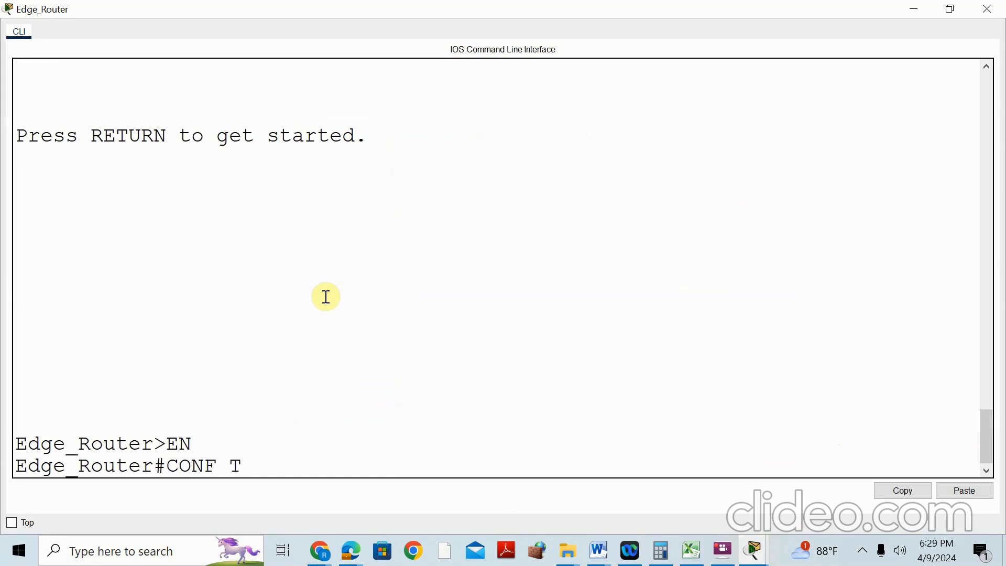
{"action": "key", "text": "Return"}
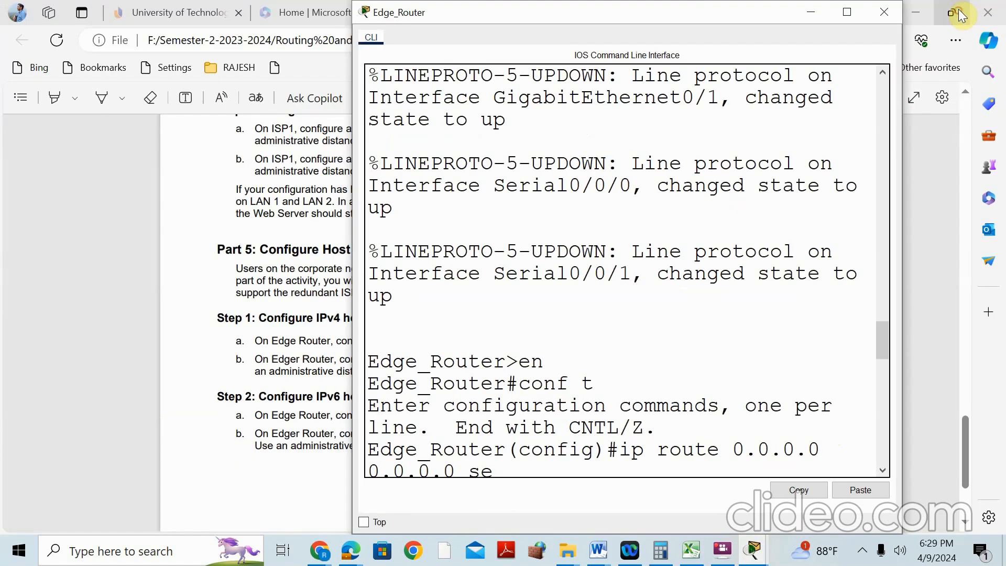
Check the Customer Server address 198.0.0.10 on the topology note and reposition the router console beside it
{"action": "left_click", "coordinate": [753, 551]}
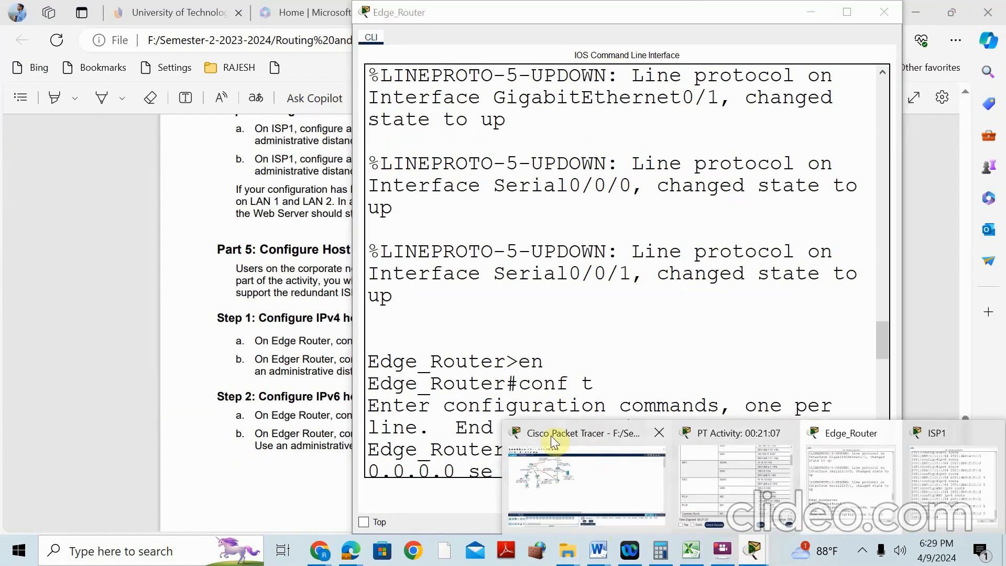
{"action": "left_click", "coordinate": [551, 437]}
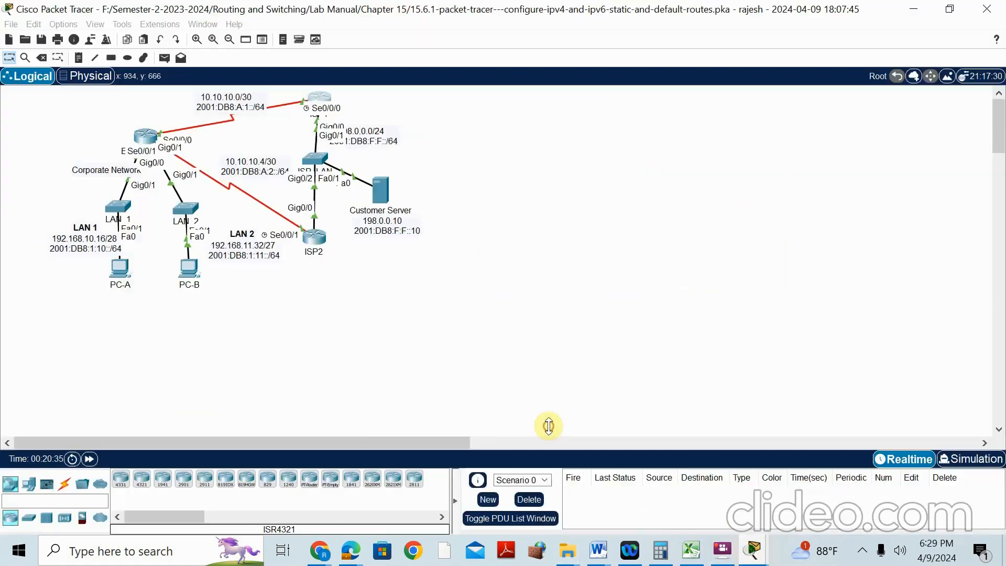
{"action": "double_click", "coordinate": [367, 221]}
{"action": "left_click_drag", "start_coordinate": [365, 220], "coordinate": [406, 221]}
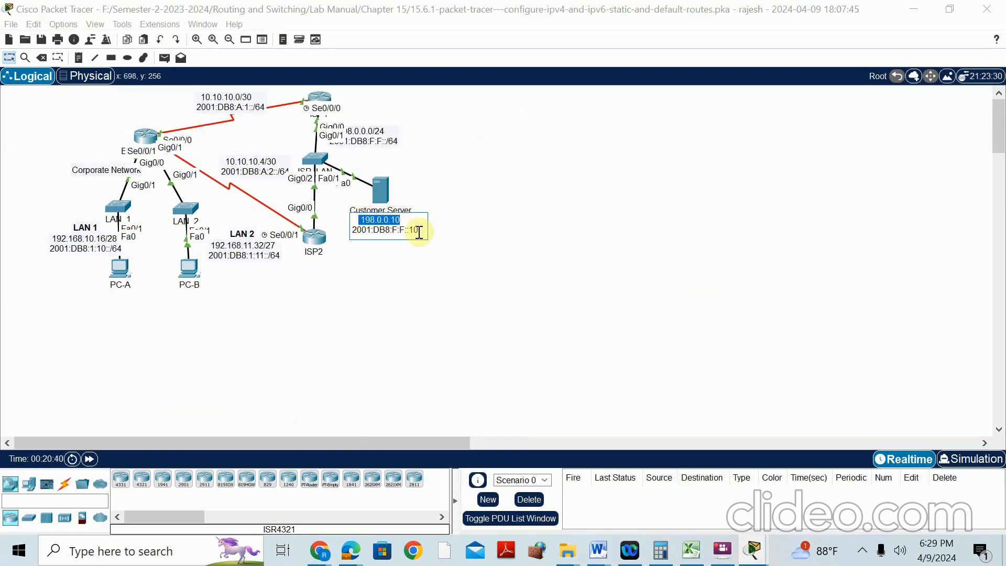
{"action": "left_click", "coordinate": [146, 136]}
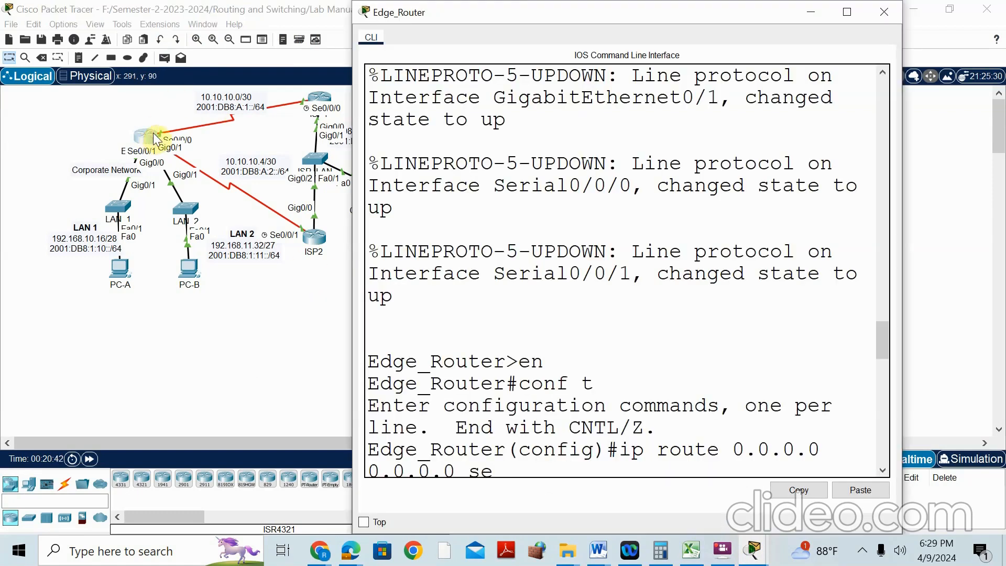
{"action": "left_click_drag", "start_coordinate": [499, 15], "coordinate": [587, 20]}
{"action": "scroll", "coordinate": [678, 452], "scroll_direction": "down", "scroll_amount": 20}
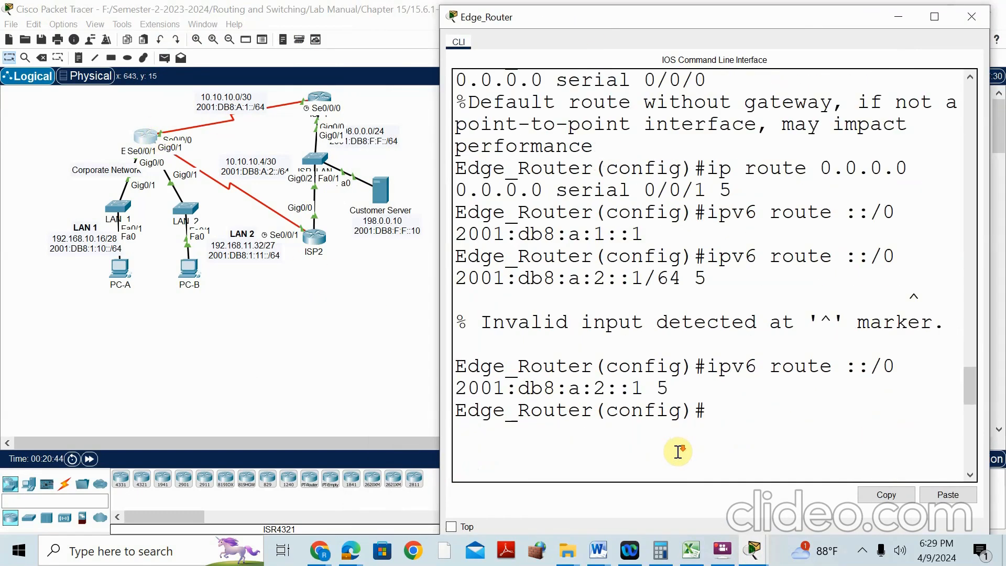
{"action": "scroll", "coordinate": [665, 461], "scroll_direction": "down", "scroll_amount": 2}
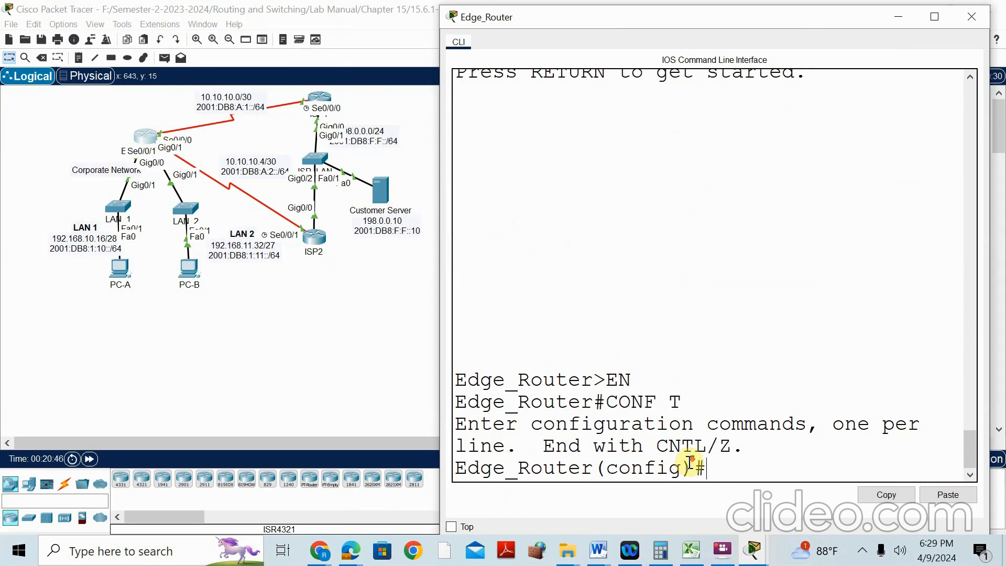
Add the host route 'ip route 198.0.0.10 255.255.255.255 serial 0/0/0' on Edge_Router
{"action": "type", "text": "IP ROUTE 198.0.0.10"}
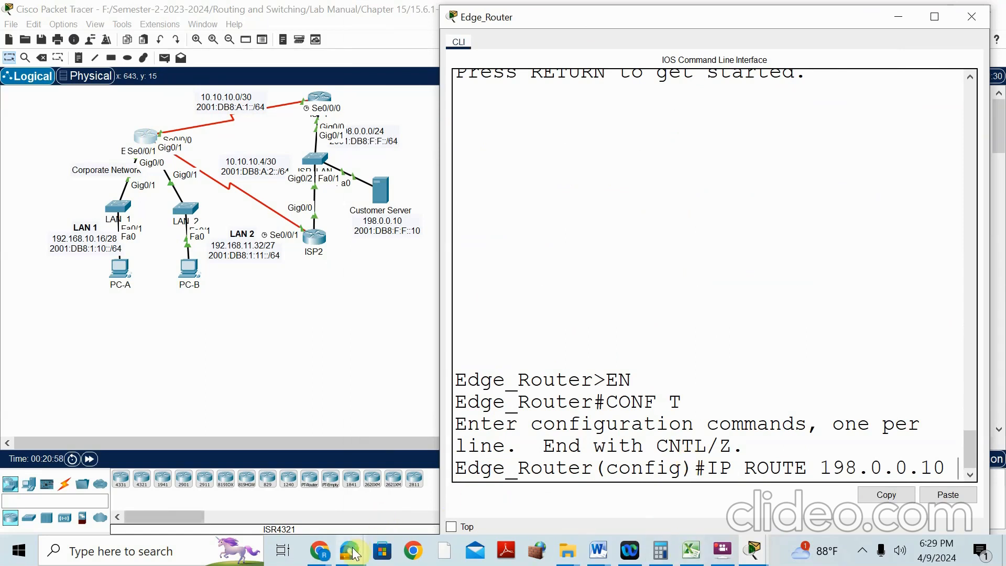
{"action": "mouse_move", "coordinate": [352, 553]}
{"action": "left_click", "coordinate": [275, 438]}
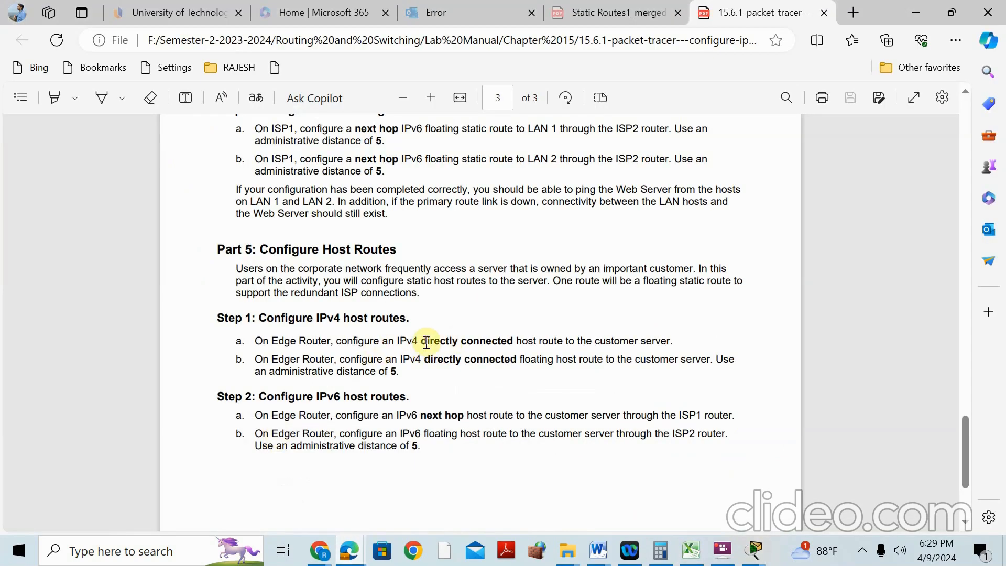
{"action": "left_click", "coordinate": [918, 12]}
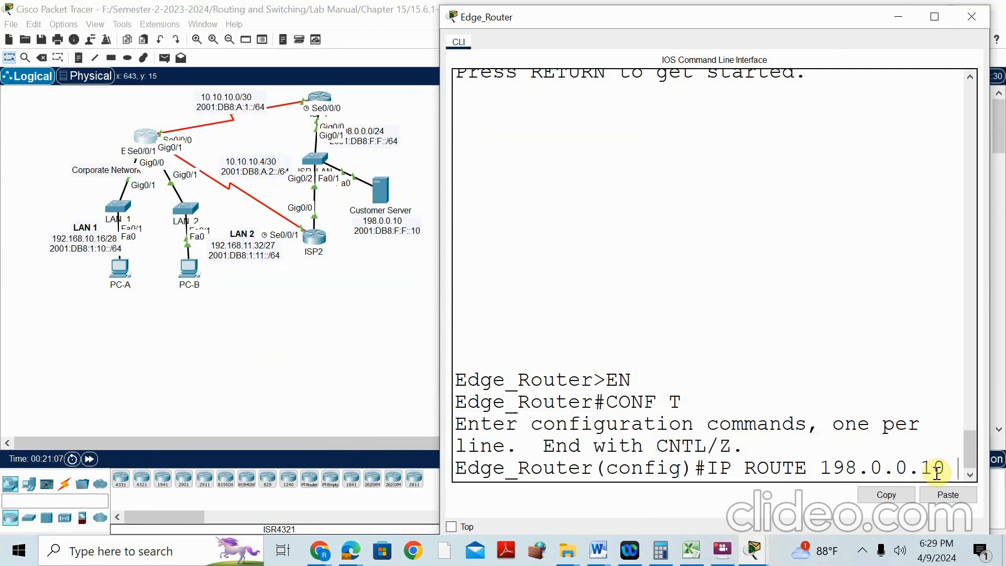
{"action": "type", "text": "255.255.255."}
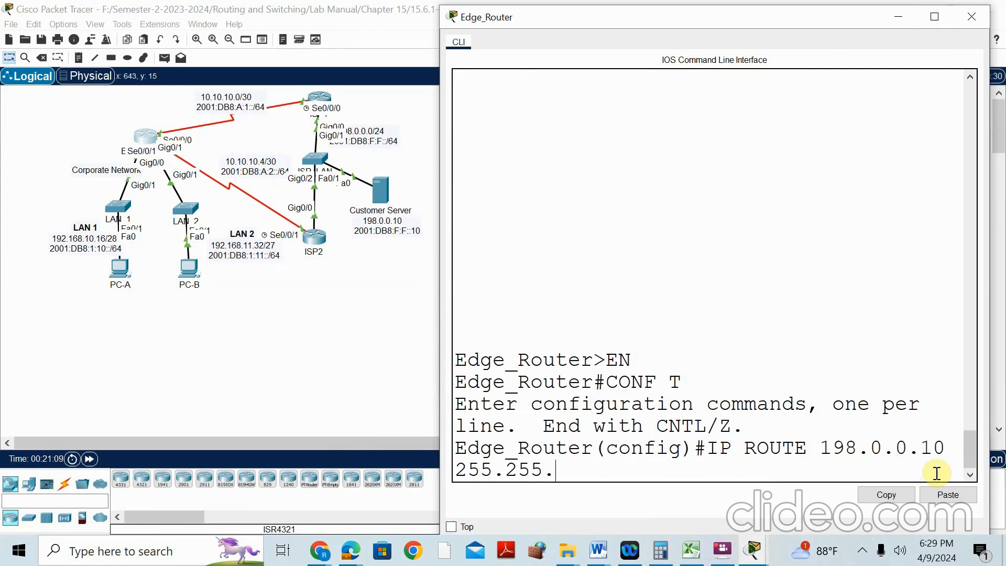
{"action": "type", "text": "255"}
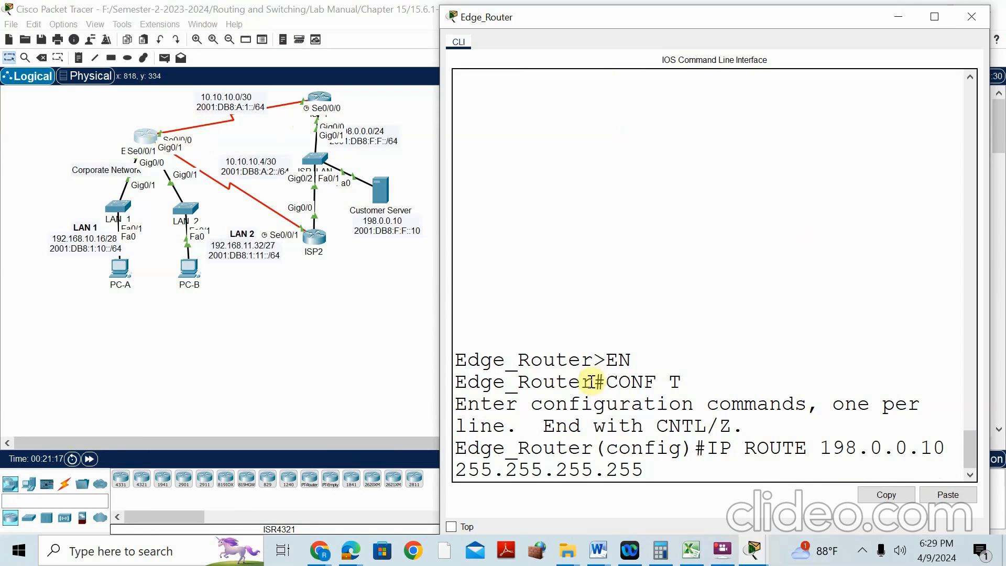
{"action": "type", "text": "E"}
{"action": "key", "text": "Tab"}
{"action": "type", "text": "0/0/0"}
{"action": "key", "text": "Return"}
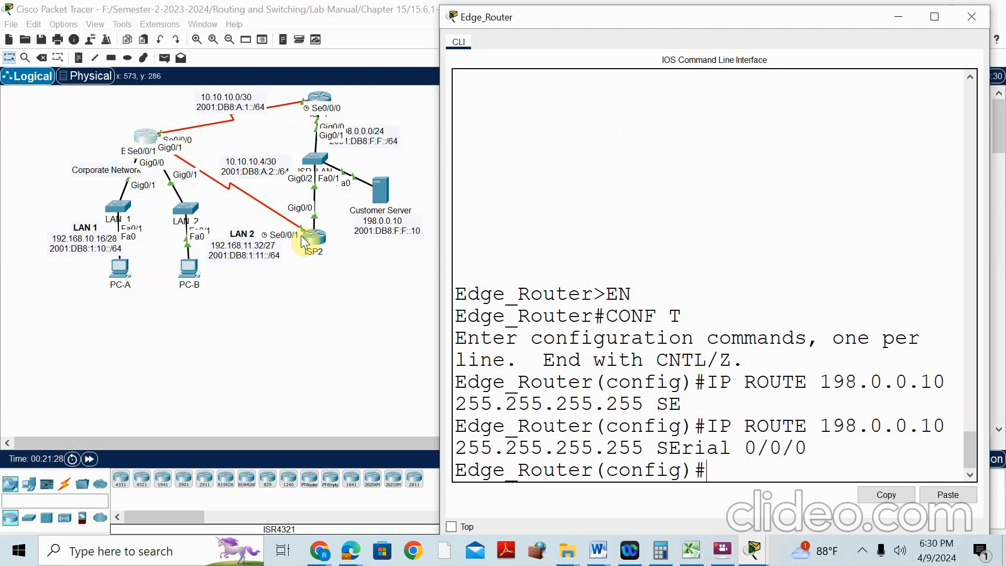
Add the floating backup host route to 198.0.0.10 via Serial 0/0/1 with distance 5
{"action": "type", "text": "I"}
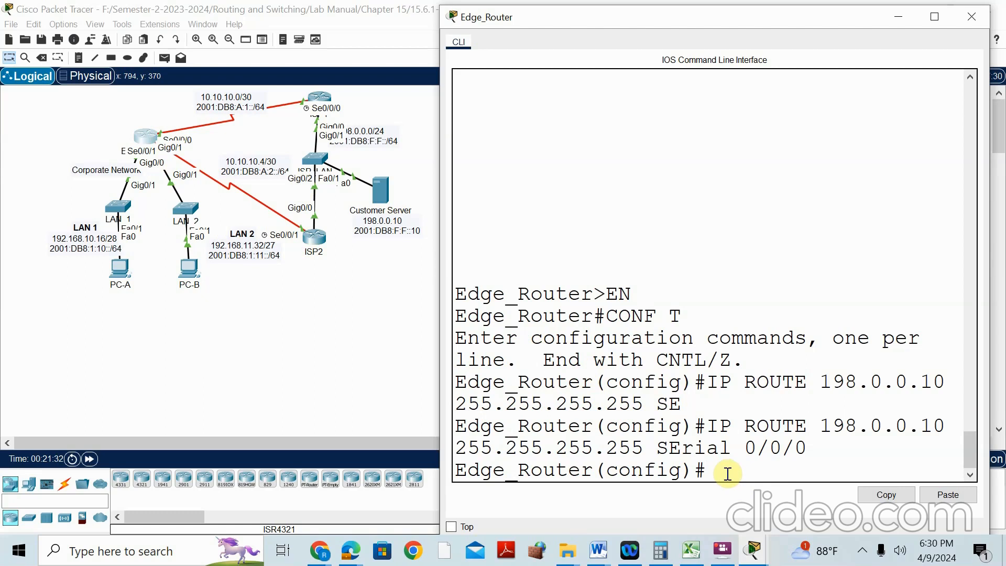
{"action": "key", "text": "Up"}
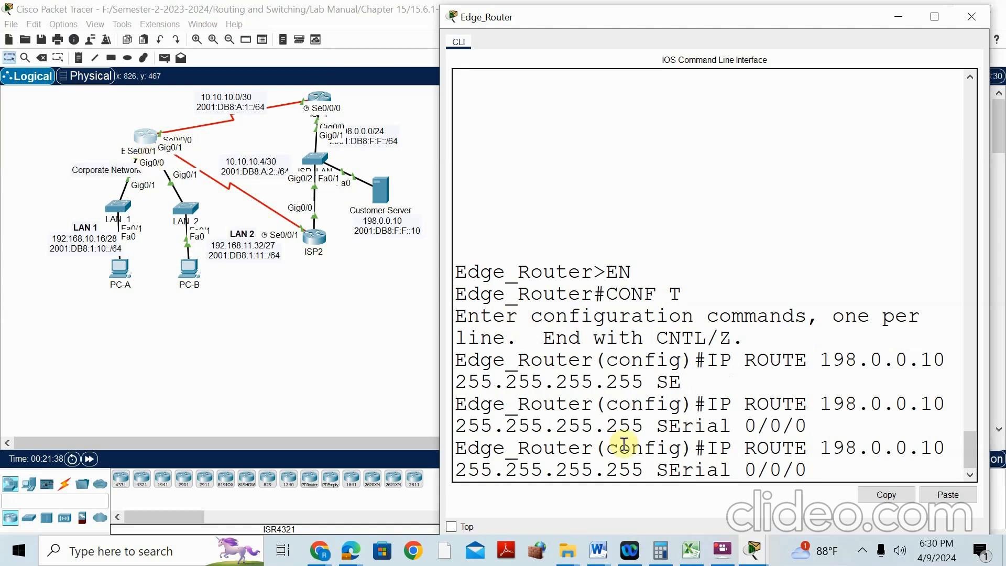
{"action": "type", "text": "5"}
{"action": "key", "text": "Return"}
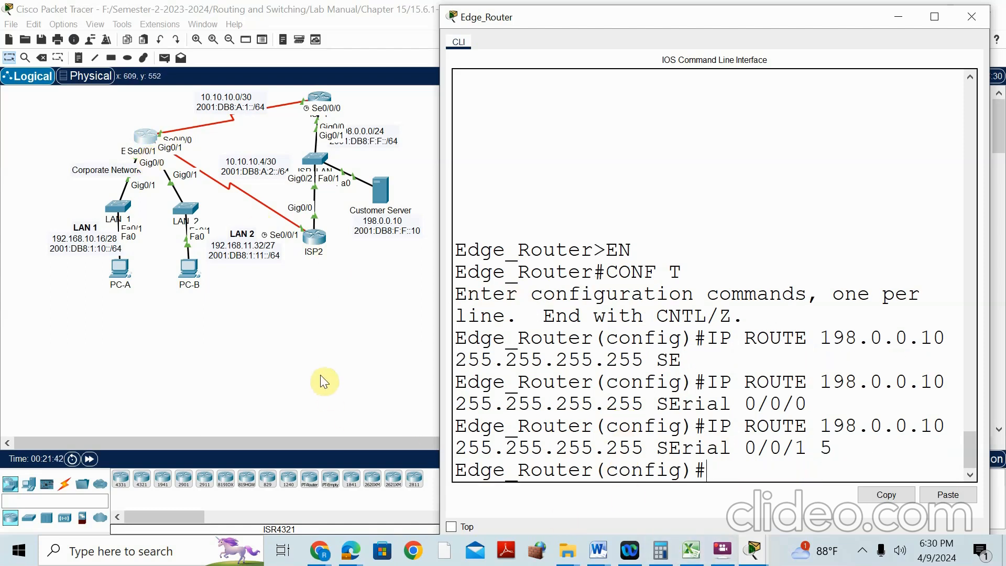
Read Step 2's IPv6 host-route instructions in the lab PDF, then reopen Edge_Router's console
{"action": "mouse_move", "coordinate": [344, 553]}
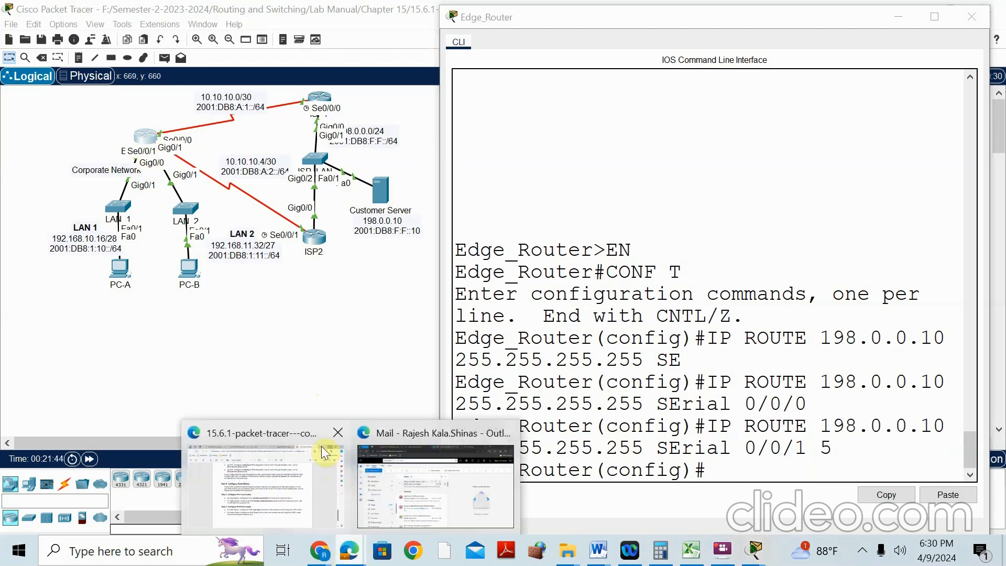
{"action": "left_click", "coordinate": [283, 445]}
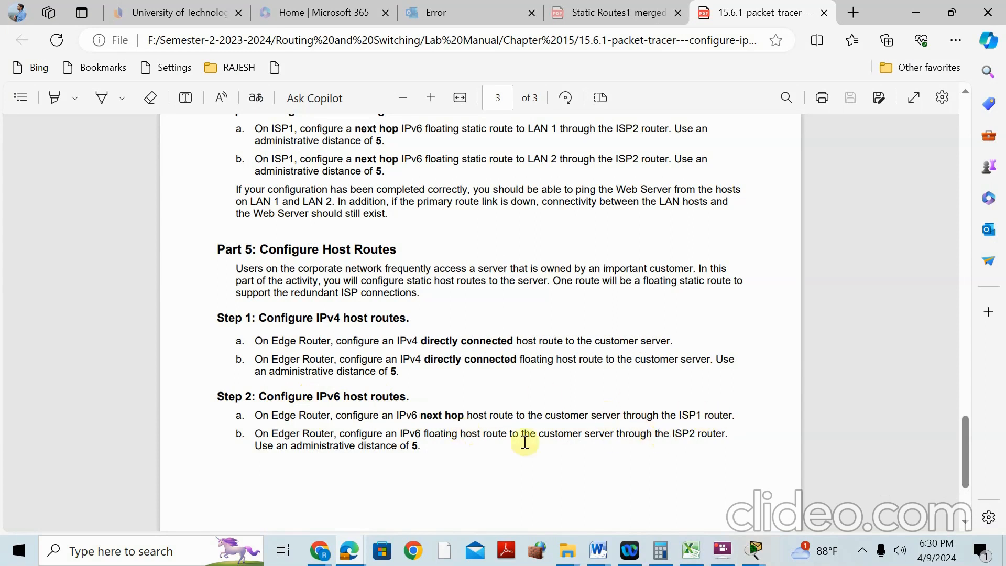
{"action": "mouse_move", "coordinate": [757, 557]}
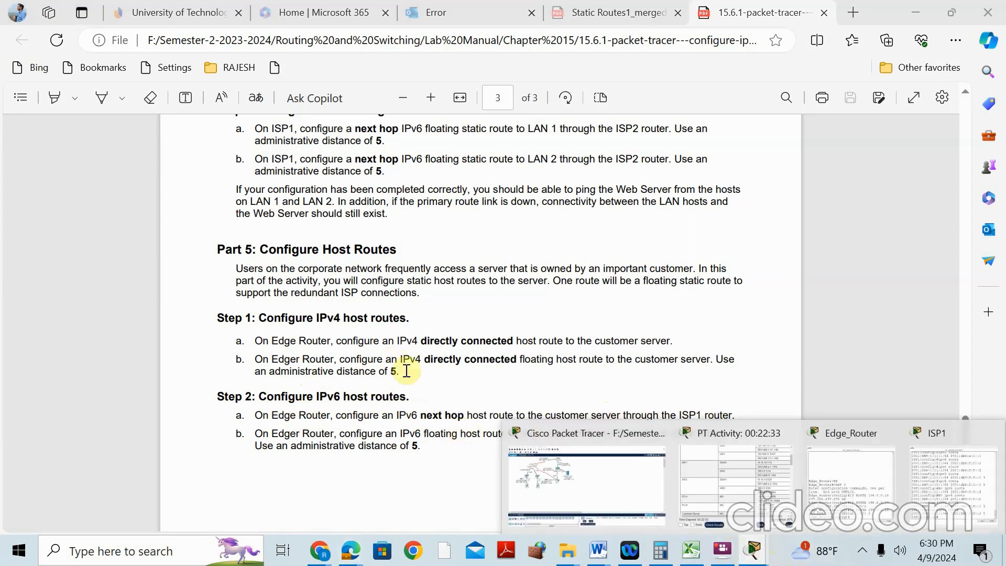
{"action": "left_click", "coordinate": [509, 421]}
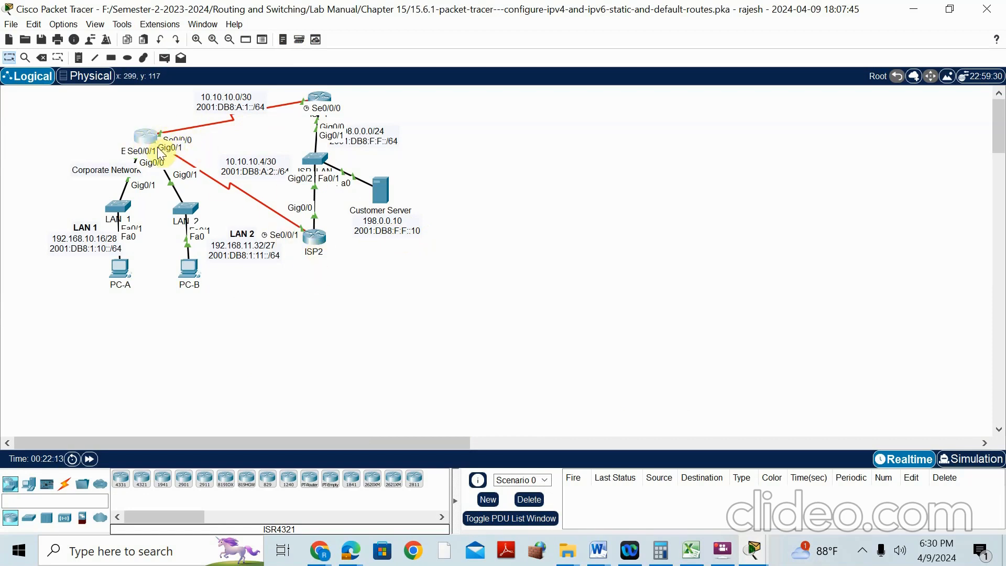
{"action": "left_click", "coordinate": [145, 137]}
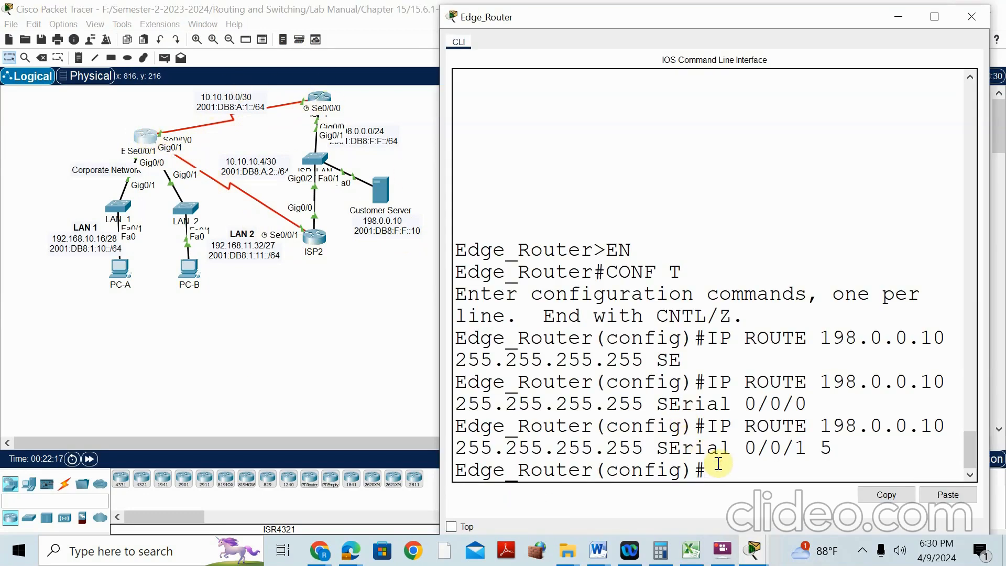
Add IPv6 host routes to 2001:DB8:F:F::10/128 via Serial 0/0/0 and, at distance 5, Serial 0/0/1
{"action": "type", "text": "IPV6 ROUTE"}
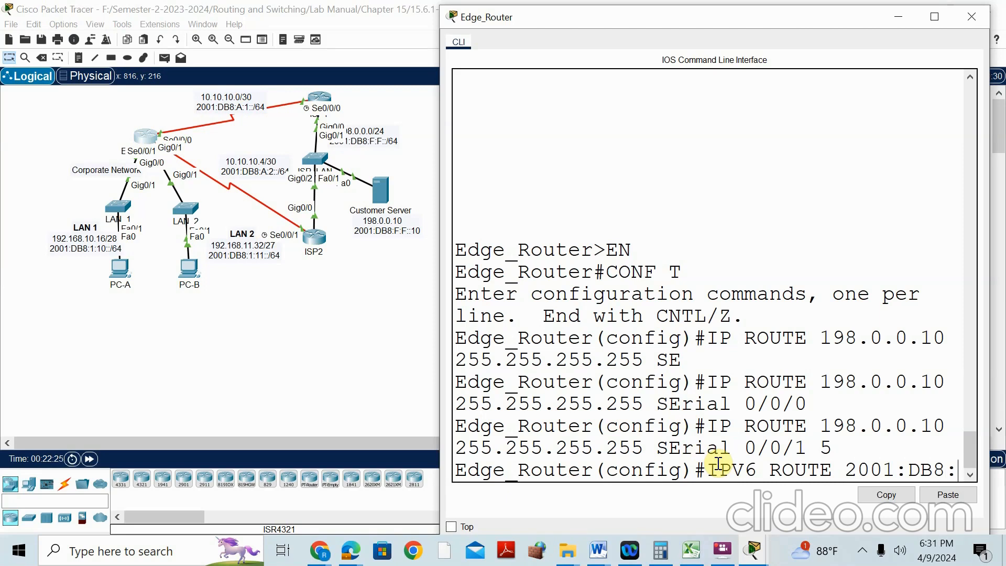
{"action": "type", "text": "2001:DB8:F:F::10/128 SE"}
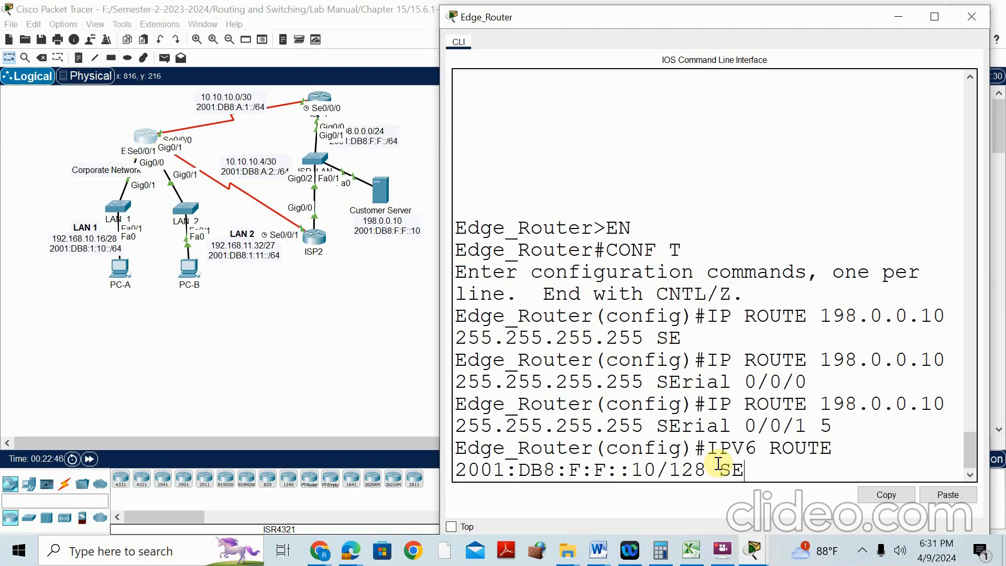
{"action": "key", "text": "Tab"}
{"action": "type", "text": "0"}
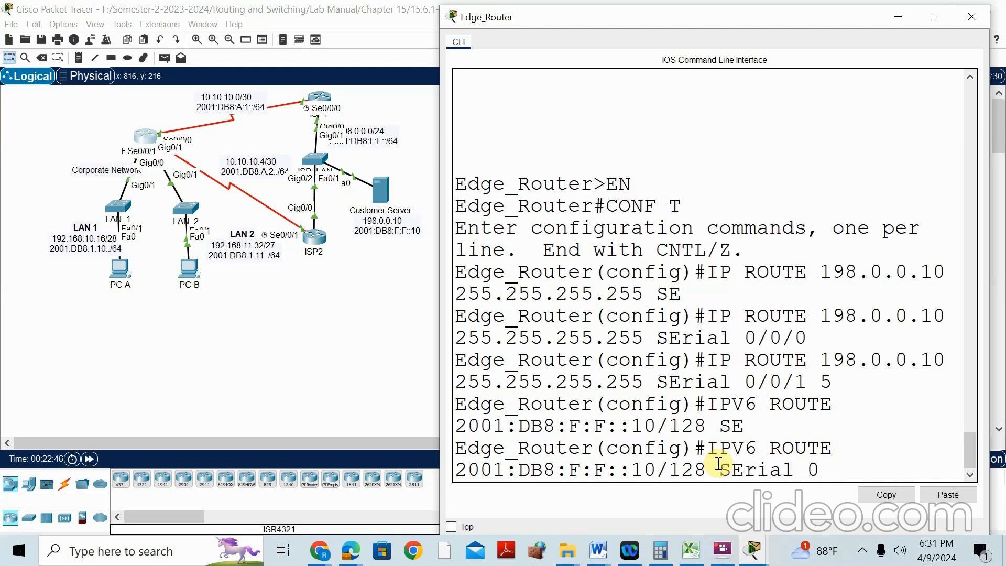
{"action": "key", "text": "Return"}
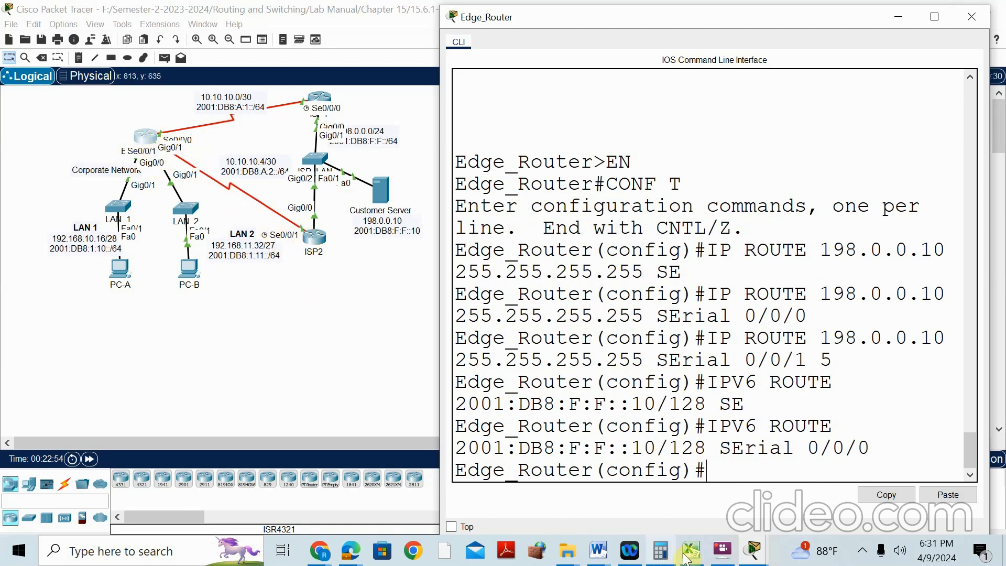
{"action": "mouse_move", "coordinate": [693, 549]}
{"action": "key", "text": "Up"}
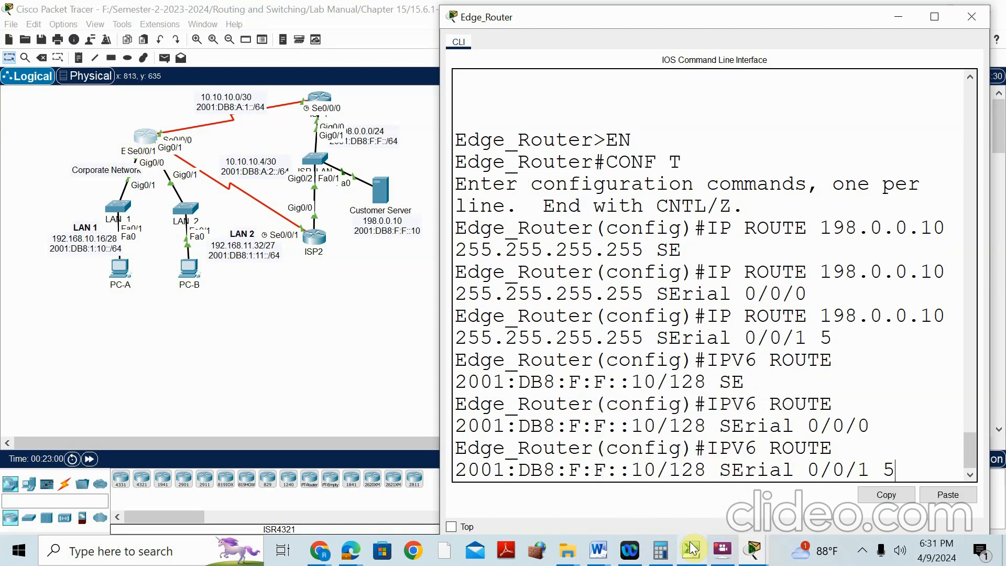
{"action": "key", "text": "Return"}
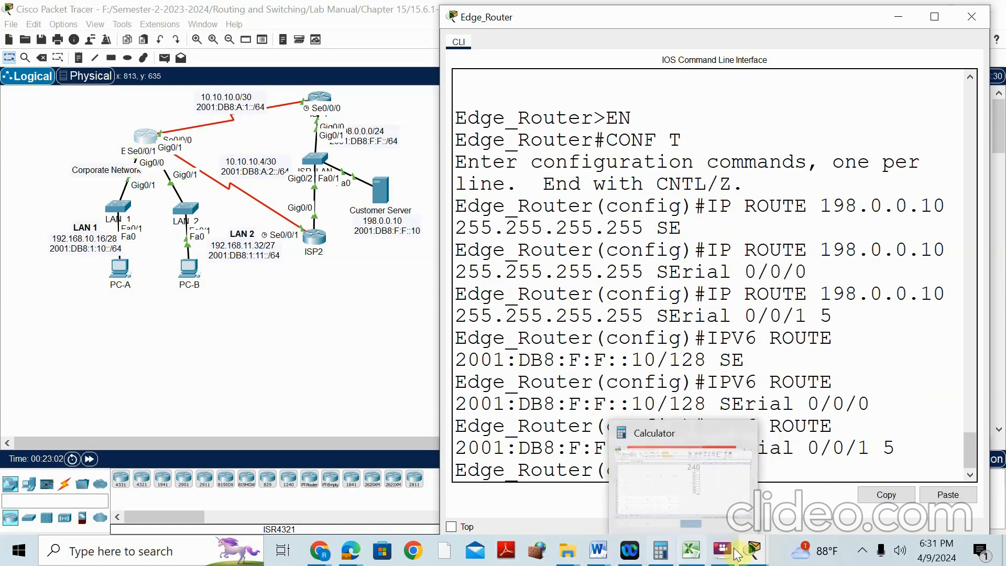
Compare ISP2's IPv6 address in the addressing table against the entered Edge_Router routes
{"action": "mouse_move", "coordinate": [753, 551]}
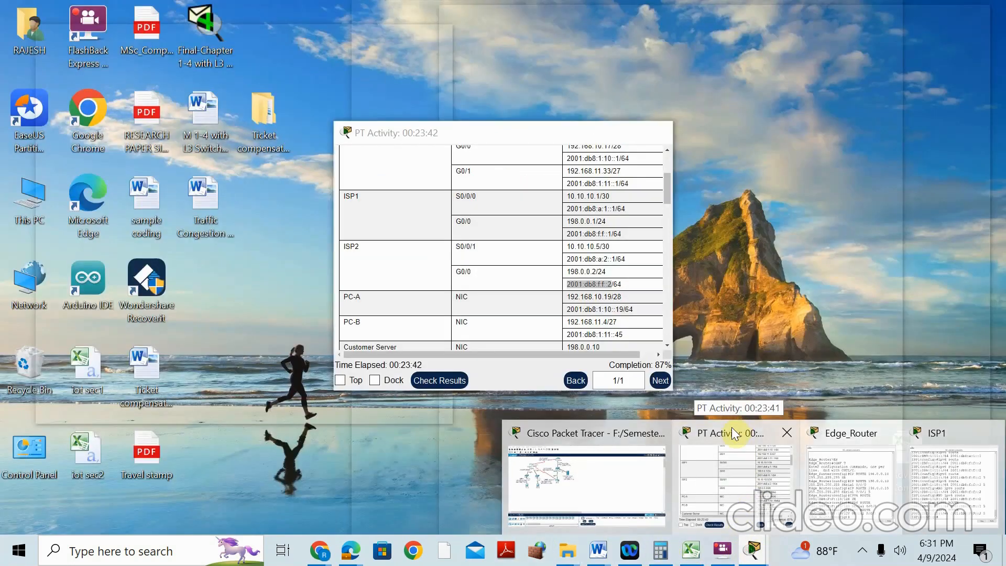
{"action": "left_click", "coordinate": [732, 426]}
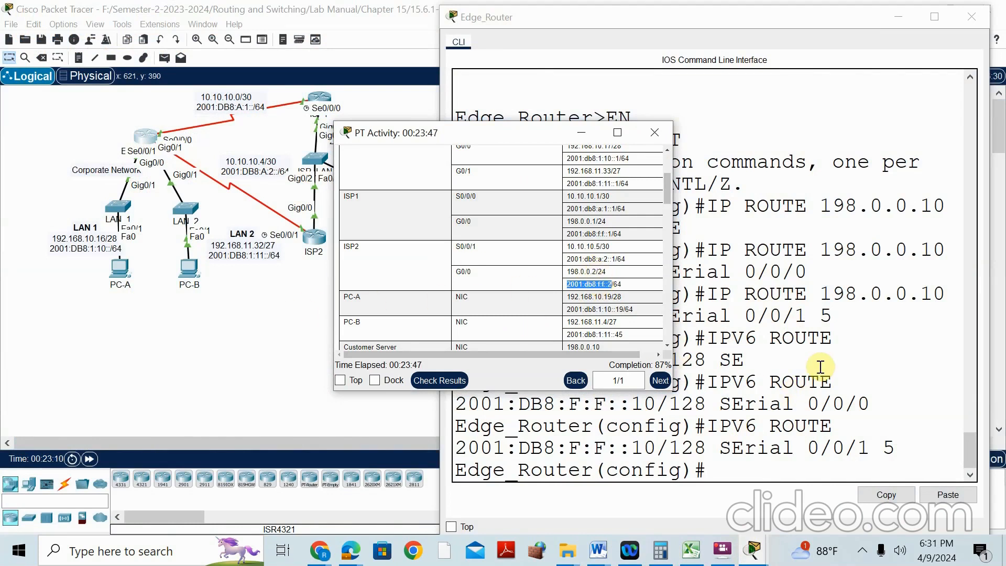
{"action": "left_click", "coordinate": [837, 360]}
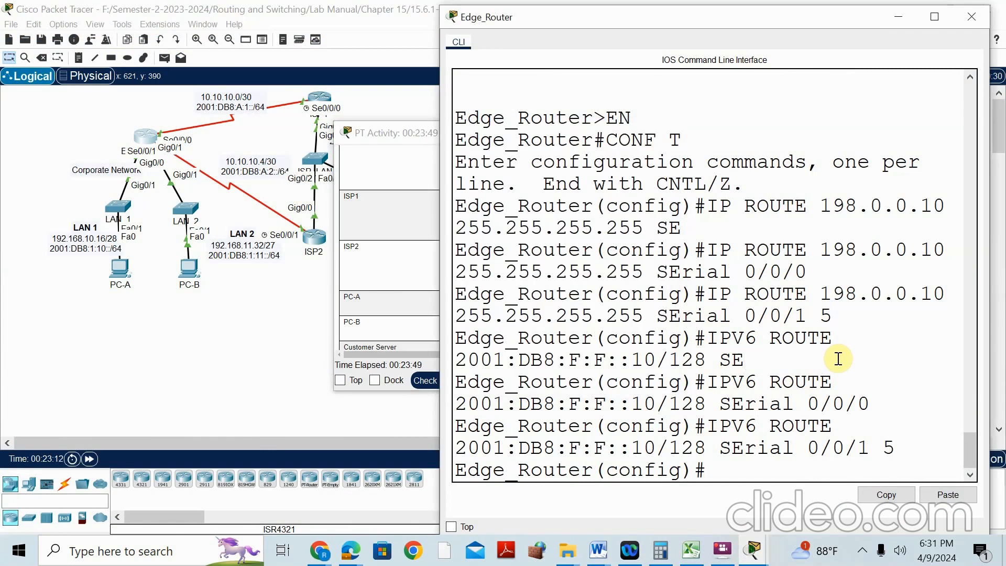
{"action": "left_click", "coordinate": [838, 359]}
{"action": "left_click", "coordinate": [617, 403]}
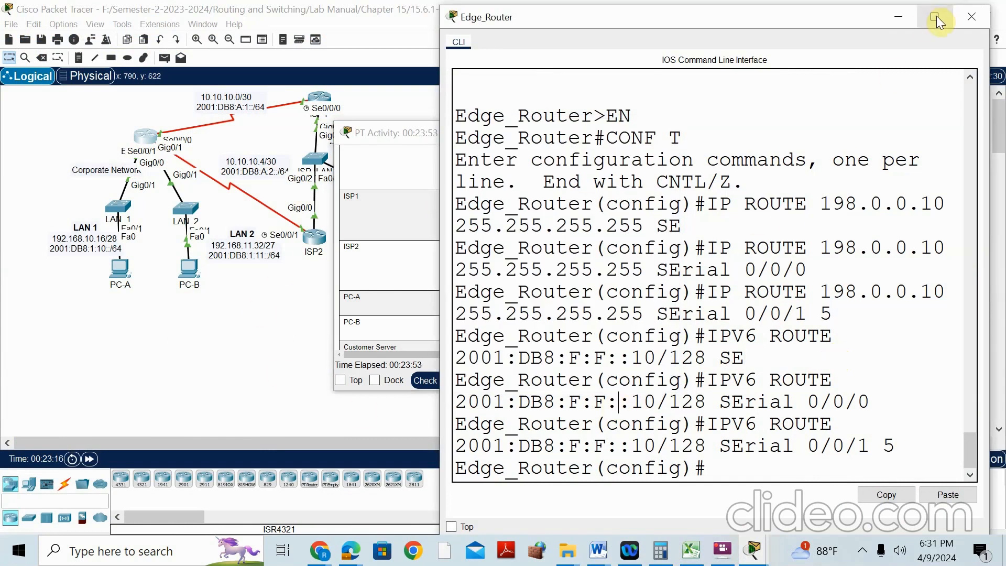
{"action": "left_click", "coordinate": [250, 344]}
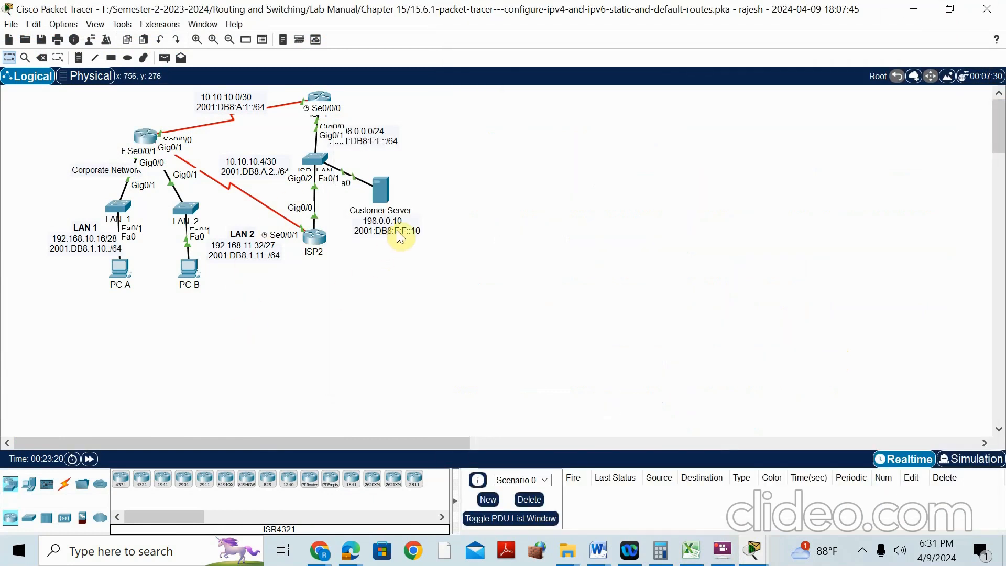
Confirm the Customer Server's IPv6 address and gateway in its IP Configuration
{"action": "left_click", "coordinate": [381, 194]}
{"action": "left_click", "coordinate": [422, 79]}
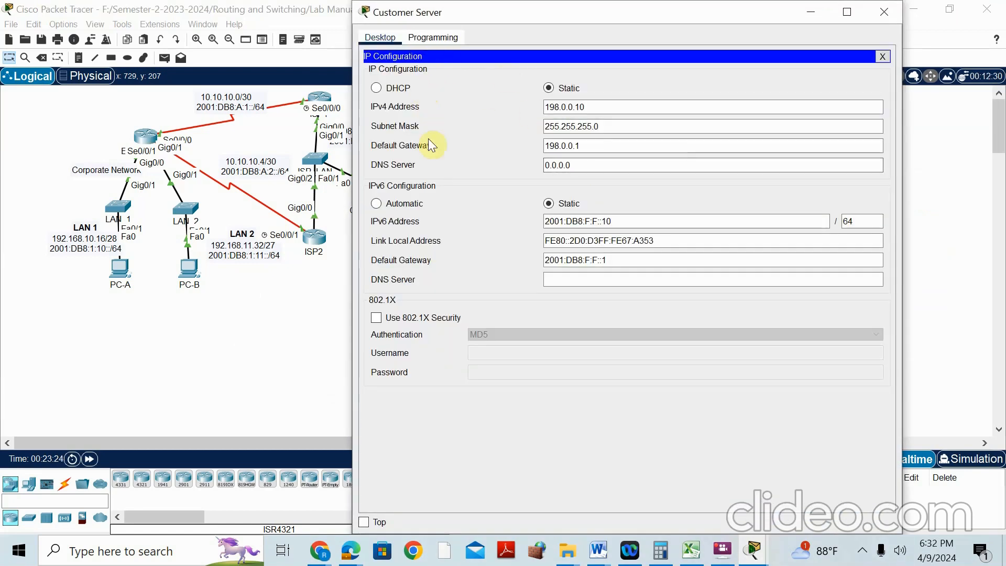
{"action": "left_click", "coordinate": [882, 14]}
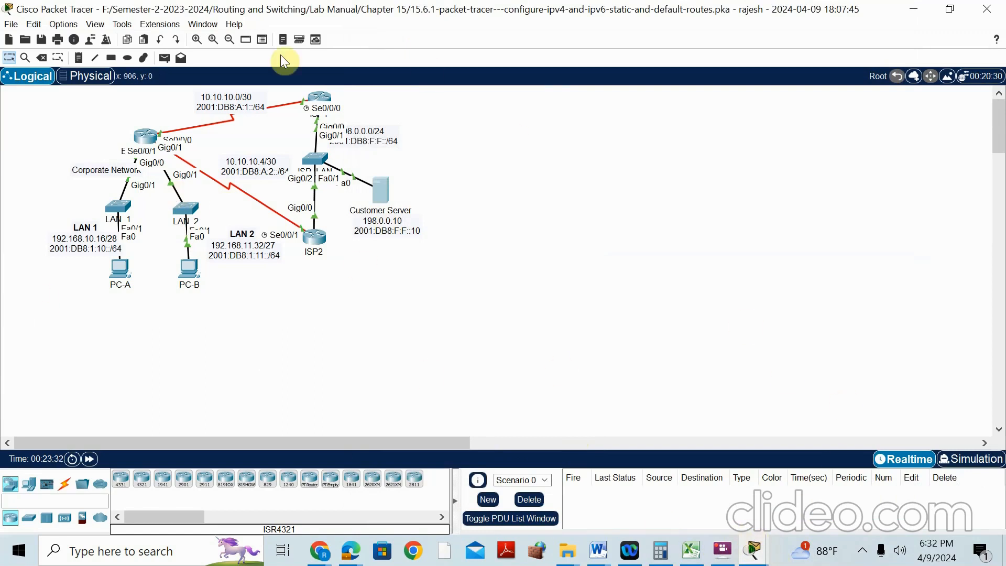
Check the activity results, which report it incomplete and point to floating static routes
{"action": "mouse_move", "coordinate": [754, 550]}
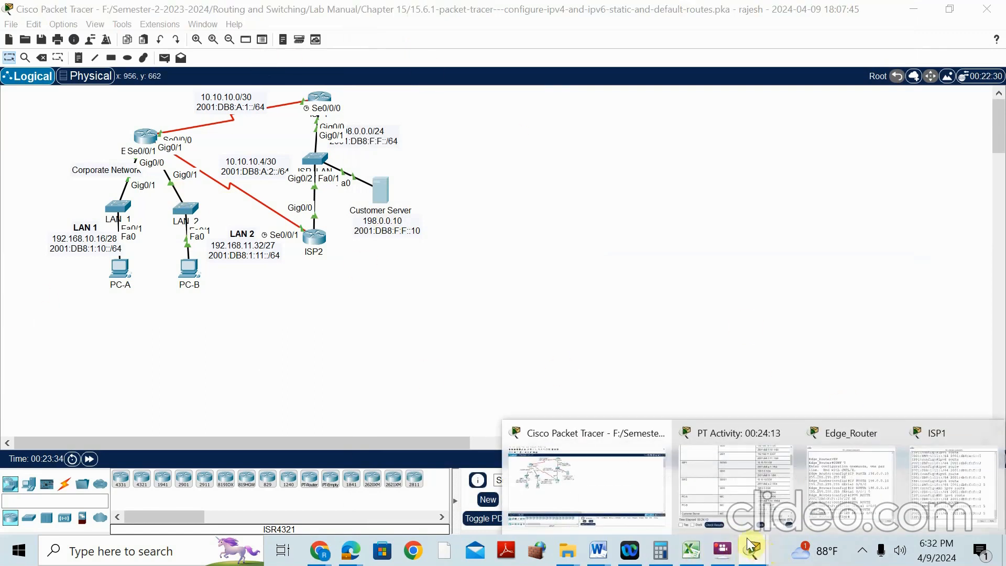
{"action": "mouse_move", "coordinate": [699, 454]}
{"action": "mouse_move", "coordinate": [624, 434]}
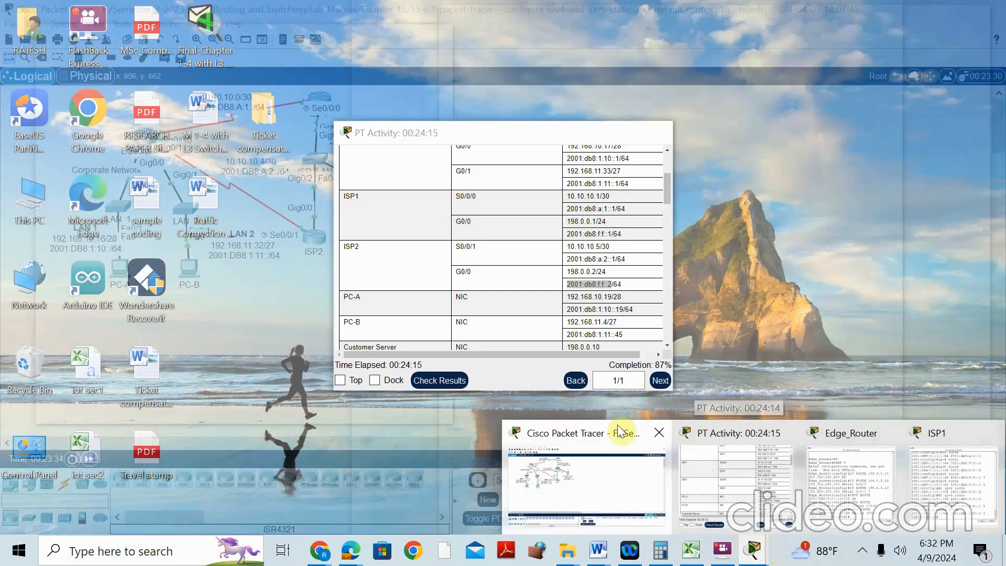
{"action": "left_click", "coordinate": [708, 435]}
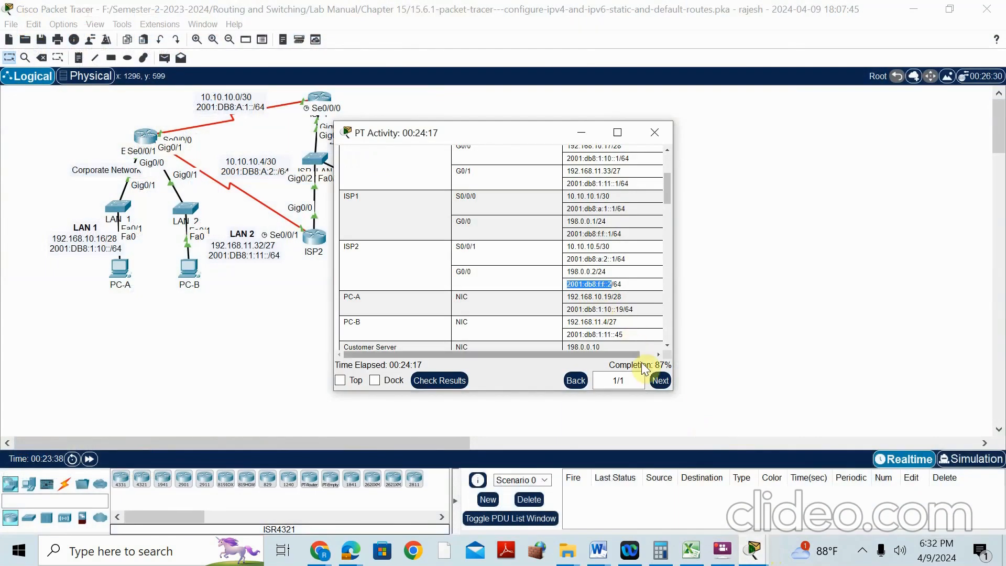
{"action": "left_click", "coordinate": [448, 380]}
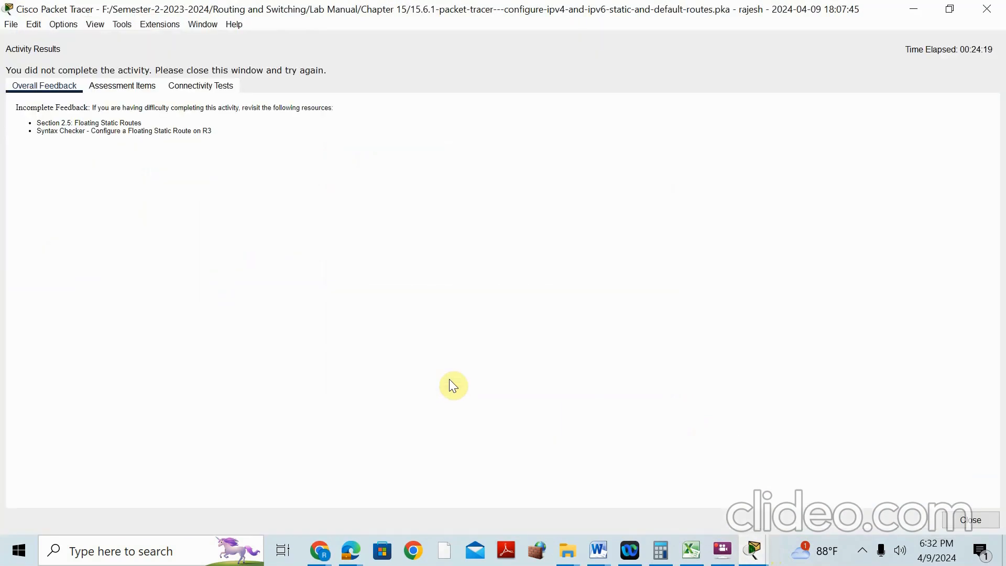
Compare the failed assessment items, Edge_Router IPv6 Route2 and Route3 at 14/16, with the lab manual
{"action": "left_click", "coordinate": [112, 89]}
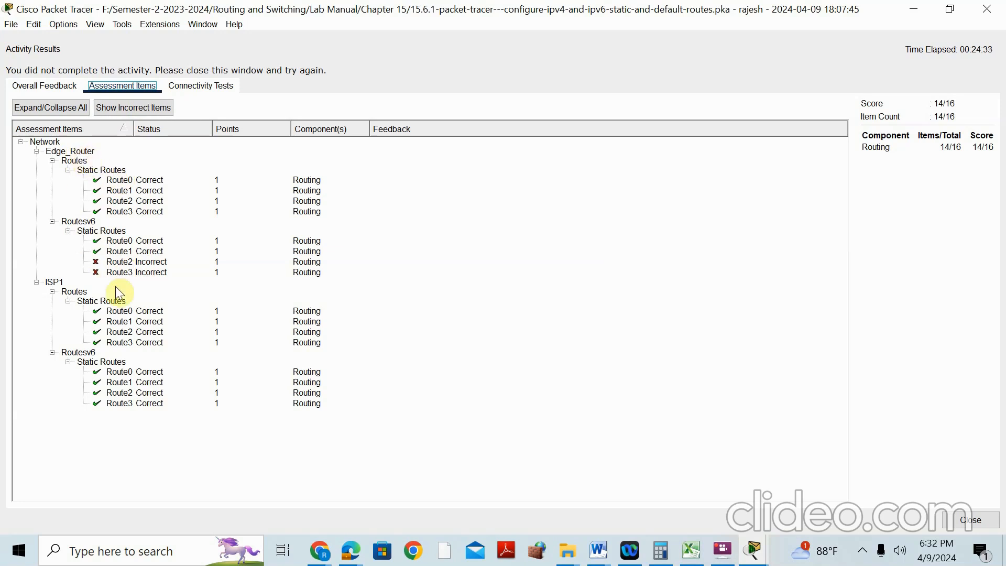
{"action": "left_click", "coordinate": [904, 9]}
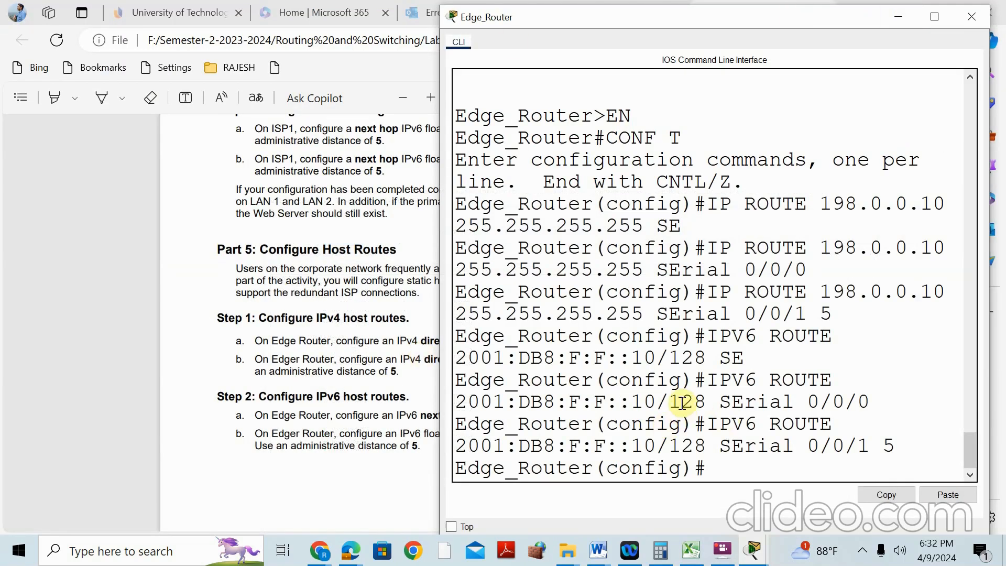
{"action": "left_click", "coordinate": [358, 553]}
{"action": "left_click", "coordinate": [235, 438]}
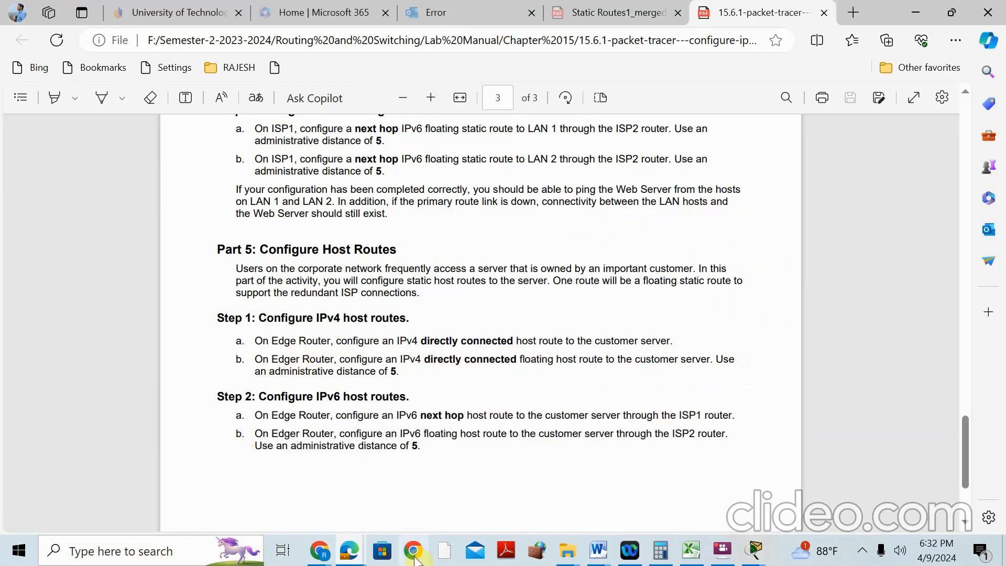
{"action": "left_click", "coordinate": [757, 554]}
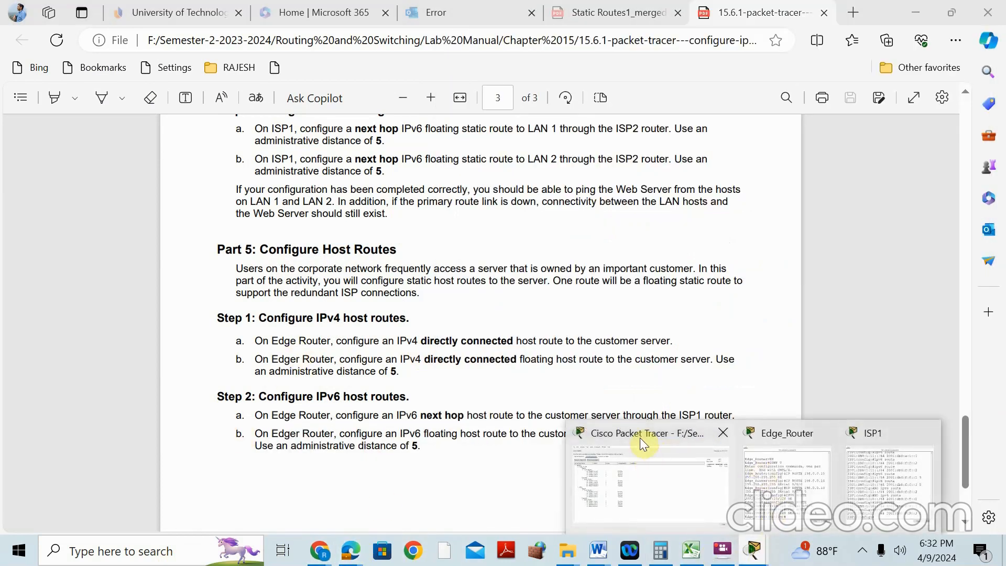
{"action": "left_click", "coordinate": [640, 439]}
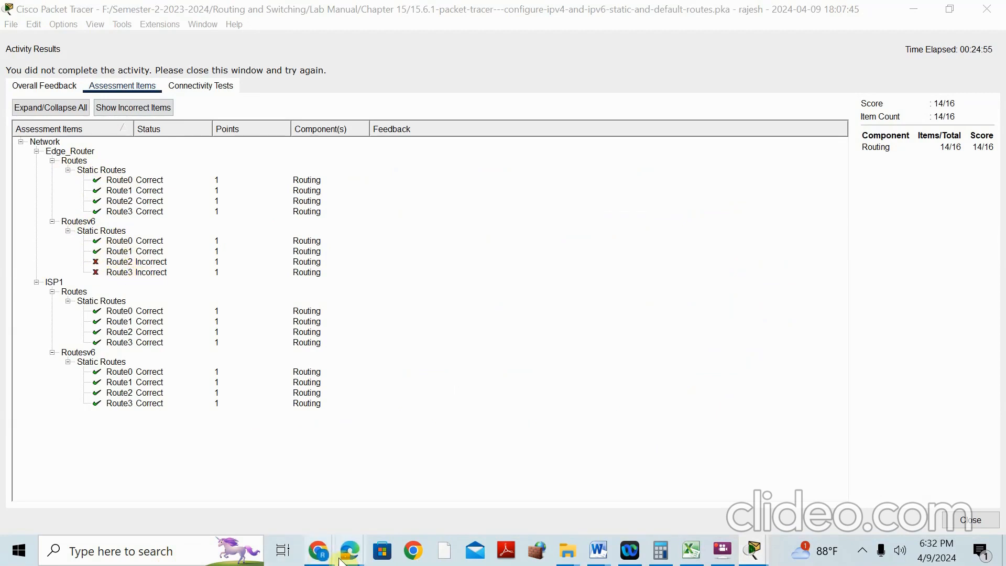
{"action": "mouse_move", "coordinate": [343, 556]}
{"action": "left_click", "coordinate": [225, 439]}
Scroll through the lab manual's Part 5 and Parts 1–2 to reread the host-route and next-hop steps
{"action": "scroll", "coordinate": [297, 349], "scroll_direction": "down", "scroll_amount": 2}
{"action": "scroll", "coordinate": [402, 415], "scroll_direction": "down", "scroll_amount": 5}
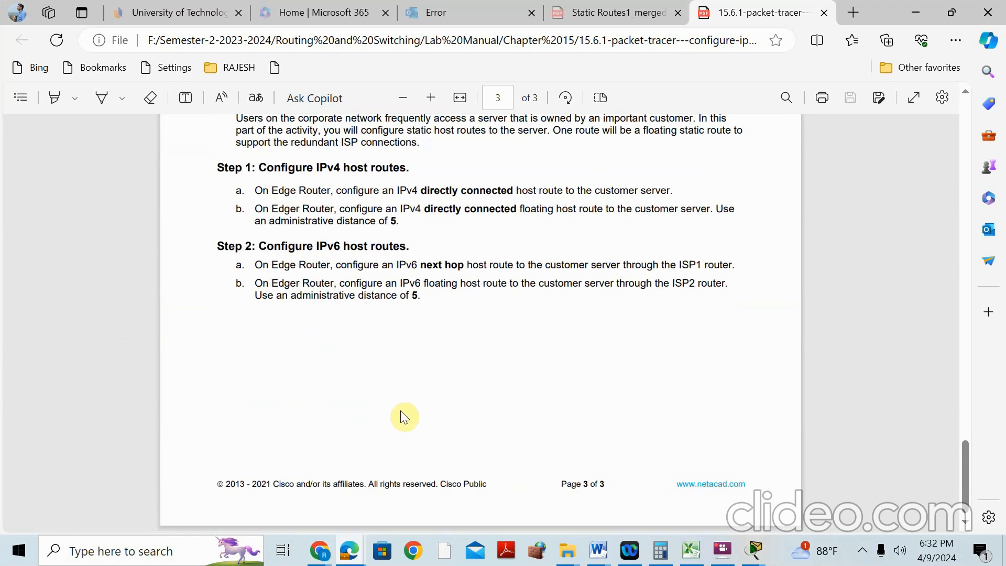
{"action": "scroll", "coordinate": [403, 416], "scroll_direction": "up", "scroll_amount": 2}
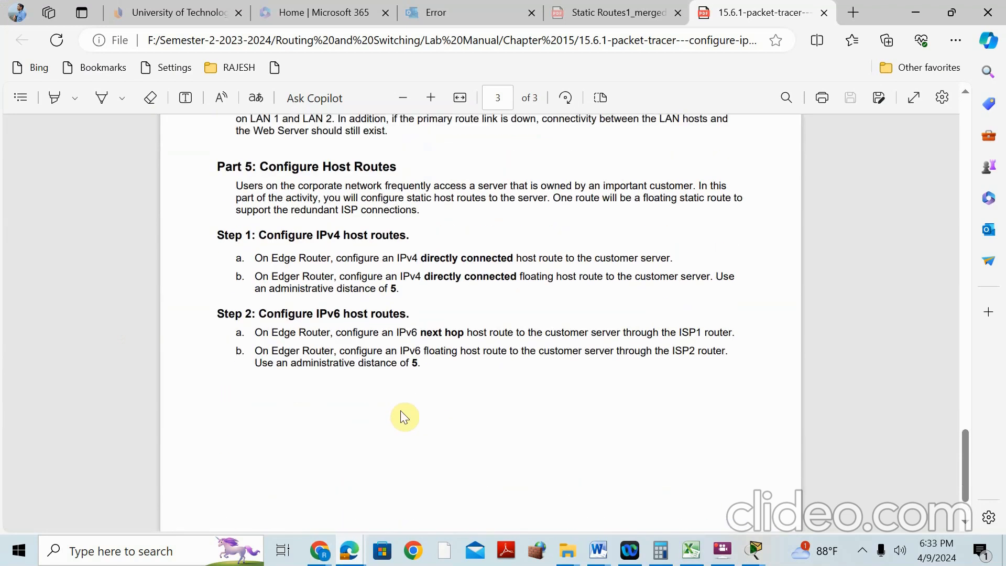
{"action": "scroll", "coordinate": [401, 417], "scroll_direction": "up", "scroll_amount": 12}
{"action": "scroll", "coordinate": [402, 414], "scroll_direction": "up", "scroll_amount": 10}
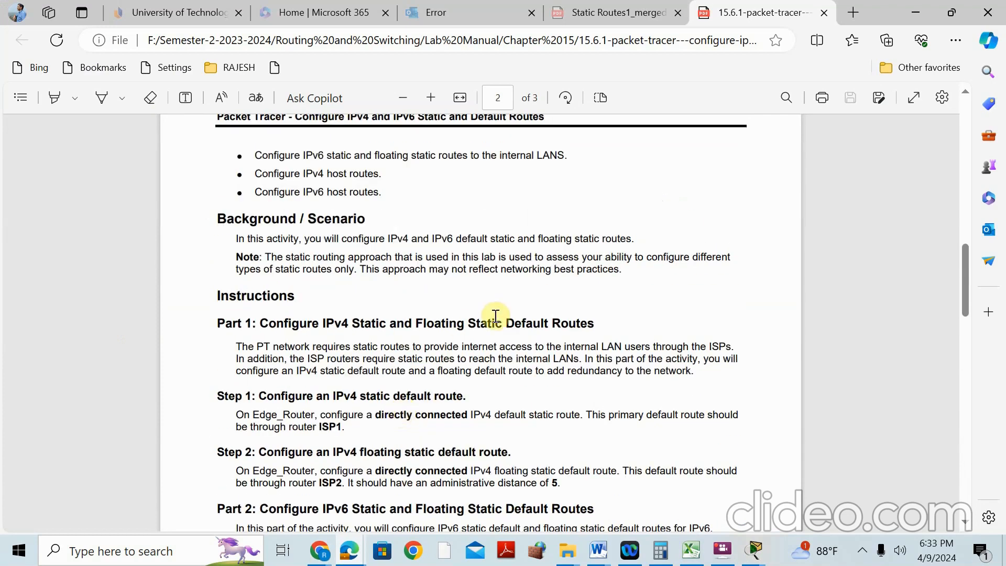
{"action": "scroll", "coordinate": [495, 316], "scroll_direction": "down", "scroll_amount": 2}
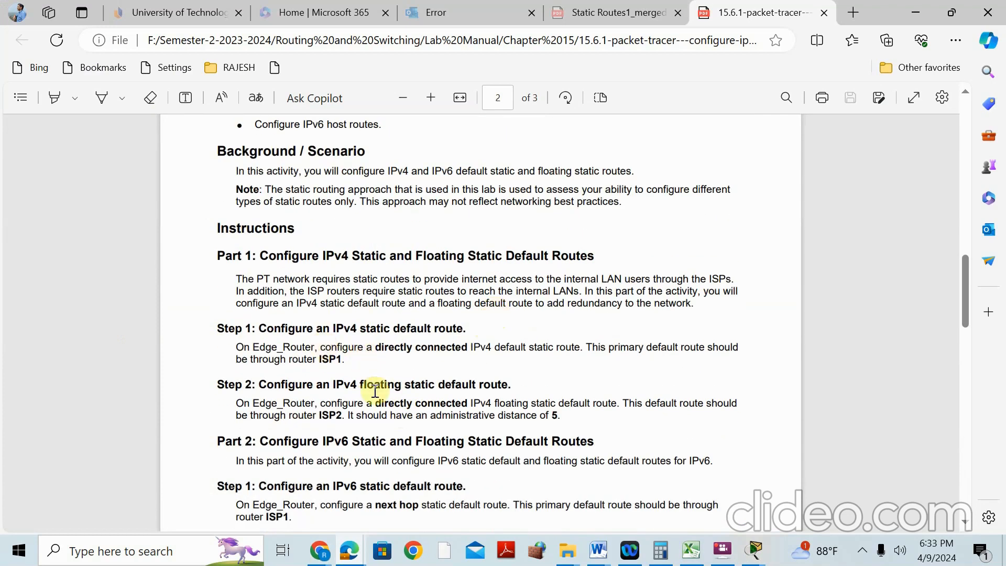
{"action": "scroll", "coordinate": [374, 392], "scroll_direction": "down", "scroll_amount": 4}
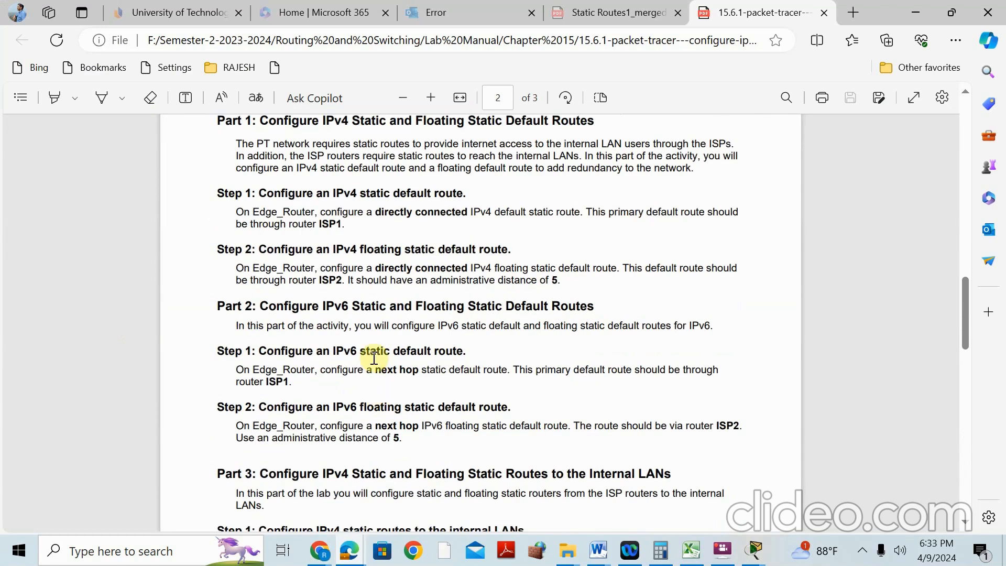
{"action": "scroll", "coordinate": [346, 392], "scroll_direction": "down", "scroll_amount": 20}
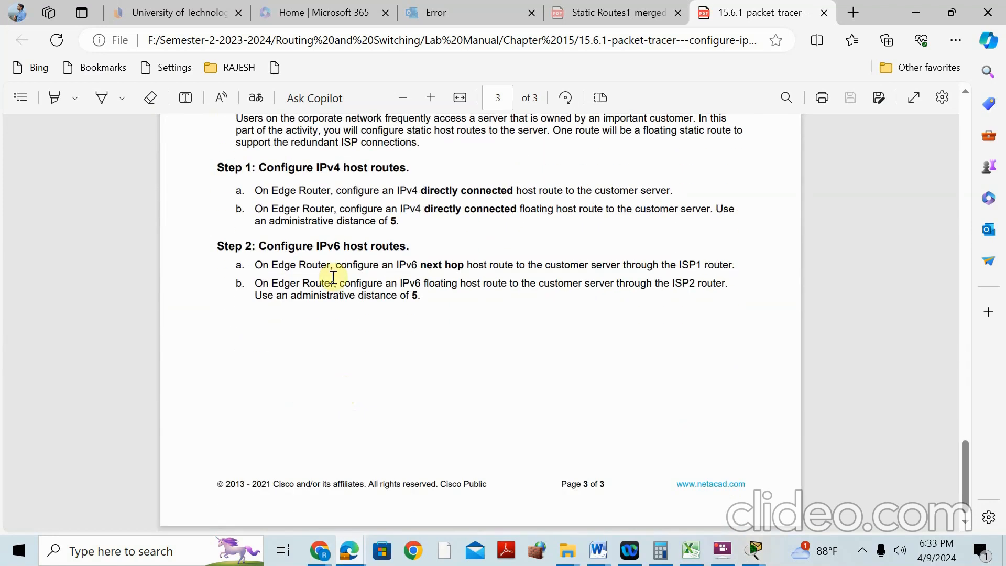
{"action": "scroll", "coordinate": [334, 277], "scroll_direction": "up", "scroll_amount": 15}
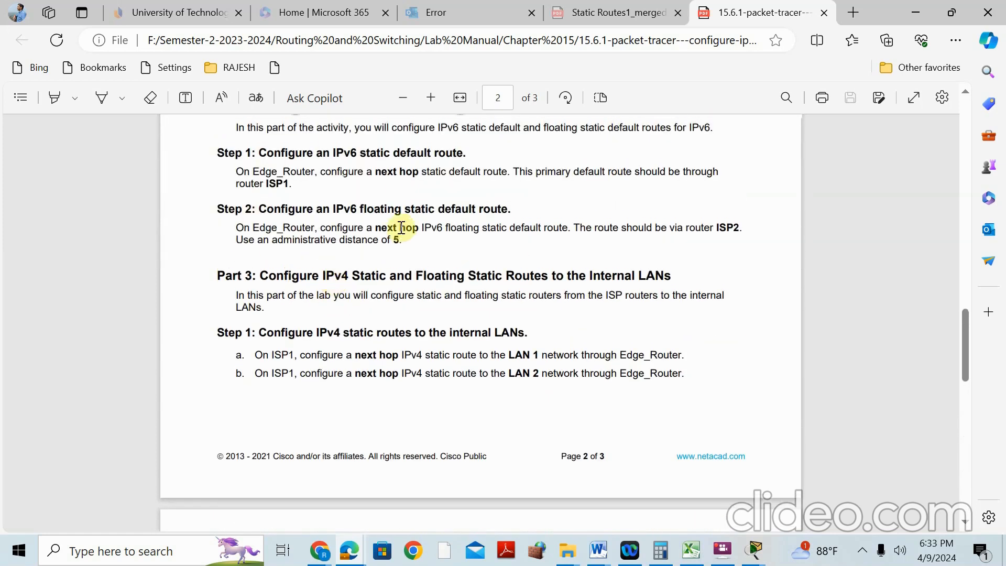
{"action": "scroll", "coordinate": [404, 227], "scroll_direction": "up", "scroll_amount": 3}
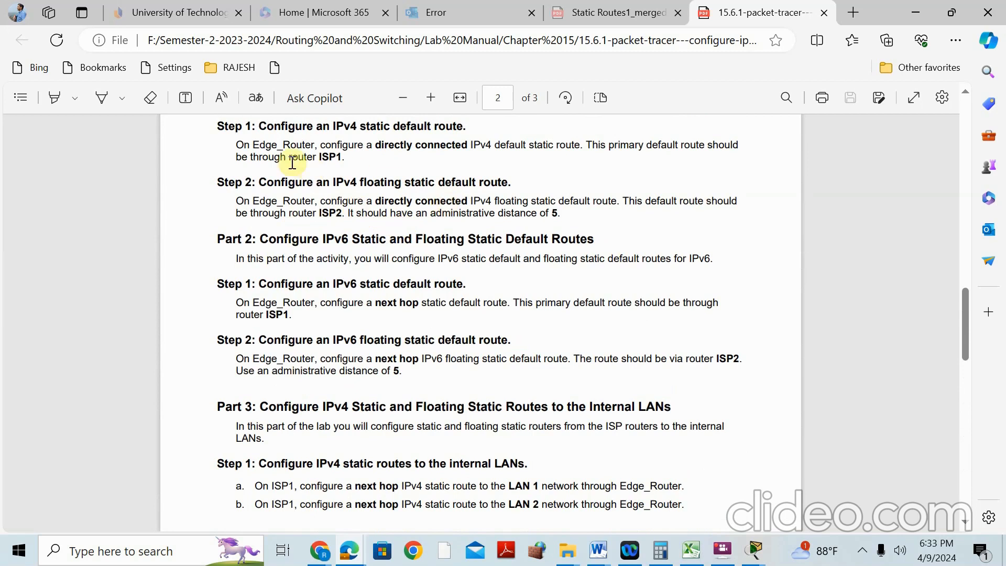
{"action": "scroll", "coordinate": [281, 198], "scroll_direction": "up", "scroll_amount": 3}
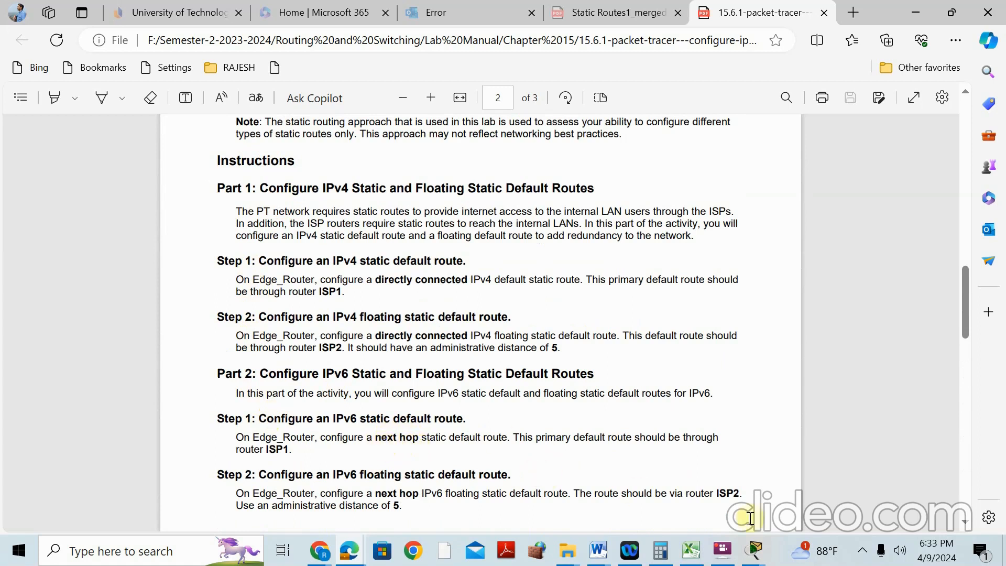
Leave configuration mode and run show ipv6 route on Edge_Router
{"action": "mouse_move", "coordinate": [755, 550]}
{"action": "left_click", "coordinate": [789, 446]}
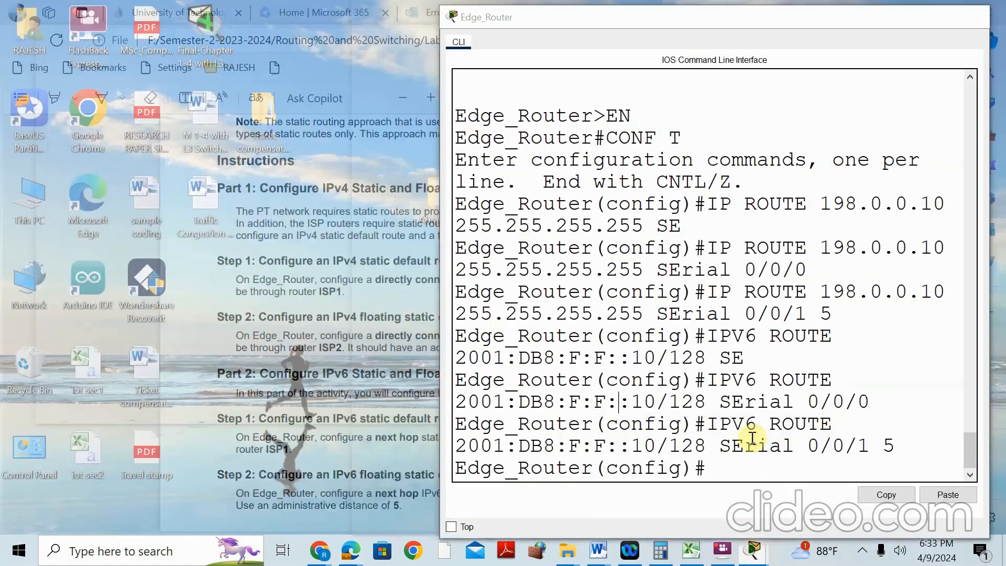
{"action": "type", "text": "END"}
{"action": "key", "text": "Return"}
{"action": "type", "text": "SH IPV6 ROUTE"}
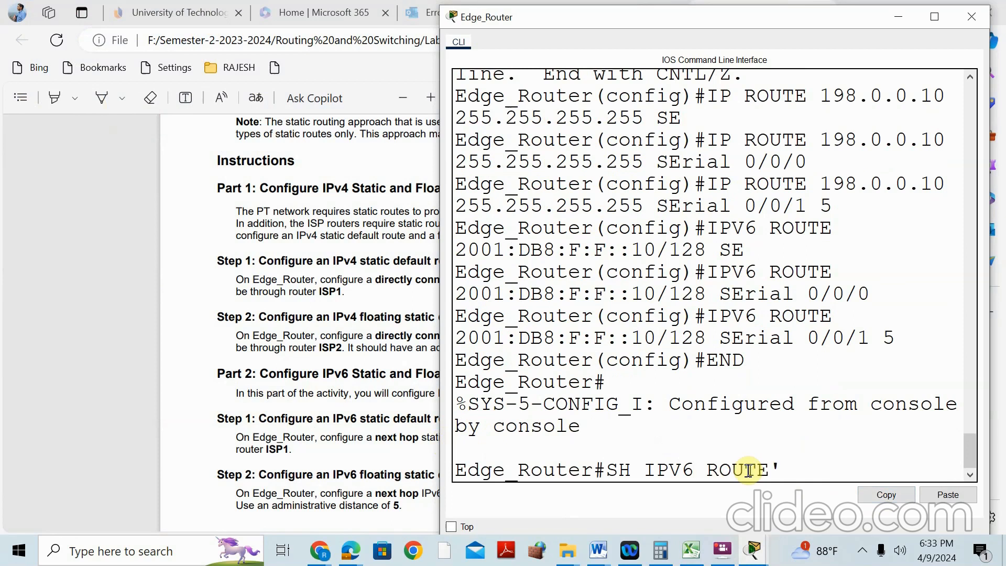
{"action": "key", "text": "Return"}
Maximize the console and page through the full IPv6 routing table, including 2001:DB8:F:F::10/128 via Serial0/0/0
{"action": "left_click", "coordinate": [935, 16]}
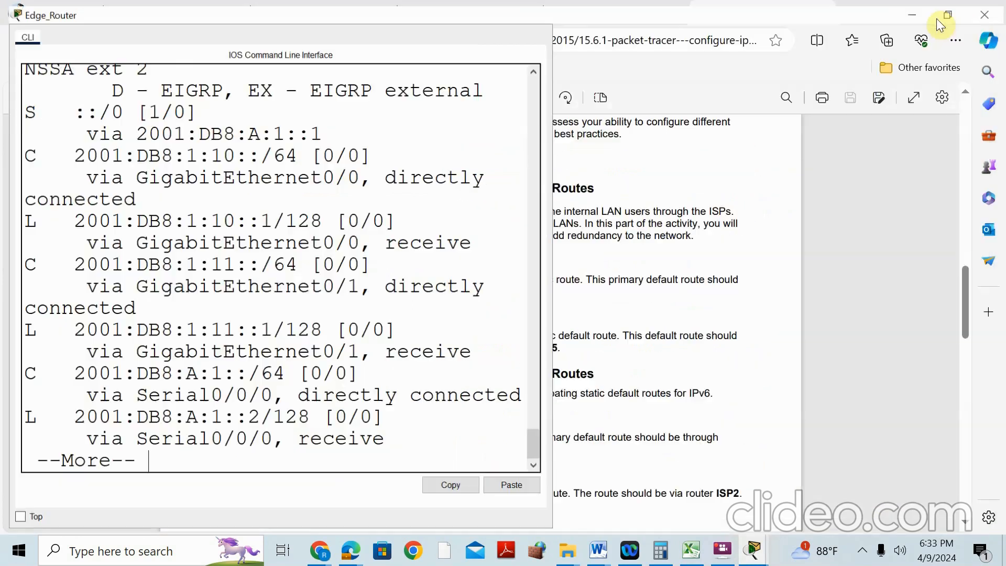
{"action": "scroll", "coordinate": [140, 230], "scroll_direction": "up", "scroll_amount": 2}
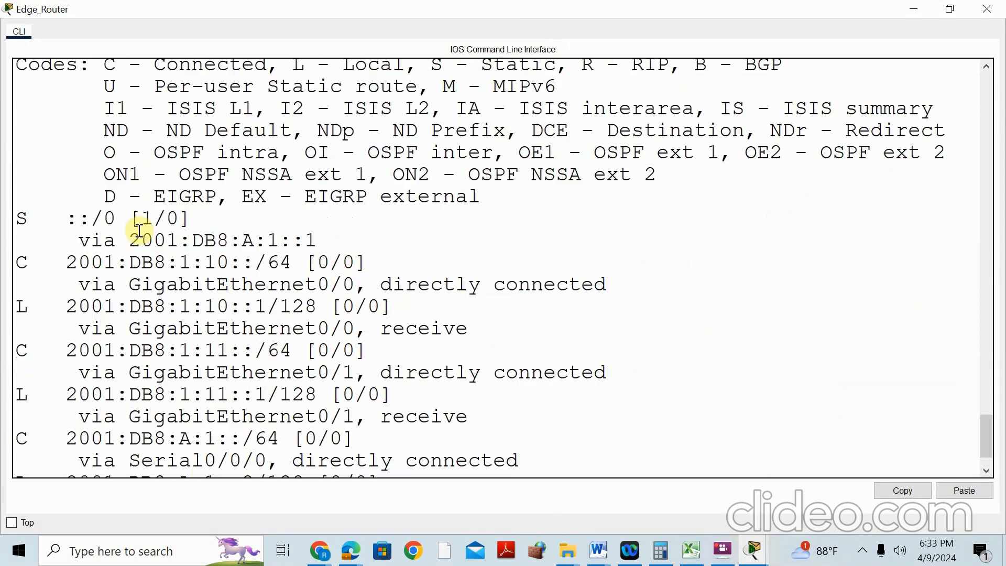
{"action": "scroll", "coordinate": [140, 229], "scroll_direction": "up", "scroll_amount": 1}
{"action": "scroll", "coordinate": [86, 240], "scroll_direction": "down", "scroll_amount": 1}
{"action": "left_click_drag", "start_coordinate": [67, 251], "coordinate": [203, 256]}
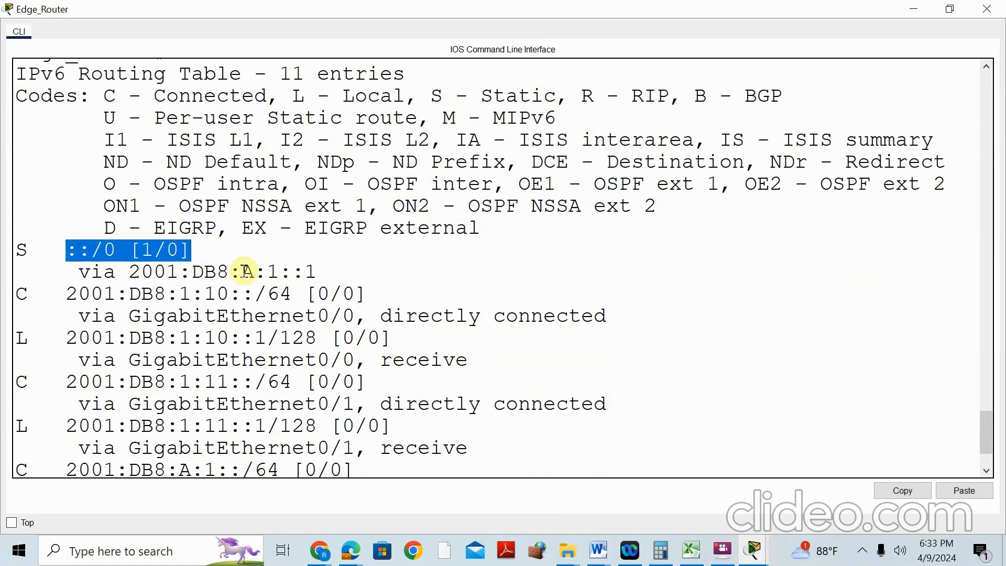
{"action": "scroll", "coordinate": [90, 270], "scroll_direction": "down", "scroll_amount": 4}
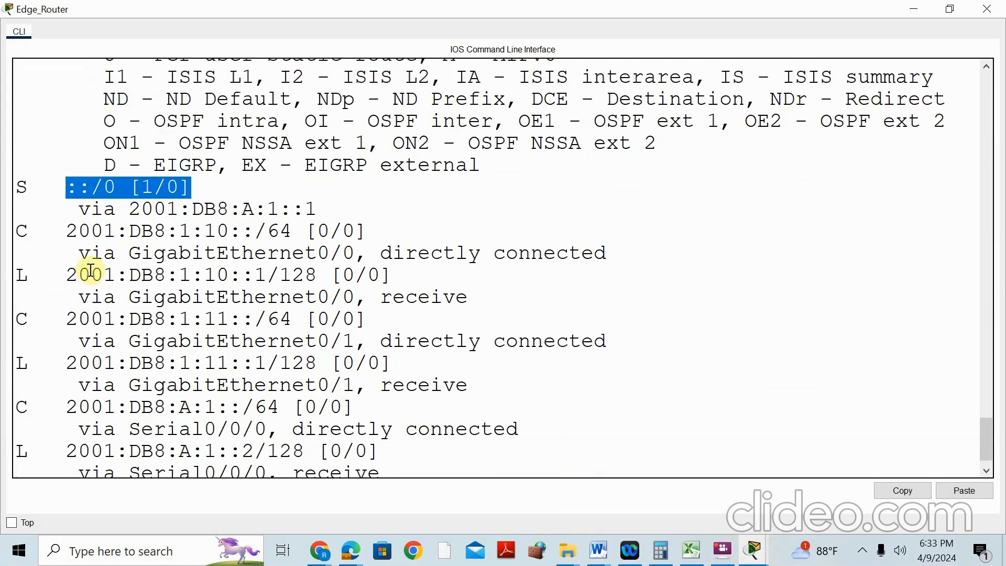
{"action": "key", "text": "Return"}
{"action": "key", "text": "Return"}
{"action": "key", "text": "Return"}
{"action": "key", "text": "Return"}
{"action": "key", "text": "Return"}
{"action": "key", "text": "Return"}
{"action": "key", "text": "Return"}
{"action": "key", "text": "Return"}
{"action": "key", "text": "Return"}
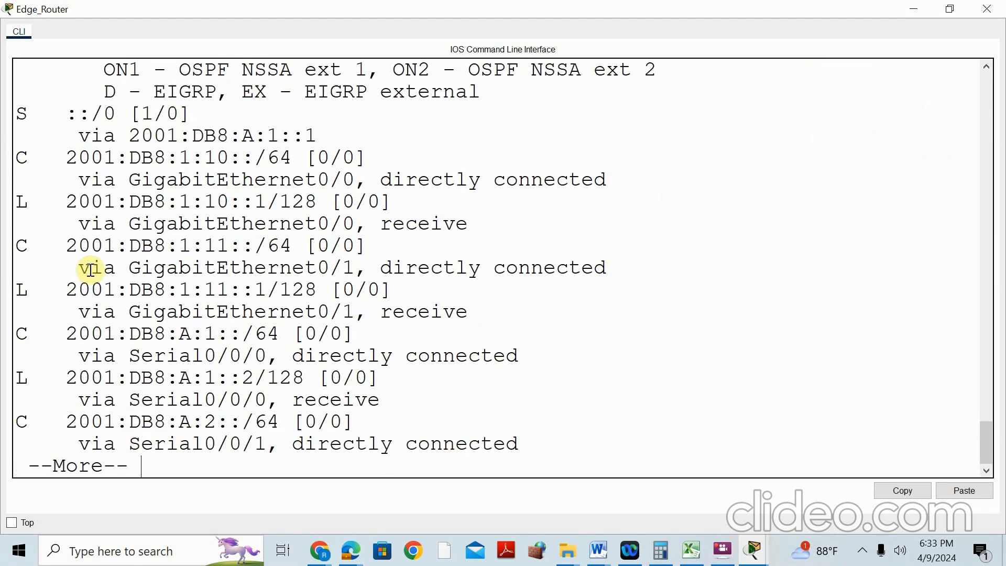
{"action": "key", "text": "Return"}
{"action": "key", "text": "Return"}
{"action": "key", "text": "Return"}
{"action": "key", "text": "Return"}
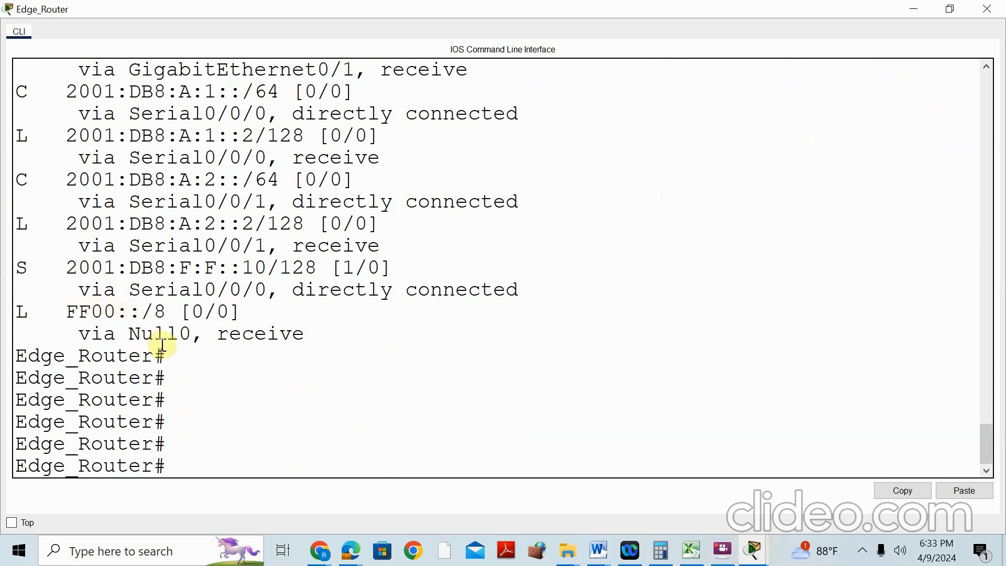
{"action": "scroll", "coordinate": [227, 364], "scroll_direction": "up", "scroll_amount": 2}
{"action": "scroll", "coordinate": [230, 366], "scroll_direction": "up", "scroll_amount": 3}
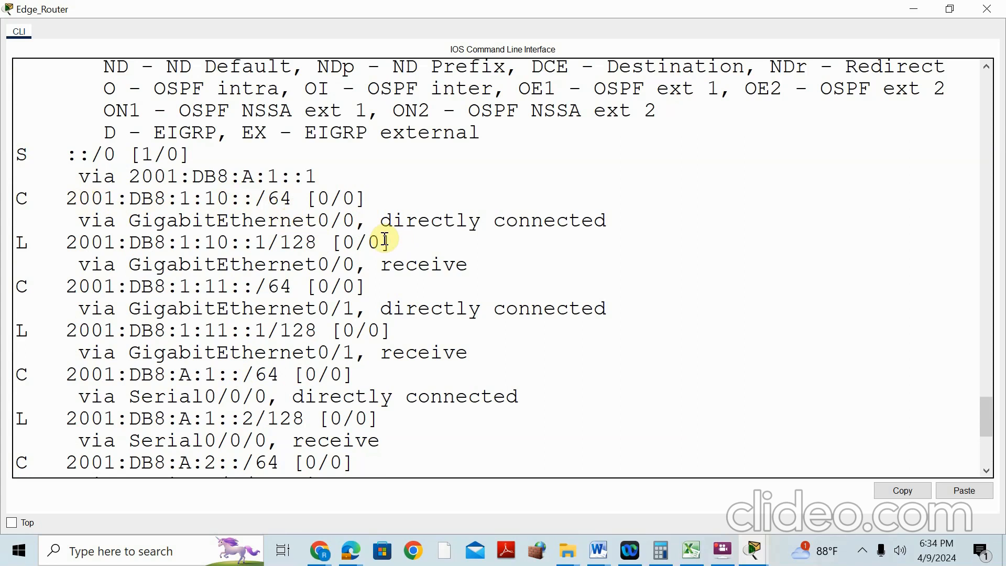
Review the activity results showing two incorrect Edge_Router IPv6 routes, then reopen Edge_Router's CLI
{"action": "left_click", "coordinate": [921, 8]}
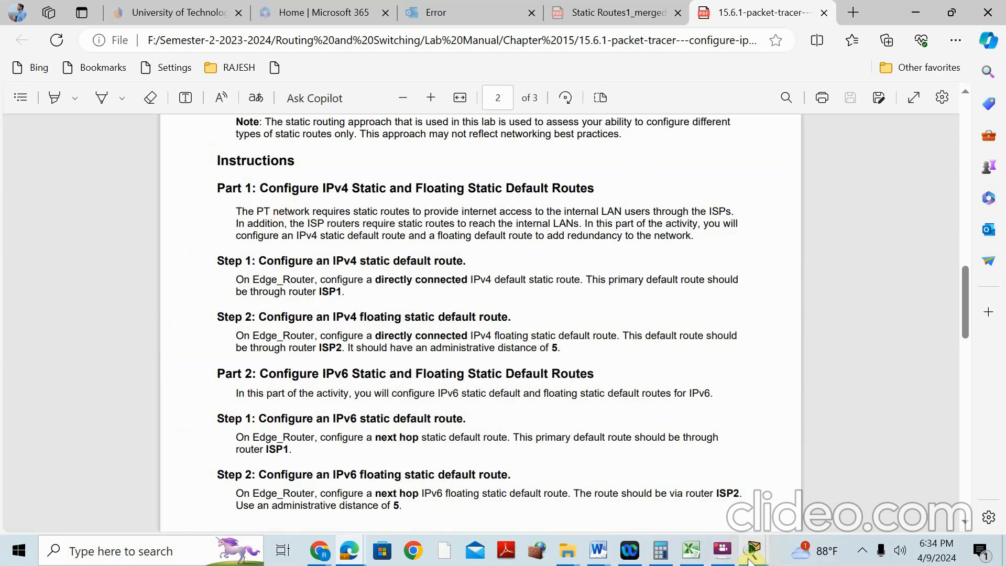
{"action": "mouse_move", "coordinate": [754, 552]}
{"action": "left_click", "coordinate": [652, 443]}
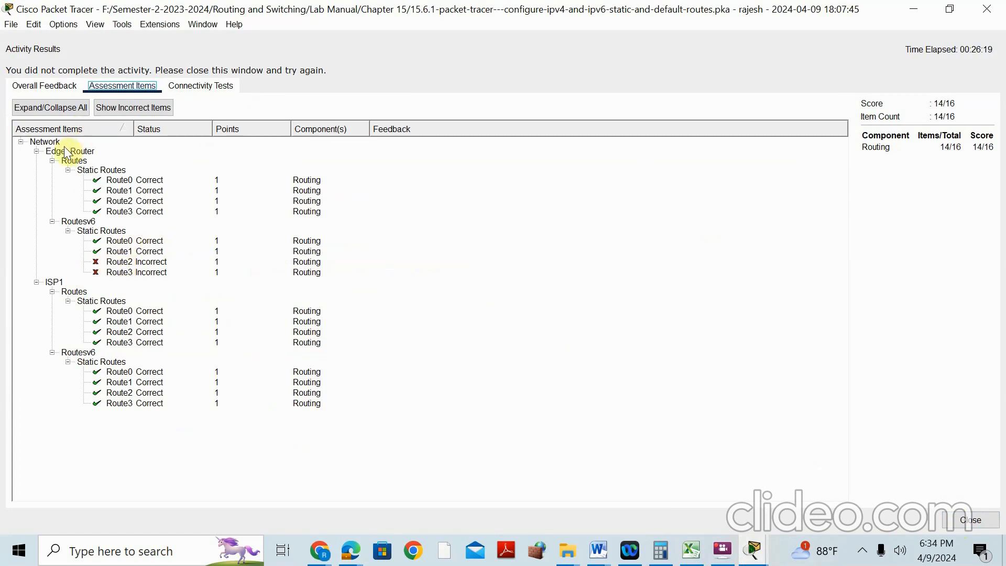
{"action": "left_click", "coordinate": [968, 521]}
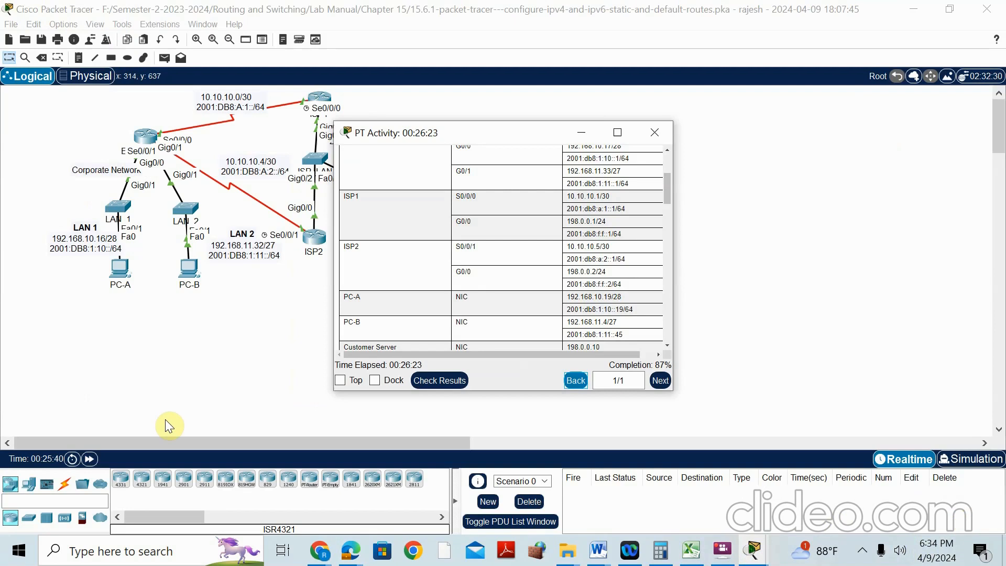
{"action": "left_click", "coordinate": [165, 416]}
{"action": "left_click", "coordinate": [145, 135]}
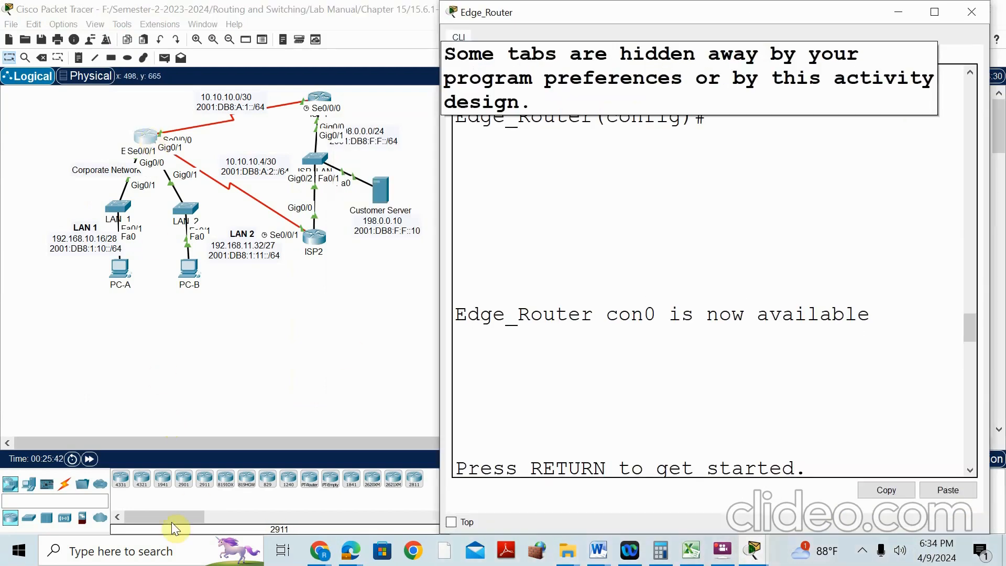
Read the lab manual's Part 2 IPv6 default-route steps
{"action": "mouse_move", "coordinate": [344, 557]}
{"action": "left_click", "coordinate": [287, 463]}
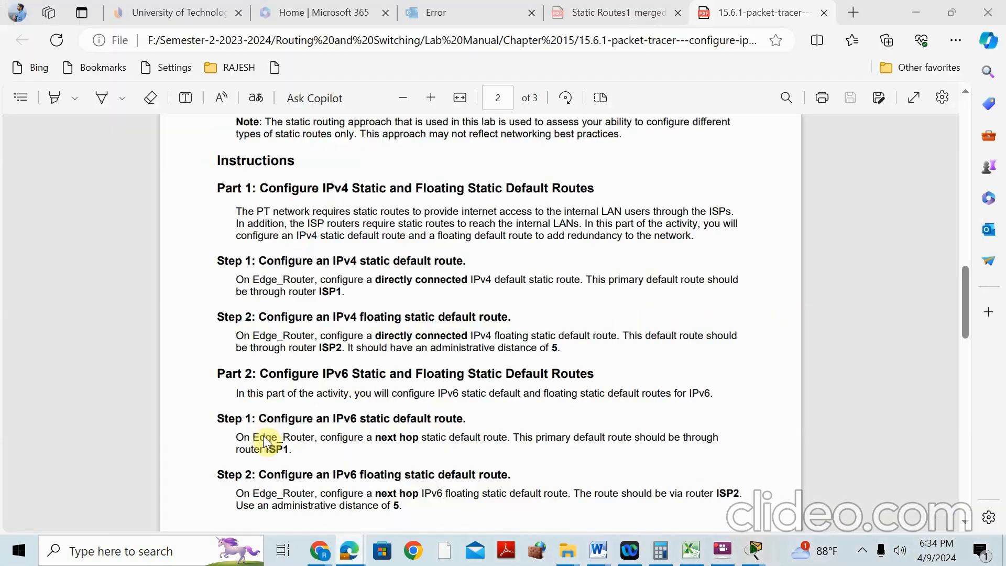
{"action": "scroll", "coordinate": [315, 302], "scroll_direction": "down", "scroll_amount": 3}
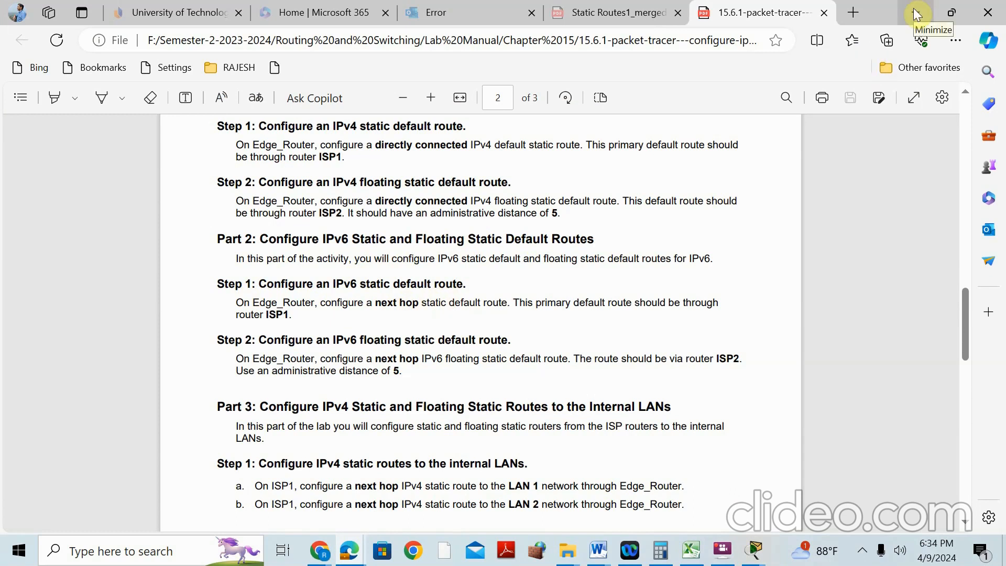
{"action": "left_click", "coordinate": [916, 14]}
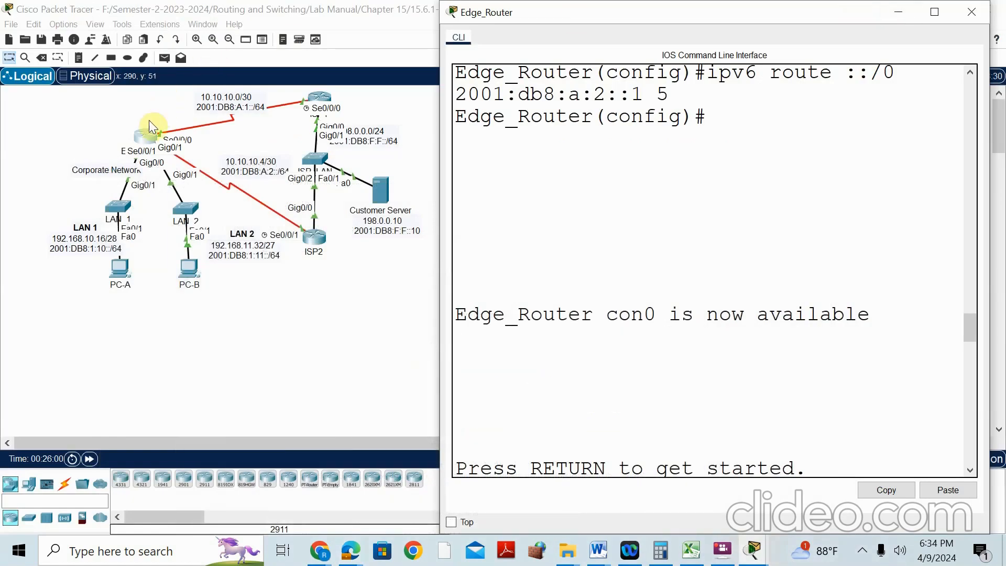
Display Edge_Router's running configuration down to the ipv6 route lines via Serial0/0/0 and Serial0/0/1
{"action": "scroll", "coordinate": [701, 357], "scroll_direction": "down", "scroll_amount": 2}
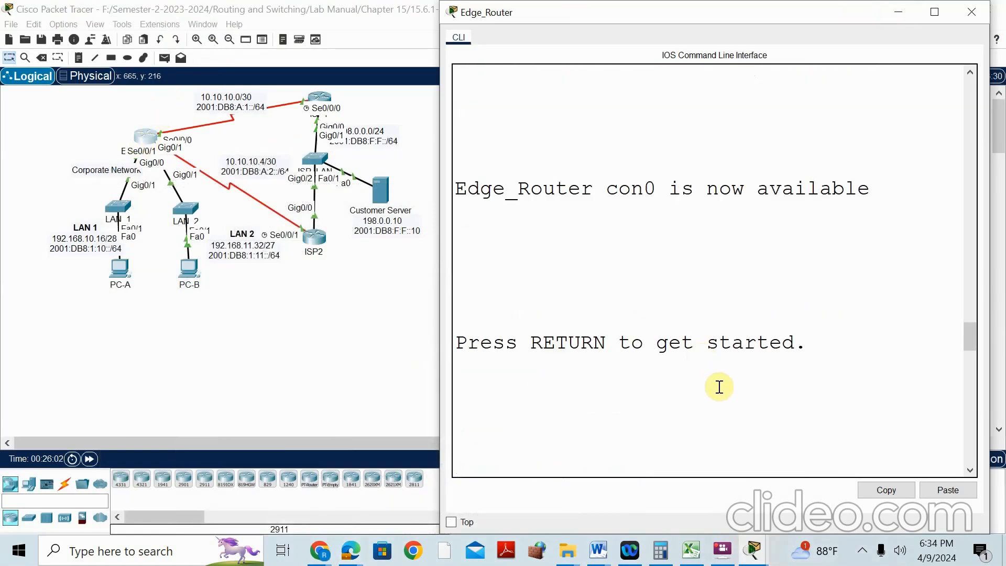
{"action": "scroll", "coordinate": [720, 387], "scroll_direction": "down", "scroll_amount": 10}
{"action": "type", "text": "RUN"}
{"action": "key", "text": "Return"}
{"action": "key", "text": "Return"}
{"action": "key", "text": "Return"}
{"action": "key", "text": "Return"}
{"action": "key", "text": "Return"}
{"action": "key", "text": "Return"}
{"action": "key", "text": "Return"}
{"action": "key", "text": "Return"}
{"action": "key", "text": "Return"}
{"action": "key", "text": "Return"}
{"action": "key", "text": "Return"}
{"action": "key", "text": "Return"}
{"action": "key", "text": "Return"}
{"action": "key", "text": "Return"}
{"action": "key", "text": "Return"}
{"action": "key", "text": "Return"}
{"action": "key", "text": "Return"}
{"action": "key", "text": "Return"}
{"action": "key", "text": "Return"}
{"action": "key", "text": "Return"}
{"action": "key", "text": "Return"}
{"action": "key", "text": "Return"}
{"action": "key", "text": "Return"}
{"action": "key", "text": "Return"}
{"action": "key", "text": "Return"}
{"action": "key", "text": "Return"}
{"action": "key", "text": "Return"}
{"action": "key", "text": "Return"}
{"action": "key", "text": "Return"}
{"action": "key", "text": "Return"}
{"action": "key", "text": "Return"}
{"action": "key", "text": "Return"}
{"action": "key", "text": "Return"}
{"action": "key", "text": "Return"}
{"action": "key", "text": "Return"}
{"action": "key", "text": "Return"}
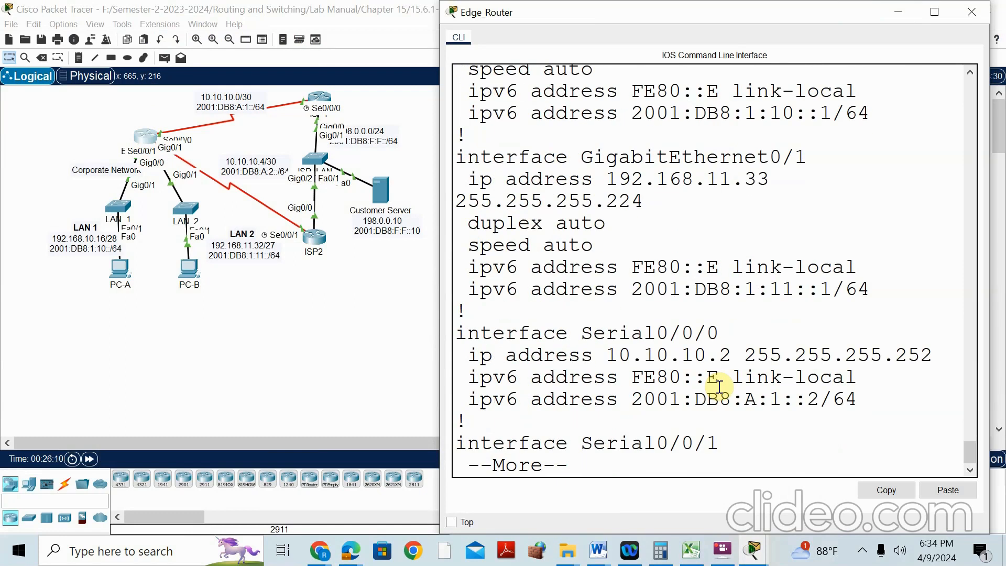
{"action": "key", "text": "Return"}
{"action": "key", "text": "Return"}
{"action": "key", "text": "Return"}
{"action": "key", "text": "Return"}
{"action": "key", "text": "Return"}
{"action": "key", "text": "Return"}
{"action": "key", "text": "Return"}
{"action": "key", "text": "Return"}
{"action": "key", "text": "Return"}
{"action": "key", "text": "Return"}
{"action": "key", "text": "Return"}
{"action": "key", "text": "Return"}
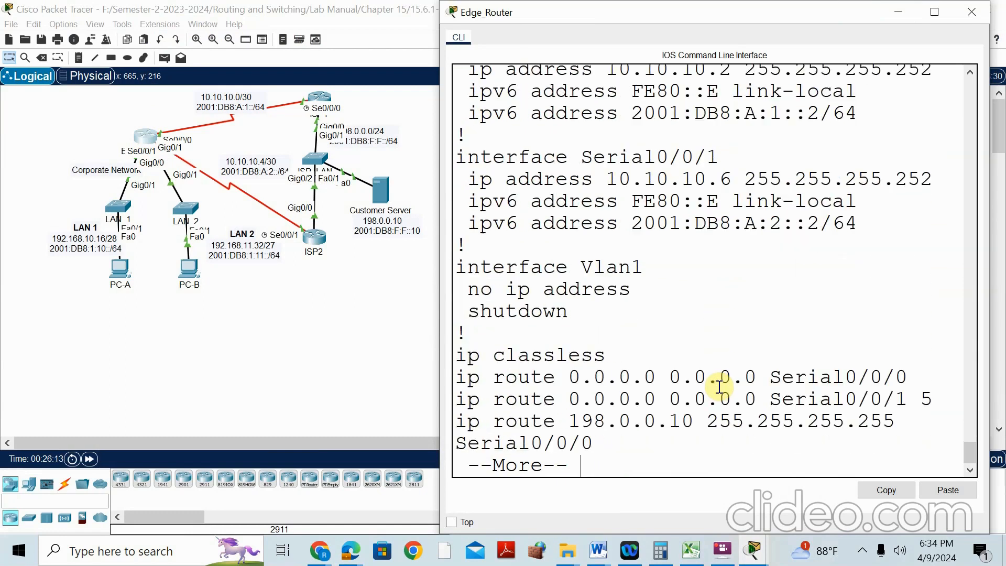
{"action": "key", "text": "Return"}
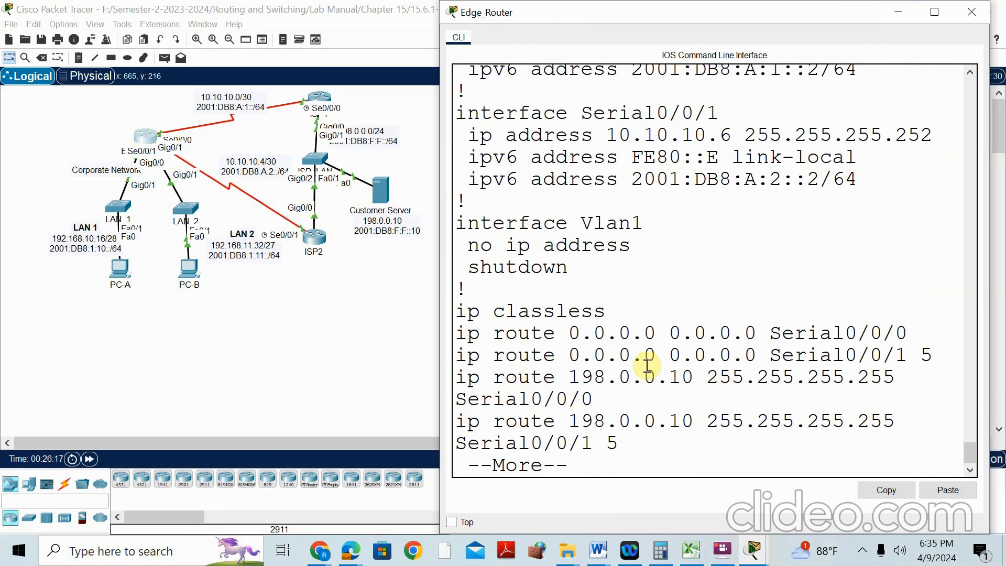
{"action": "key", "text": "Return"}
{"action": "key", "text": "Return"}
{"action": "key", "text": "Return"}
{"action": "key", "text": "Return"}
{"action": "key", "text": "Return"}
{"action": "key", "text": "Return"}
{"action": "key", "text": "Return"}
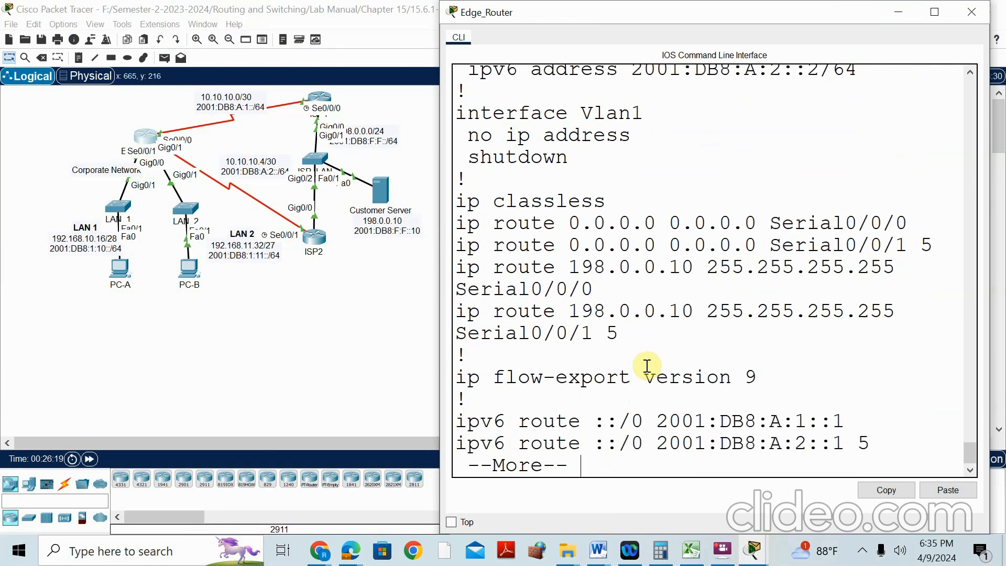
{"action": "key", "text": "Return"}
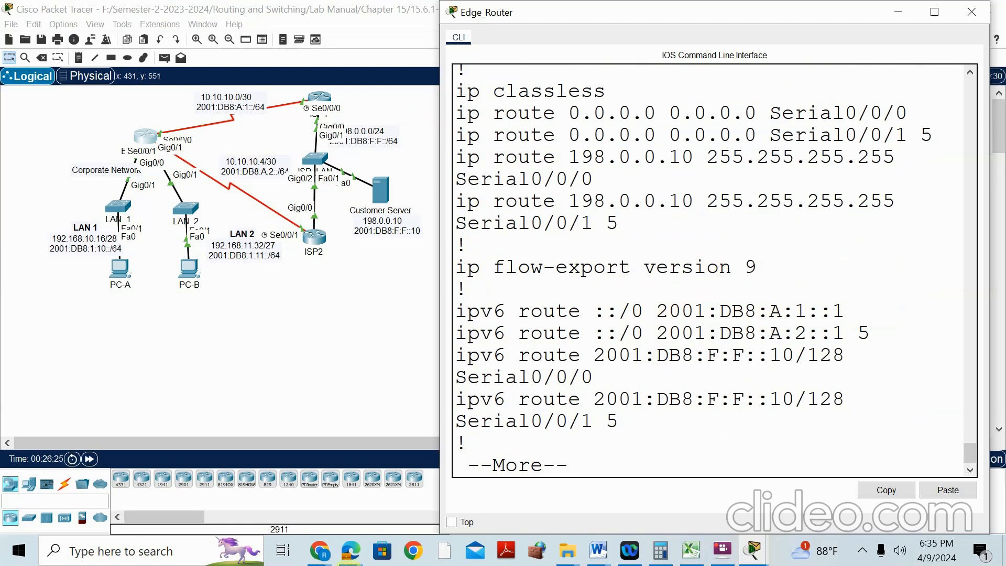
Check the lab manual PDF against the displayed routes, then return to the CLI
{"action": "mouse_move", "coordinate": [350, 553]}
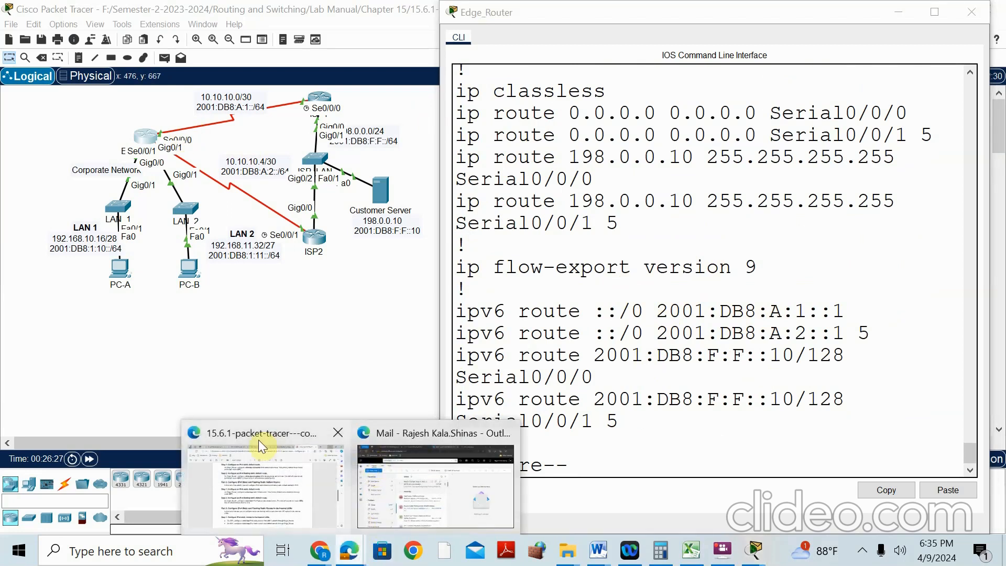
{"action": "left_click", "coordinate": [260, 440]}
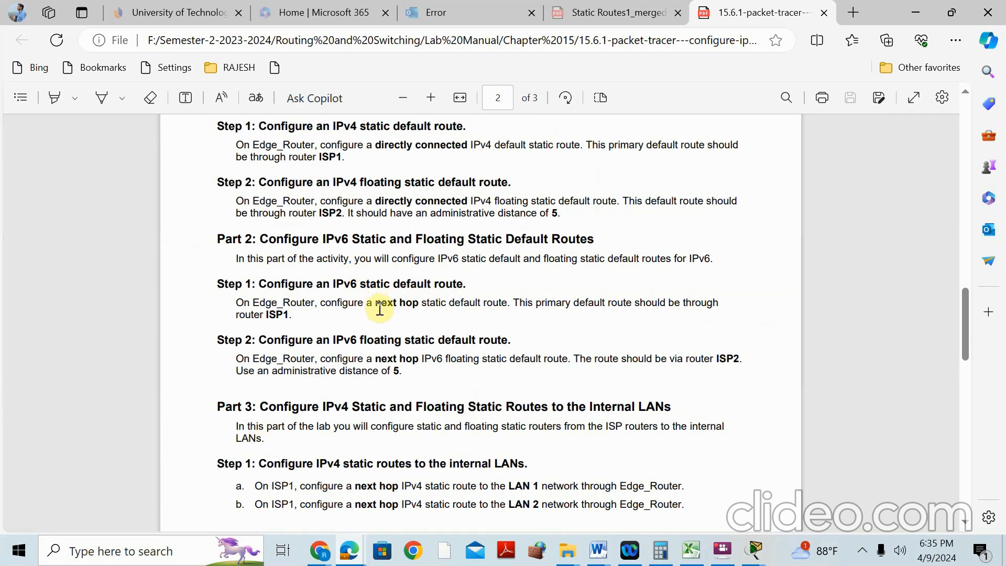
{"action": "left_click", "coordinate": [905, 20]}
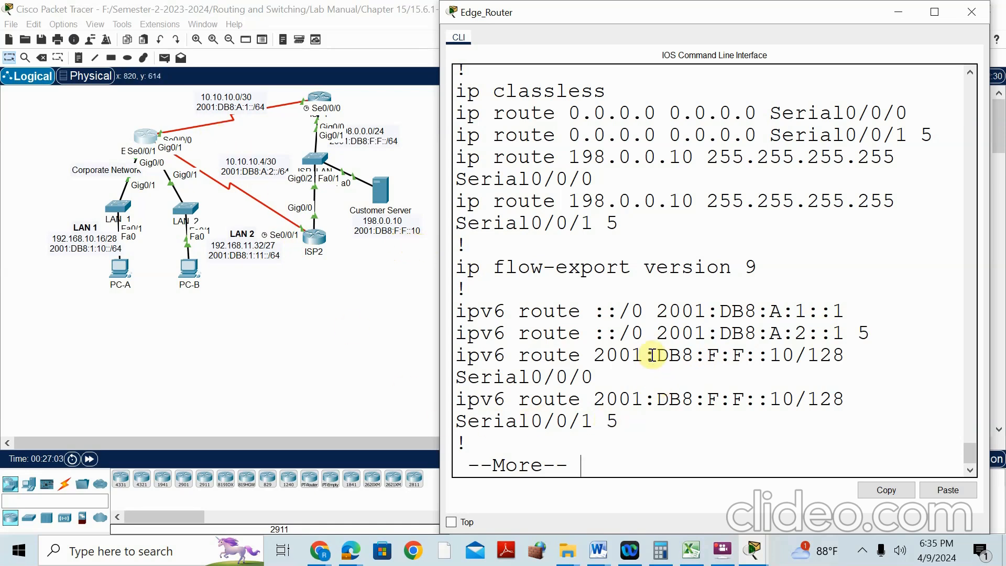
{"action": "scroll", "coordinate": [653, 355], "scroll_direction": "down", "scroll_amount": 1}
Compare the Edge_Router running configuration with the Static Routes1_merged answer-key PDF
{"action": "key", "text": "Return"}
{"action": "key", "text": "Return"}
{"action": "key", "text": "Return"}
{"action": "key", "text": "Return"}
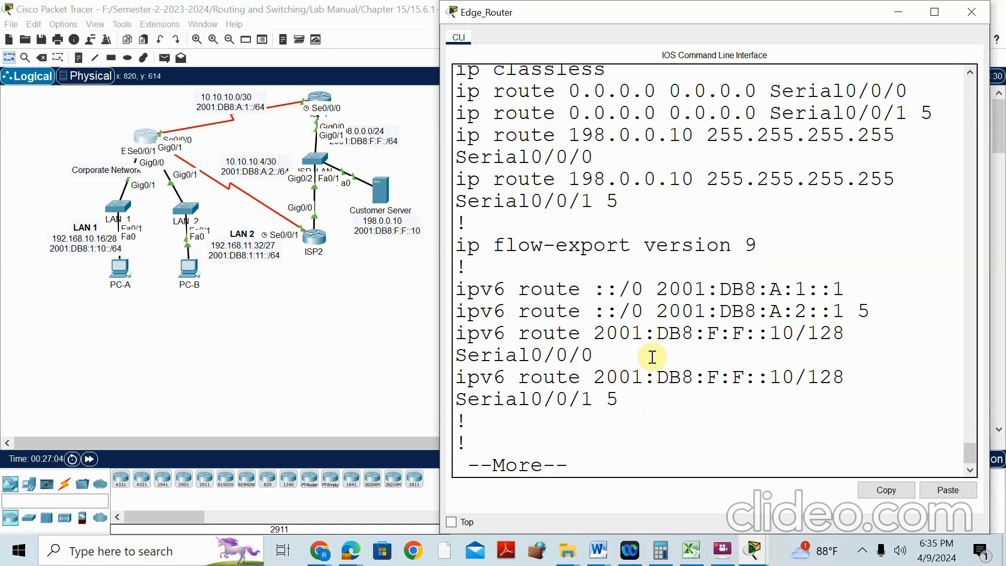
{"action": "left_click", "coordinate": [350, 550]}
{"action": "left_click", "coordinate": [272, 443]}
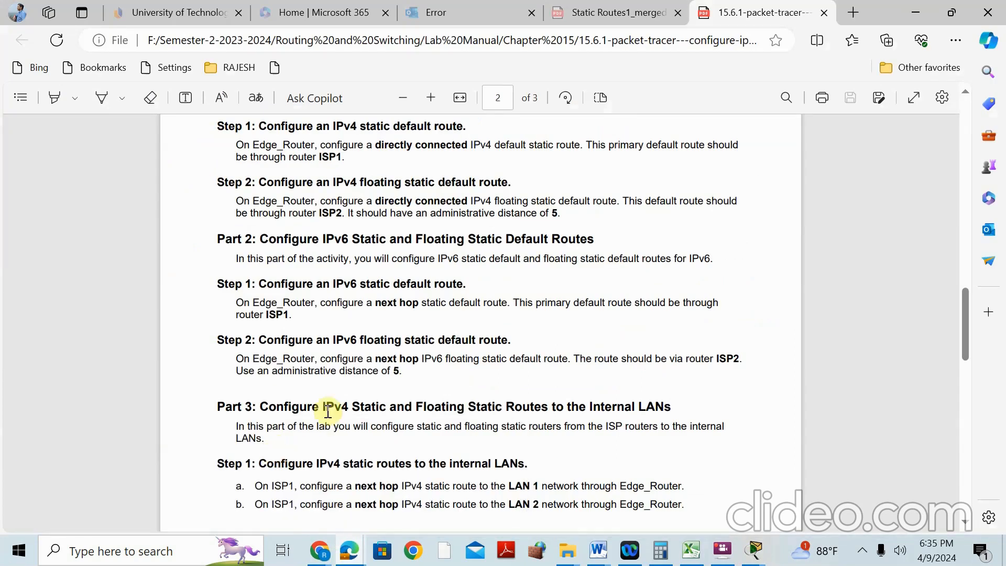
{"action": "left_click", "coordinate": [644, 11]}
{"action": "scroll", "coordinate": [299, 262], "scroll_direction": "down", "scroll_amount": 5}
{"action": "scroll", "coordinate": [306, 309], "scroll_direction": "down", "scroll_amount": 7}
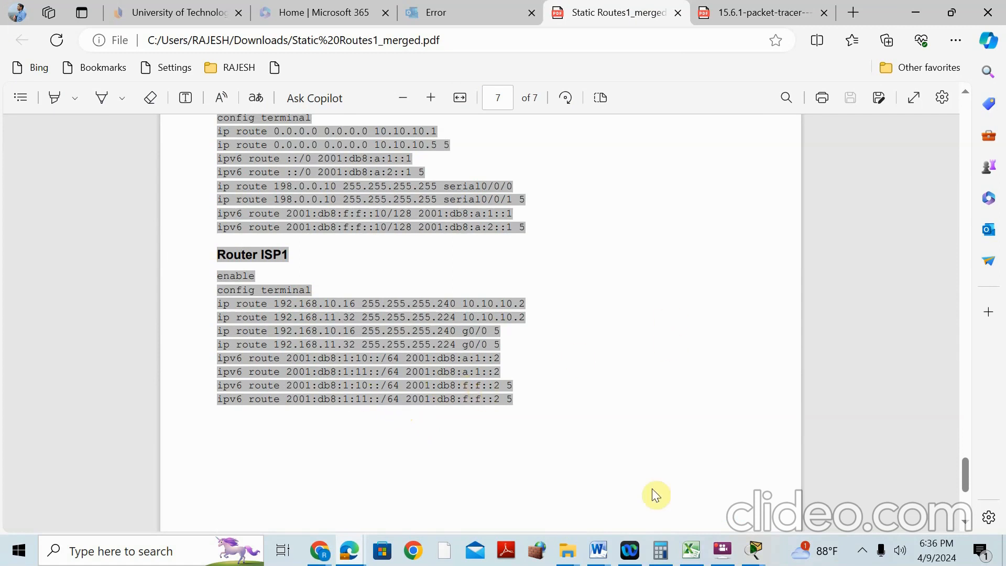
{"action": "mouse_move", "coordinate": [755, 550]}
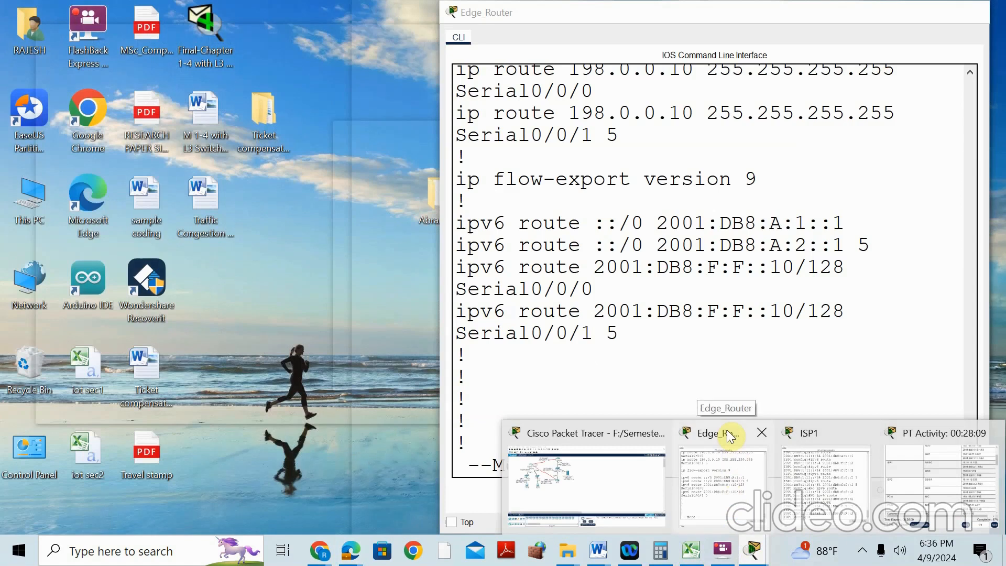
{"action": "left_click", "coordinate": [733, 466]}
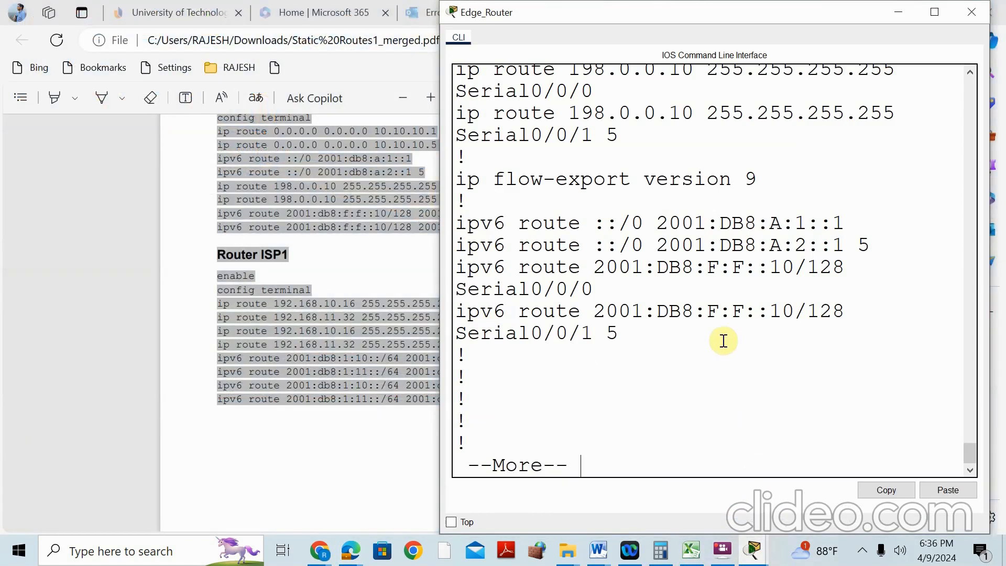
{"action": "left_click", "coordinate": [315, 417]}
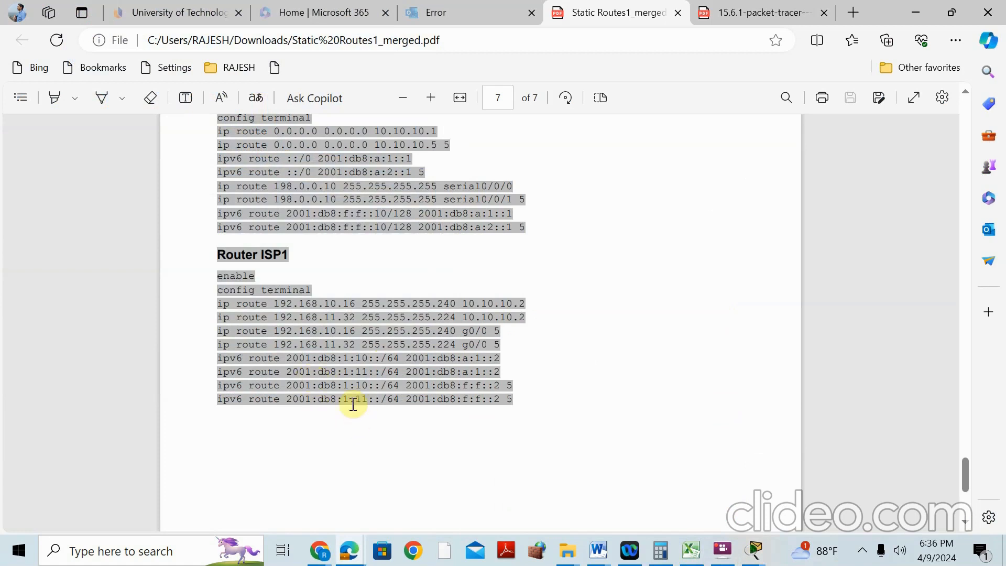
{"action": "scroll", "coordinate": [346, 393], "scroll_direction": "up", "scroll_amount": 3}
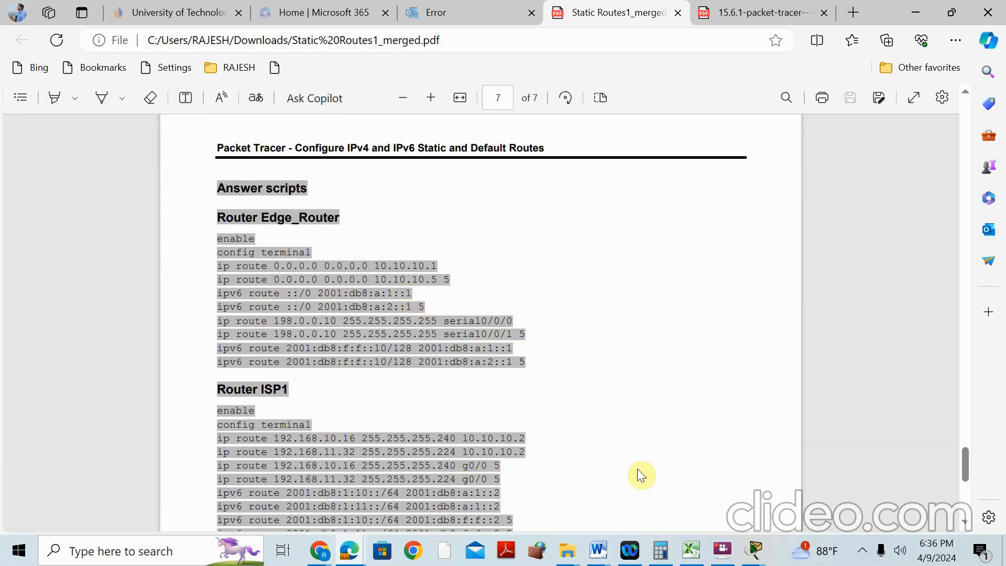
Move the Edge_Router console aside so it sits beside the answer script
{"action": "left_click", "coordinate": [754, 550]}
{"action": "left_click", "coordinate": [729, 440]}
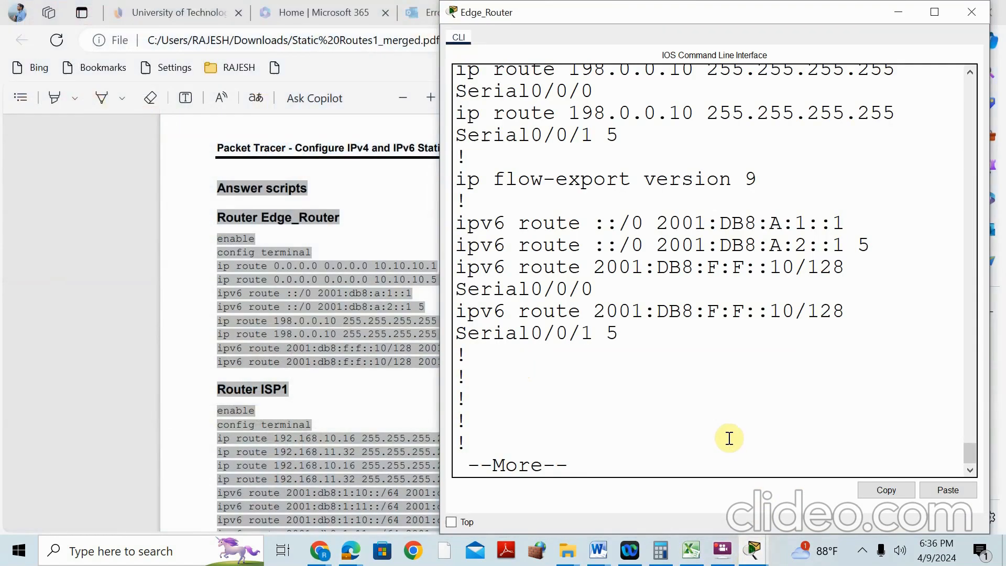
{"action": "left_click_drag", "start_coordinate": [637, 12], "coordinate": [723, 39]}
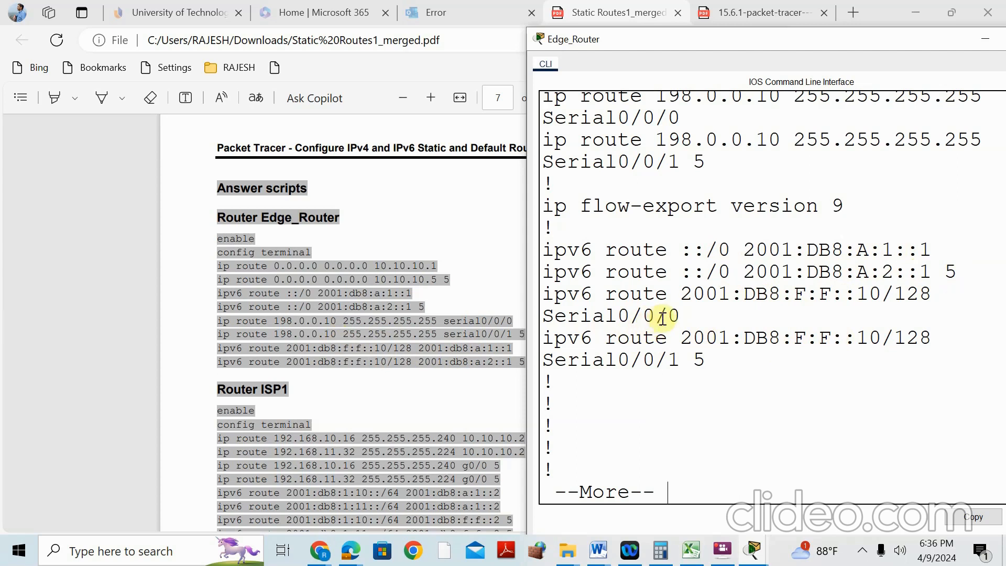
{"action": "left_click", "coordinate": [422, 340]}
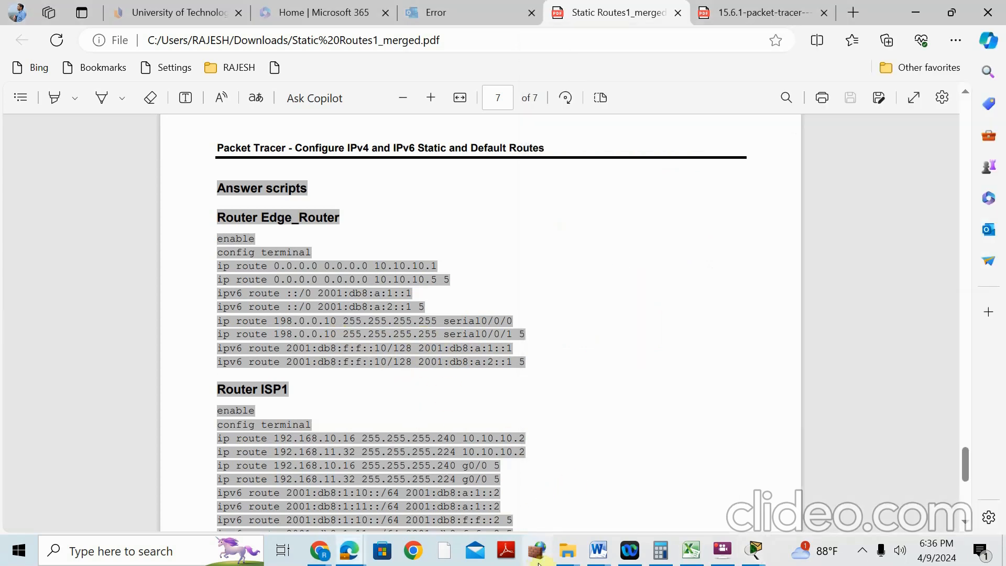
Show the 15.6.1 lab PDF's Part 2–3 routing steps, then bring the Edge_Router CLI forward
{"action": "left_click", "coordinate": [755, 551]}
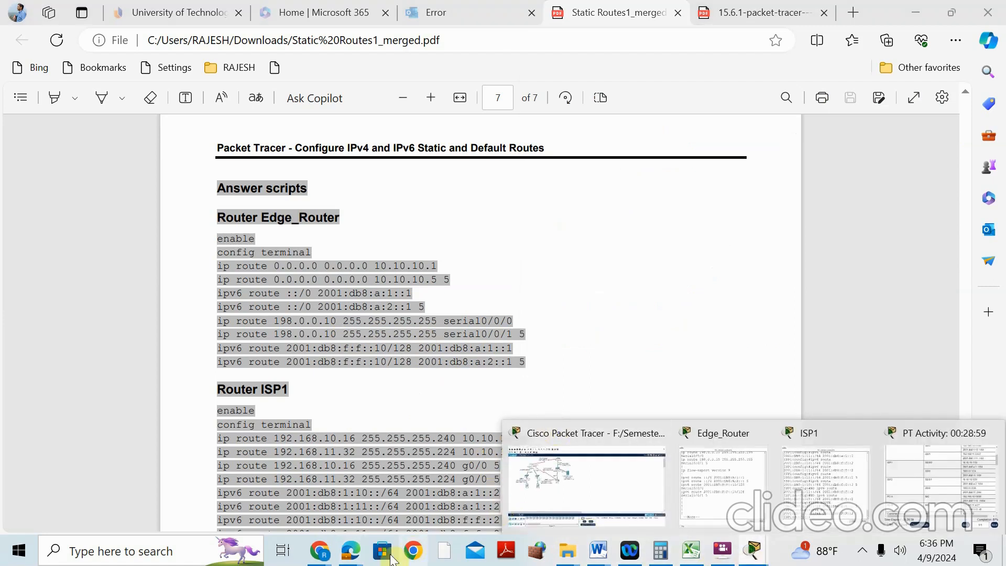
{"action": "mouse_move", "coordinate": [350, 553]}
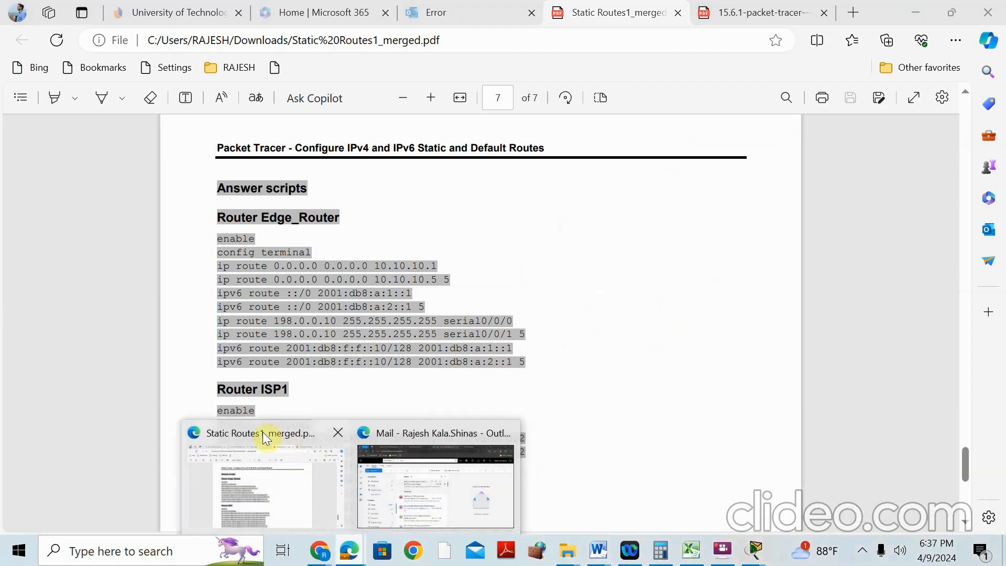
{"action": "left_click", "coordinate": [268, 435]}
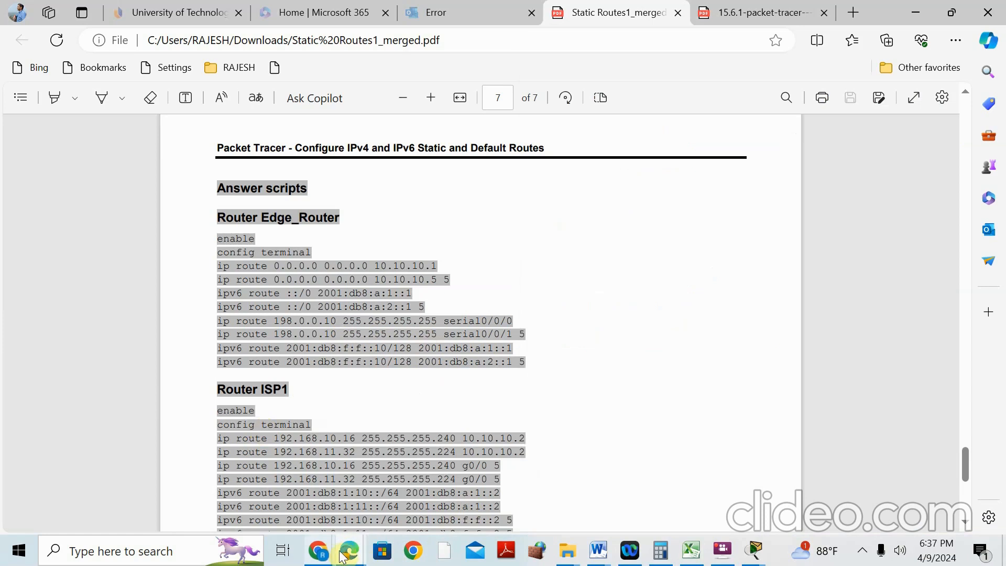
{"action": "mouse_move", "coordinate": [350, 555]}
{"action": "left_click", "coordinate": [757, 12]}
{"action": "scroll", "coordinate": [508, 341], "scroll_direction": "down", "scroll_amount": 1}
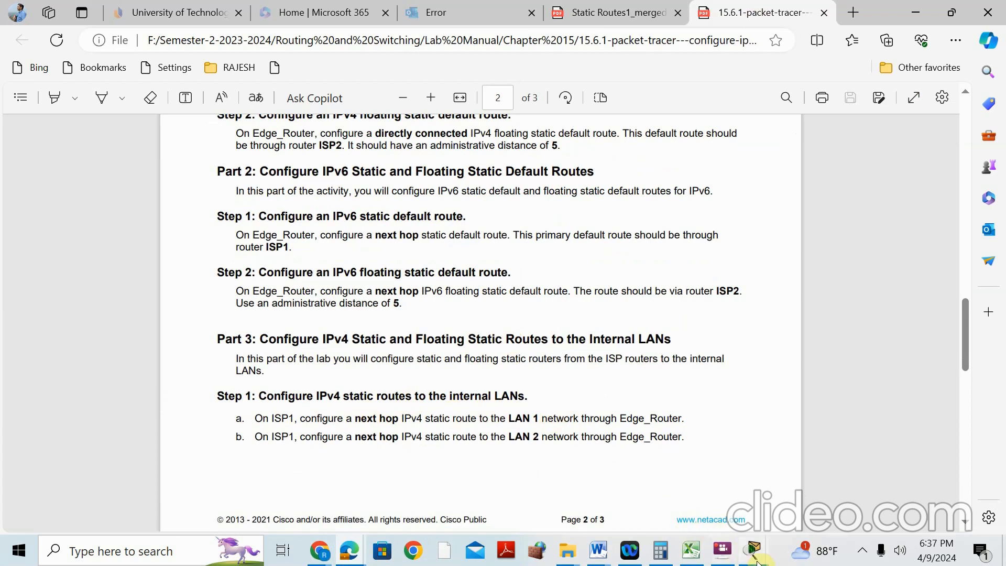
{"action": "mouse_move", "coordinate": [756, 556]}
{"action": "left_click", "coordinate": [722, 434]}
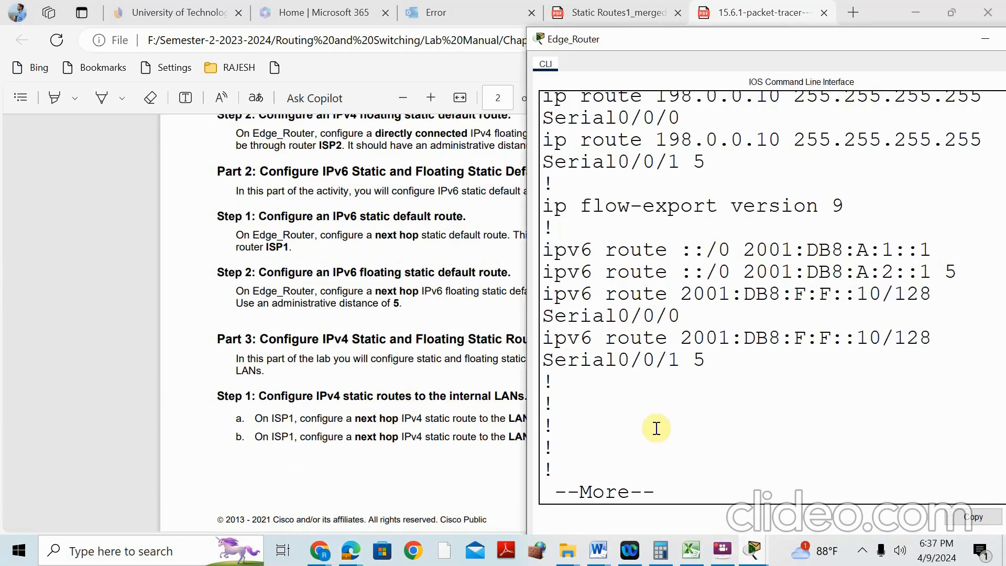
In global config, add an IPv6 host route to 2001:DB8:F:F::10/128 via 2001:DB8:A:A::1
{"action": "key", "text": "space"}
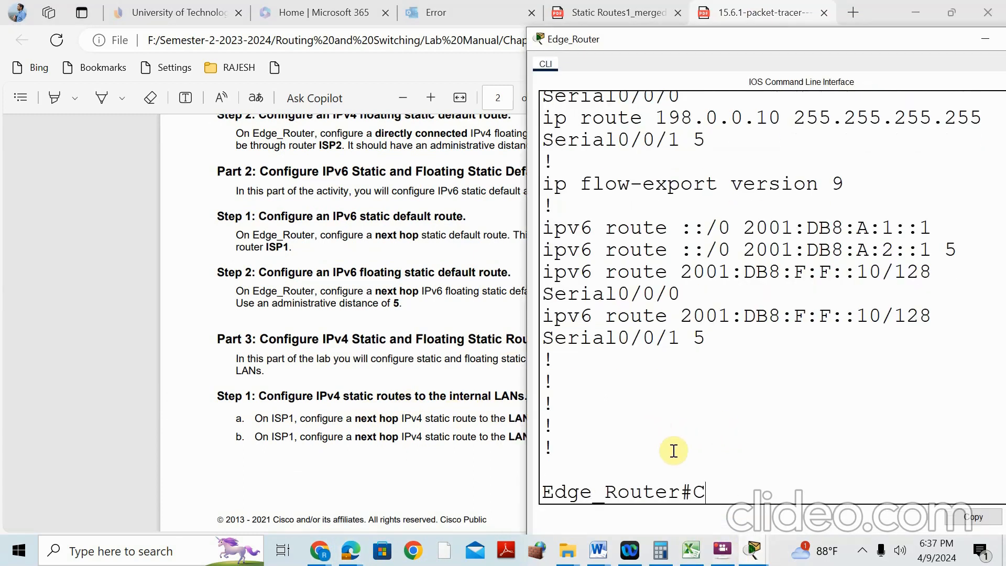
{"action": "type", "text": "CONF T"}
{"action": "key", "text": "Return"}
{"action": "type", "text": "IPV6 ROUTE 2001:D"}
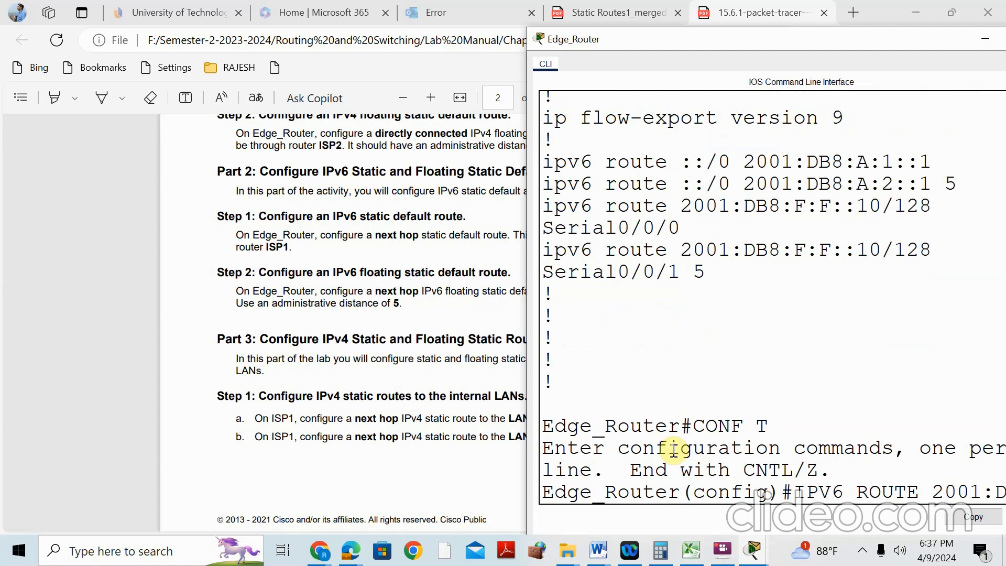
{"action": "type", "text": "B8:F"}
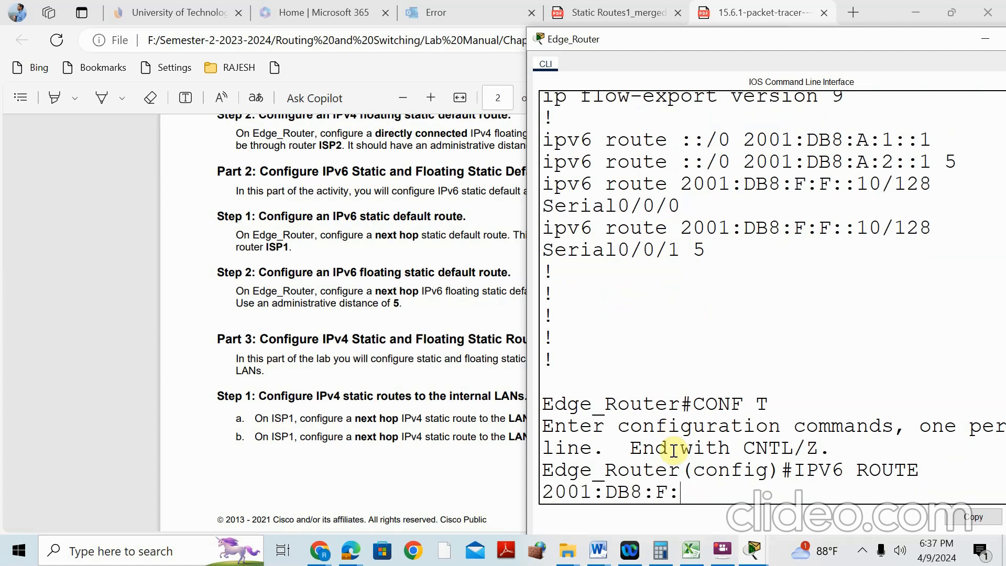
{"action": "type", "text": ":F::10/128"}
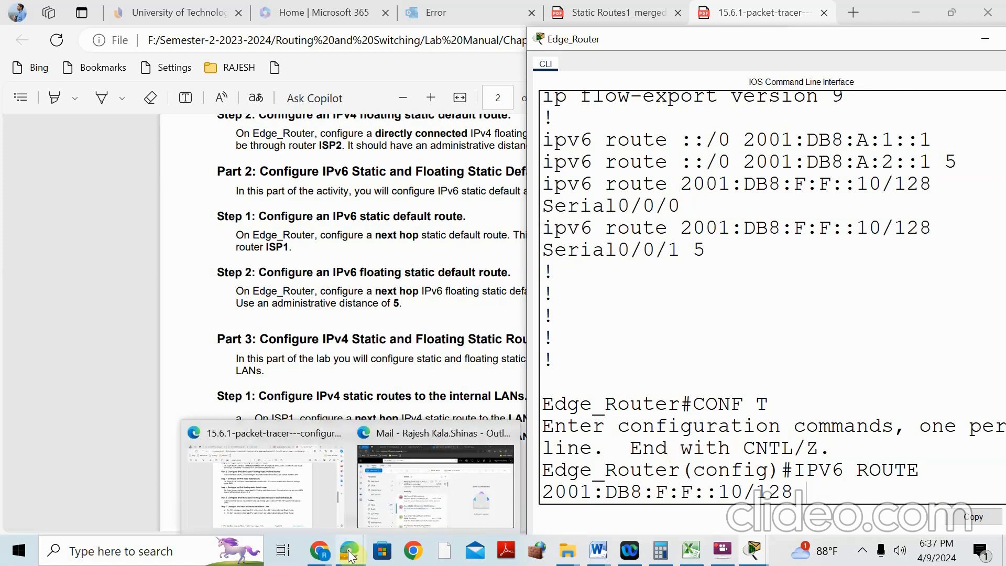
{"action": "mouse_move", "coordinate": [749, 559]}
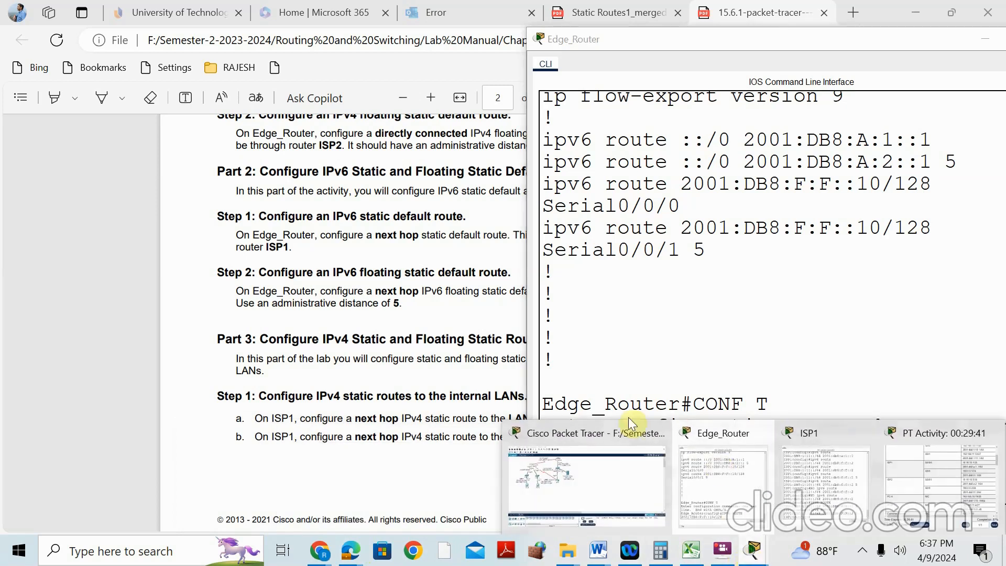
{"action": "left_click", "coordinate": [587, 434]}
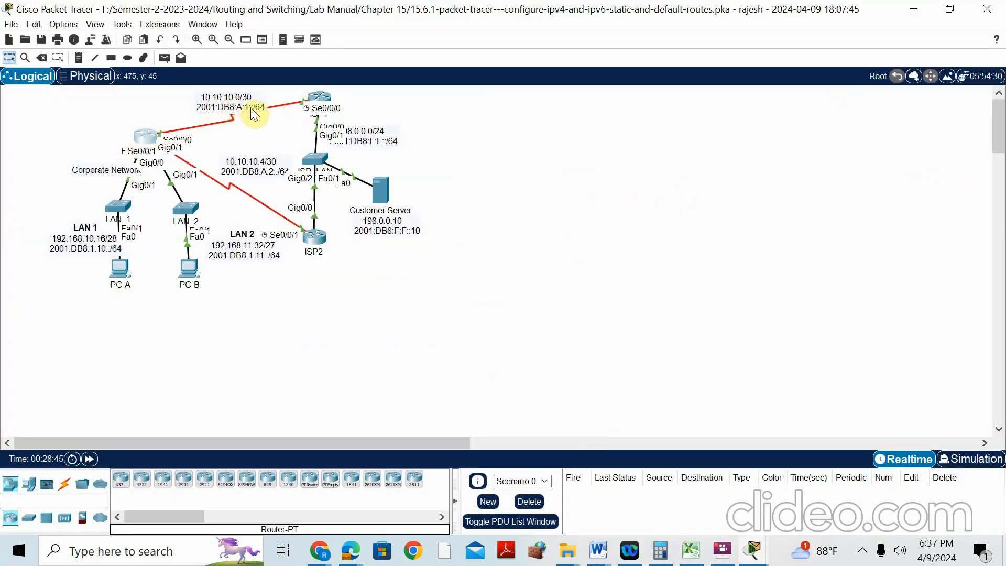
{"action": "mouse_move", "coordinate": [753, 550]}
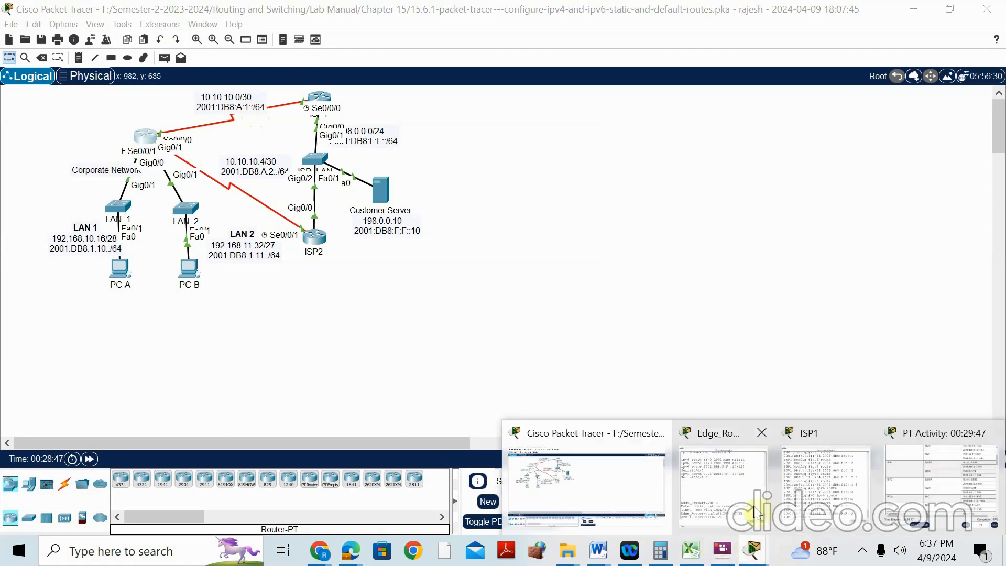
{"action": "left_click", "coordinate": [726, 429]}
{"action": "type", "text": "2001:DB8:F:F::10/128 2001:DB8"}
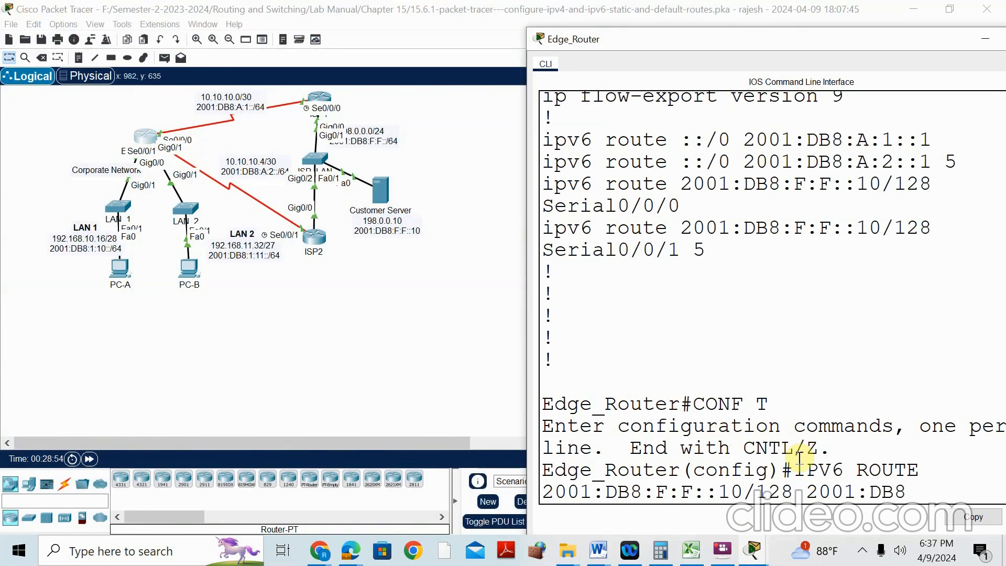
{"action": "type", "text": ":A:A::1"}
{"action": "key", "text": "Return"}
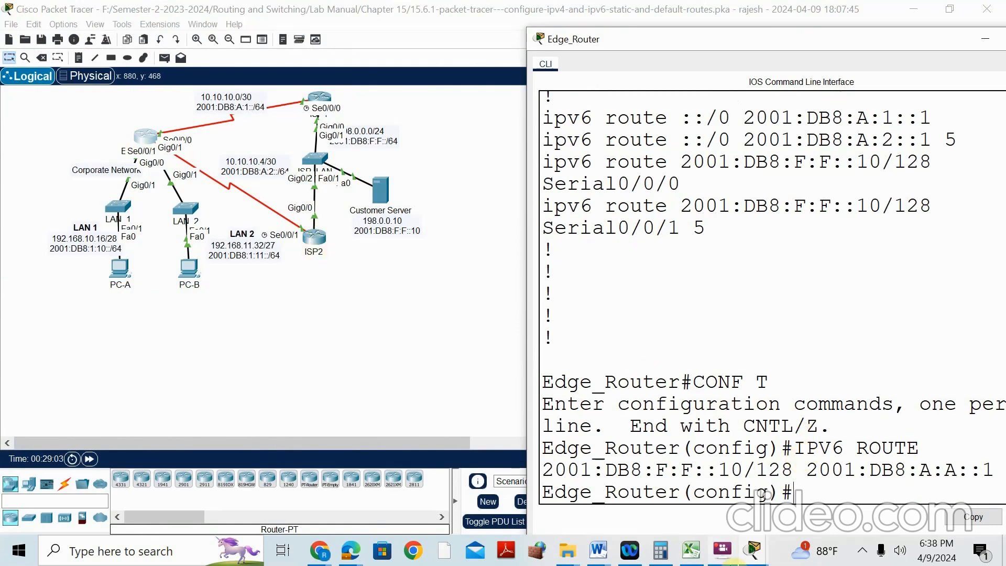
Add the backup host route to 2001:DB8:F:F::10/128 via 2001:DB8:A:A::2, distance 5
{"action": "mouse_move", "coordinate": [734, 562]}
{"action": "key", "text": "Up"}
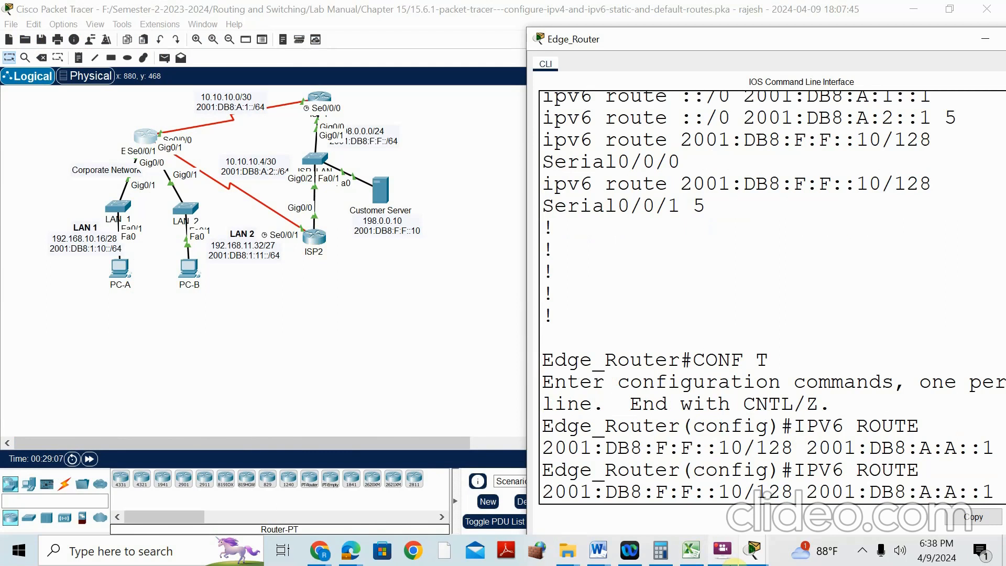
{"action": "key", "text": "BackSpace"}
{"action": "type", "text": "2"}
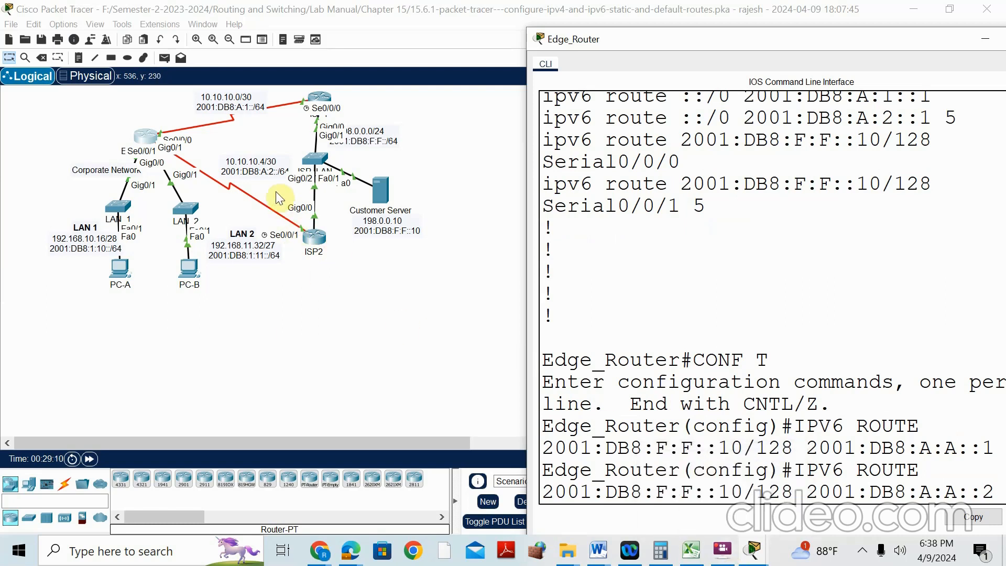
{"action": "left_click_drag", "start_coordinate": [883, 40], "coordinate": [667, 52]}
{"action": "type", "text": "5"}
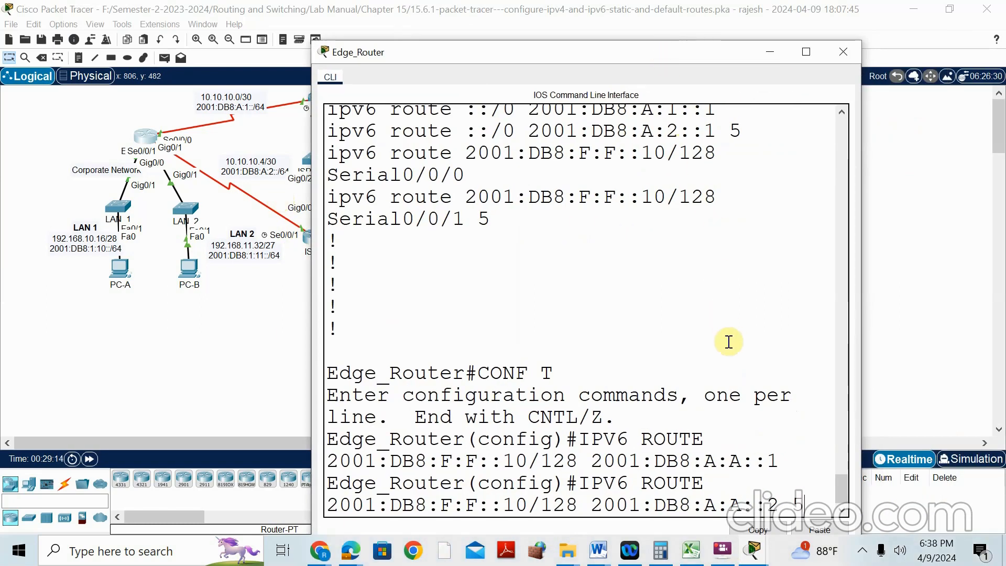
{"action": "key", "text": "Return"}
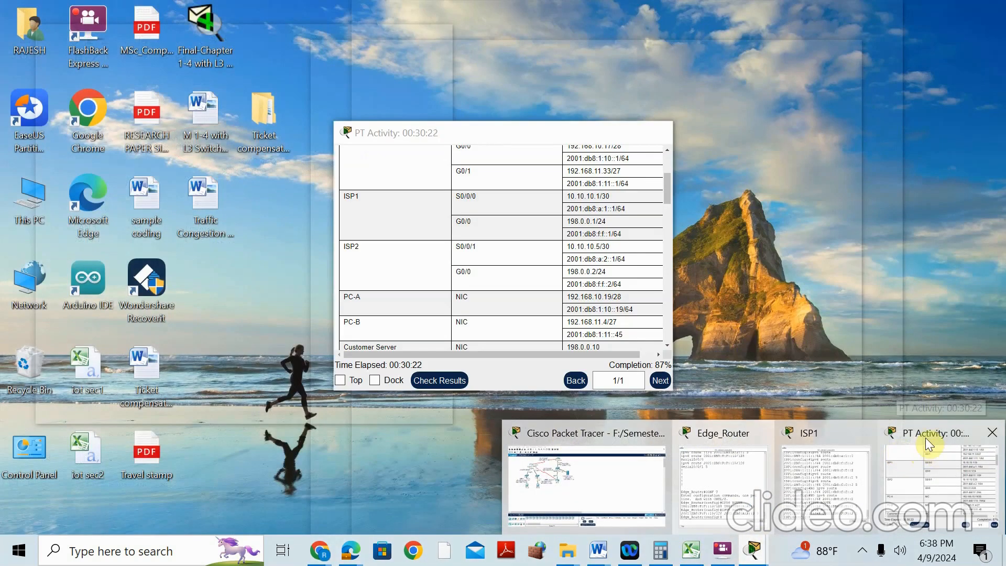
Remove Edge_Router's host route to 2001:DB8:F:F::10/128 via Serial0/0/0 by pasting it after NO
{"action": "left_click", "coordinate": [928, 445]}
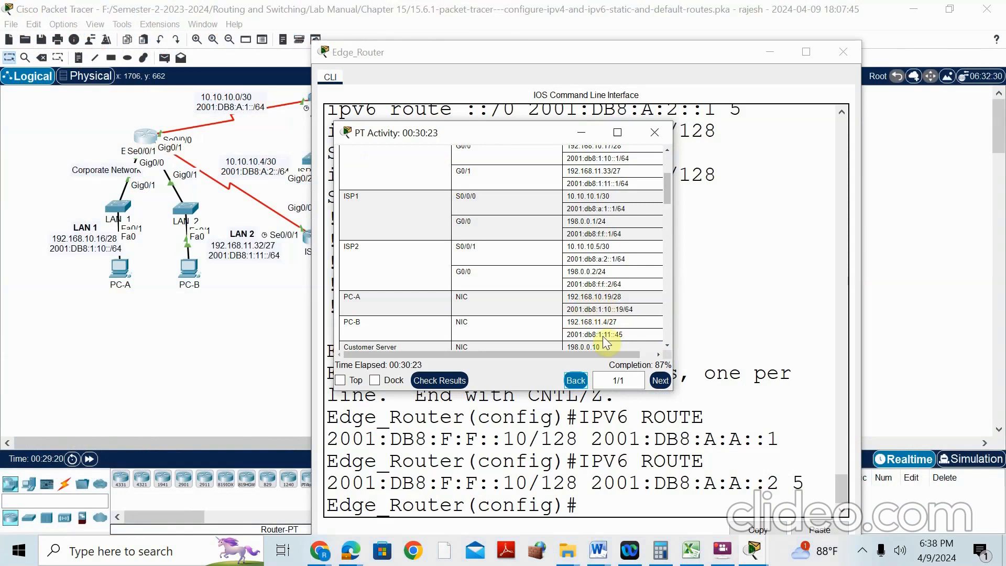
{"action": "left_click", "coordinate": [638, 497]}
{"action": "scroll", "coordinate": [592, 278], "scroll_direction": "up", "scroll_amount": 1}
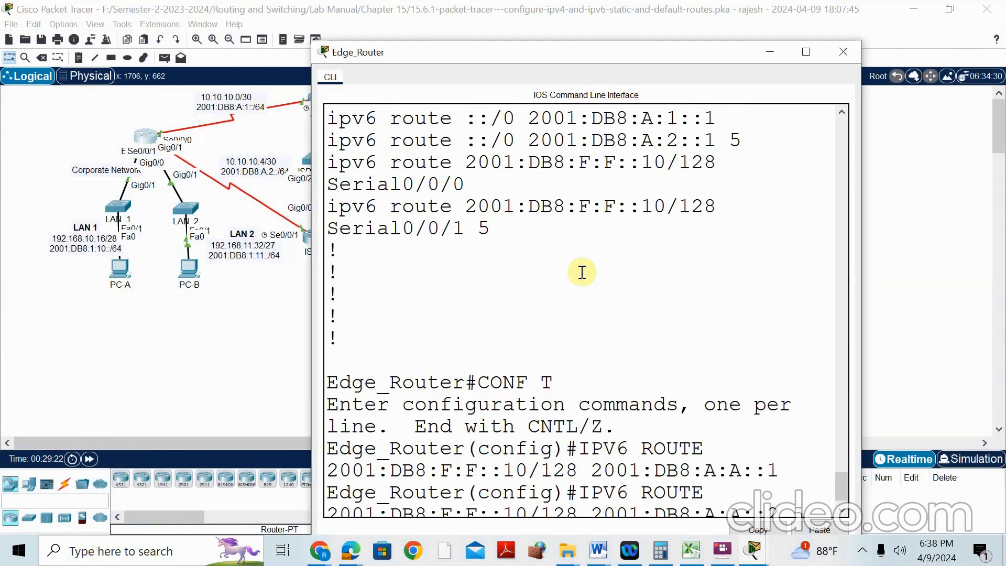
{"action": "scroll", "coordinate": [553, 180], "scroll_direction": "up", "scroll_amount": 1}
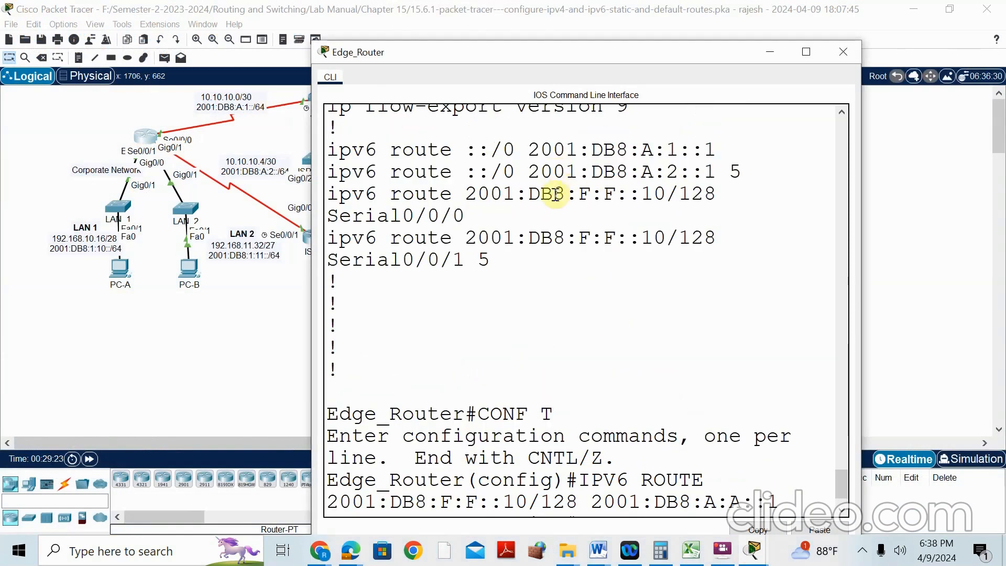
{"action": "scroll", "coordinate": [692, 430], "scroll_direction": "down", "scroll_amount": 2}
{"action": "scroll", "coordinate": [474, 294], "scroll_direction": "up", "scroll_amount": 4}
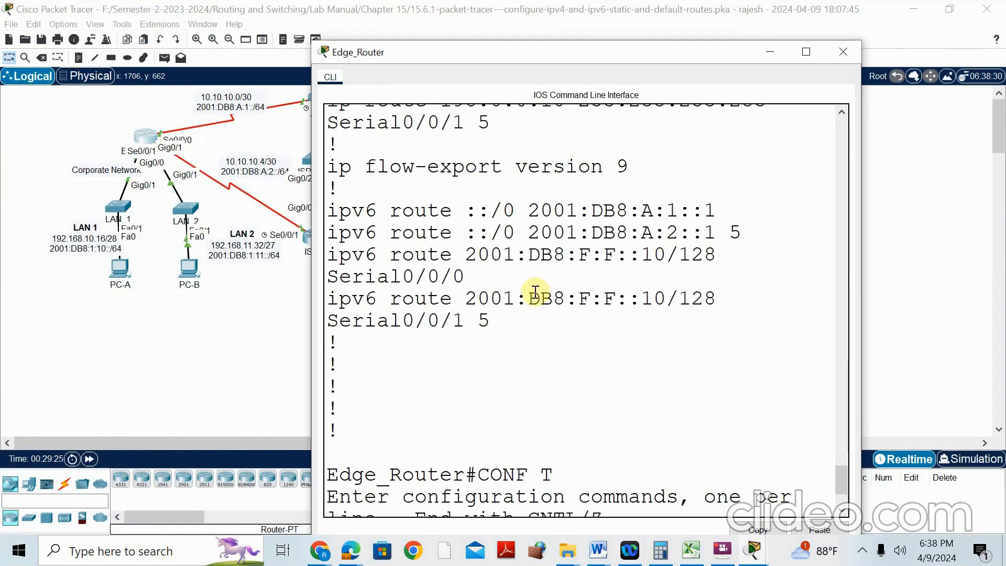
{"action": "left_click_drag", "start_coordinate": [330, 254], "coordinate": [464, 274]}
{"action": "scroll", "coordinate": [734, 338], "scroll_direction": "down", "scroll_amount": 1}
{"action": "scroll", "coordinate": [734, 338], "scroll_direction": "down", "scroll_amount": 1}
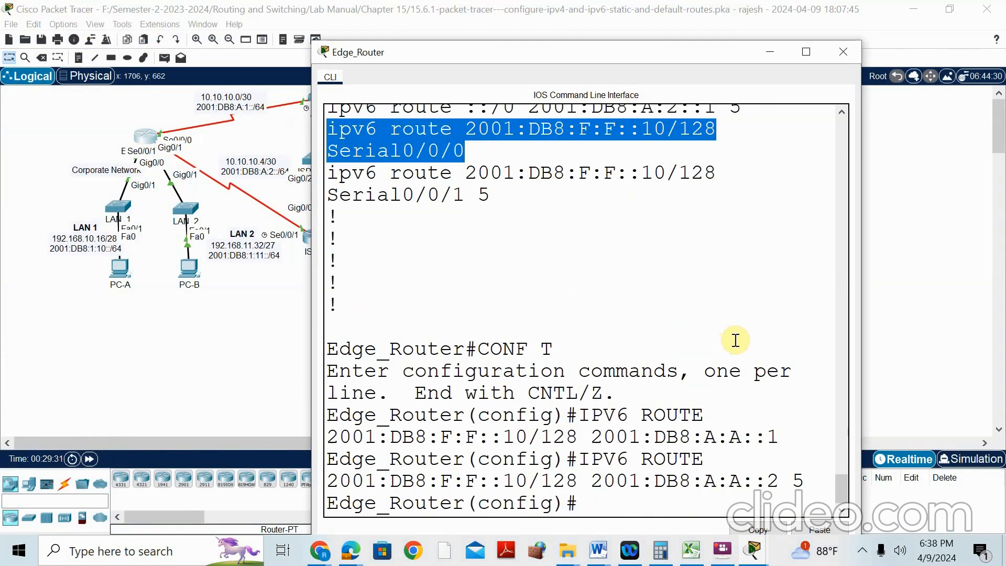
{"action": "scroll", "coordinate": [710, 332], "scroll_direction": "up", "scroll_amount": 1}
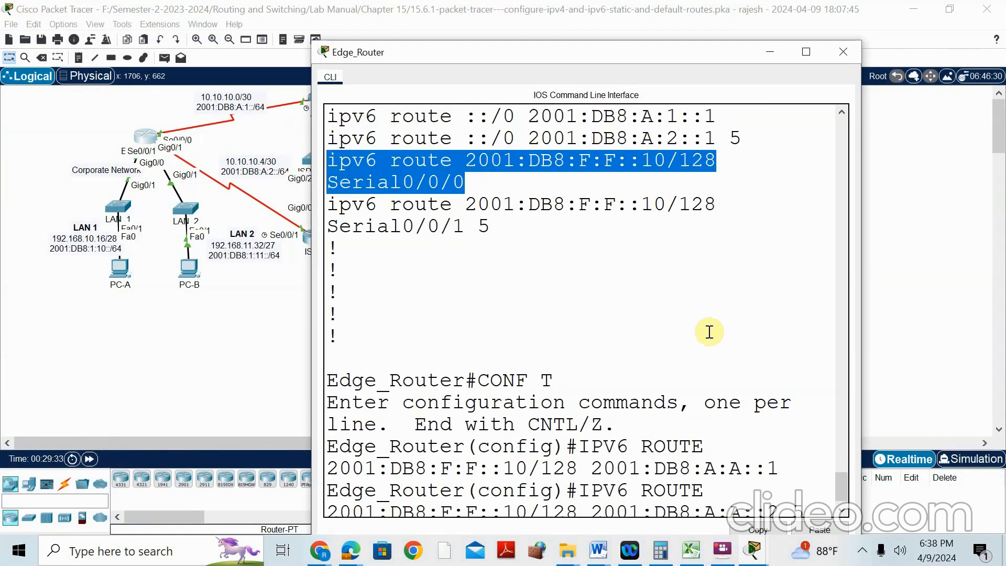
{"action": "right_click", "coordinate": [408, 163]}
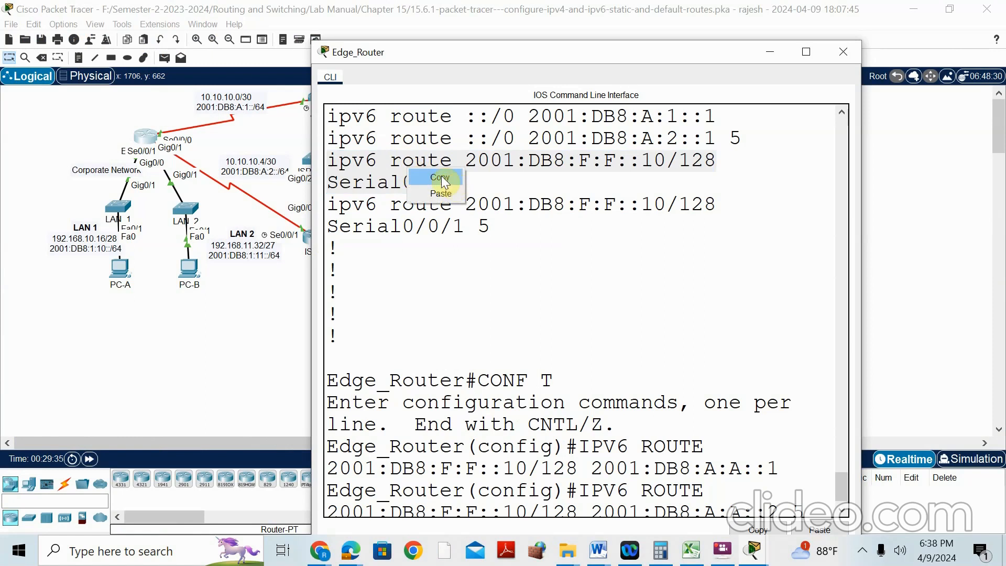
{"action": "left_click", "coordinate": [431, 172]}
{"action": "scroll", "coordinate": [619, 456], "scroll_direction": "down", "scroll_amount": 1}
{"action": "left_click", "coordinate": [584, 507]}
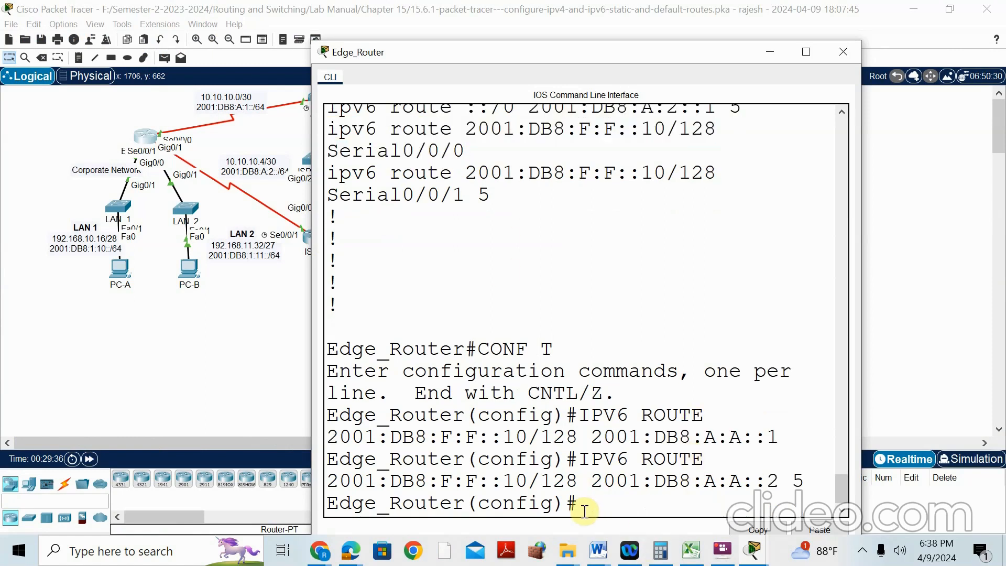
{"action": "type", "text": "NO"}
{"action": "right_click", "coordinate": [637, 519]}
{"action": "left_click", "coordinate": [644, 526]}
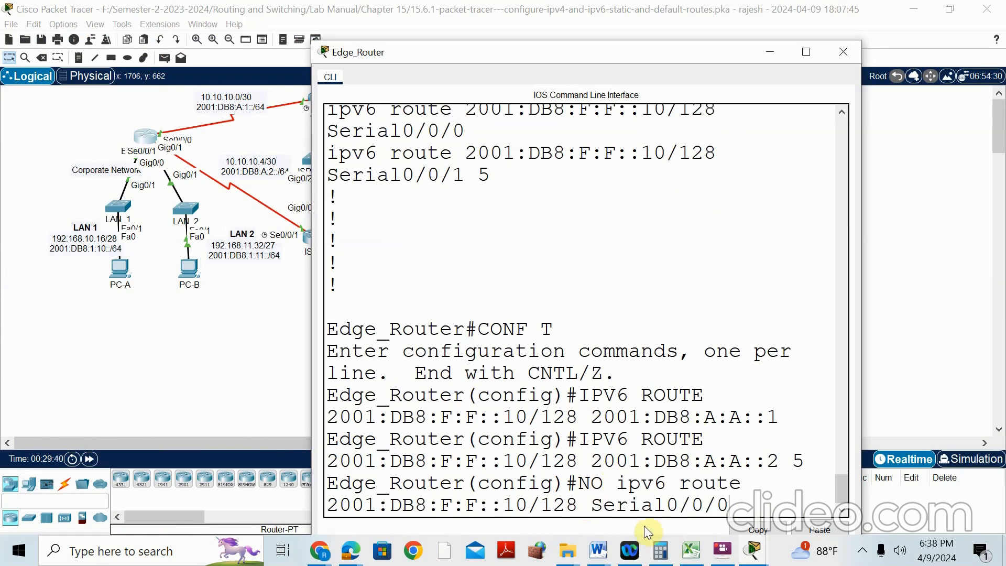
{"action": "key", "text": "Return"}
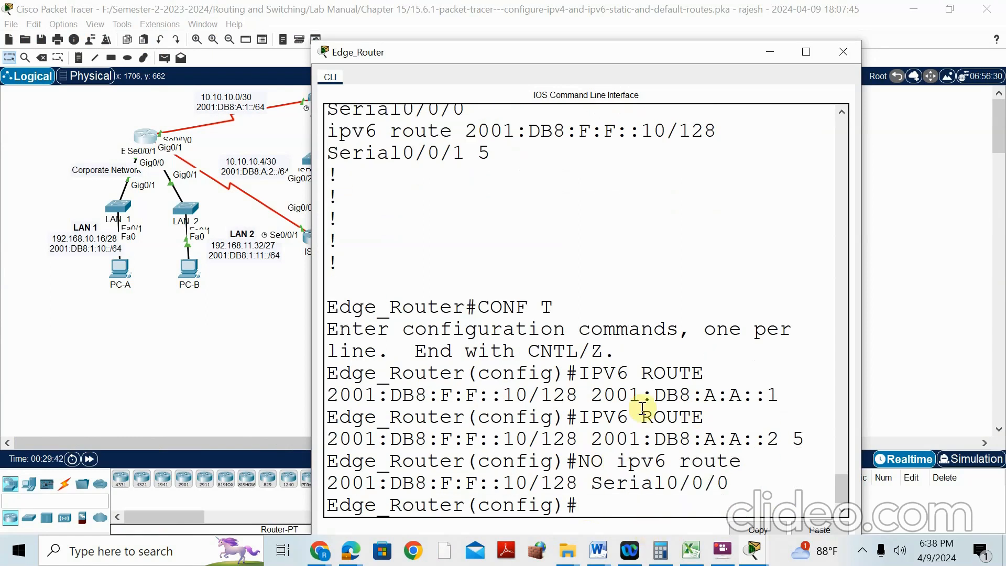
Remove the distance-5 host route to 2001:DB8:F:F::10/128 via Serial0/0/1
{"action": "scroll", "coordinate": [524, 242], "scroll_direction": "up", "scroll_amount": 1}
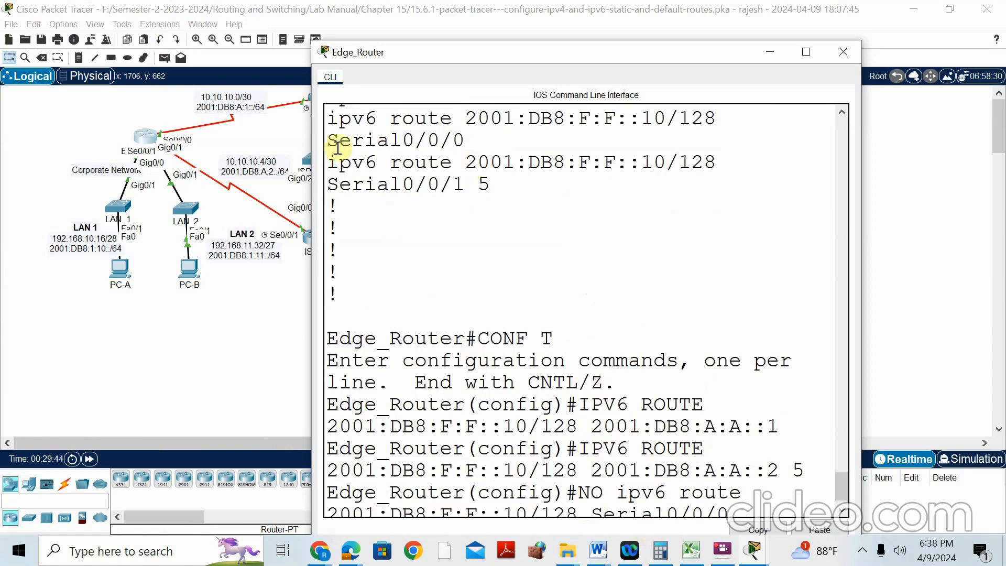
{"action": "left_click_drag", "start_coordinate": [326, 166], "coordinate": [498, 182]}
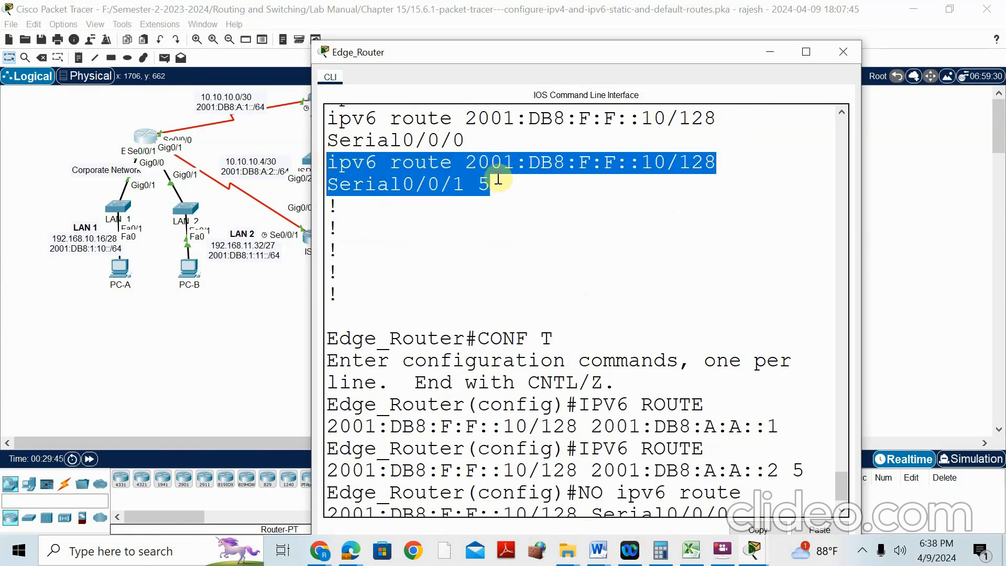
{"action": "right_click", "coordinate": [447, 180]}
{"action": "left_click", "coordinate": [501, 212]}
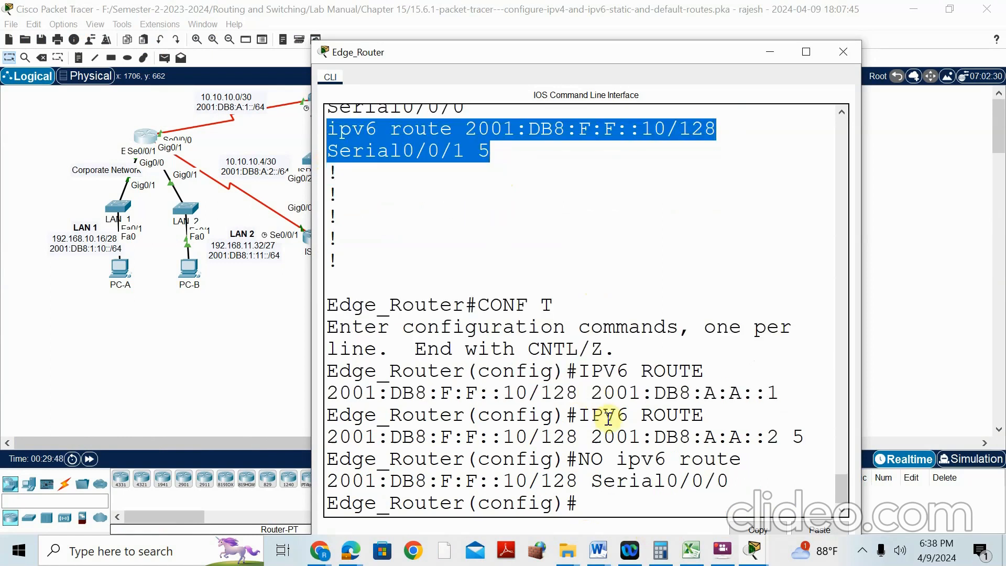
{"action": "left_click", "coordinate": [609, 513]}
{"action": "type", "text": "NO"}
{"action": "right_click", "coordinate": [614, 512]}
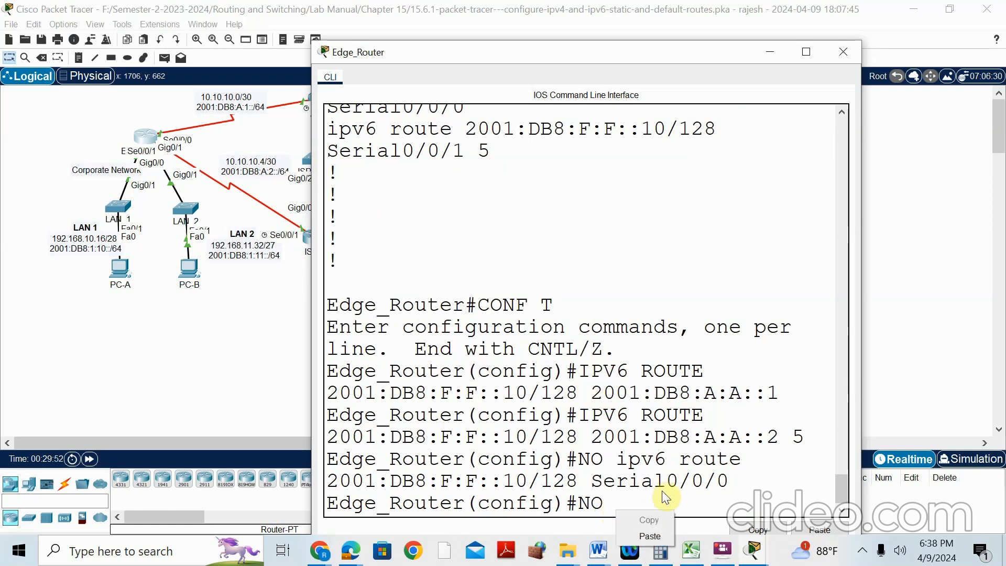
{"action": "left_click", "coordinate": [647, 530]}
{"action": "key", "text": "Return"}
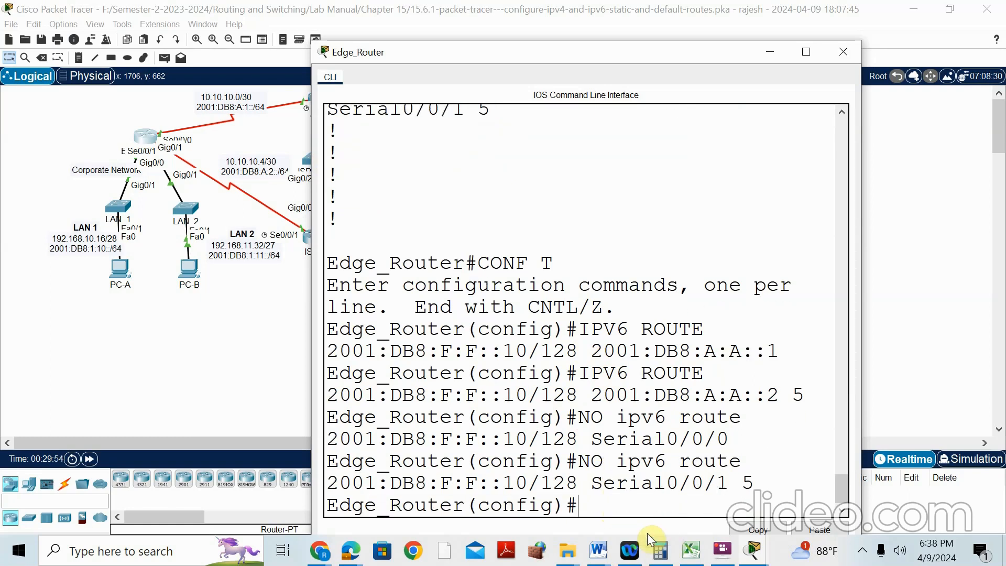
{"action": "left_click", "coordinate": [755, 552]}
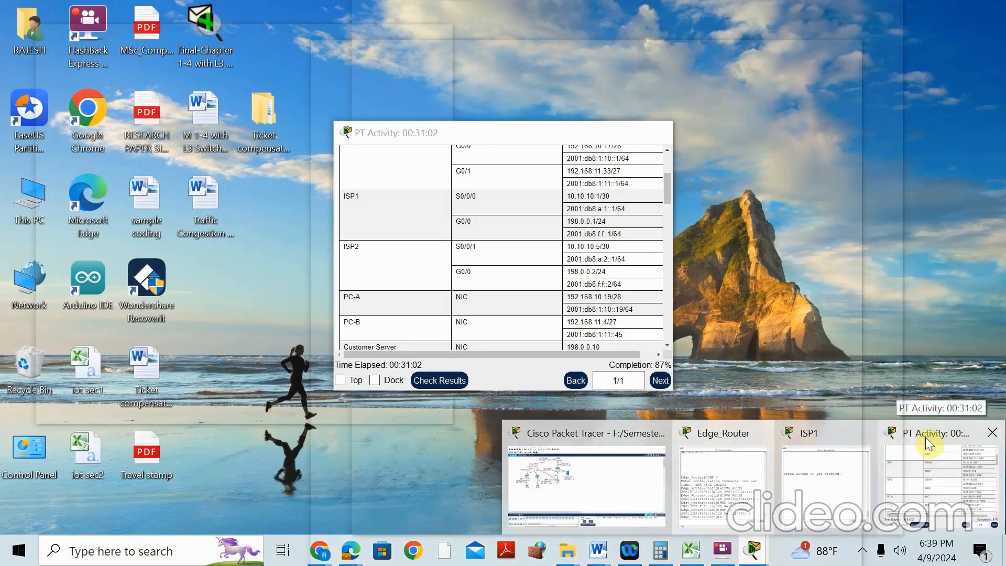
Recheck the activity results and list the Assessment Items, still at 14/16 with IPv6 Route2 and Route3 wrong
{"action": "left_click", "coordinate": [928, 451]}
{"action": "left_click", "coordinate": [440, 380]}
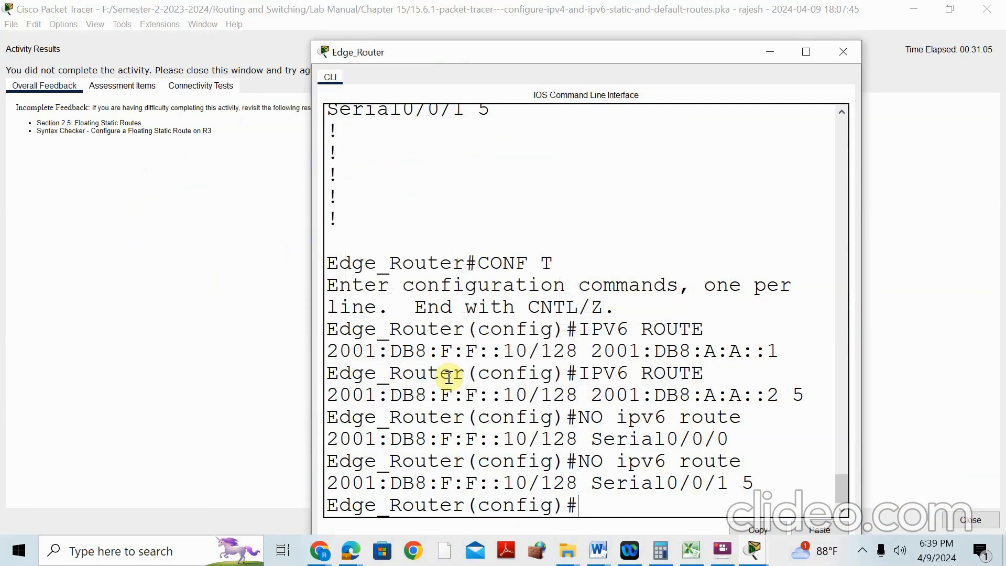
{"action": "left_click", "coordinate": [124, 86]}
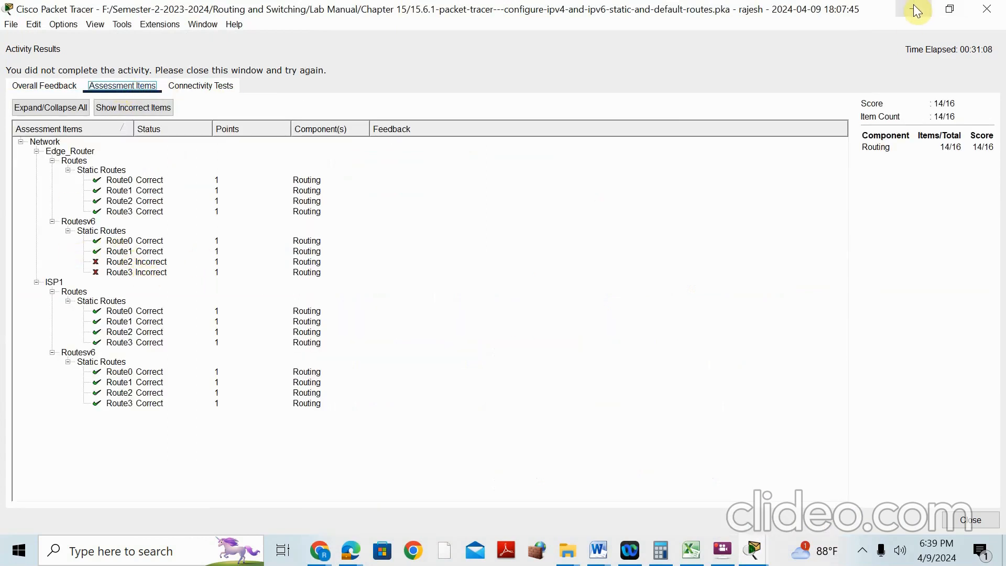
{"action": "left_click", "coordinate": [766, 551]}
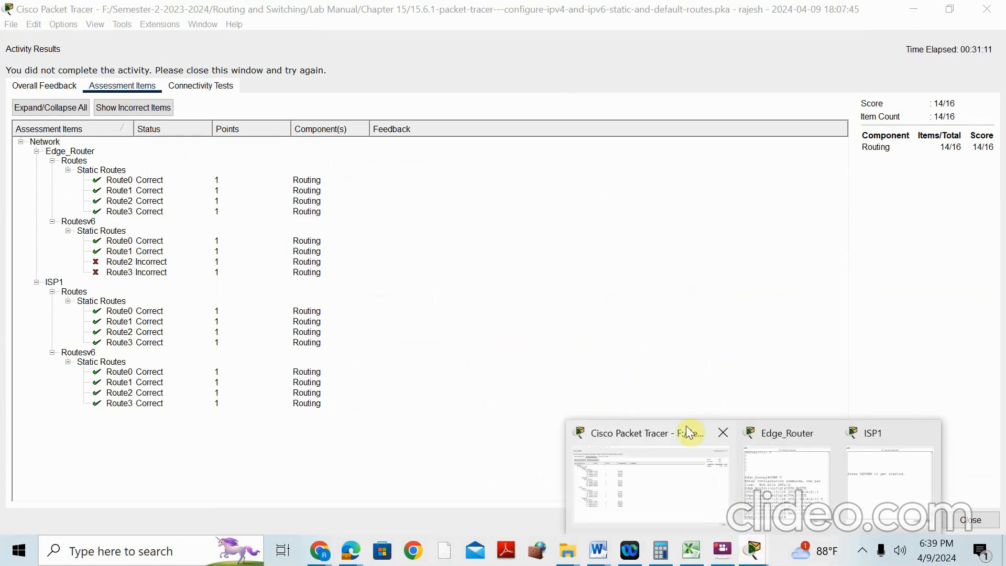
Exit config mode and page through SH RUN, confirming host routes via 2001:DB8:A:A::1 and ::2
{"action": "left_click", "coordinate": [763, 430]}
{"action": "type", "text": "END"}
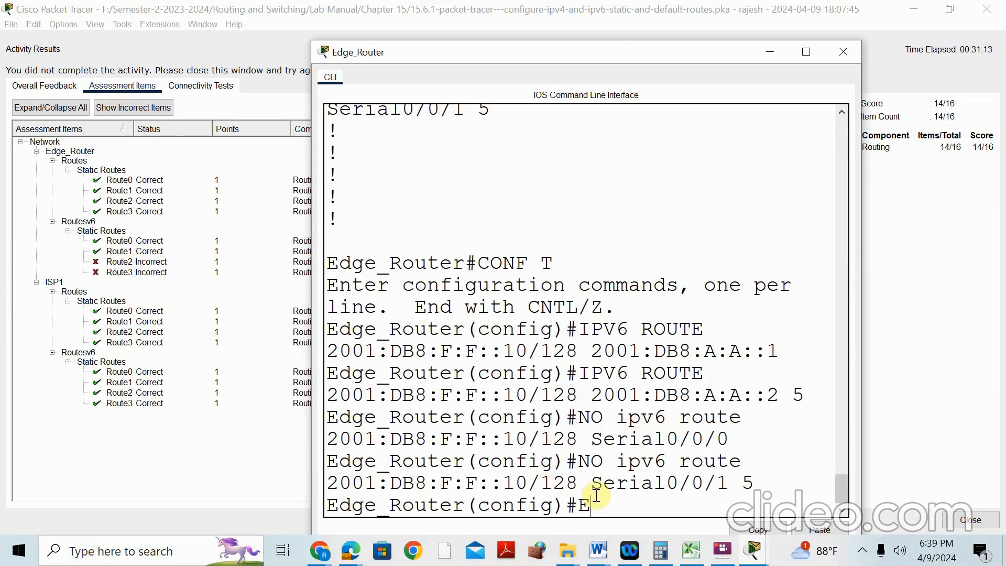
{"action": "key", "text": "Return"}
{"action": "type", "text": "SH RUN"}
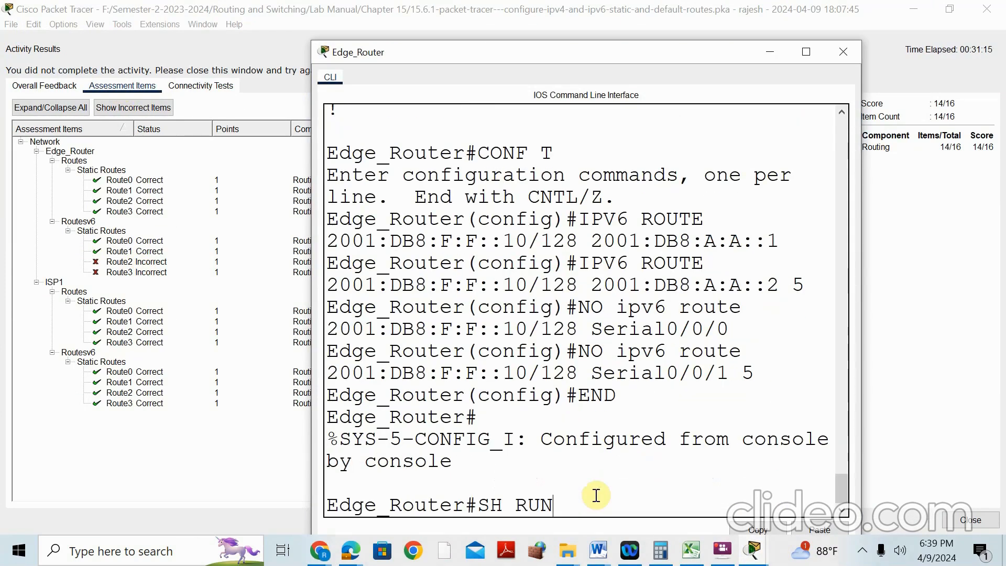
{"action": "key", "text": "Return"}
{"action": "key", "text": "Return"}
{"action": "key", "text": "Return"}
{"action": "key", "text": "Return"}
{"action": "key", "text": "Return"}
{"action": "key", "text": "Return"}
{"action": "key", "text": "Return"}
{"action": "key", "text": "Return"}
{"action": "key", "text": "Return"}
{"action": "key", "text": "Return"}
{"action": "key", "text": "Return"}
{"action": "key", "text": "Return"}
{"action": "key", "text": "Return"}
{"action": "key", "text": "Return"}
{"action": "key", "text": "Return"}
{"action": "key", "text": "Return"}
{"action": "key", "text": "Return"}
{"action": "key", "text": "Return"}
{"action": "key", "text": "Return"}
{"action": "key", "text": "Return"}
{"action": "key", "text": "Return"}
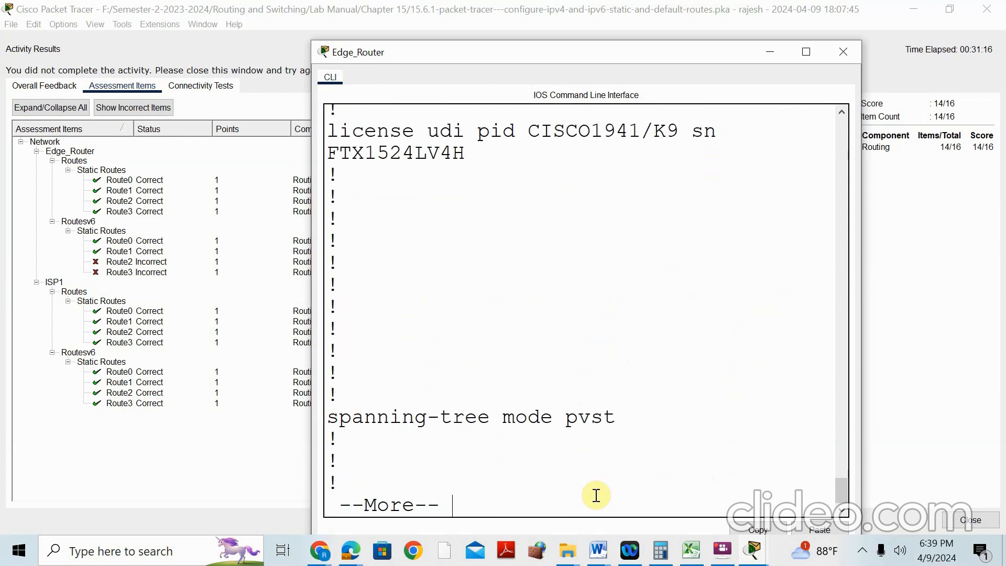
{"action": "key", "text": "Return"}
{"action": "key", "text": "Return"}
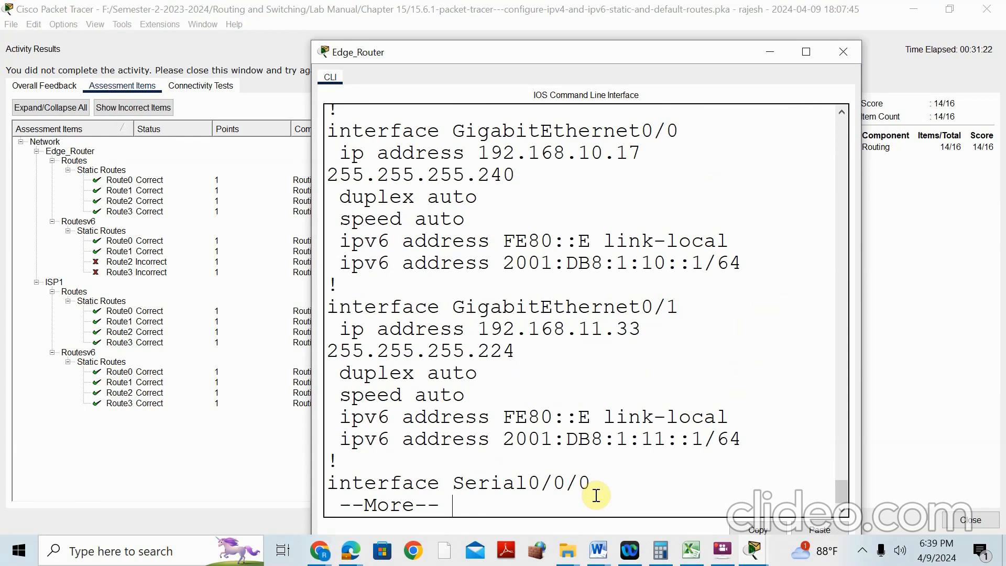
{"action": "key", "text": "Return"}
{"action": "key", "text": "Return"}
{"action": "key", "text": "Return"}
{"action": "key", "text": "Return"}
{"action": "key", "text": "Return"}
{"action": "key", "text": "Return"}
{"action": "key", "text": "Return"}
{"action": "key", "text": "Return"}
{"action": "key", "text": "Return"}
{"action": "key", "text": "Return"}
{"action": "key", "text": "Return"}
{"action": "key", "text": "Return"}
{"action": "key", "text": "Return"}
{"action": "key", "text": "Return"}
{"action": "key", "text": "Return"}
{"action": "key", "text": "Return"}
{"action": "key", "text": "Return"}
{"action": "key", "text": "Return"}
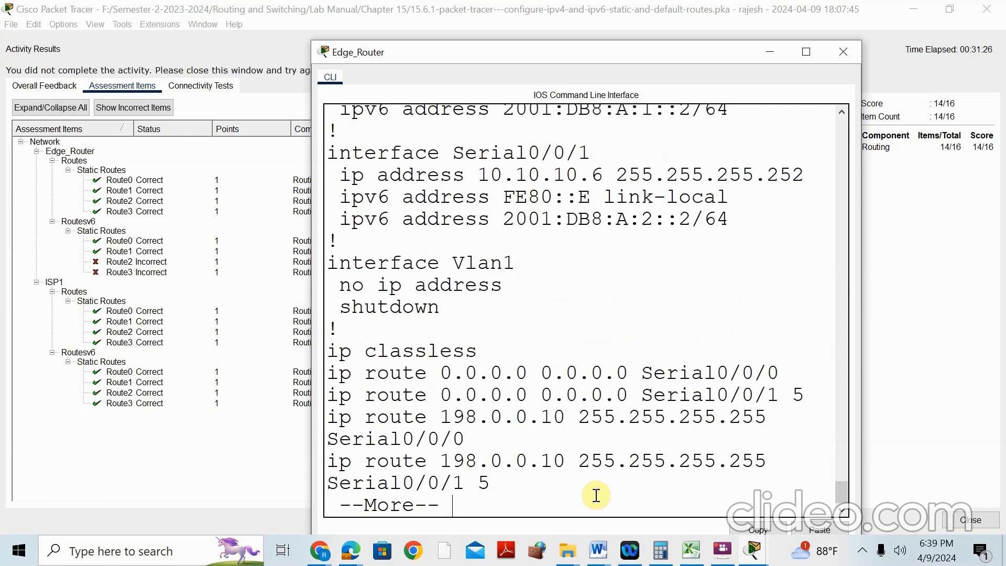
{"action": "key", "text": "Return"}
{"action": "key", "text": "Return"}
{"action": "key", "text": "Return"}
{"action": "key", "text": "Return"}
{"action": "key", "text": "Return"}
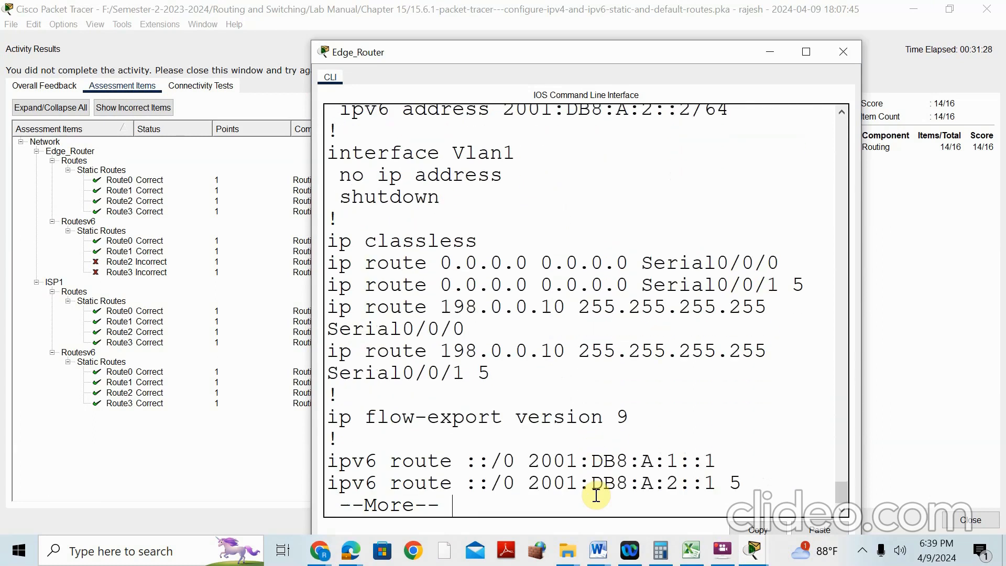
{"action": "key", "text": "Return"}
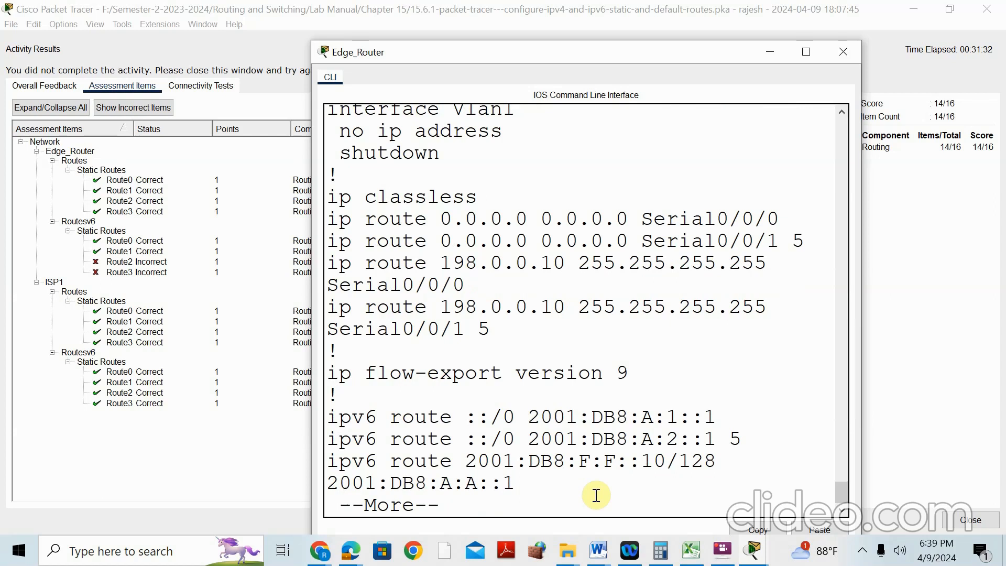
{"action": "key", "text": "Return"}
{"action": "key", "text": "Return"}
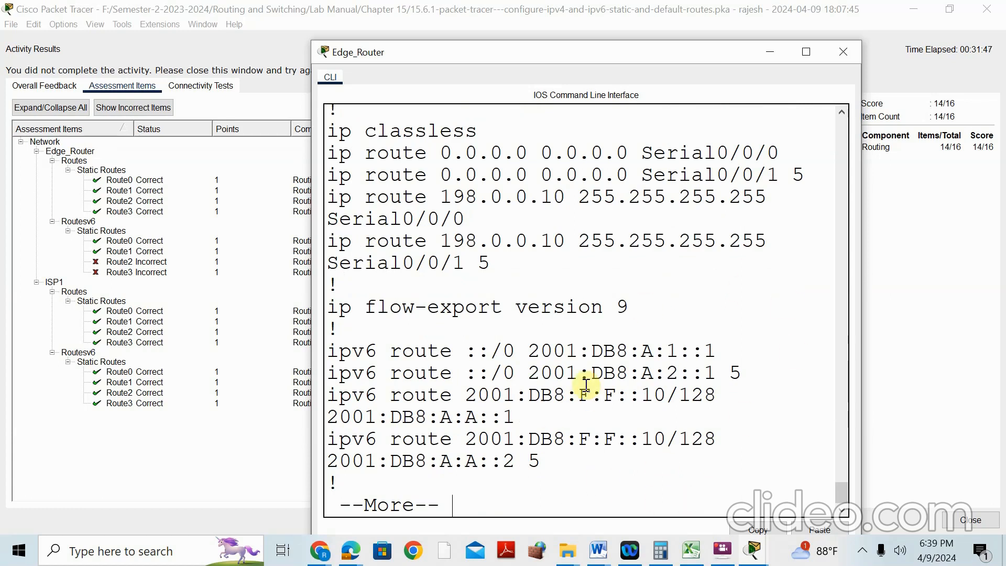
{"action": "key", "text": "Return"}
{"action": "key", "text": "Return"}
{"action": "key", "text": "Return"}
{"action": "key", "text": "Return"}
{"action": "key", "text": "Return"}
{"action": "key", "text": "Return"}
{"action": "key", "text": "Return"}
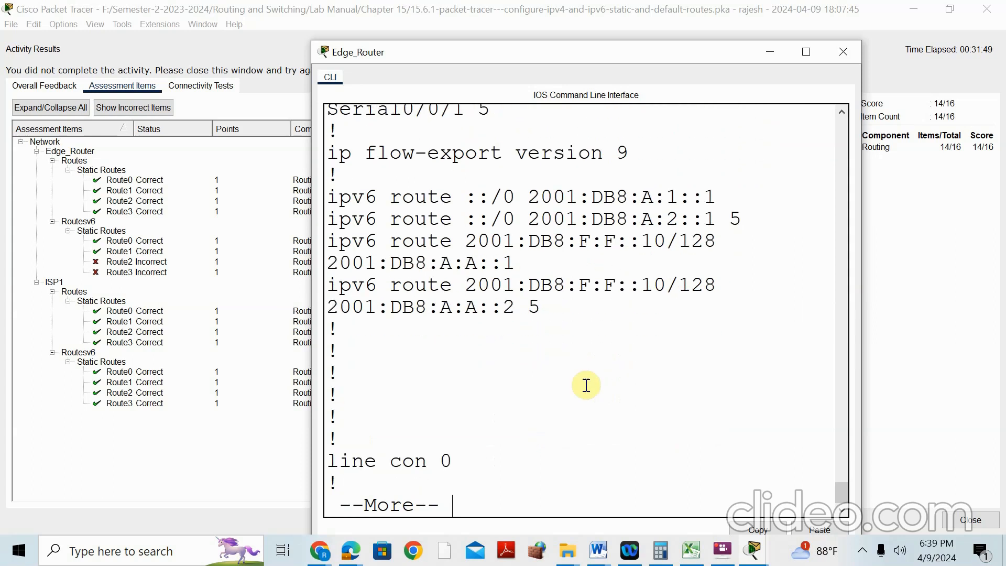
{"action": "key", "text": "Return"}
{"action": "key", "text": "Return"}
{"action": "key", "text": "Return"}
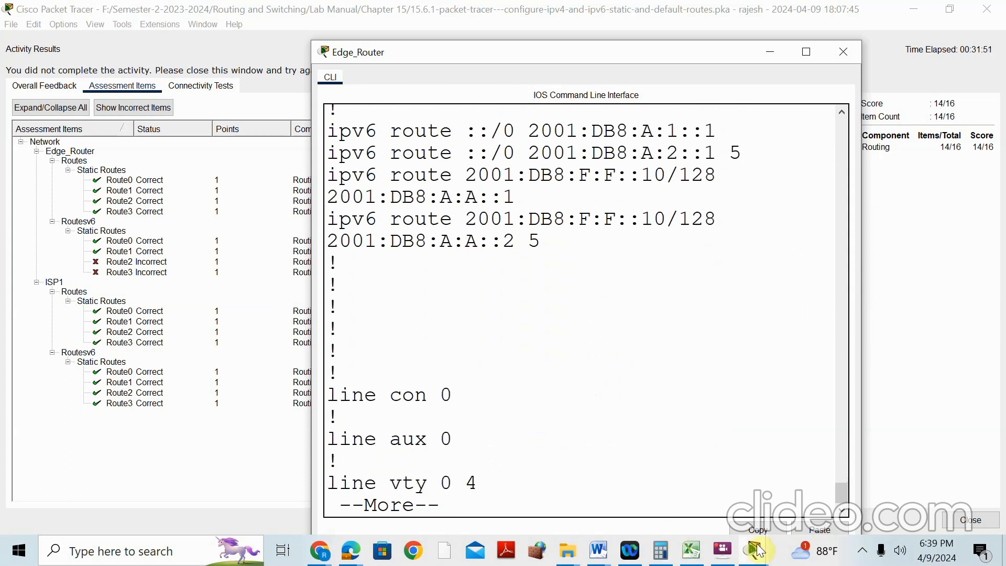
{"action": "left_click", "coordinate": [756, 550]}
{"action": "left_click", "coordinate": [616, 438]}
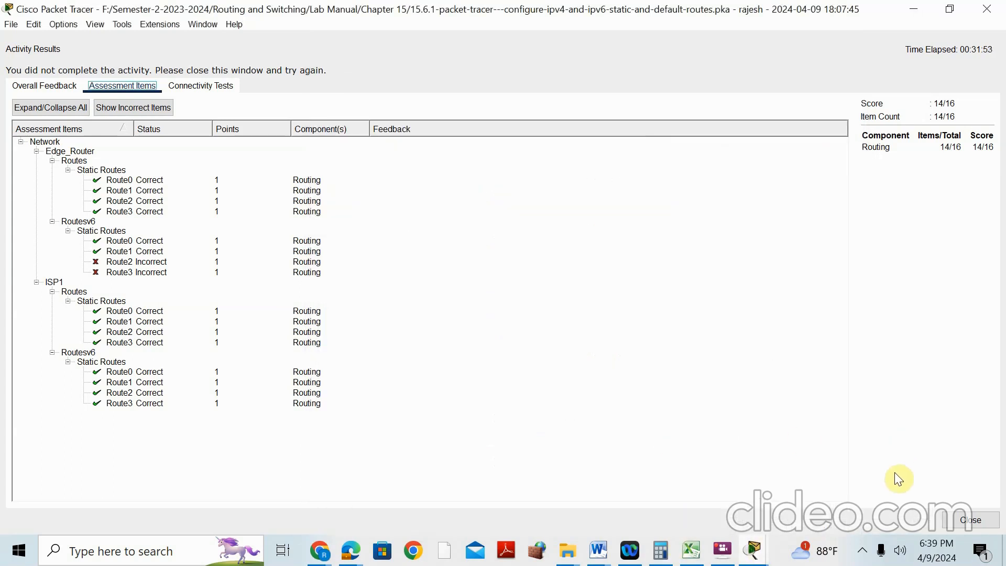
Close the activity results and reopen Edge_Router's command line maximized
{"action": "left_click", "coordinate": [957, 517]}
{"action": "left_click", "coordinate": [290, 302]}
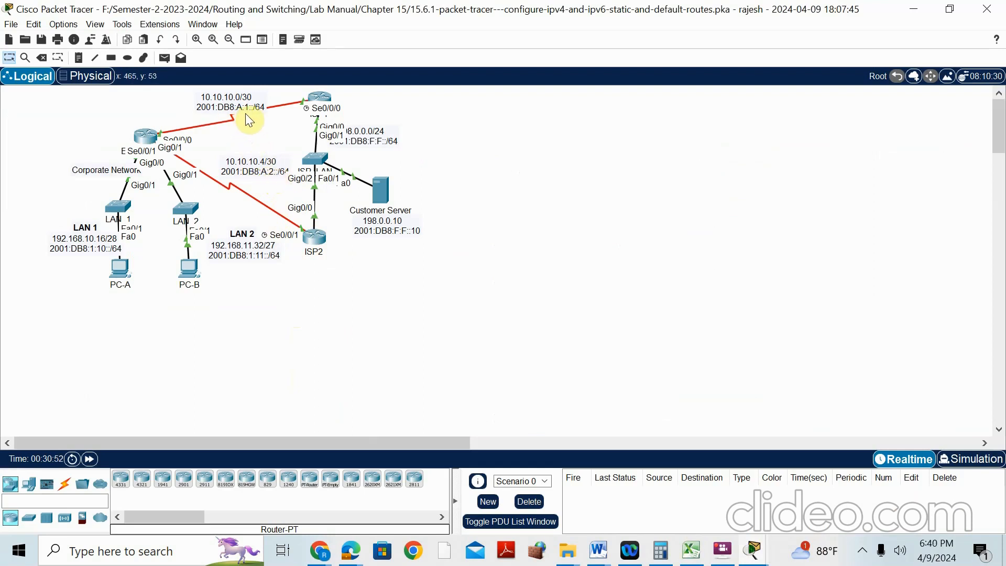
{"action": "left_click", "coordinate": [146, 138]}
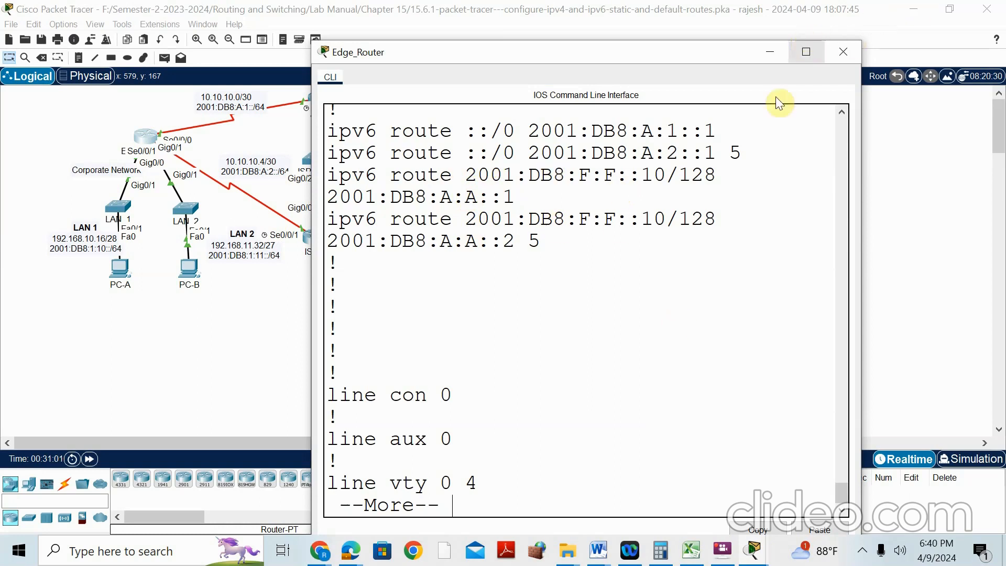
{"action": "scroll", "coordinate": [672, 224], "scroll_direction": "down", "scroll_amount": 1}
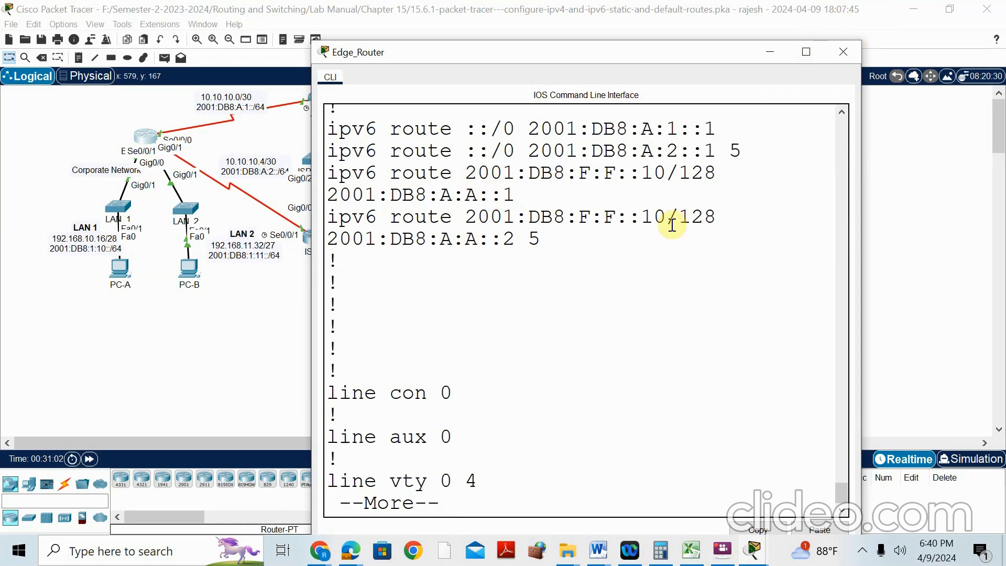
{"action": "left_click", "coordinate": [806, 52]}
Copy the running-config route line via 2001:DB8:A:A::1
{"action": "left_click_drag", "start_coordinate": [21, 179], "coordinate": [631, 178]}
{"action": "right_click", "coordinate": [575, 180]}
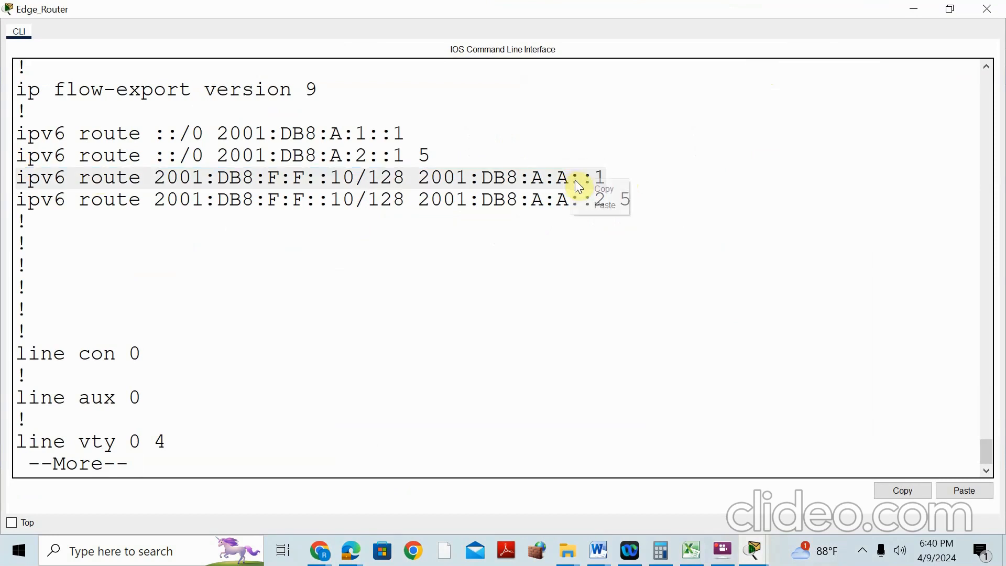
{"action": "left_click", "coordinate": [589, 190]}
{"action": "left_click", "coordinate": [754, 551]}
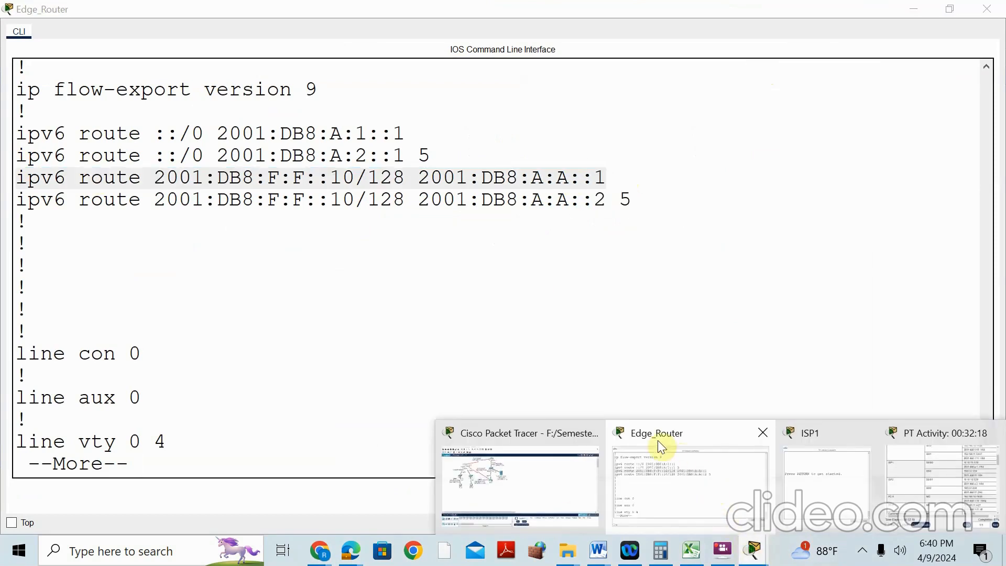
In CONF T mode, remove the 2001:DB8:F:F::10/128 route via 2001:DB8:A:A::1
{"action": "left_click", "coordinate": [422, 458]}
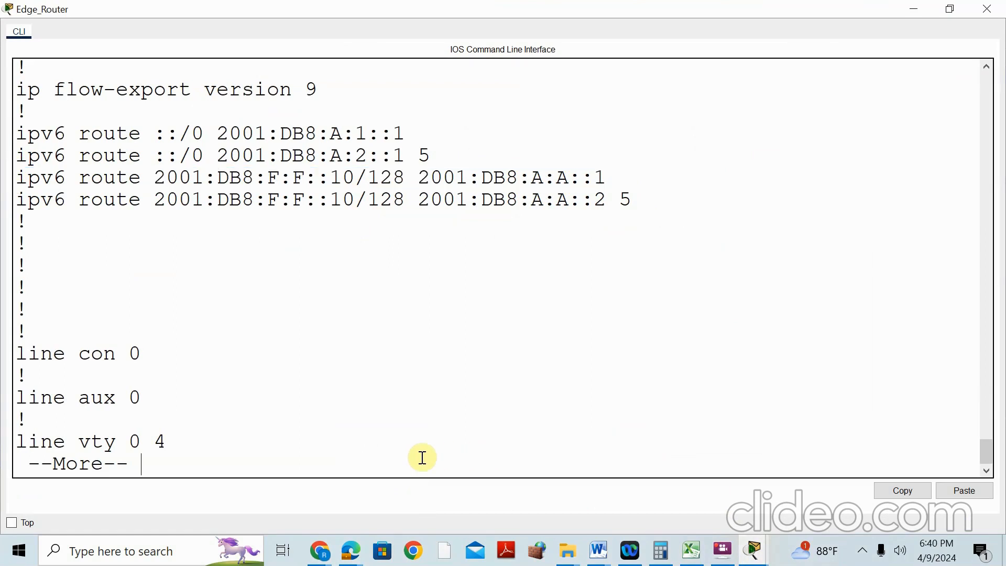
{"action": "key", "text": "ctrl+c"}
{"action": "type", "text": "CONF T"}
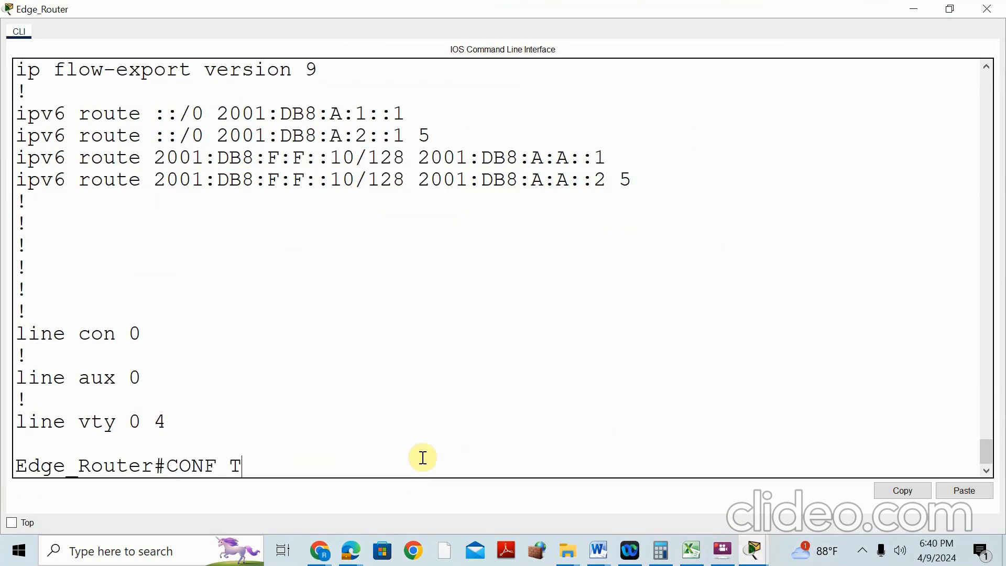
{"action": "key", "text": "Return"}
{"action": "type", "text": "NO"}
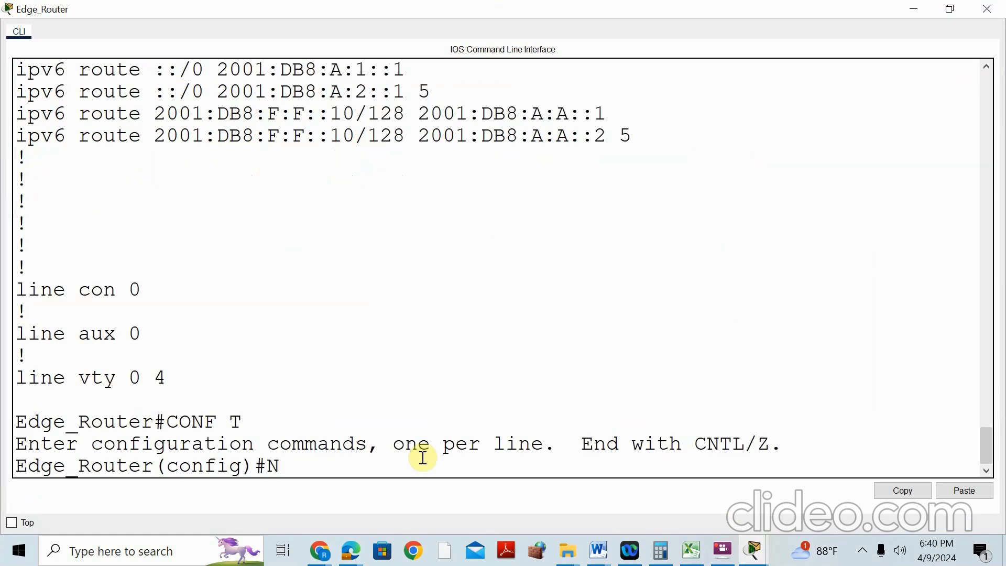
{"action": "right_click", "coordinate": [370, 465]}
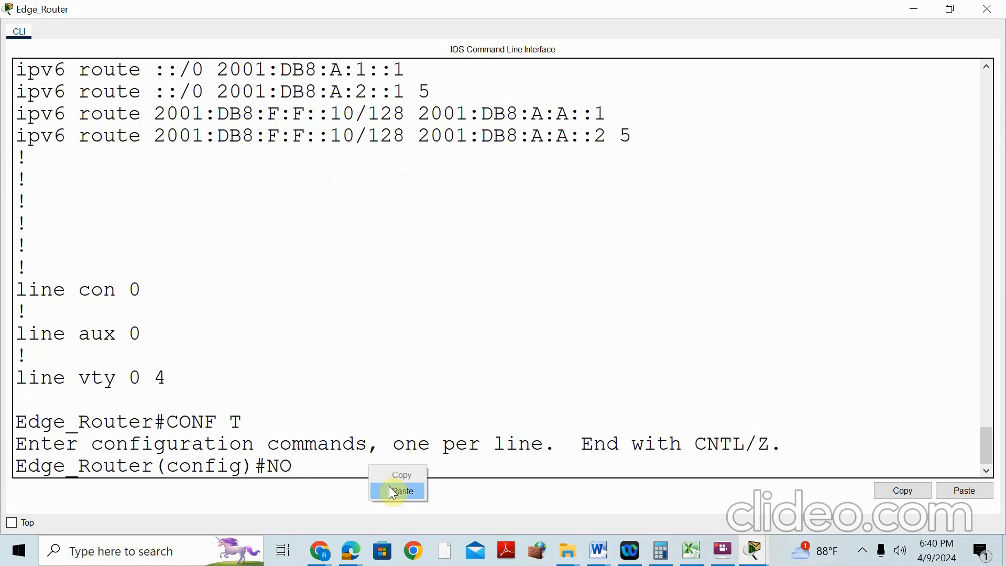
{"action": "left_click", "coordinate": [390, 486]}
{"action": "key", "text": "Return"}
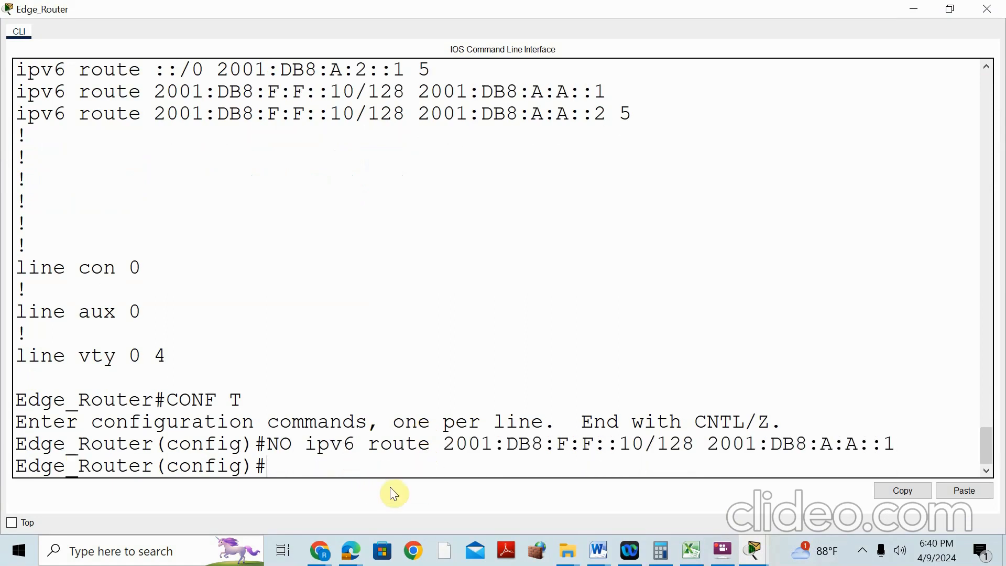
Add the 2001:DB8:F:F::10/128 host route via next hop 2001:DB8:A:1::1
{"action": "key", "text": "Up"}
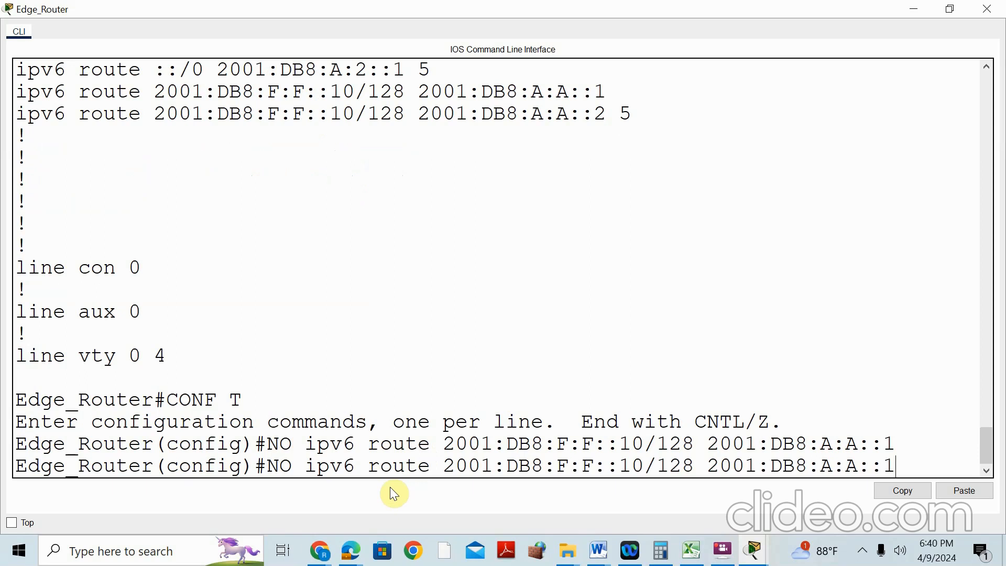
{"action": "key", "text": "Left"}
{"action": "key", "text": "Left"}
{"action": "key", "text": "Left"}
{"action": "key", "text": "Left"}
{"action": "key", "text": "Left"}
{"action": "key", "text": "Left"}
{"action": "key", "text": "Left"}
{"action": "key", "text": "Left"}
{"action": "key", "text": "Left"}
{"action": "key", "text": "Left"}
{"action": "key", "text": "Left"}
{"action": "key", "text": "Left"}
{"action": "key", "text": "Left"}
{"action": "key", "text": "Left"}
{"action": "key", "text": "Left"}
{"action": "key", "text": "Left"}
{"action": "key", "text": "Left"}
{"action": "key", "text": "Left"}
{"action": "key", "text": "Left"}
{"action": "key", "text": "Left"}
{"action": "key", "text": "BackSpace"}
{"action": "key", "text": "BackSpace"}
{"action": "key", "text": "BackSpace"}
{"action": "key", "text": "Right"}
{"action": "key", "text": "Right"}
{"action": "key", "text": "Right"}
{"action": "key", "text": "Right"}
{"action": "key", "text": "Right"}
{"action": "key", "text": "Right"}
{"action": "key", "text": "Right"}
{"action": "key", "text": "Right"}
{"action": "key", "text": "Right"}
{"action": "key", "text": "Right"}
{"action": "key", "text": "Right"}
{"action": "key", "text": "Right"}
{"action": "key", "text": "Right"}
{"action": "key", "text": "Right"}
{"action": "key", "text": "Right"}
{"action": "key", "text": "Right"}
{"action": "key", "text": "Right"}
{"action": "key", "text": "Right"}
{"action": "key", "text": "Right"}
{"action": "key", "text": "Right"}
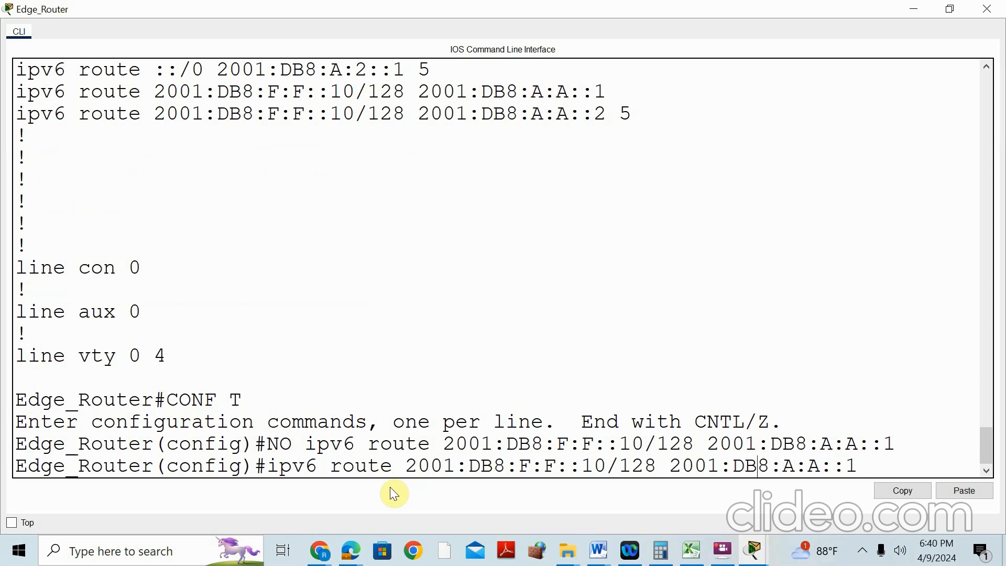
{"action": "key", "text": "BackSpace"}
{"action": "type", "text": "1"}
{"action": "key", "text": "Return"}
Remove the distance-5 floating route via 2001:DB8:A:A::2
{"action": "left_click_drag", "start_coordinate": [18, 89], "coordinate": [532, 108]}
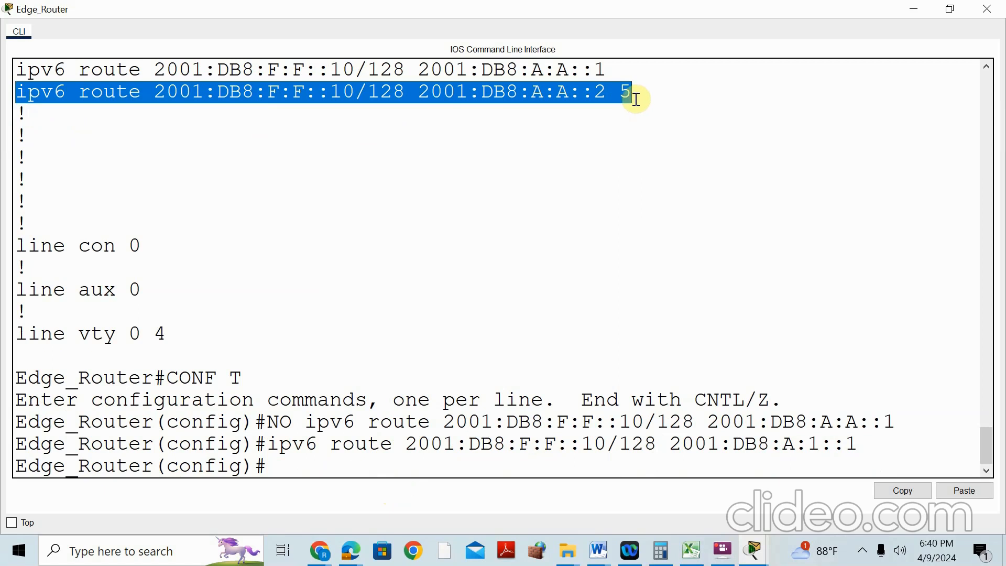
{"action": "right_click", "coordinate": [563, 95]}
{"action": "left_click", "coordinate": [592, 102]}
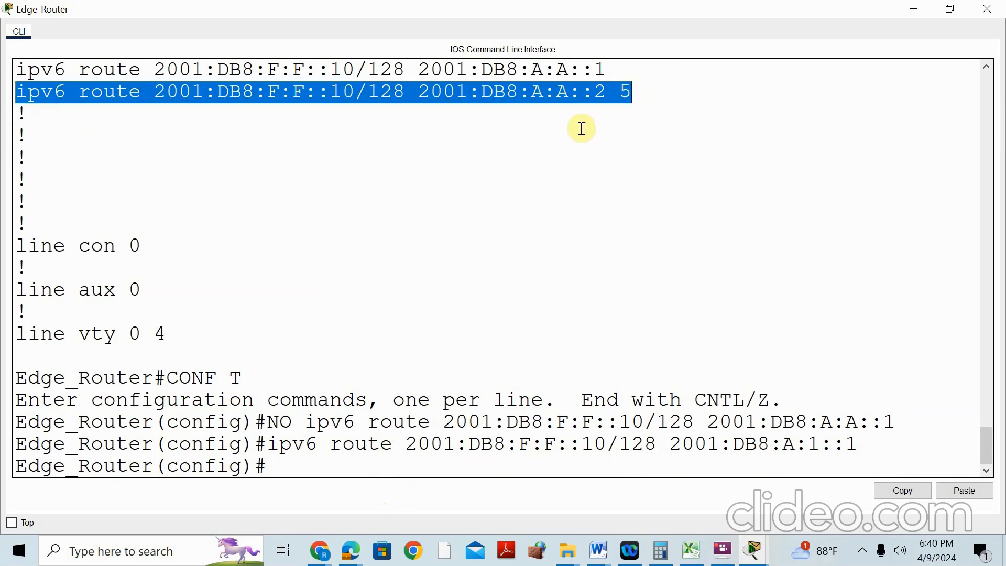
{"action": "left_click", "coordinate": [813, 466]}
{"action": "type", "text": "NO"}
{"action": "right_click", "coordinate": [482, 462]}
{"action": "left_click", "coordinate": [495, 483]}
{"action": "key", "text": "Return"}
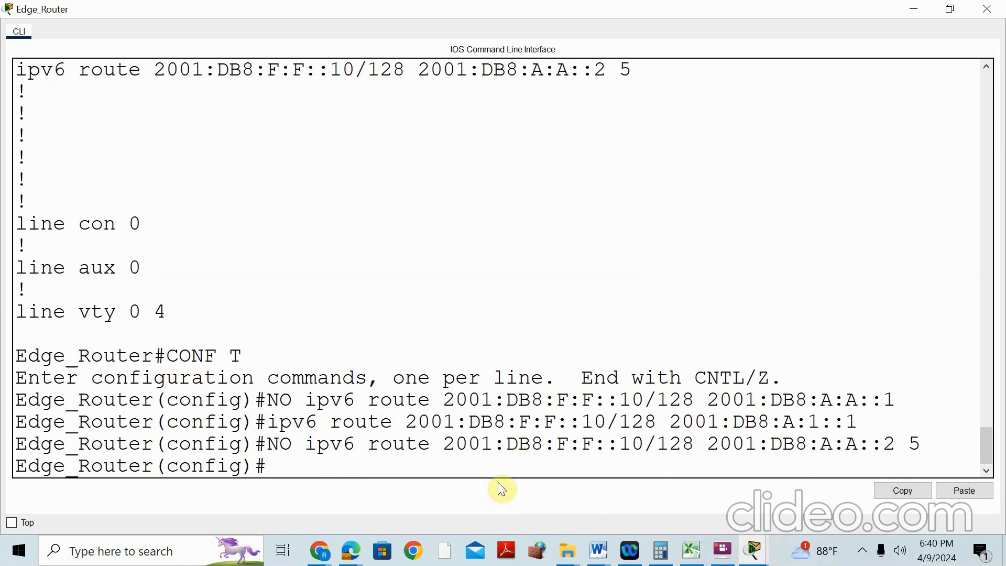
Add the floating route to 2001:DB8:F:F::10/128 via 2001:DB8:A:2::1 with distance 5
{"action": "left_click_drag", "start_coordinate": [306, 444], "coordinate": [832, 449]}
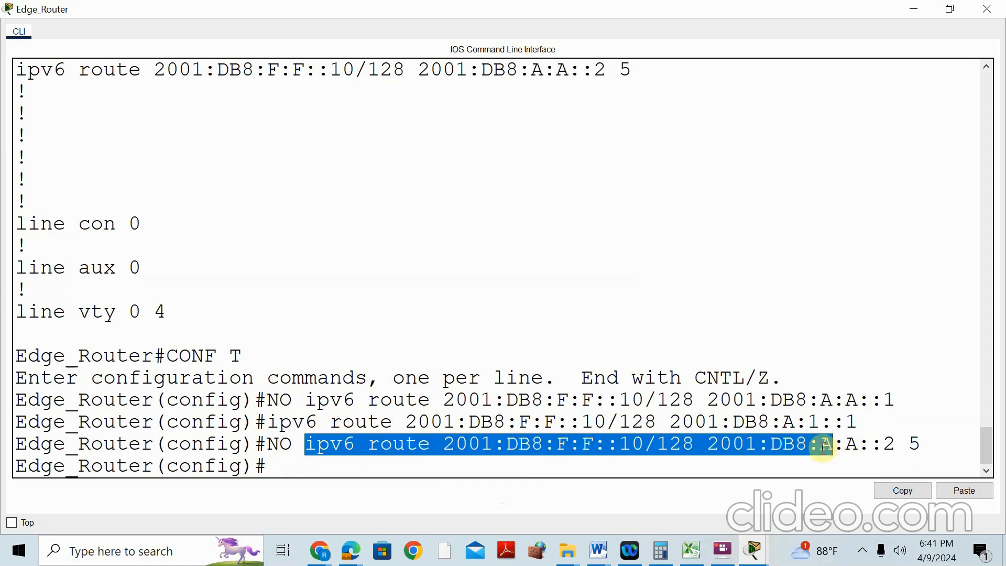
{"action": "right_click", "coordinate": [832, 451]}
{"action": "left_click", "coordinate": [850, 459]}
{"action": "left_click", "coordinate": [314, 474]}
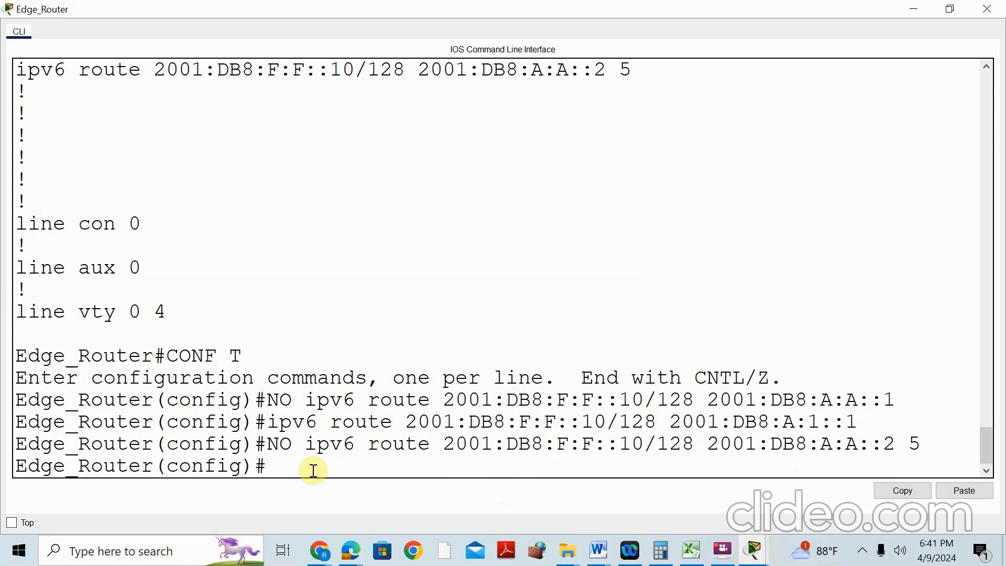
{"action": "right_click", "coordinate": [315, 475]}
{"action": "left_click", "coordinate": [342, 499]}
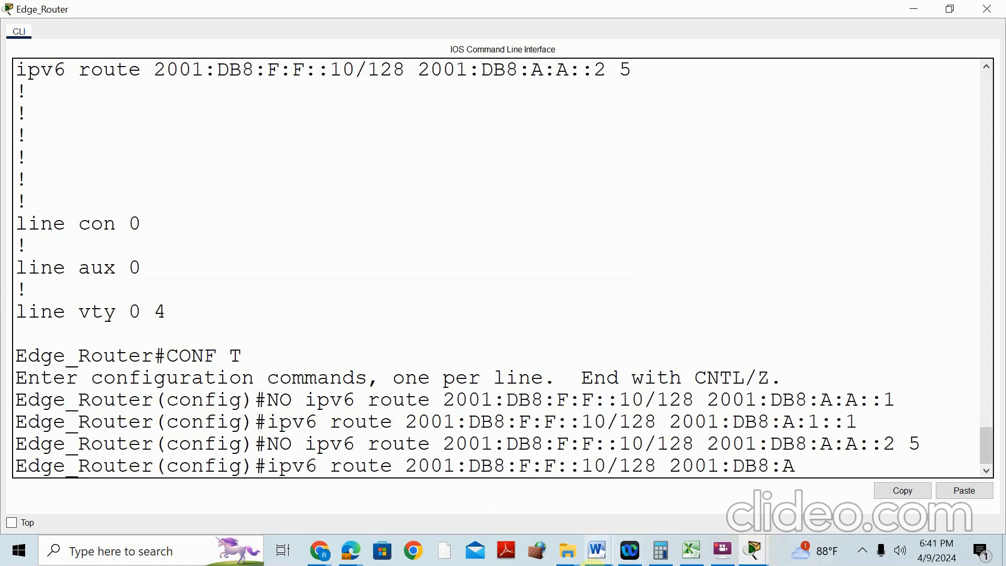
{"action": "left_click", "coordinate": [754, 550]}
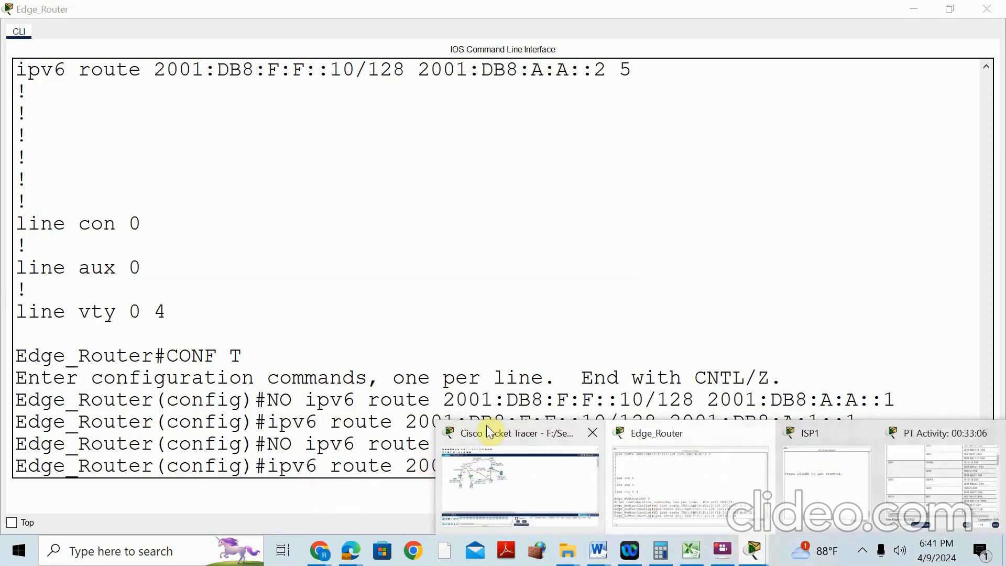
{"action": "left_click", "coordinate": [489, 441]}
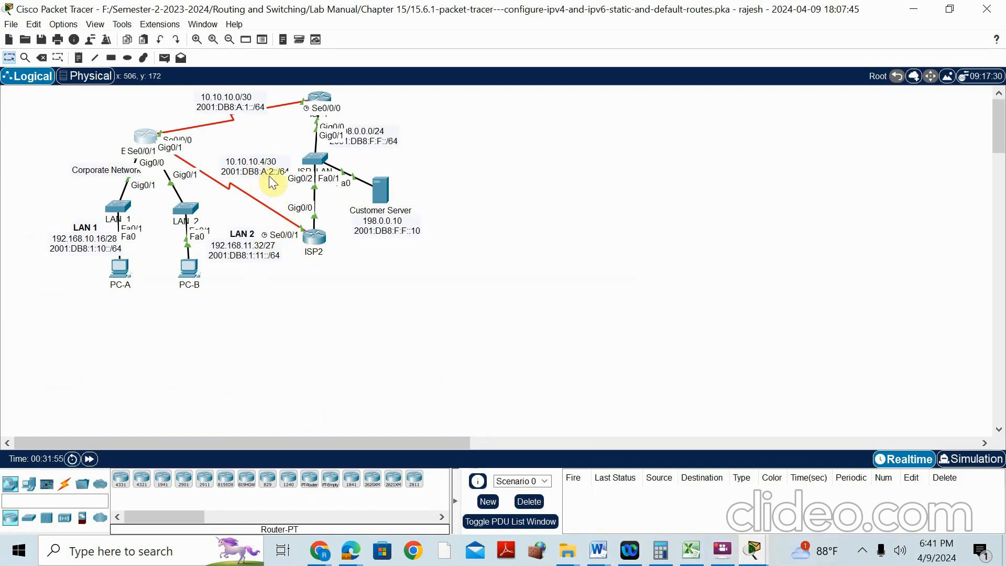
{"action": "mouse_move", "coordinate": [755, 552]}
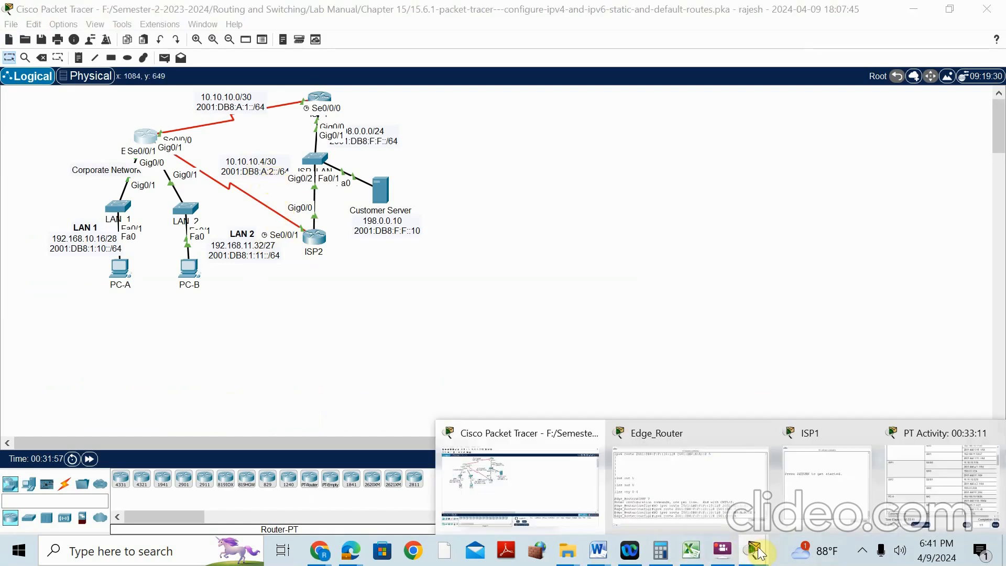
{"action": "left_click", "coordinate": [690, 432]}
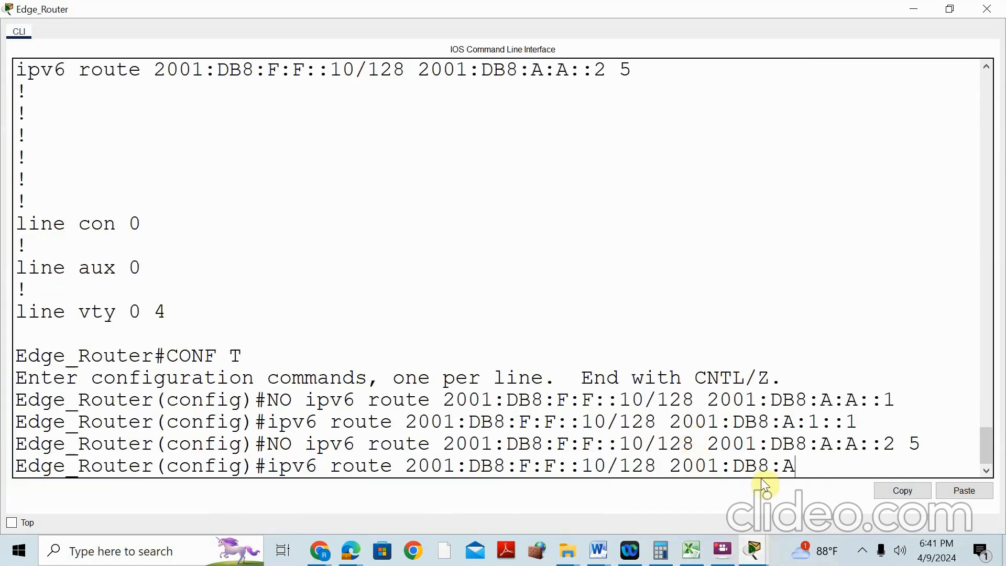
{"action": "type", "text": ":2::1"}
{"action": "type", "text": "5"}
{"action": "key", "text": "Return"}
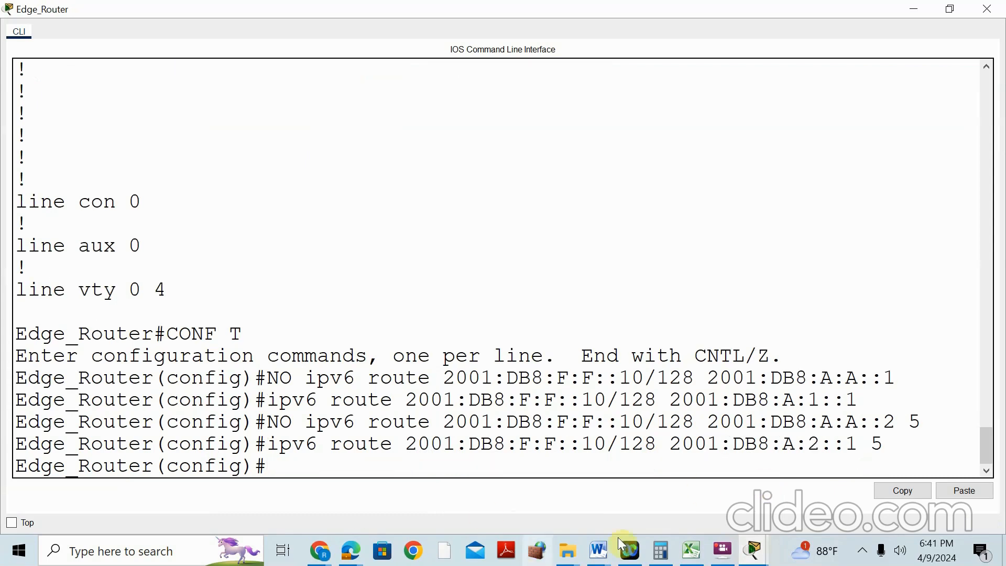
Check activity progress, then save Edge_Router's configuration with DO WR
{"action": "mouse_move", "coordinate": [754, 550]}
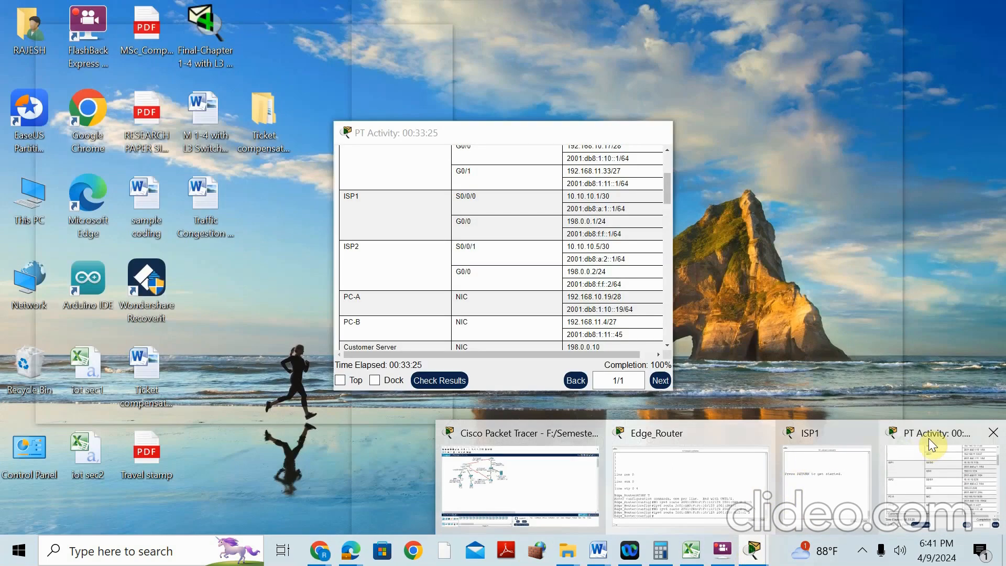
{"action": "left_click", "coordinate": [928, 445]}
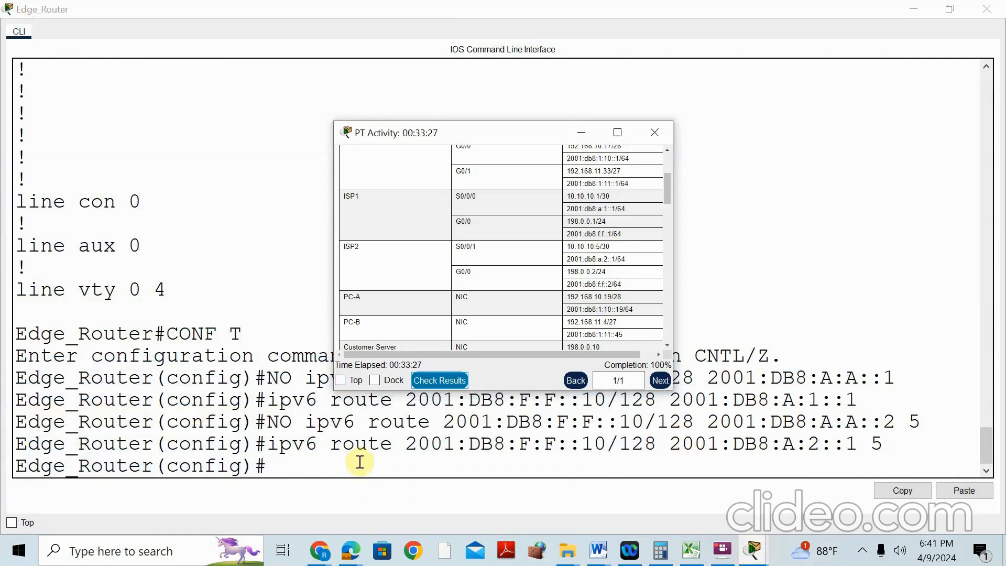
{"action": "left_click", "coordinate": [359, 463]}
{"action": "type", "text": "DO WR"}
{"action": "key", "text": "Return"}
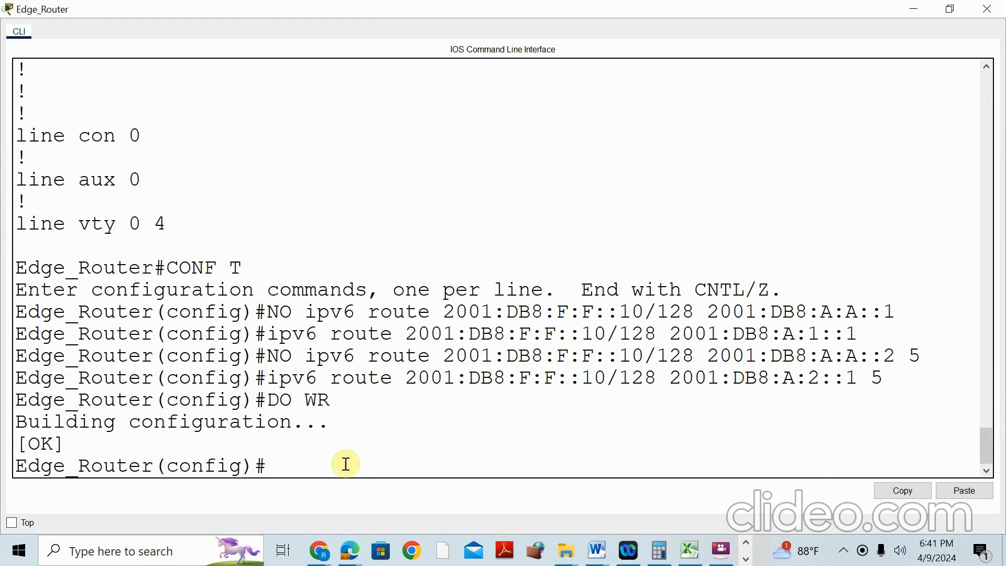
Close the Edge_Router CLI and exit Packet Tracer, choosing Yes to save the activity
{"action": "left_click", "coordinate": [992, 12]}
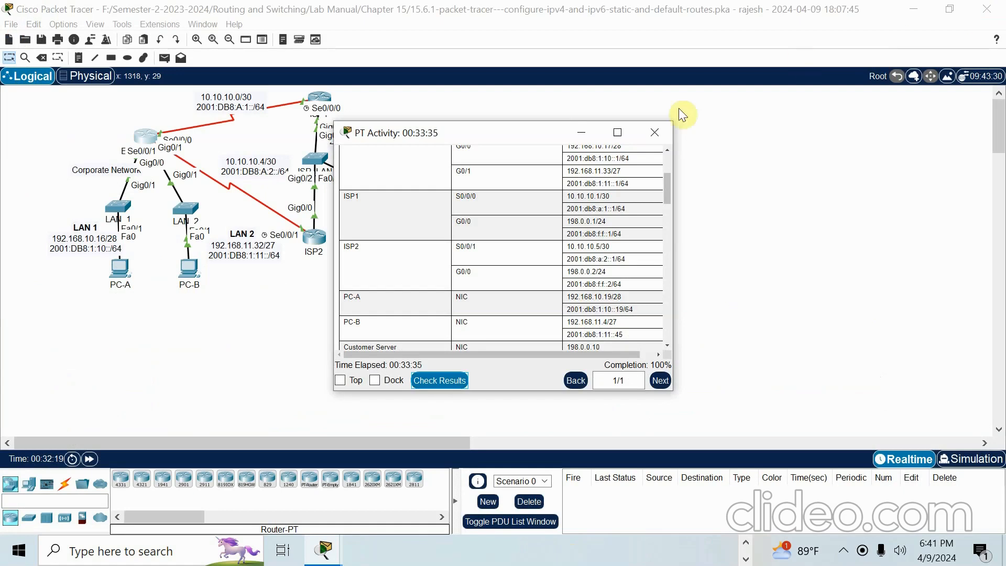
{"action": "left_click", "coordinate": [654, 132]}
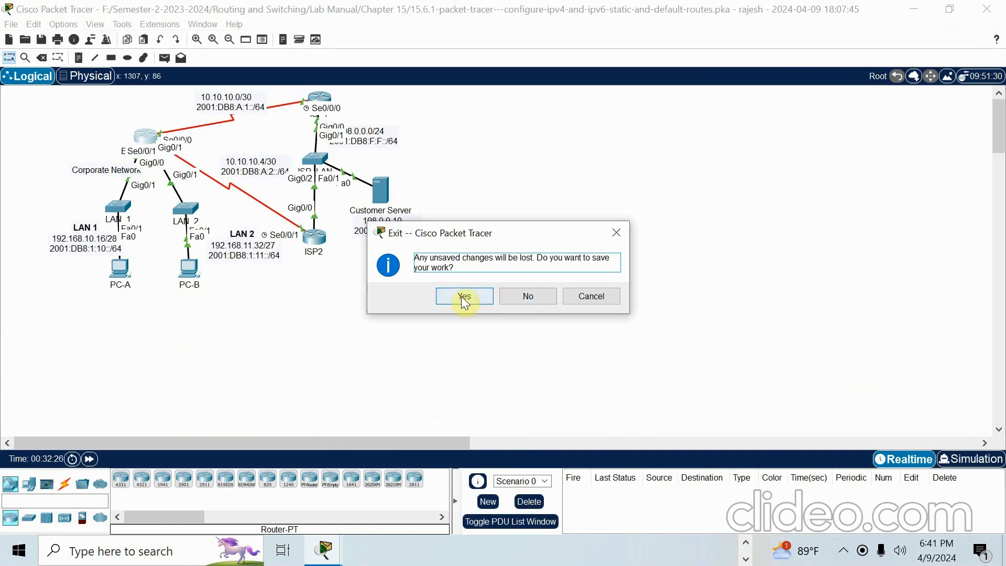
{"action": "left_click", "coordinate": [463, 298]}
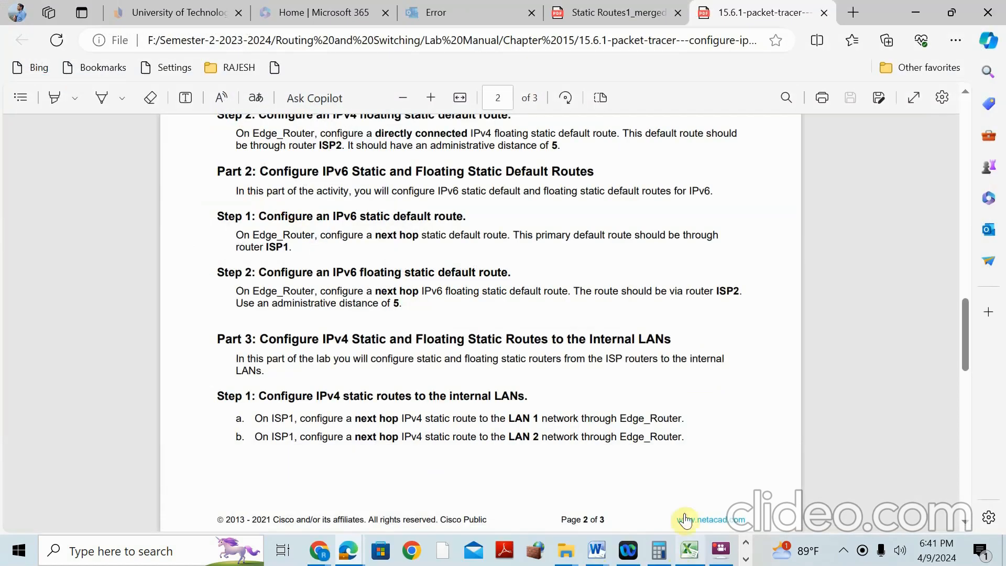
{"action": "left_click", "coordinate": [722, 549]}
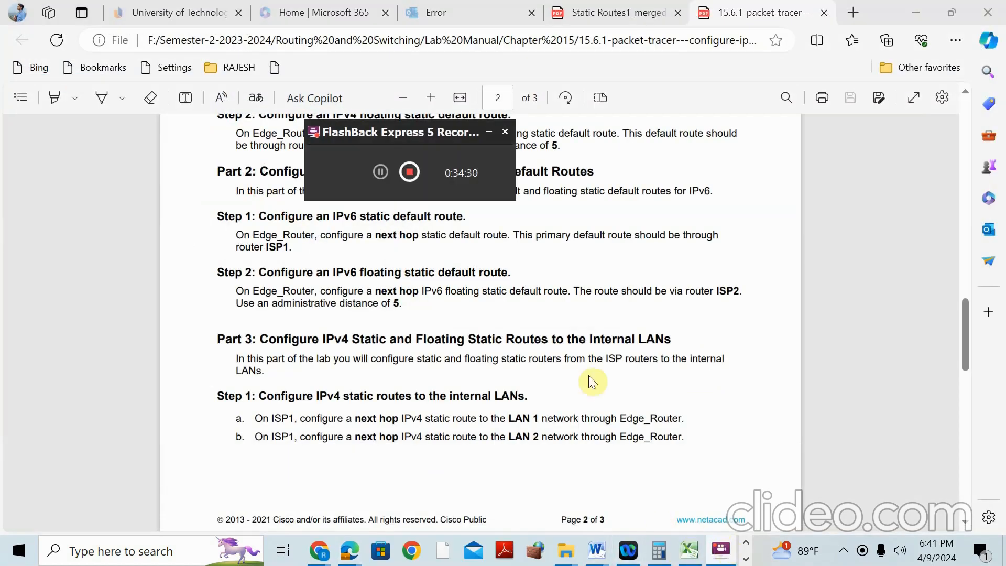